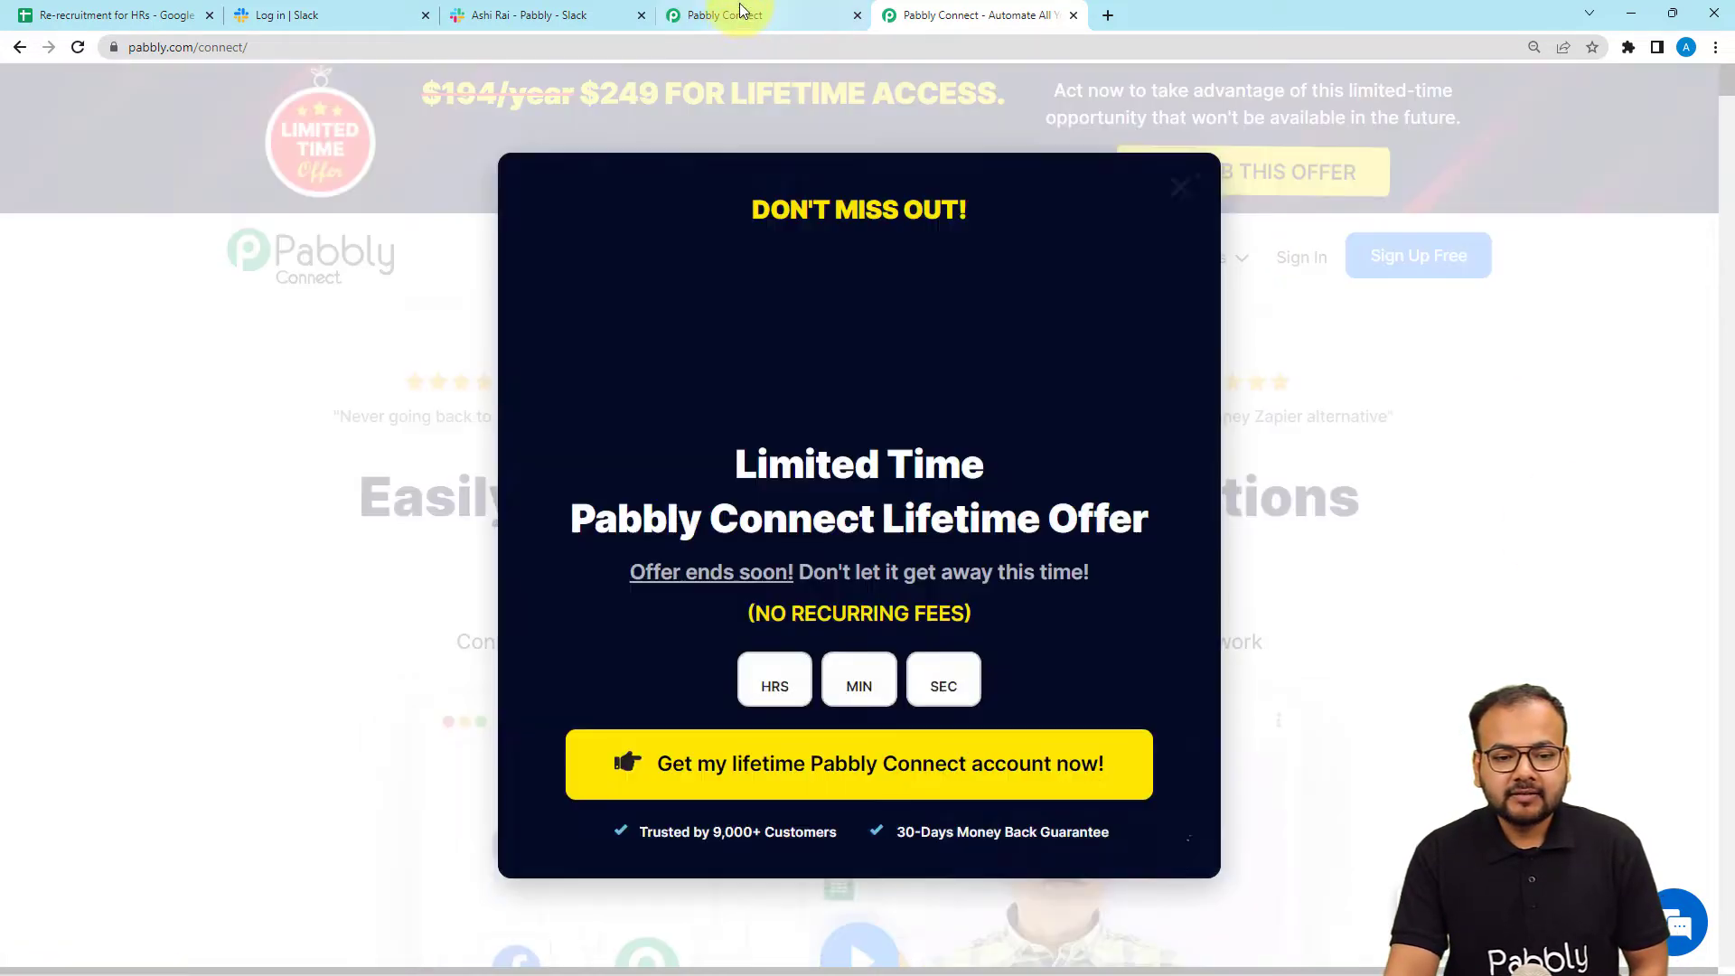
From the Pabbly Connect dashboard, create a workflow named 'Send Slack Messages from Google Sheets'.
click(719, 14)
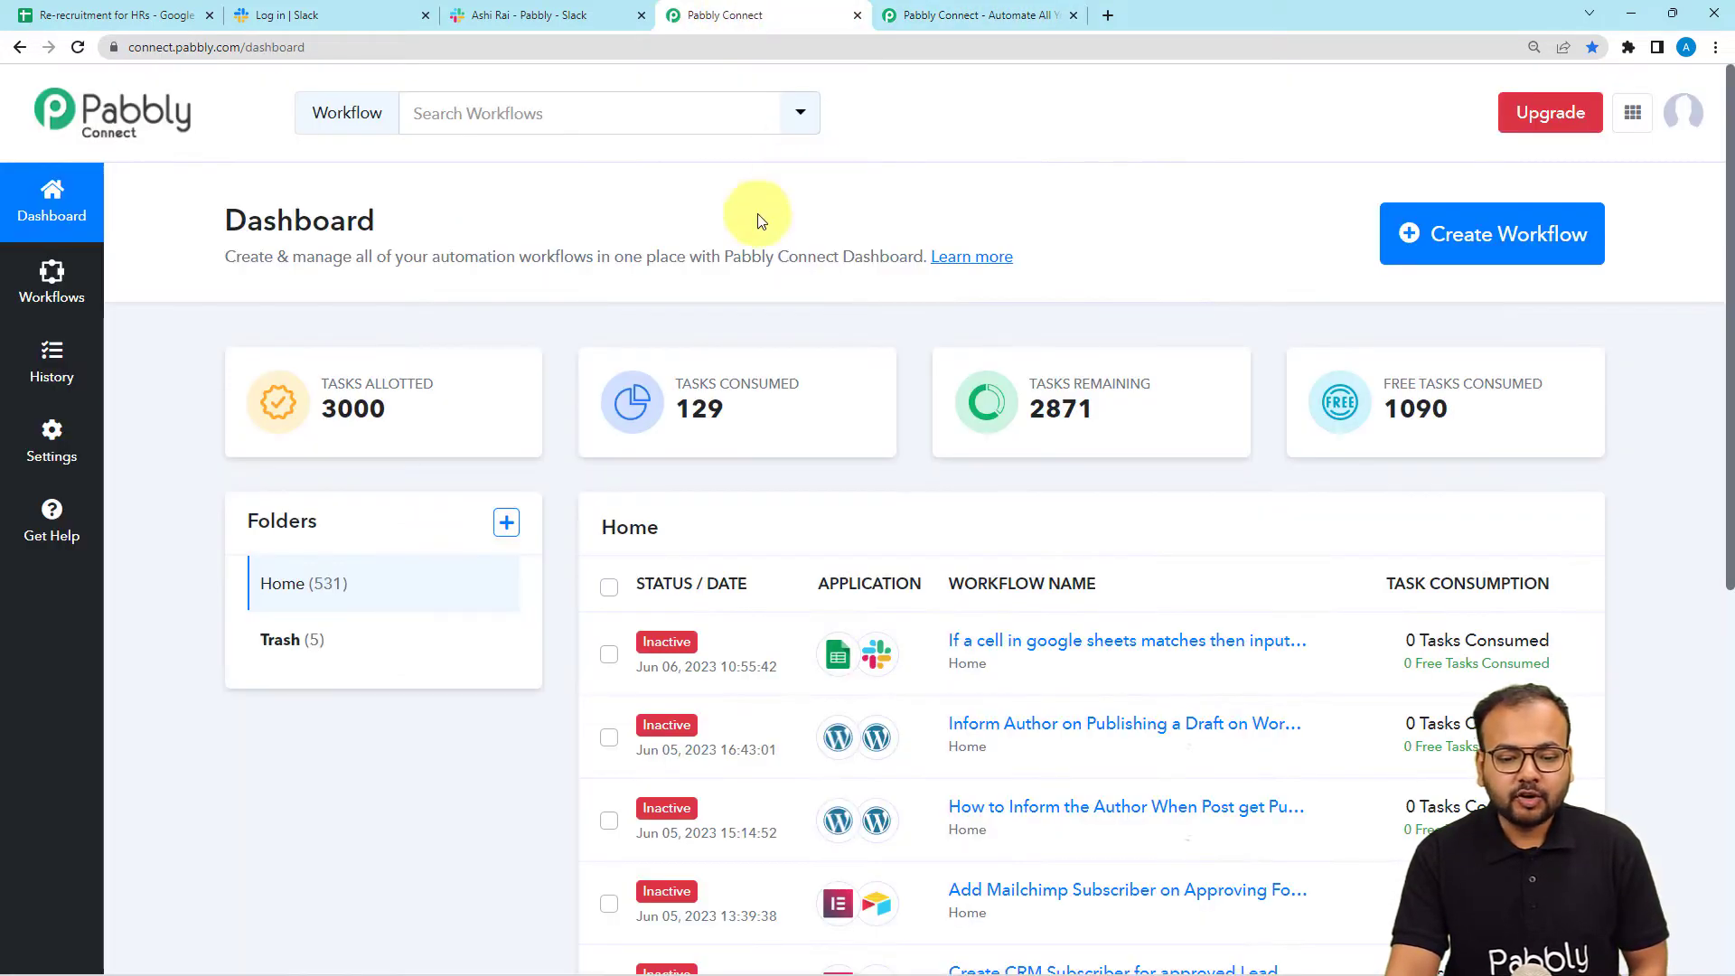
click(1497, 262)
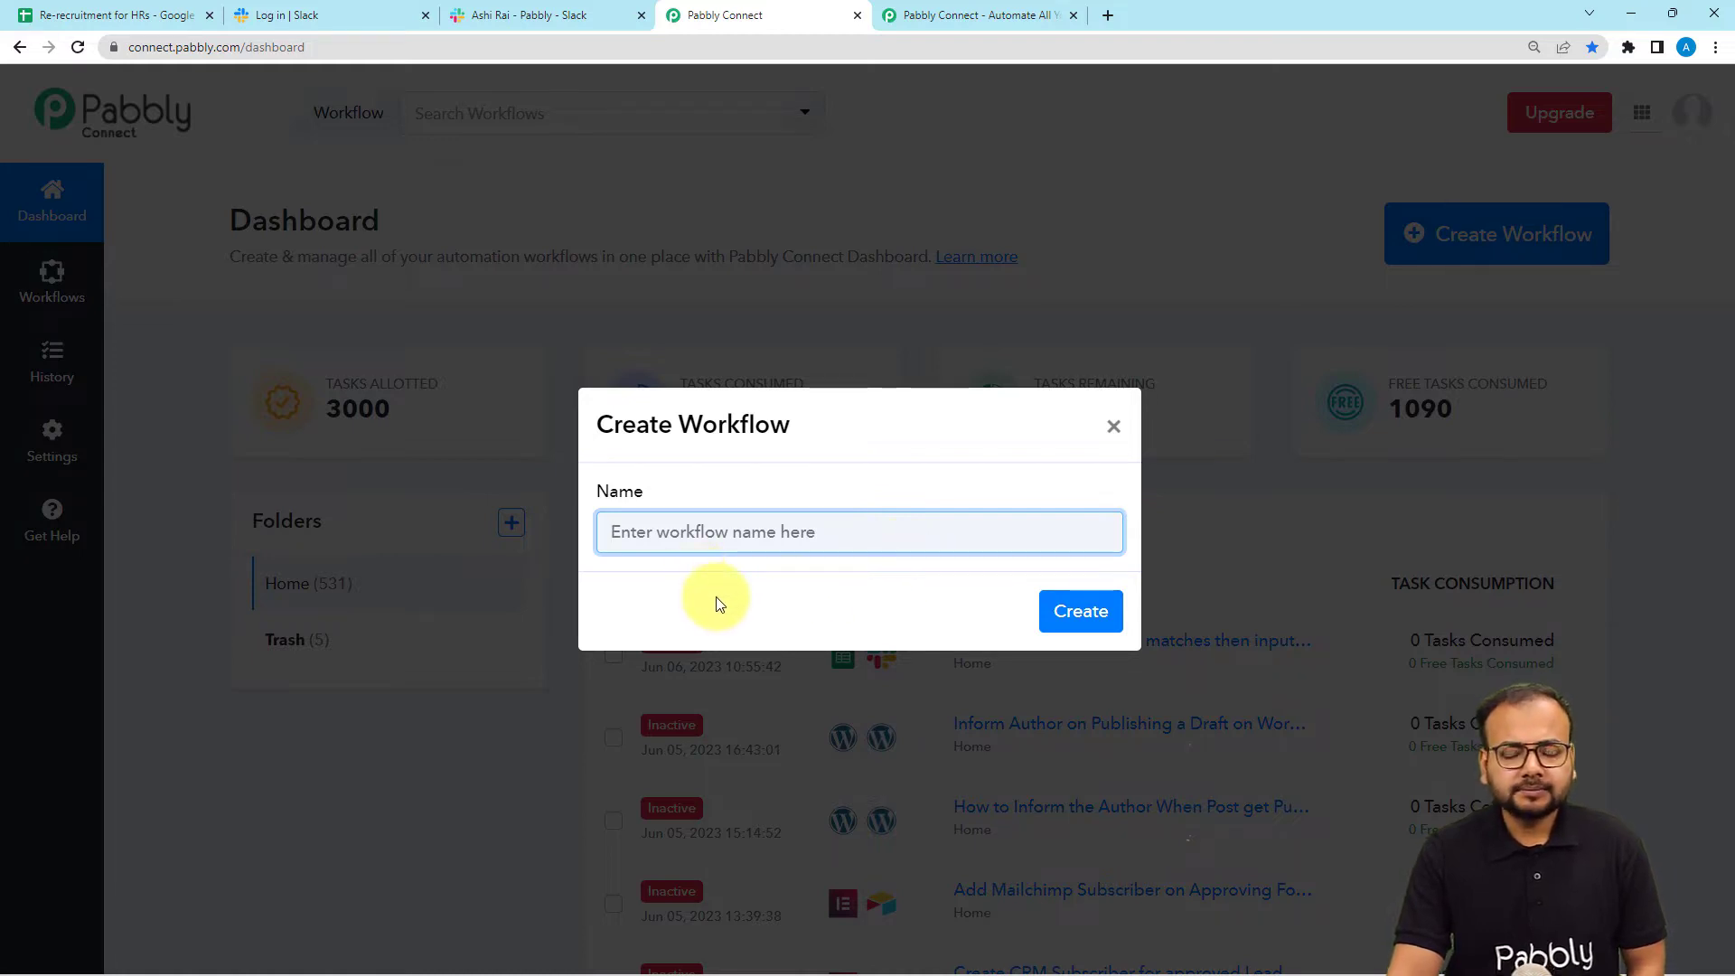
text(Send Slack Messages from Google Sheets)
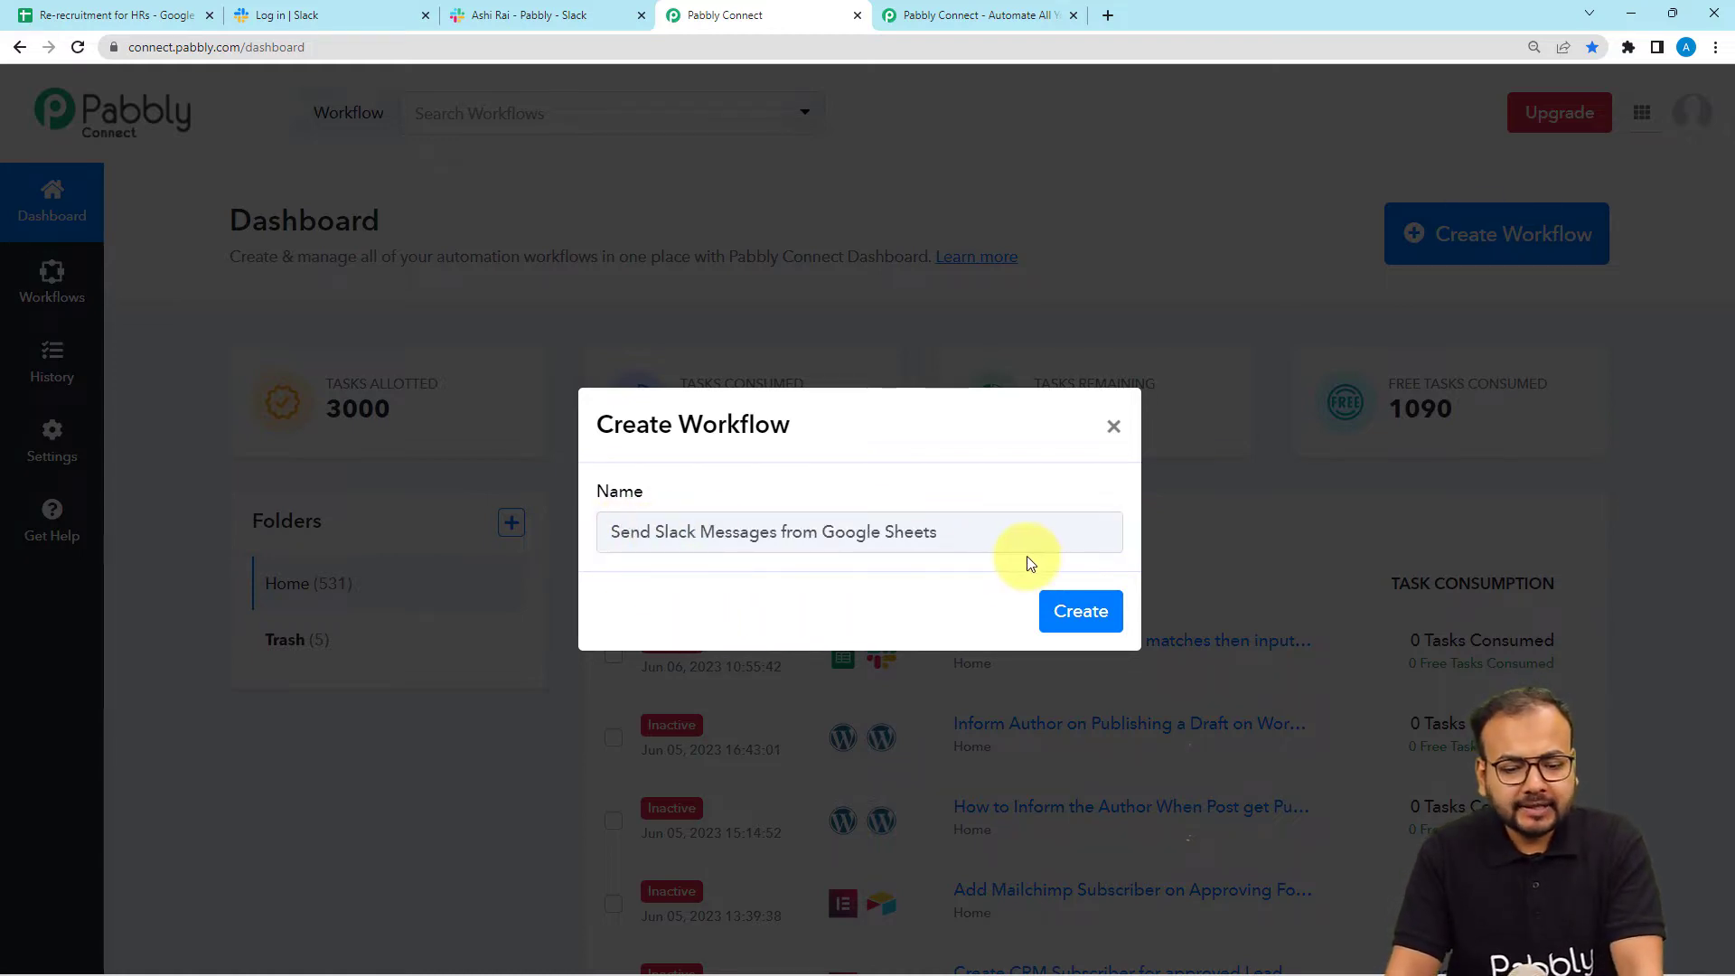
click(1062, 637)
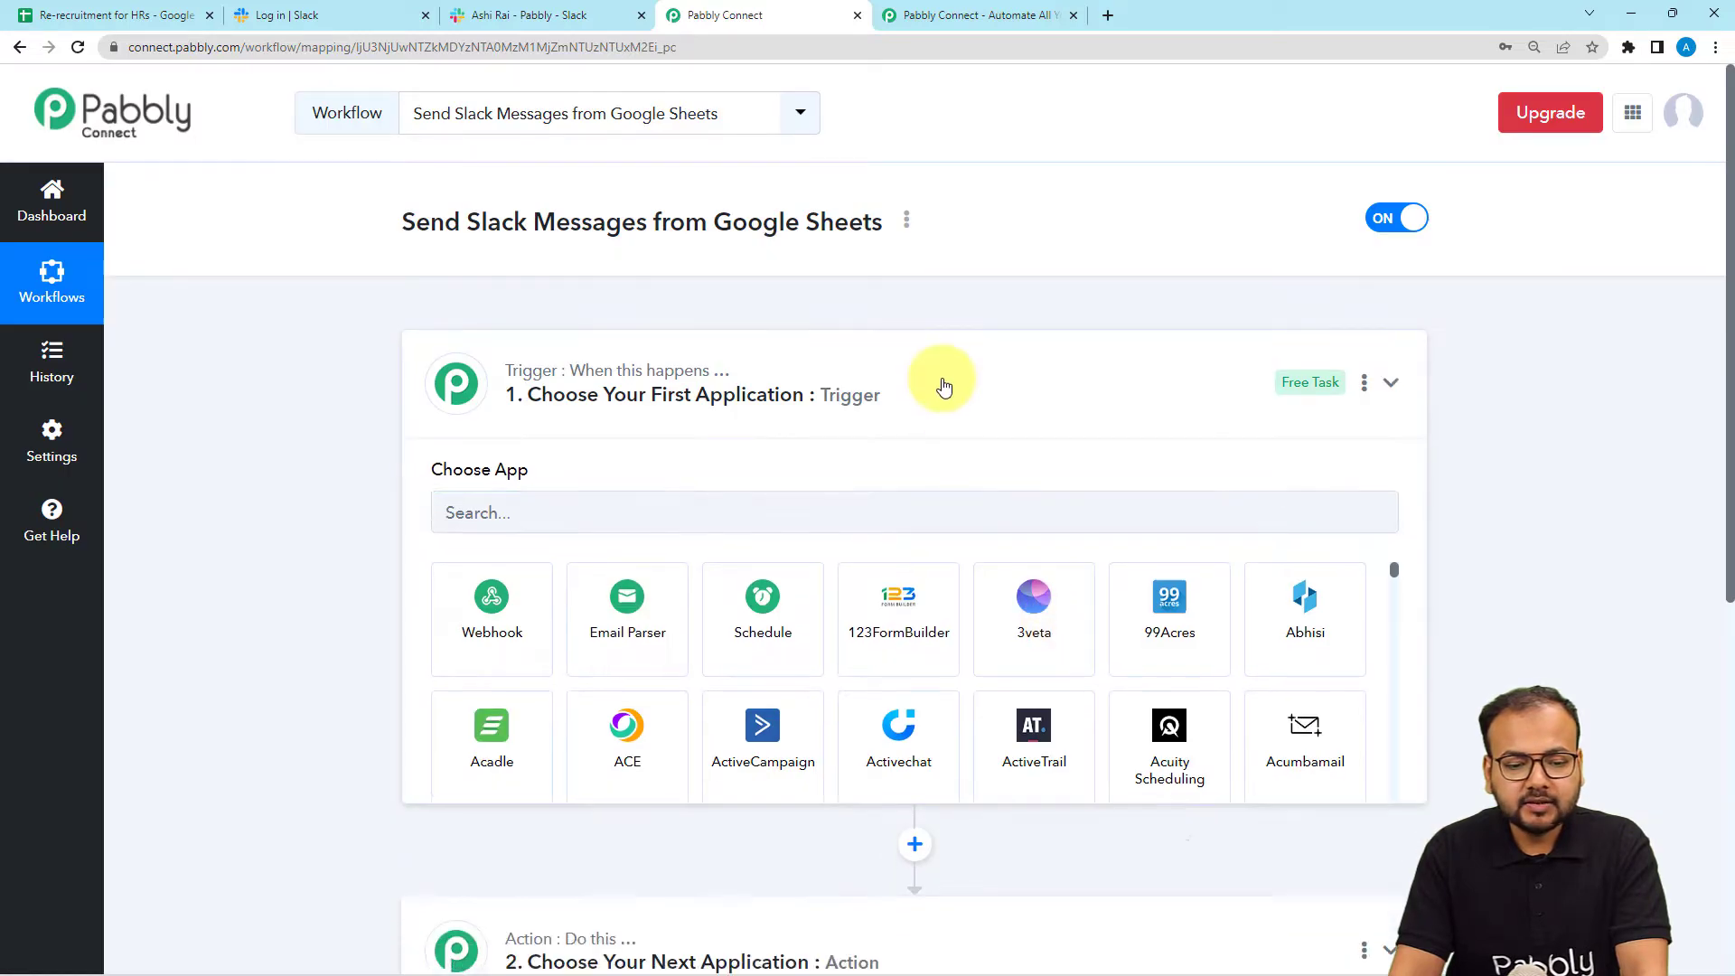
Collapse the trigger card's Choose App panel, leaving blank trigger and action steps.
click(941, 383)
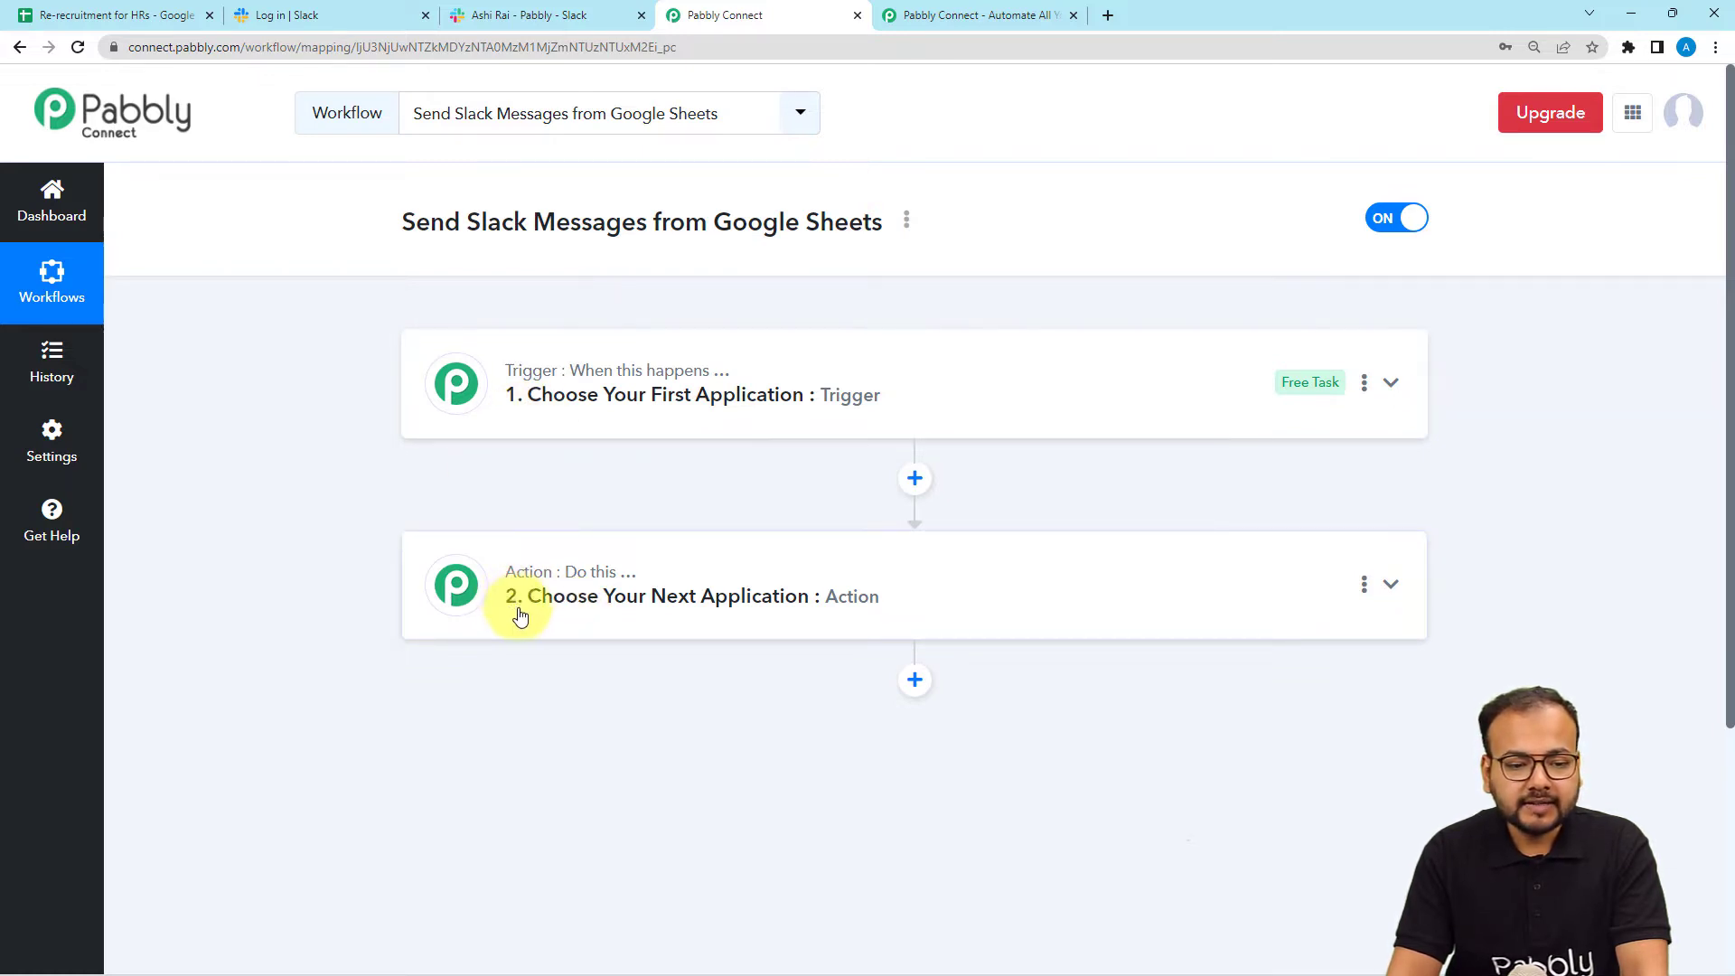
click(156, 14)
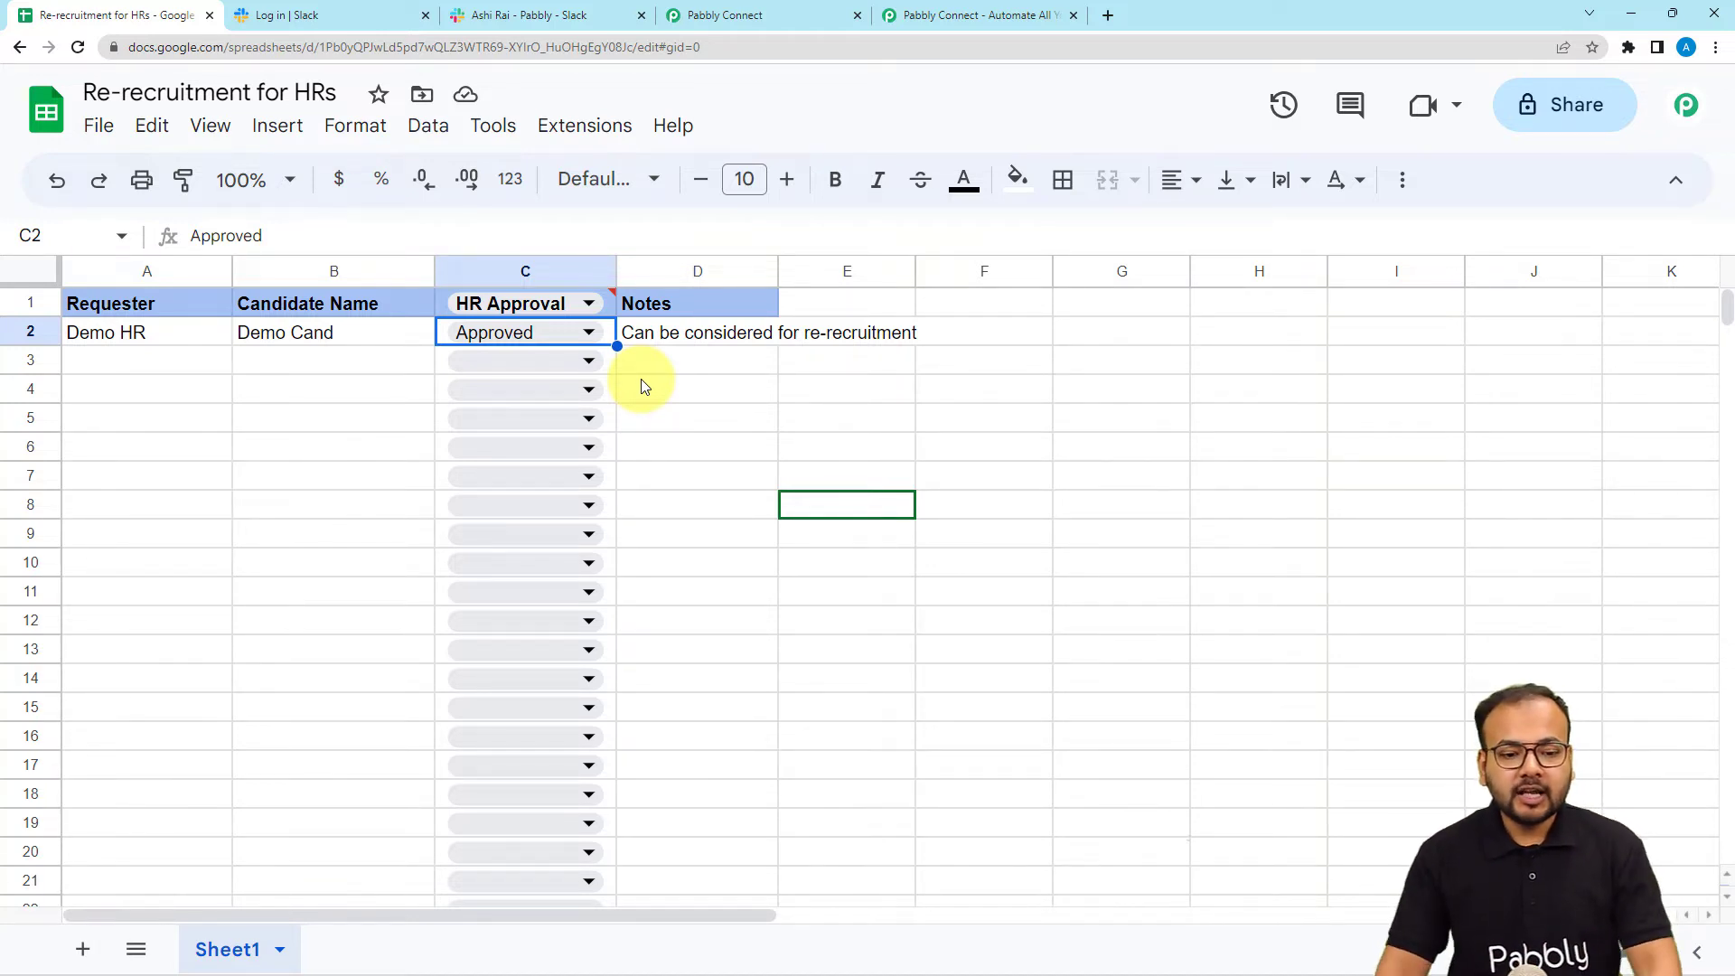
click(760, 15)
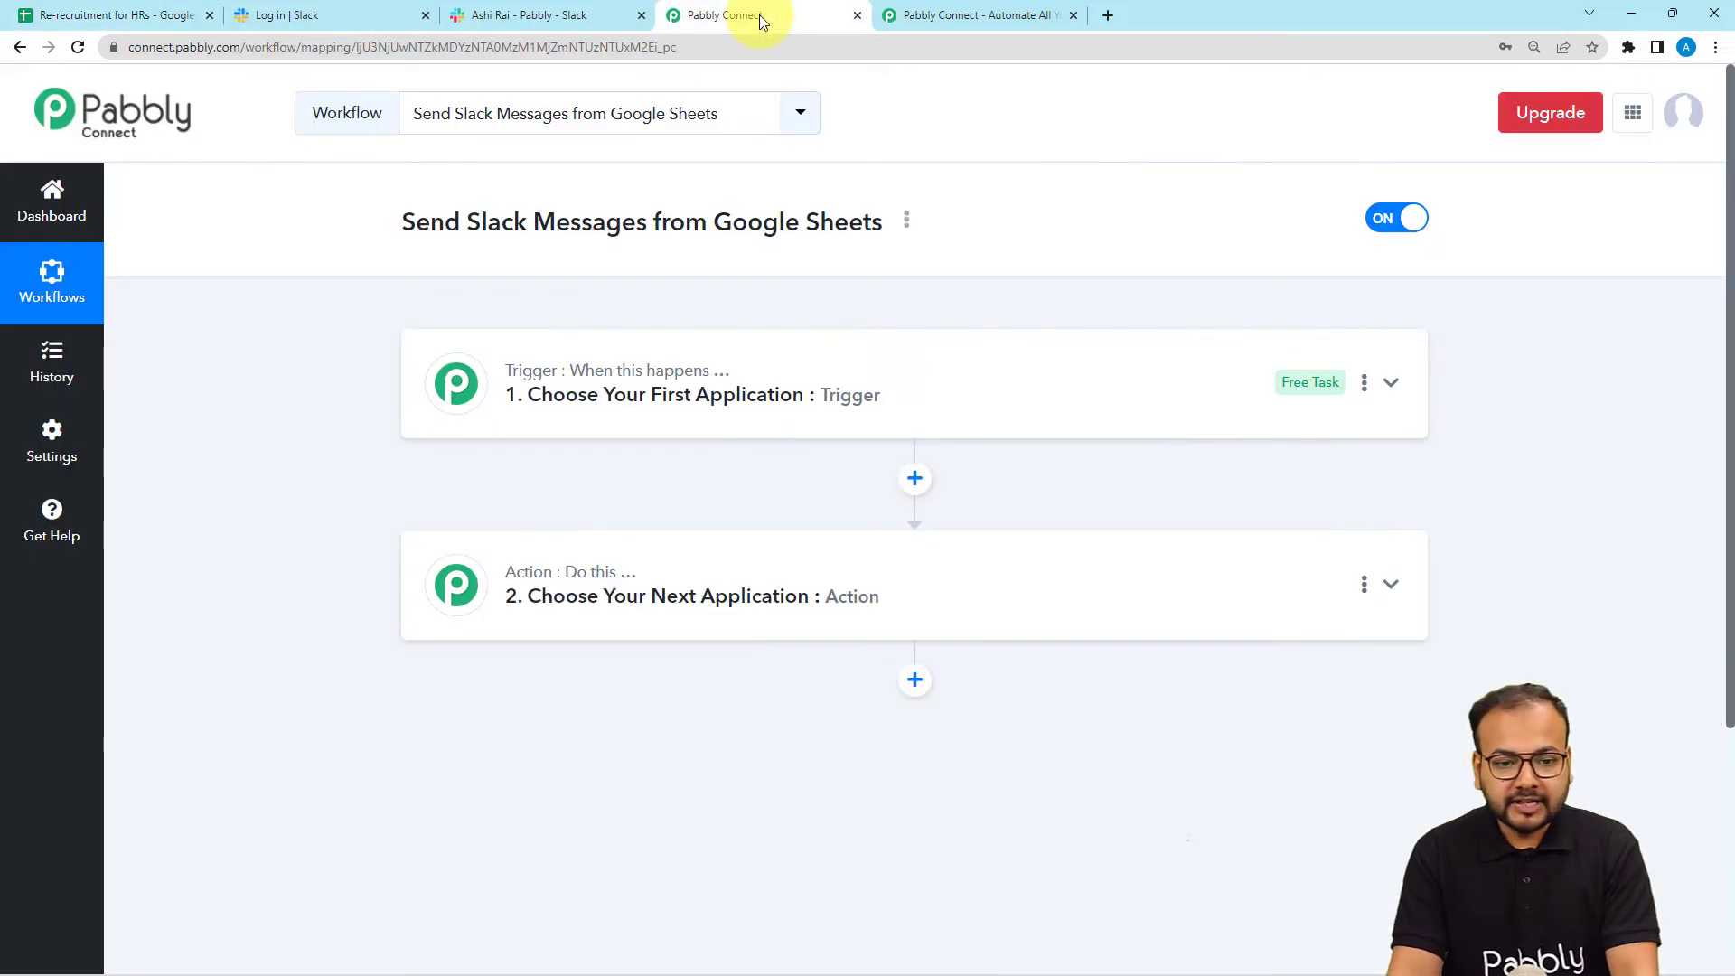
Search 'sheet' and set Google Sheets as the trigger app.
click(706, 384)
scroll(678, 389, down, 2)
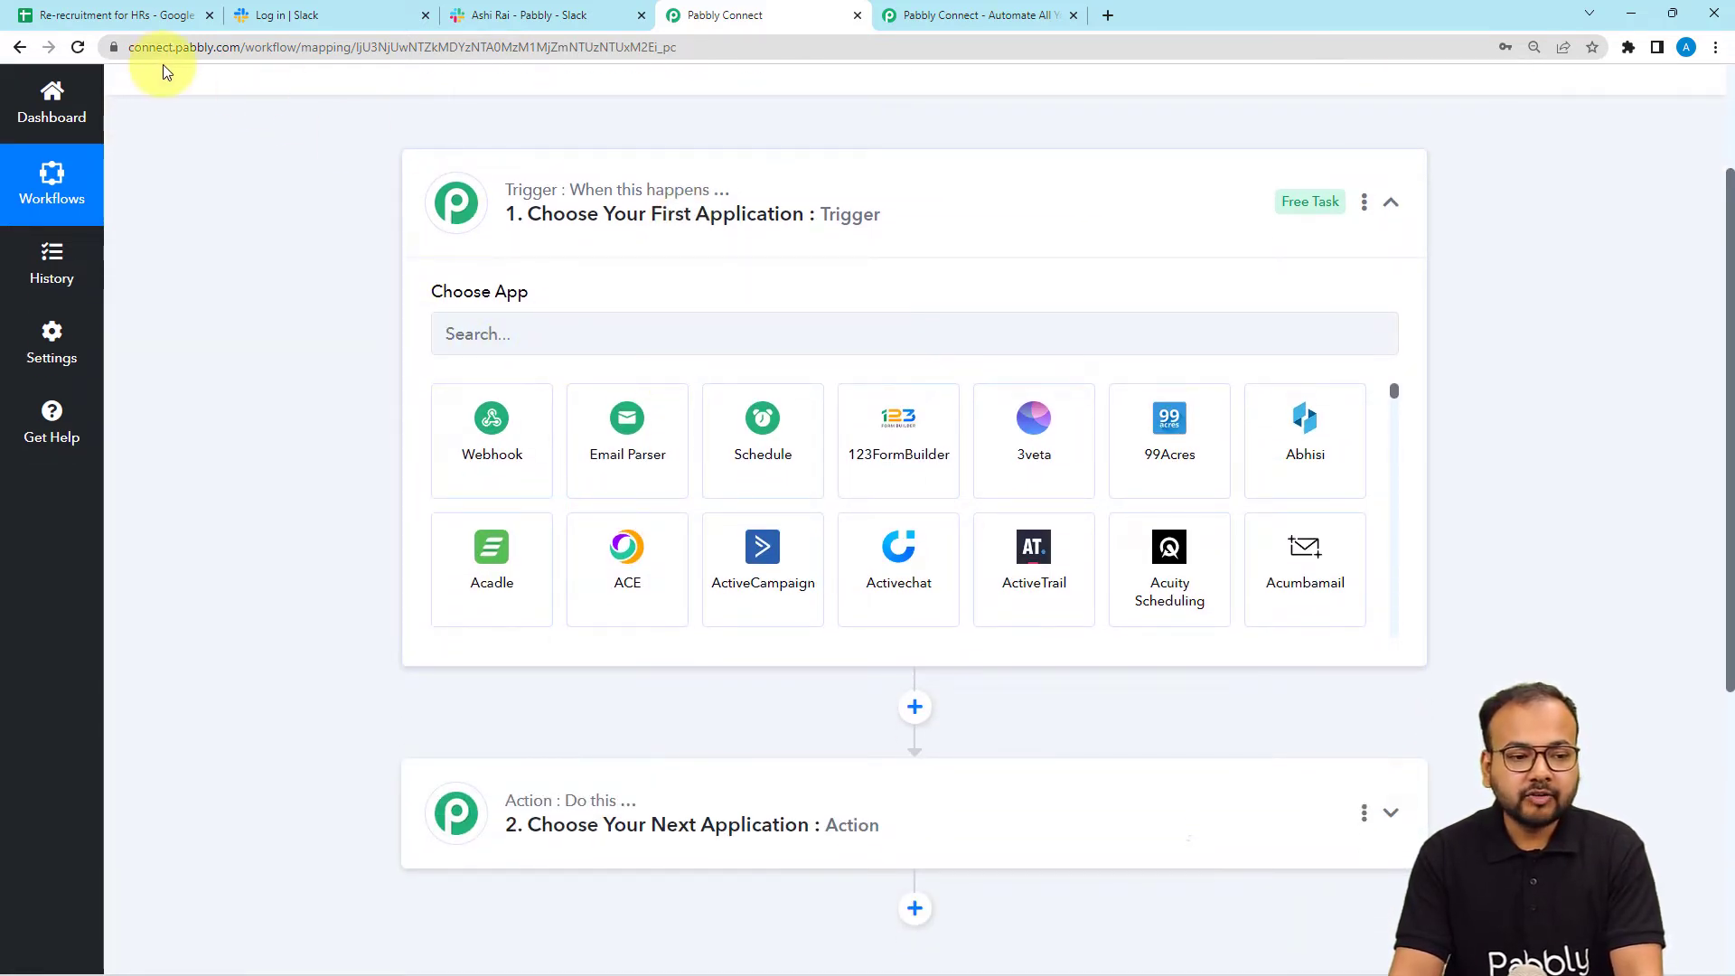
click(569, 331)
text(shee)
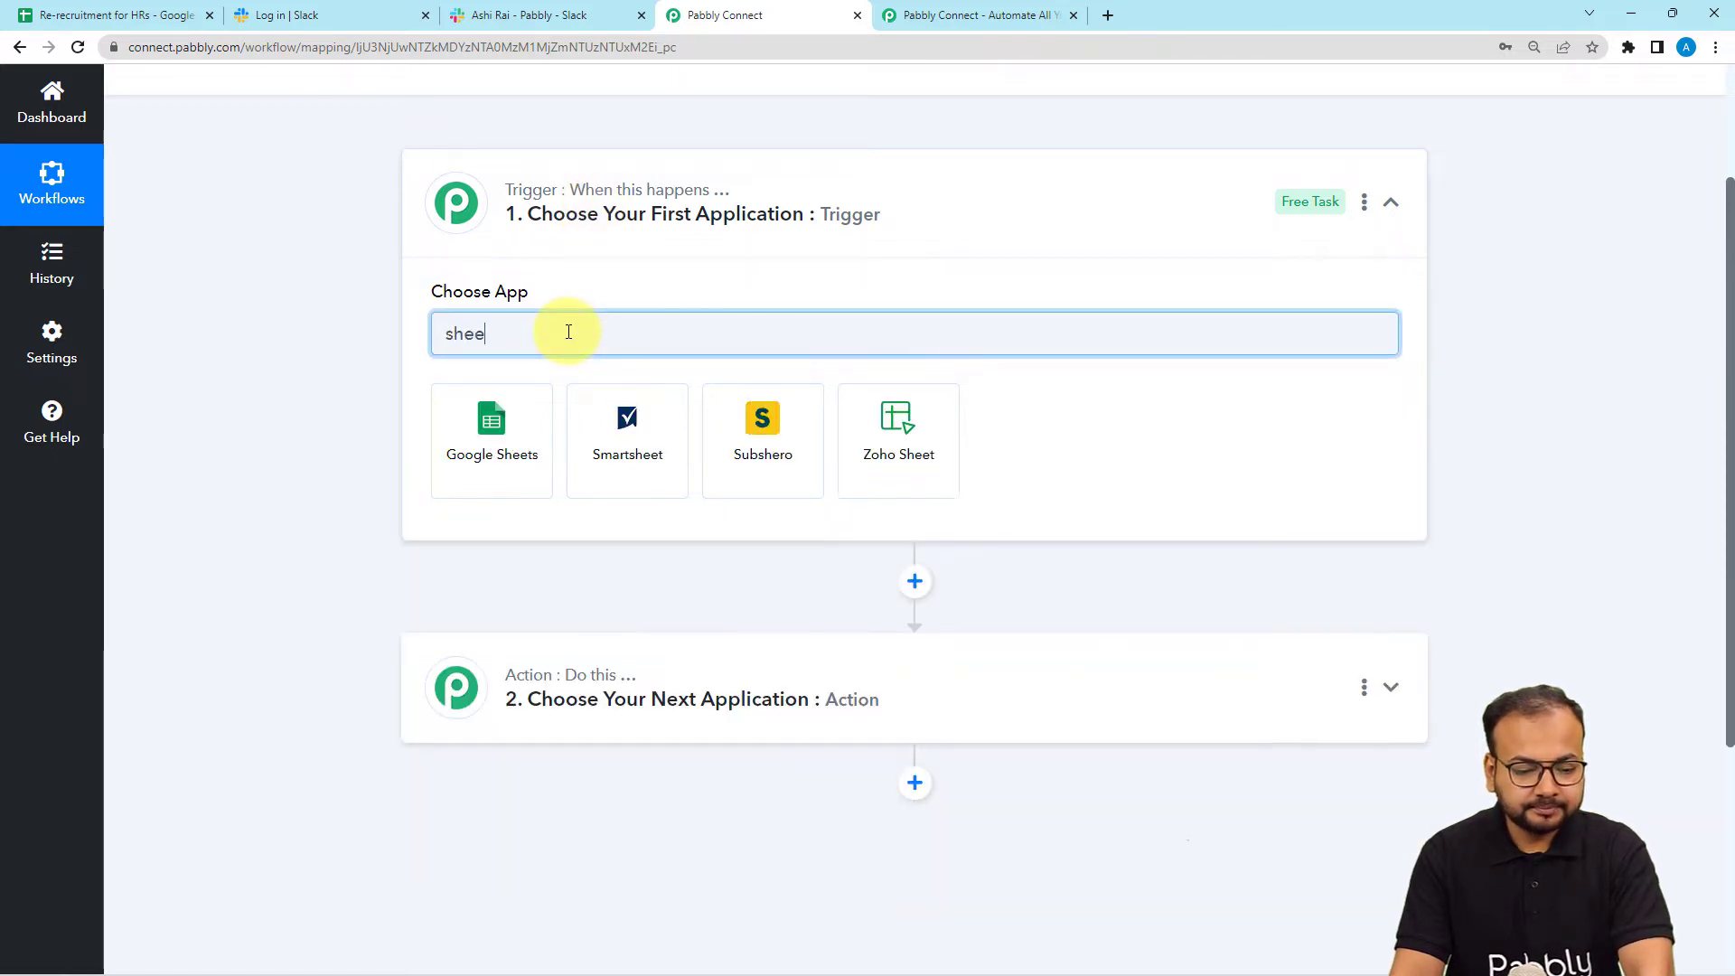
text(t)
click(452, 465)
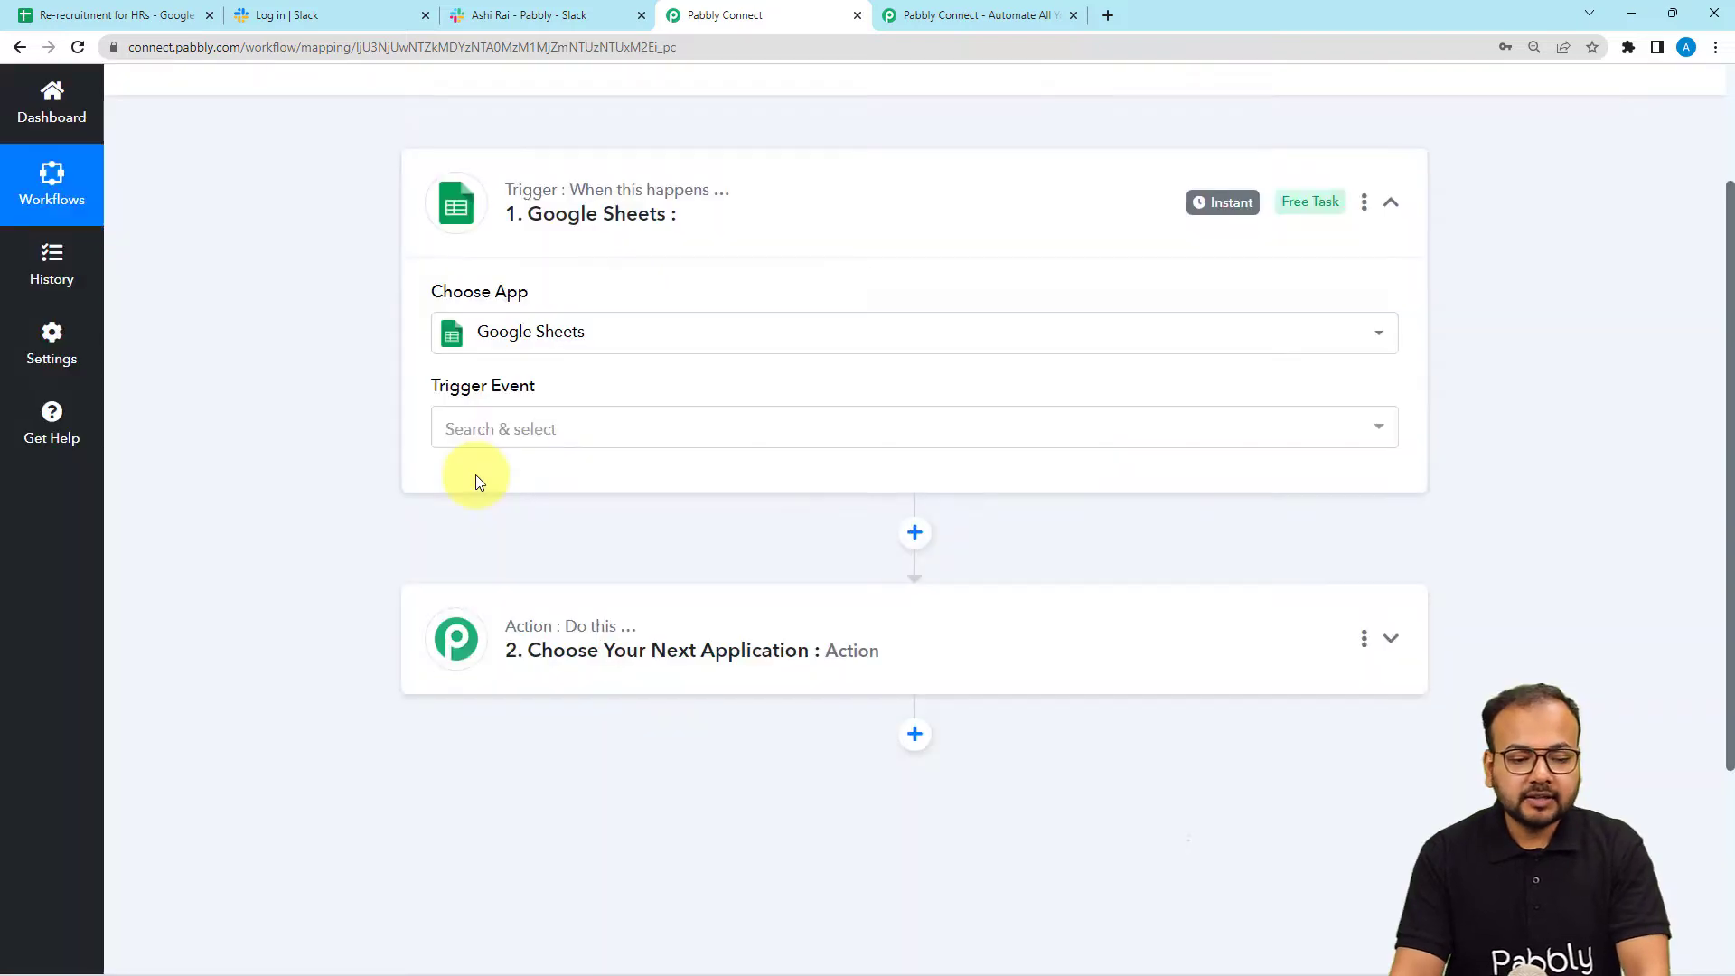
Choose the New or Updated Spreadsheet Row event and highlight the webhook setup steps.
click(463, 429)
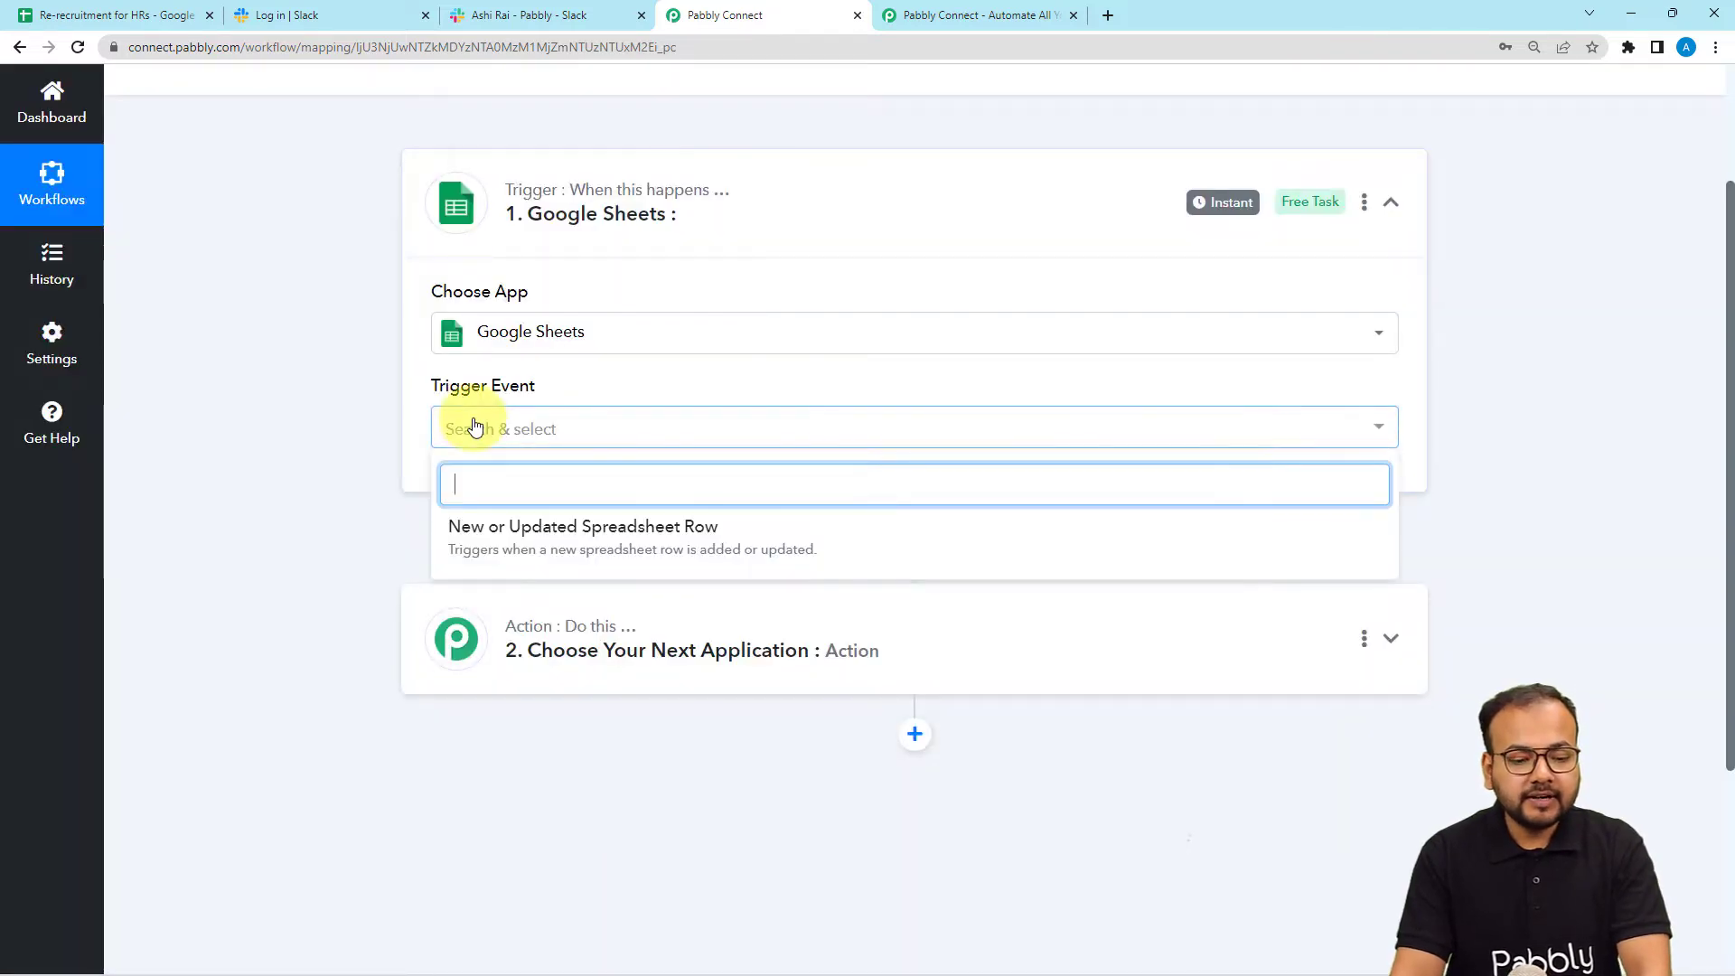
click(673, 553)
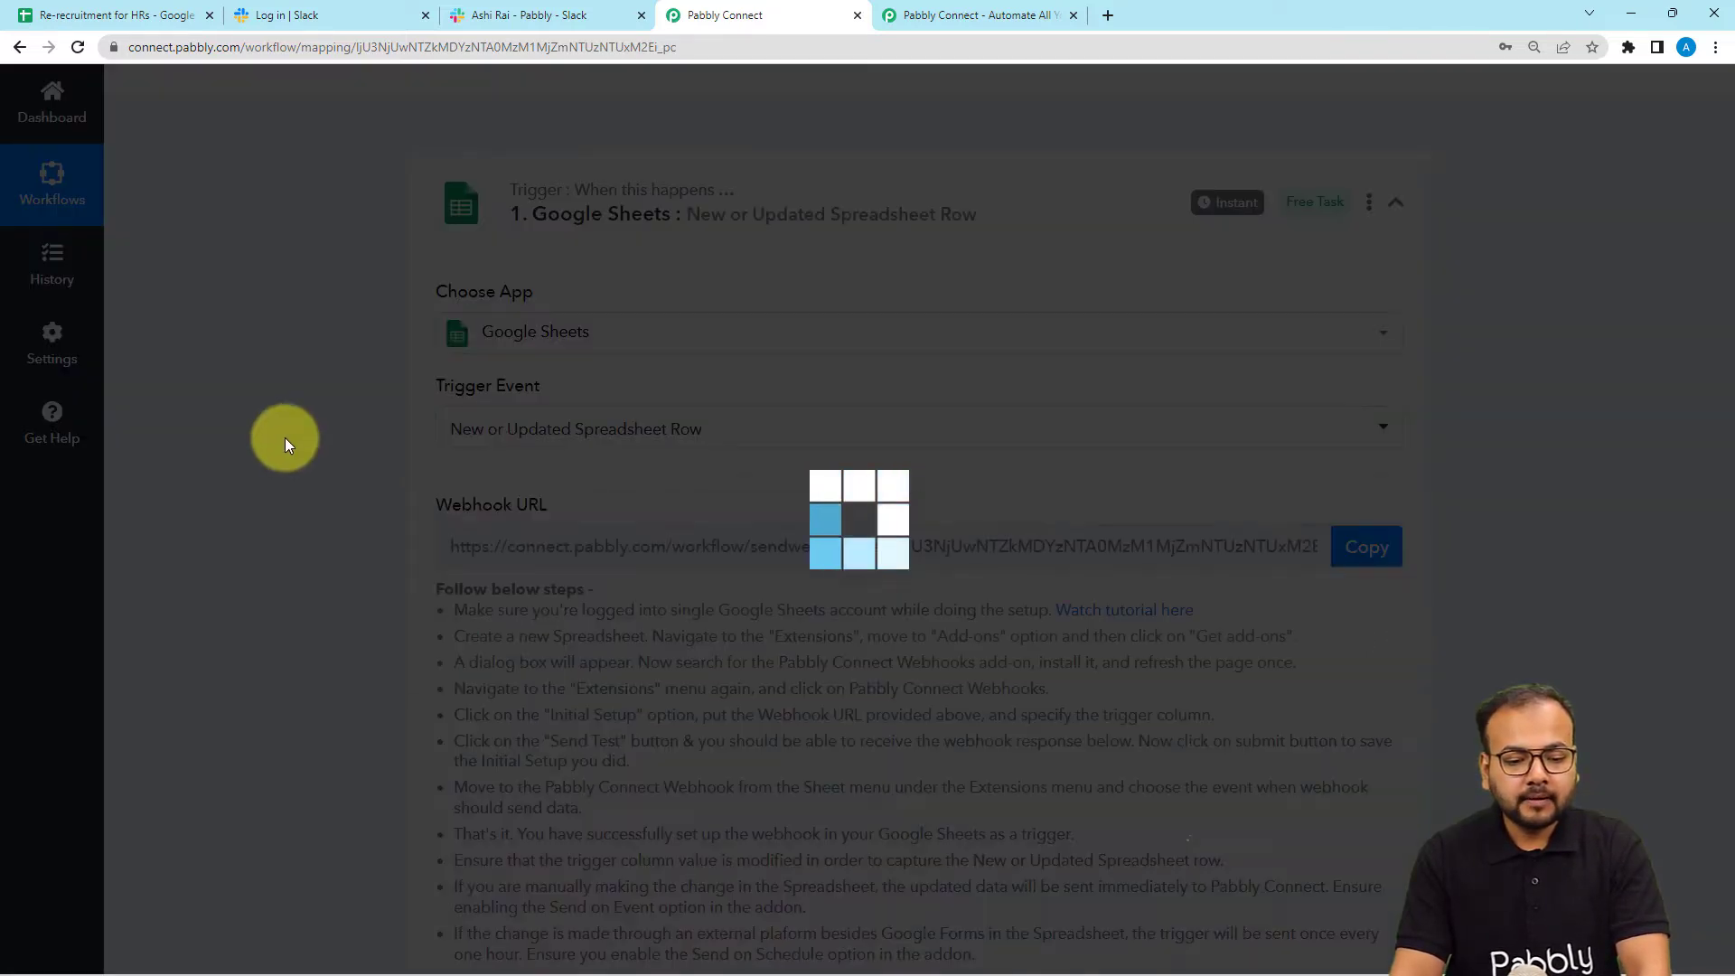
scroll(284, 437, down, 1)
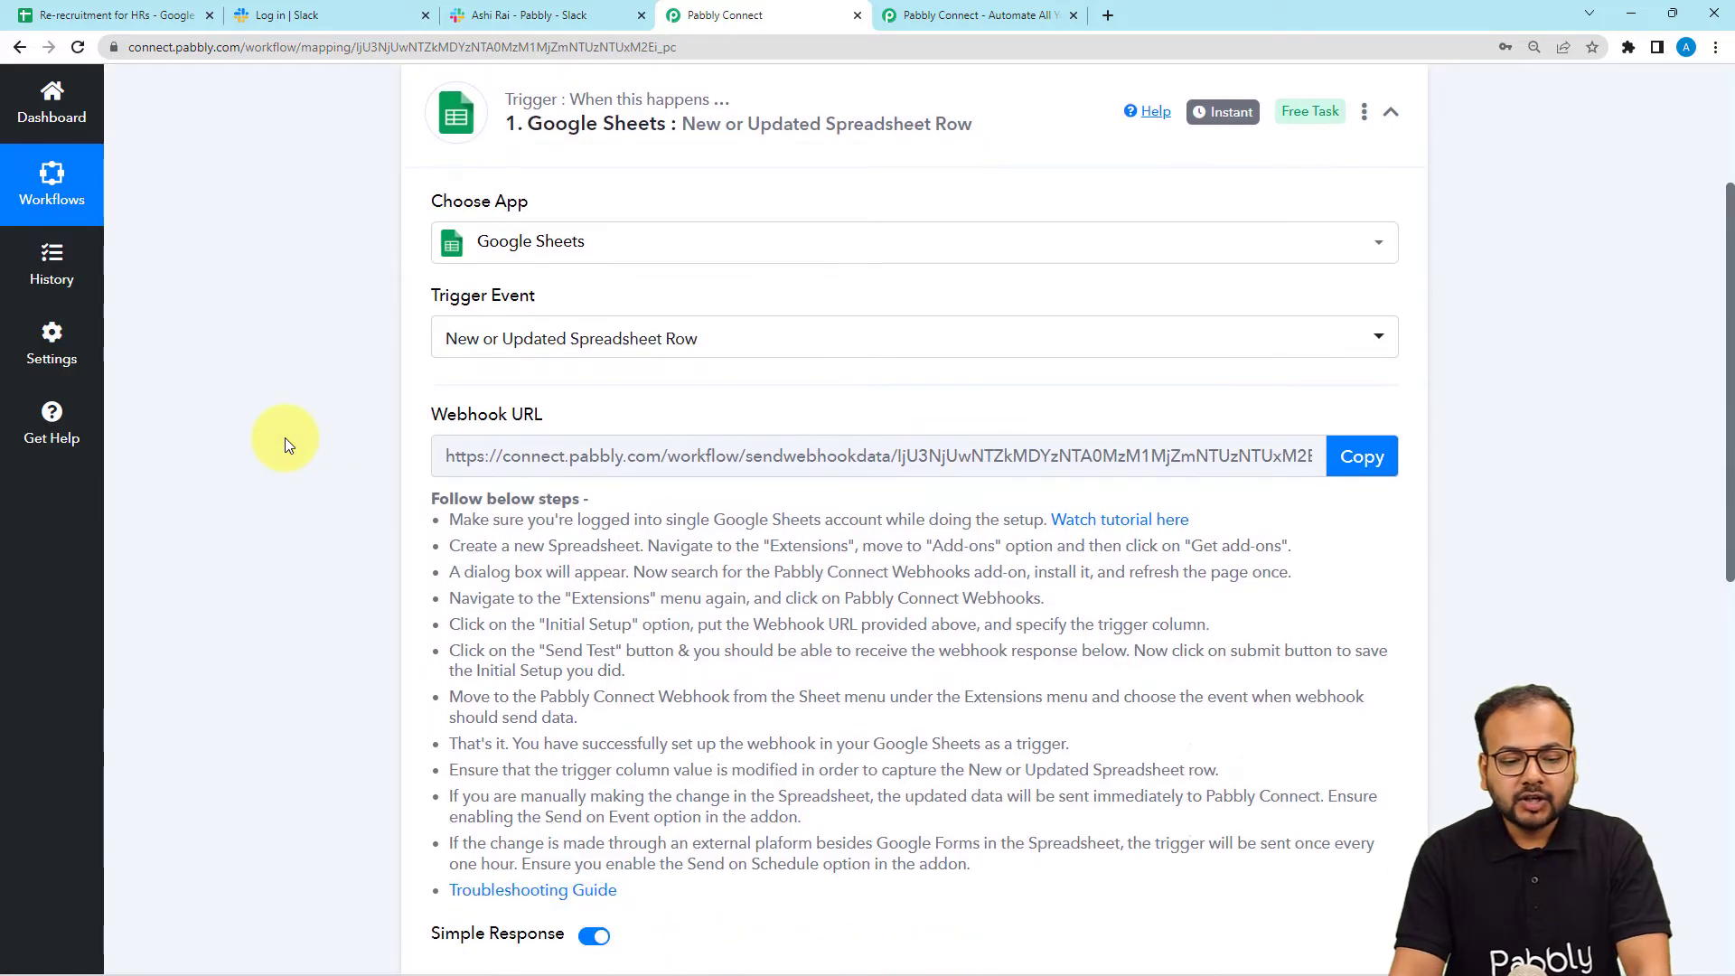
scroll(318, 403, down, 1)
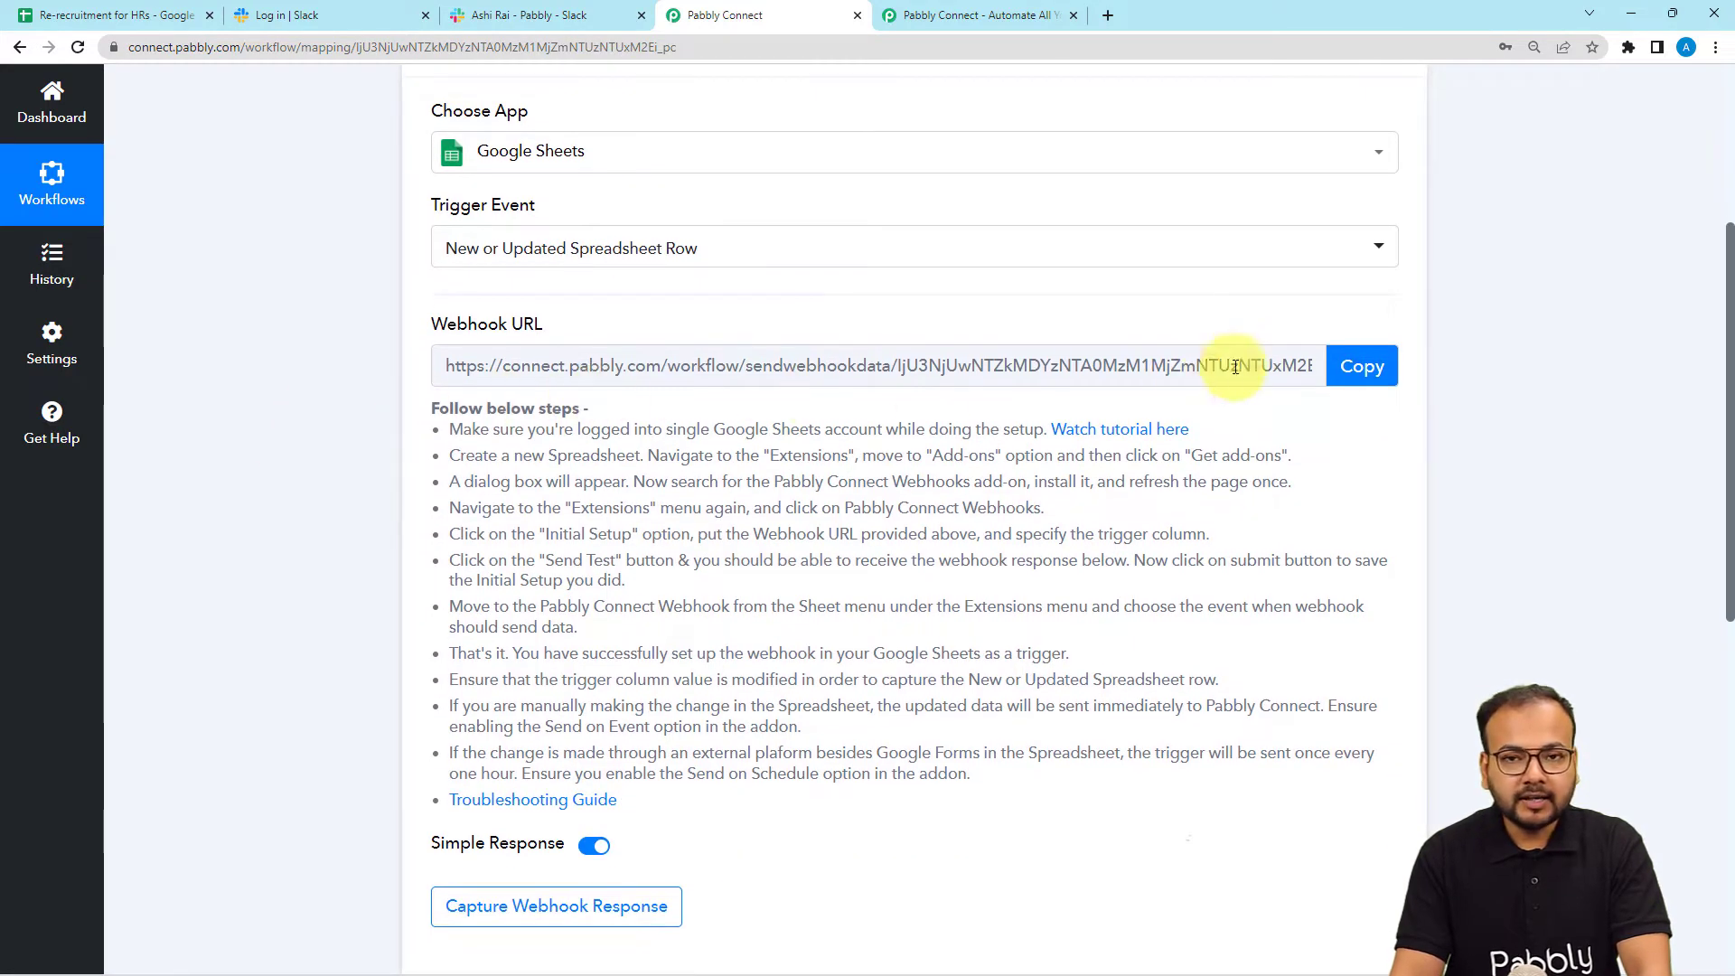
drag(437, 434, 599, 800)
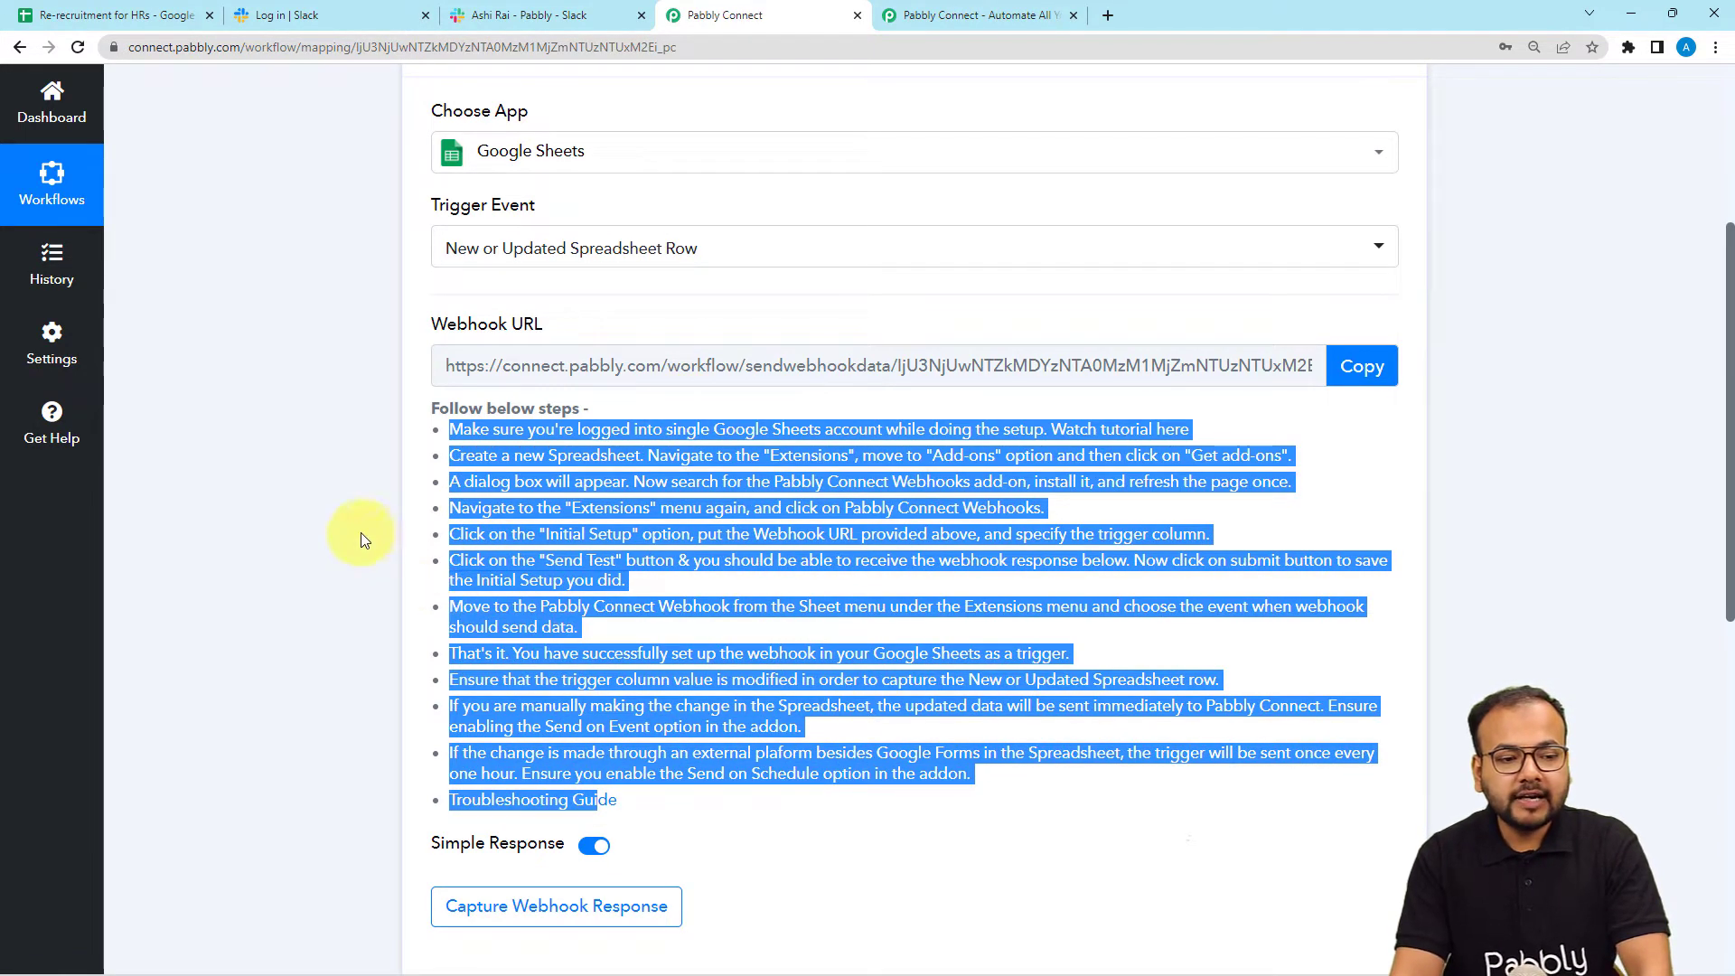
Check the Re-recruitment for HRs sheet, then scroll through the trigger's webhook URL and setup instructions.
click(155, 15)
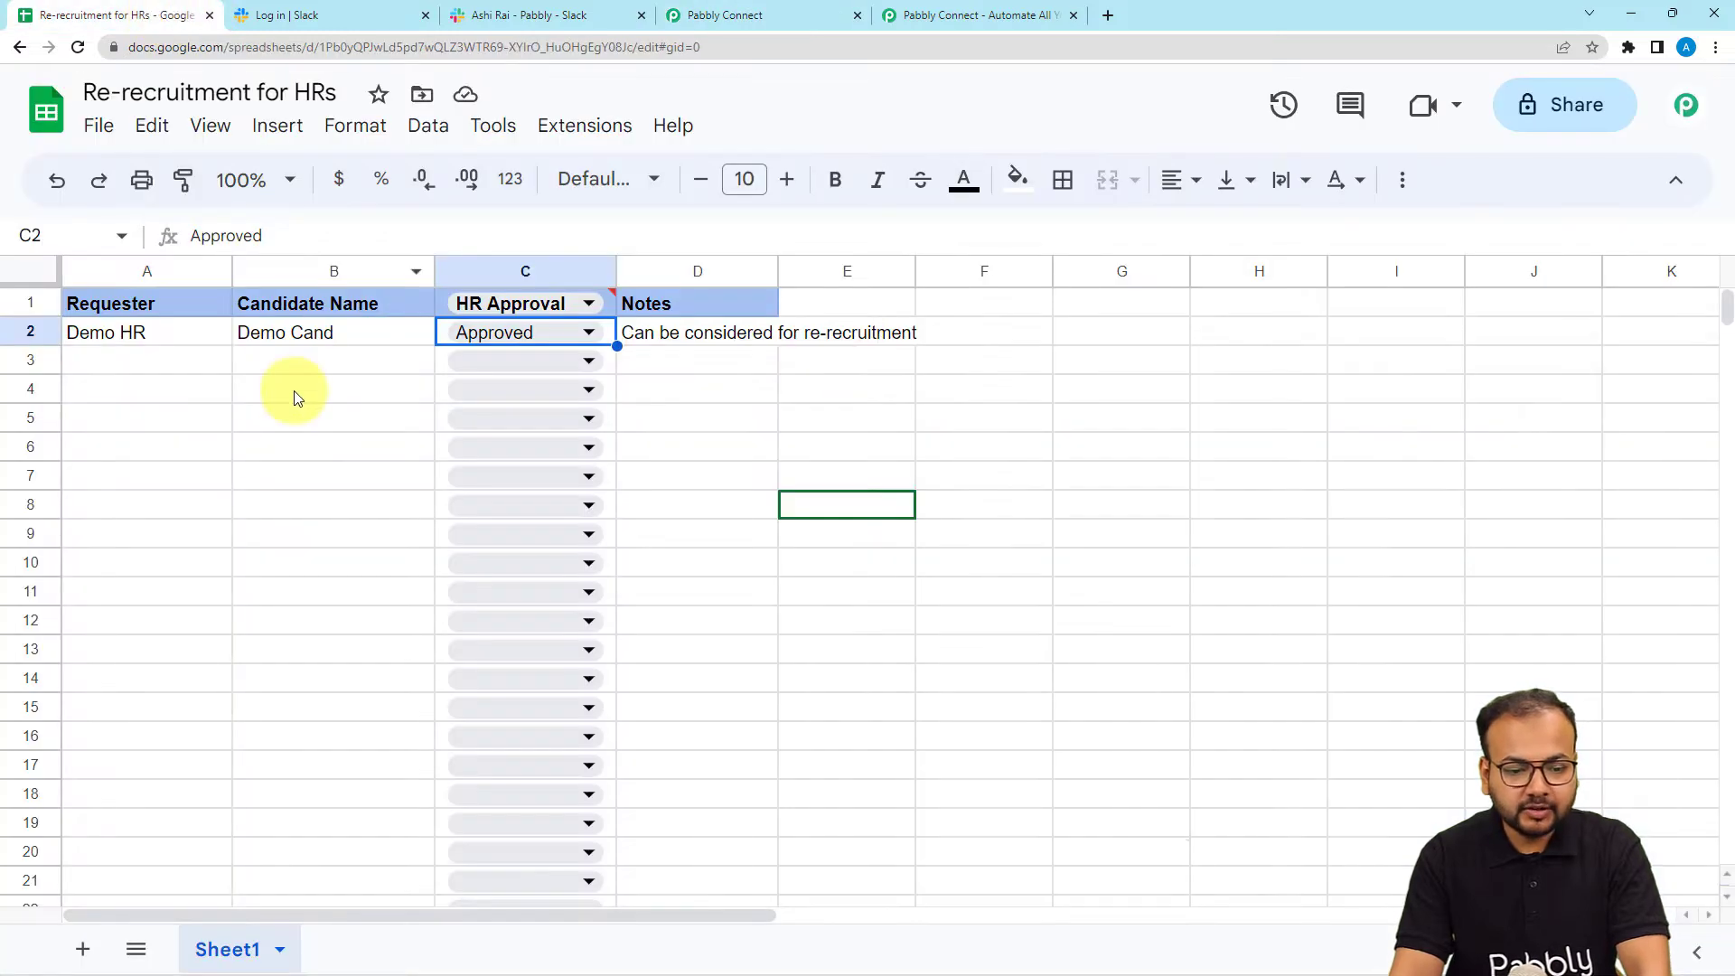
click(718, 14)
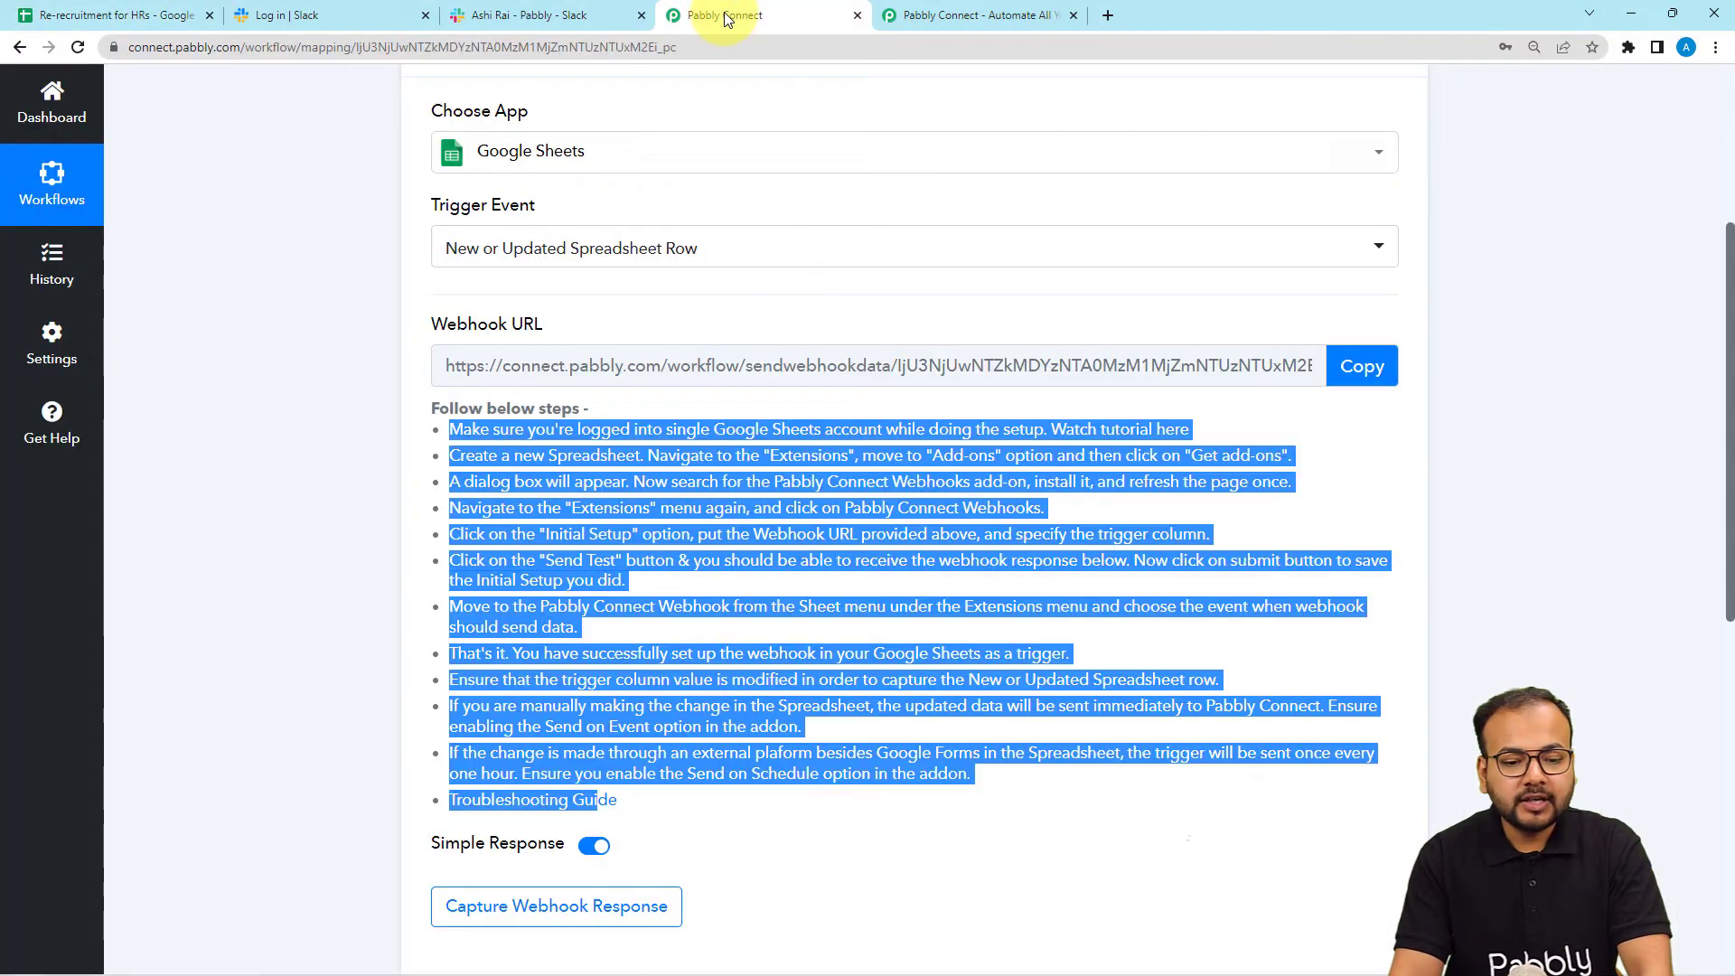
scroll(387, 585, down, 3)
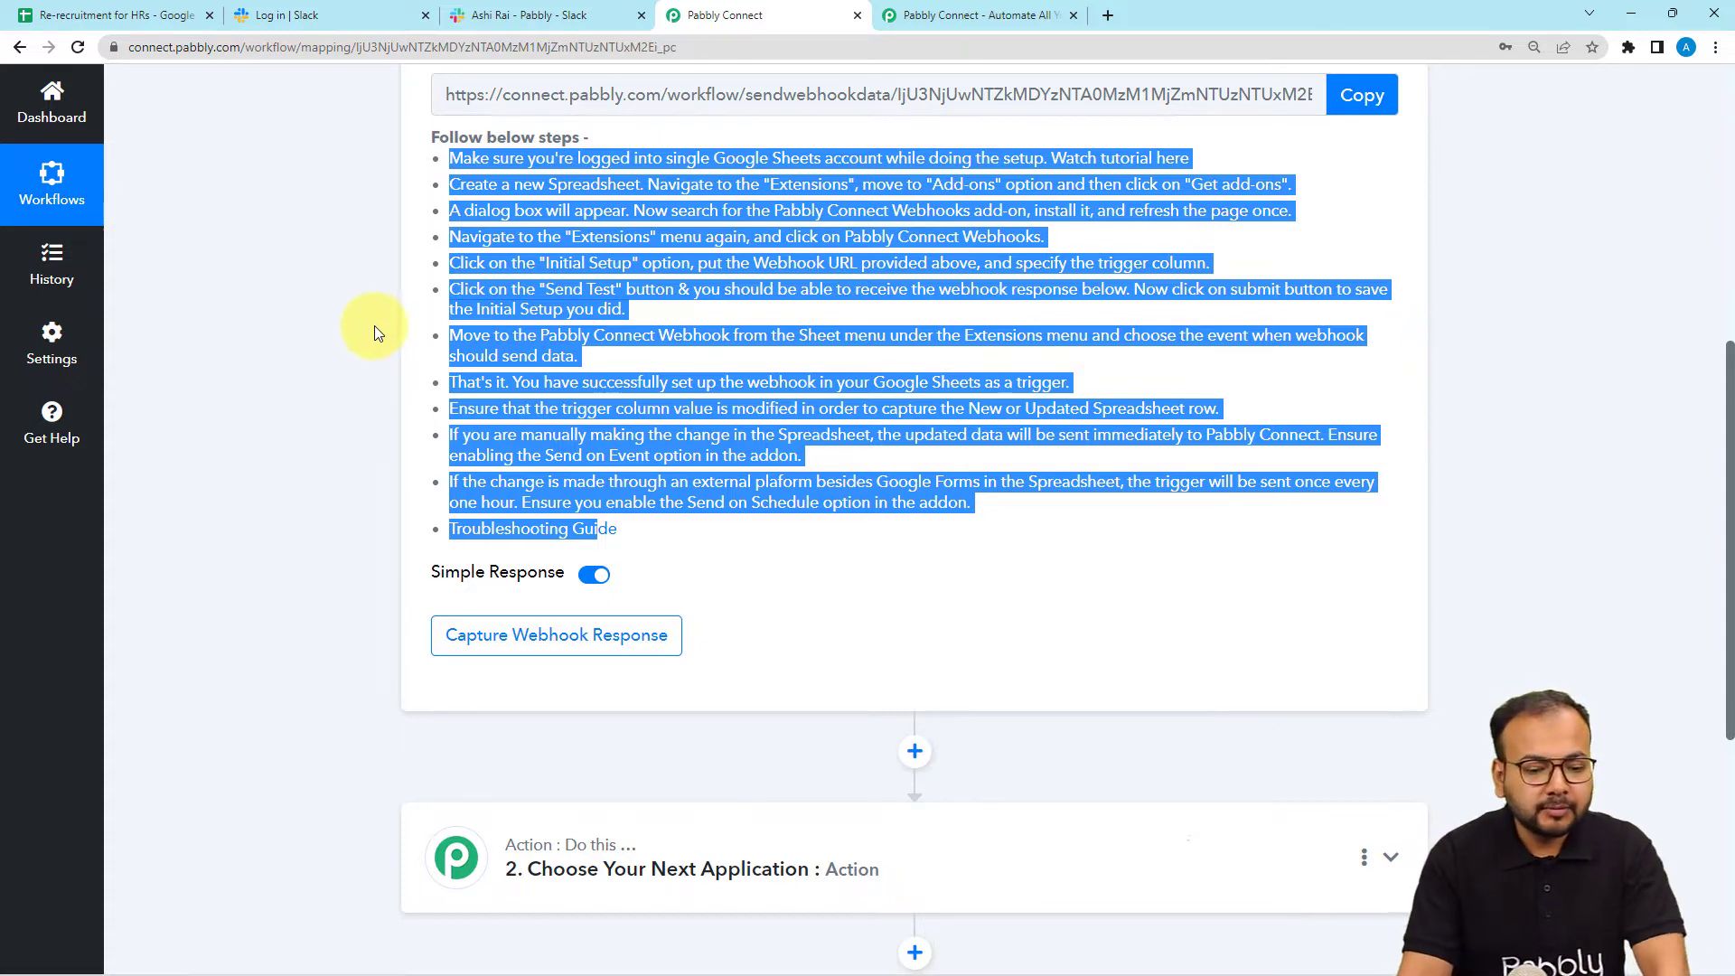
scroll(367, 377, down, 3)
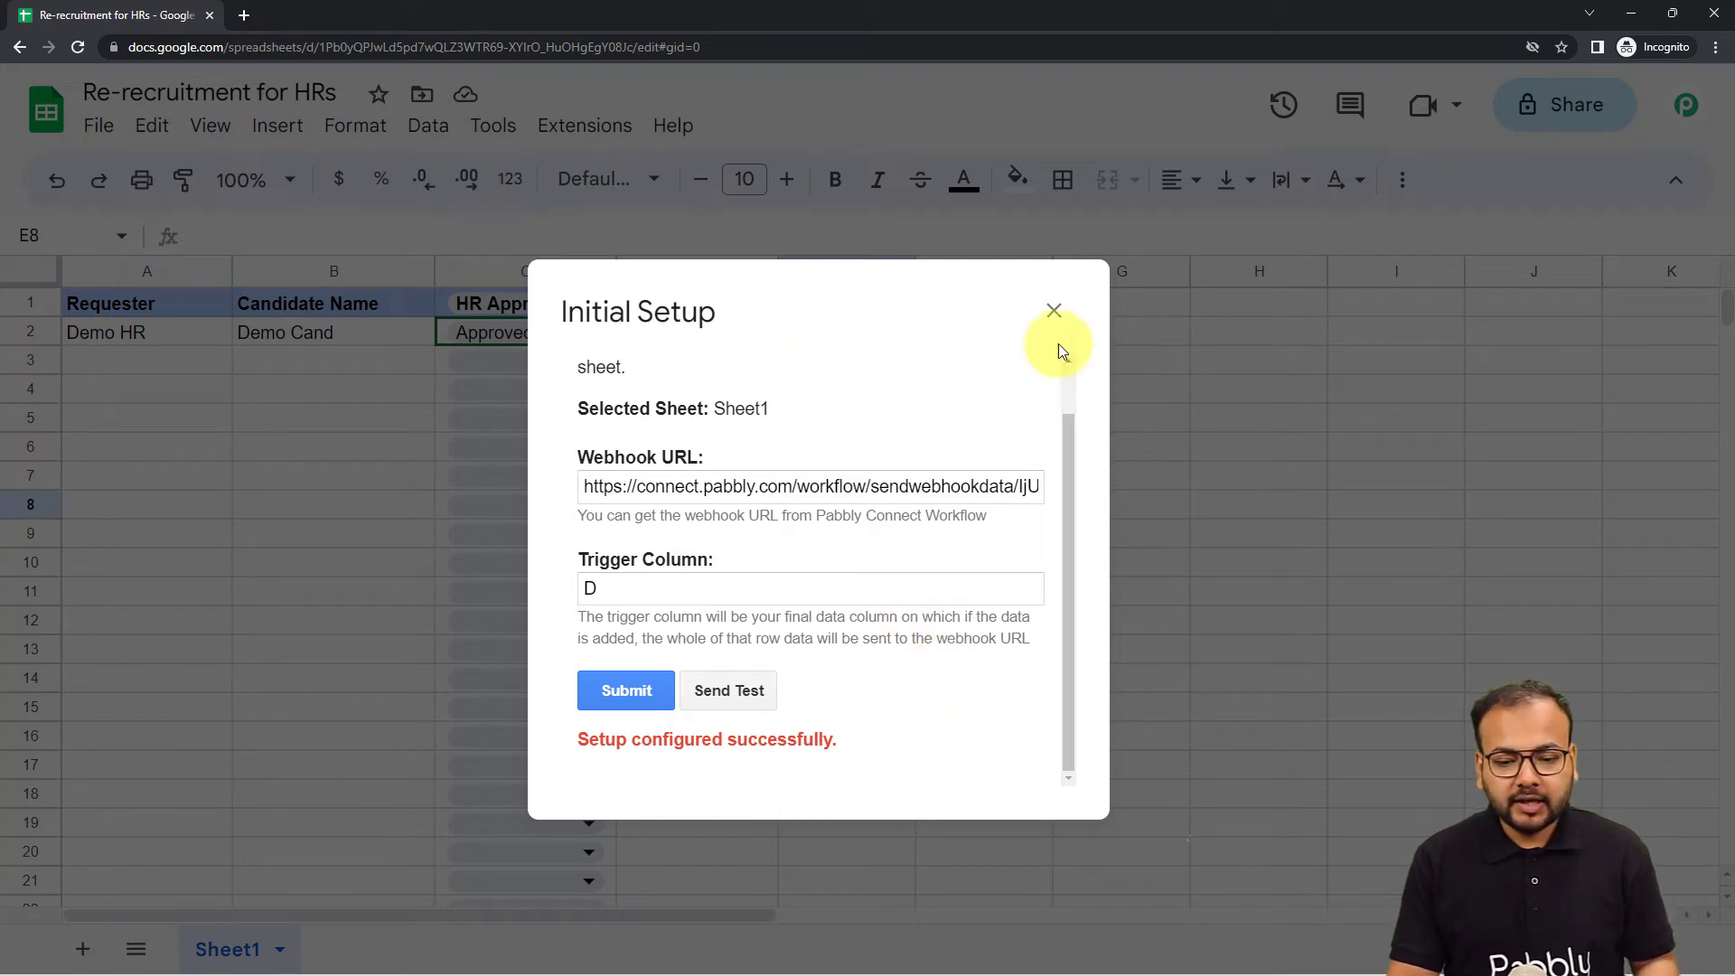
Close the Initial Setup dialog and run Extensions > Pabbly Connect Webhooks > Send On Event.
click(1054, 312)
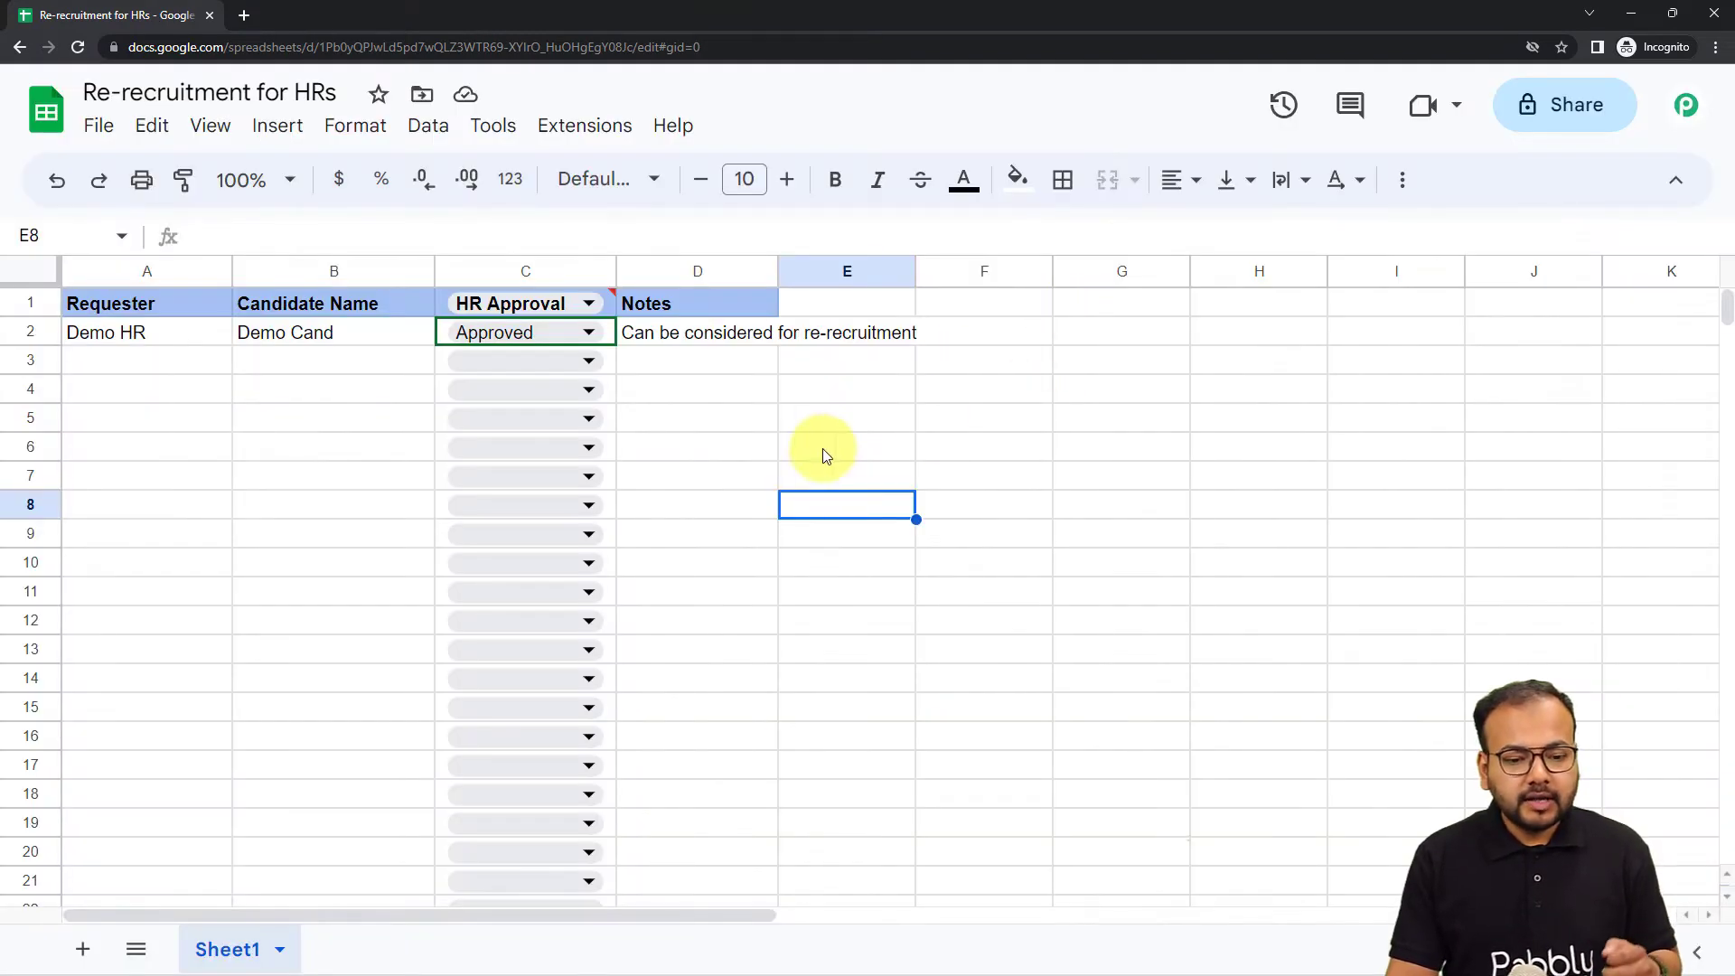
click(588, 129)
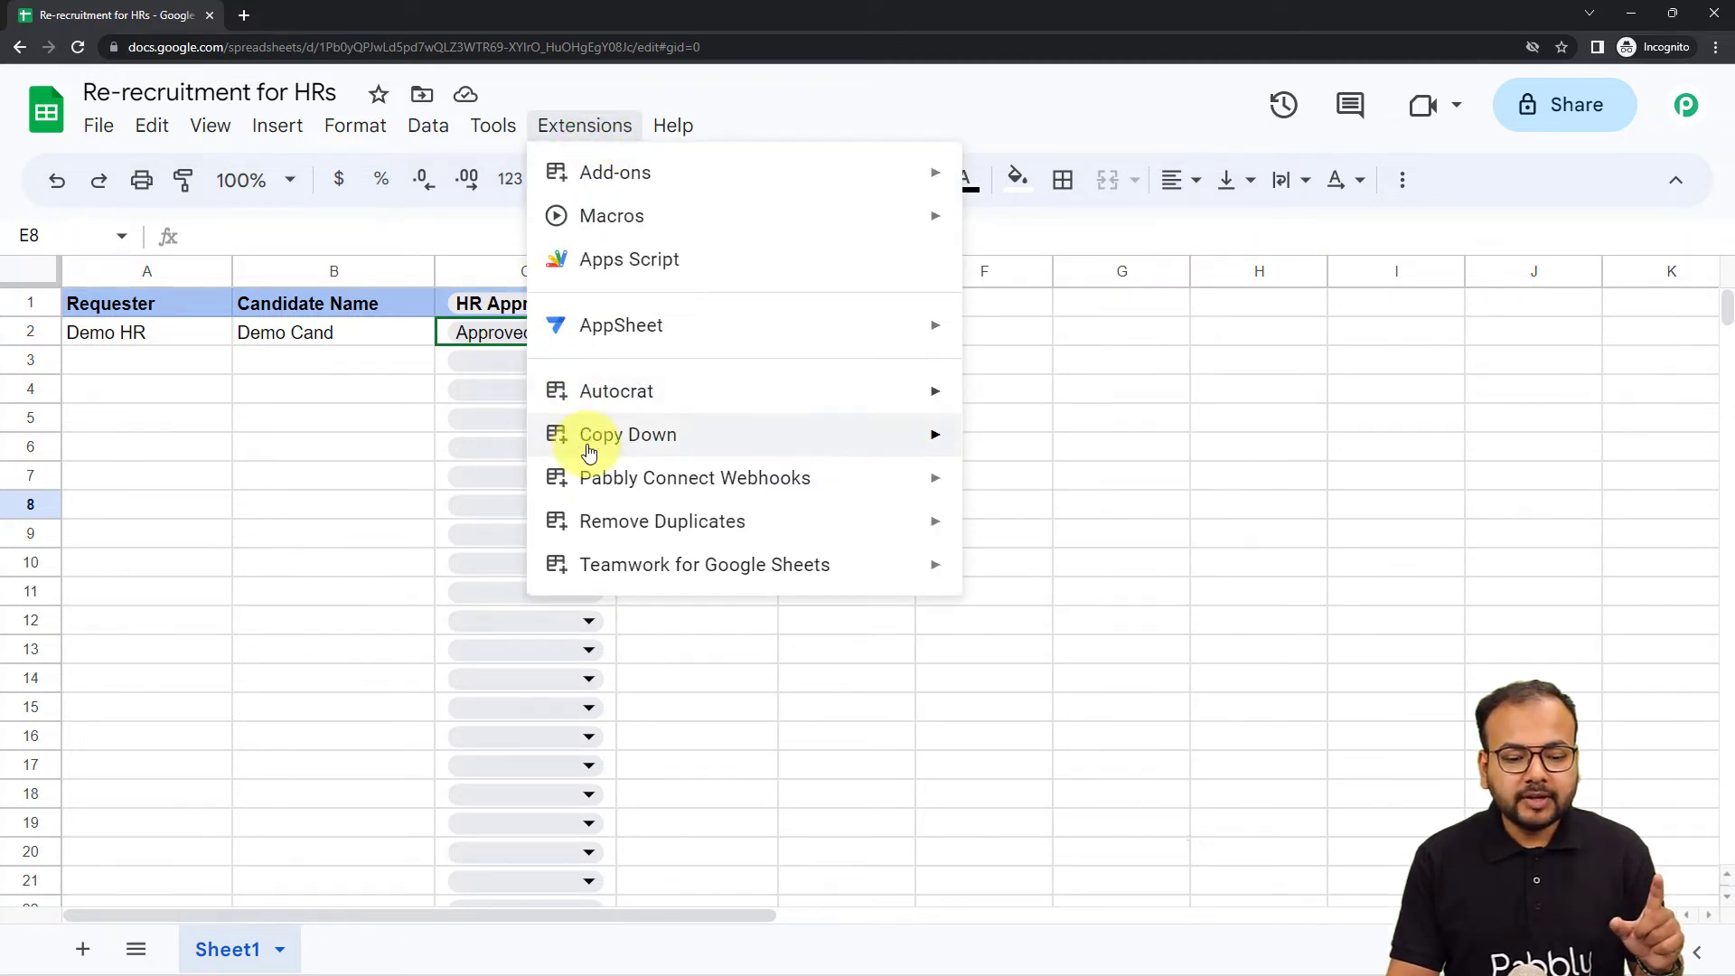
mouse_move(601, 482)
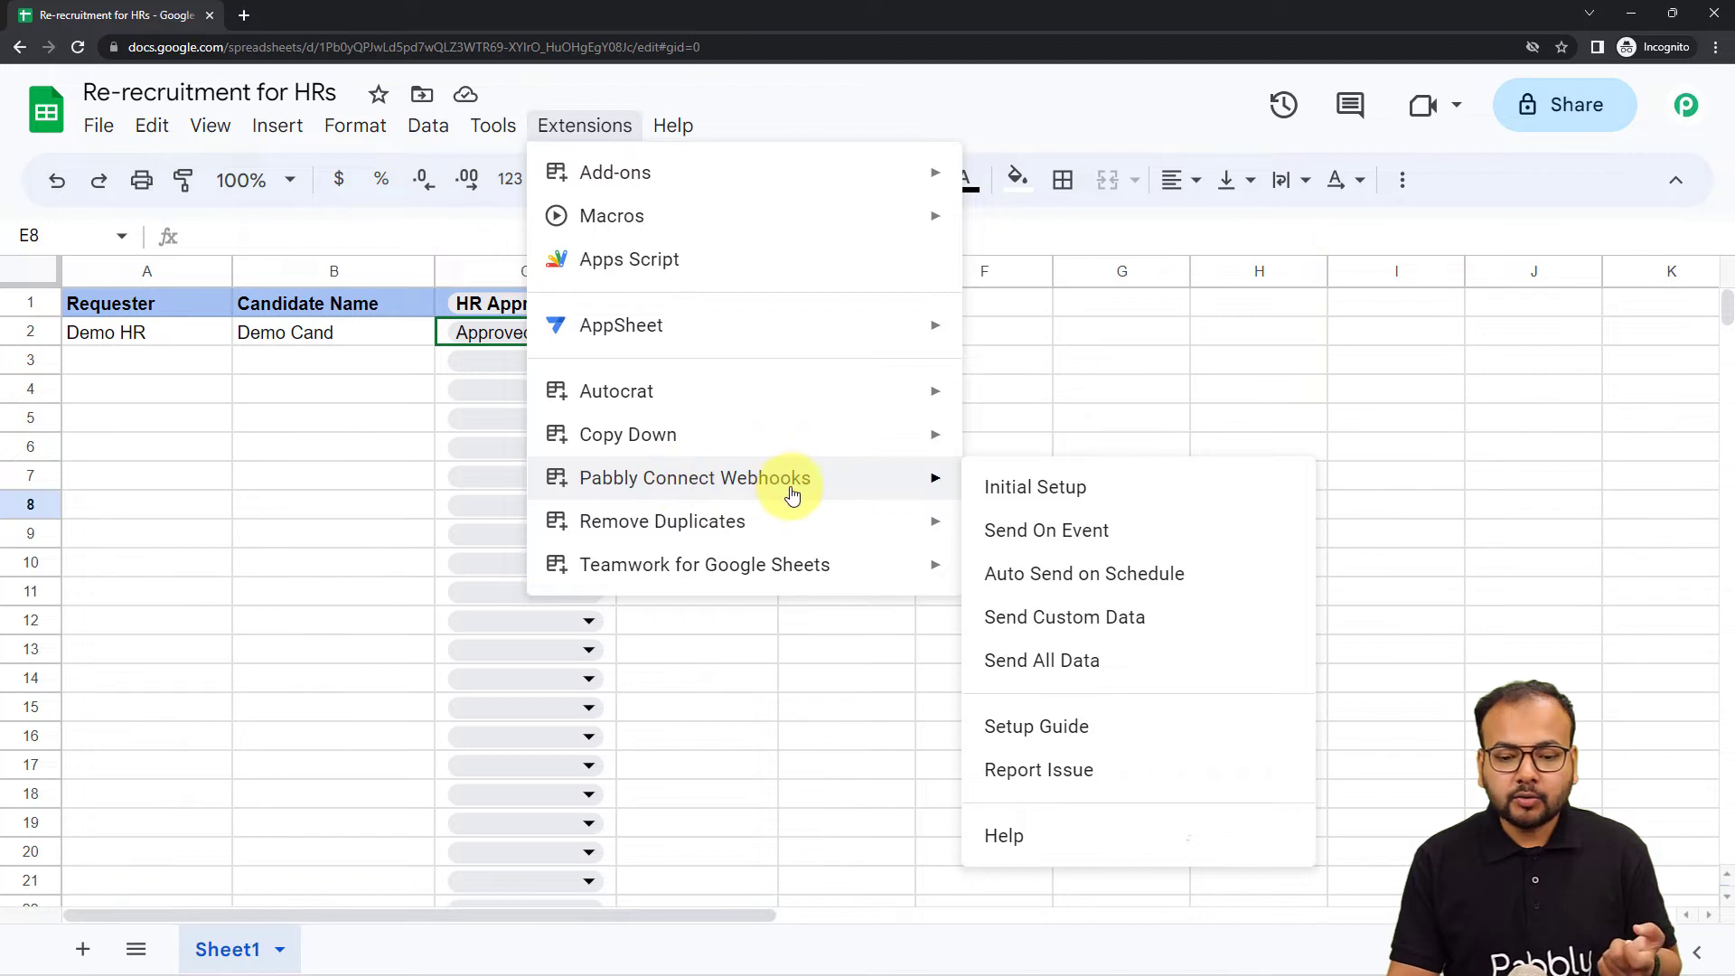
click(1014, 548)
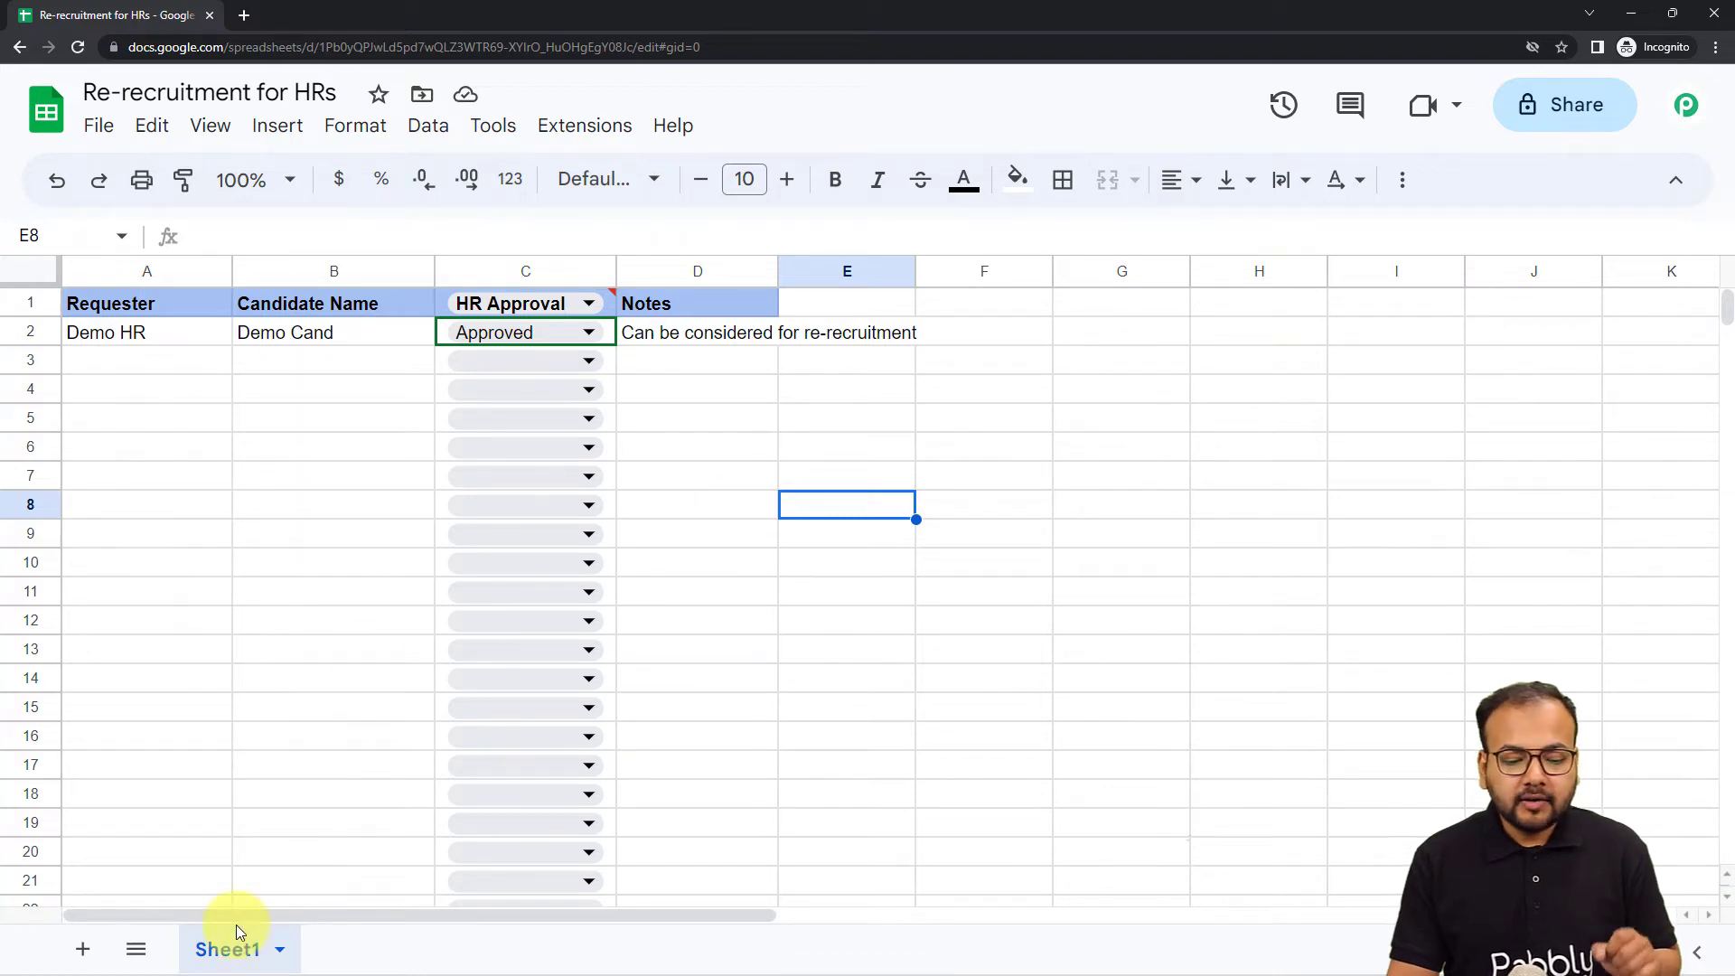
Review the Response Received fields (Demo HR, Approved, Demo Cand), then return to the spreadsheet.
mouse_move(351, 957)
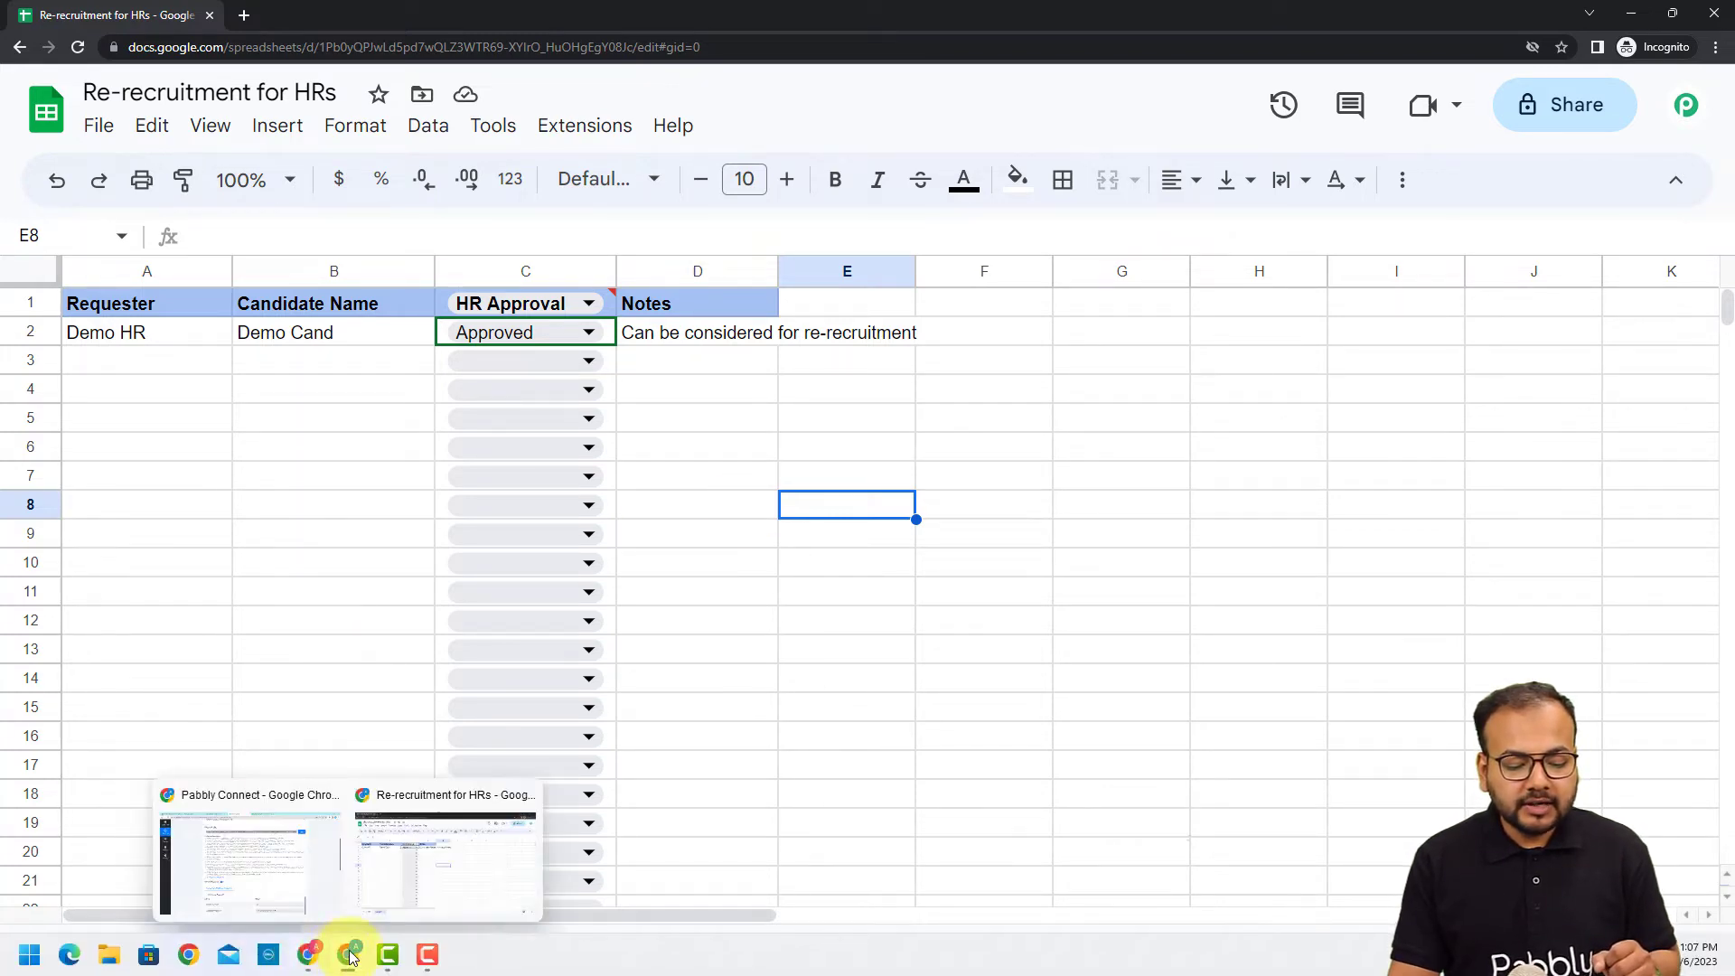
click(287, 873)
scroll(284, 618, down, 5)
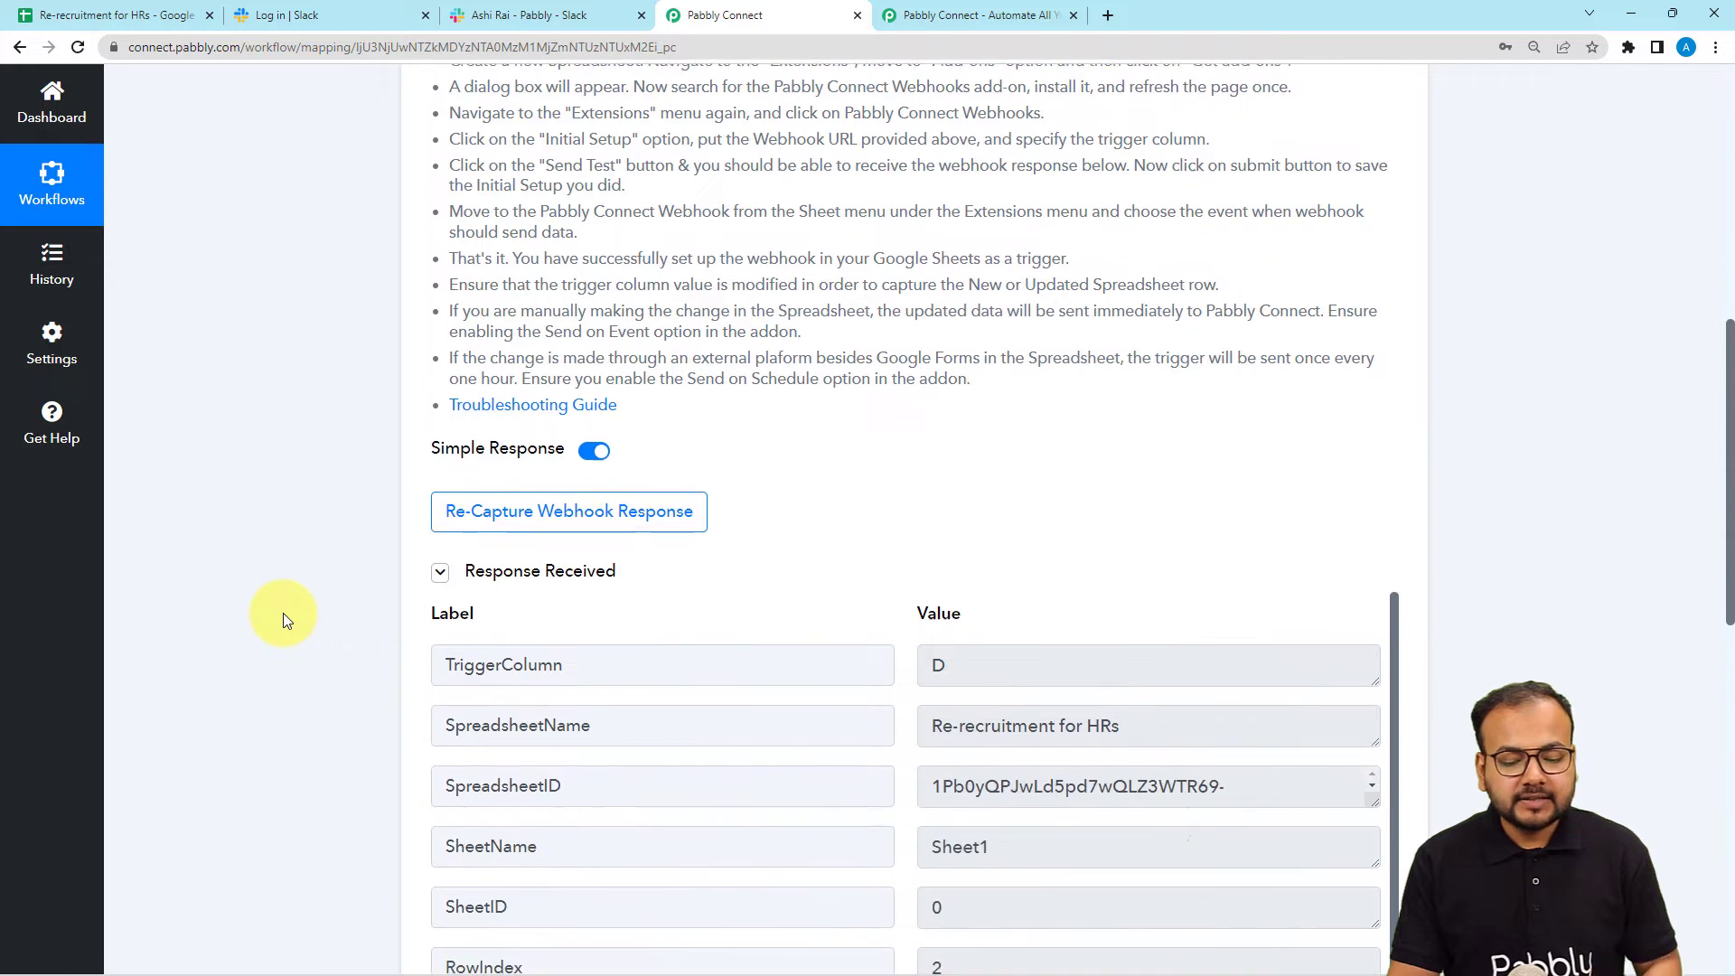
scroll(283, 613, down, 1)
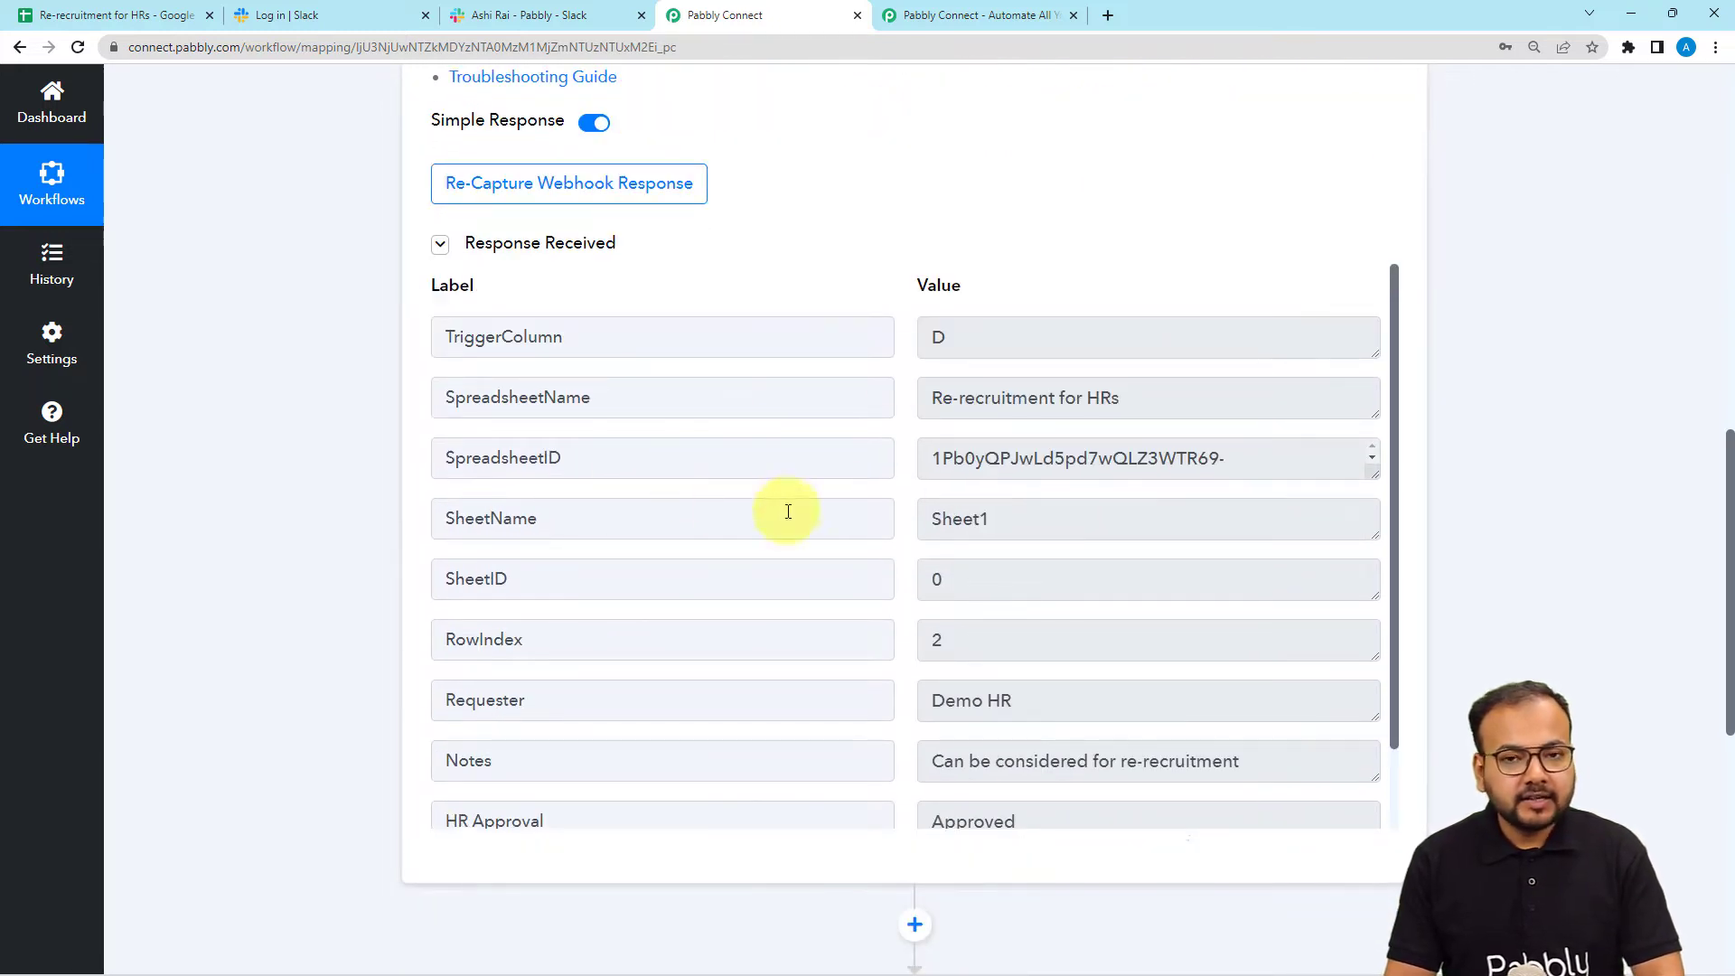
scroll(819, 490, down, 1)
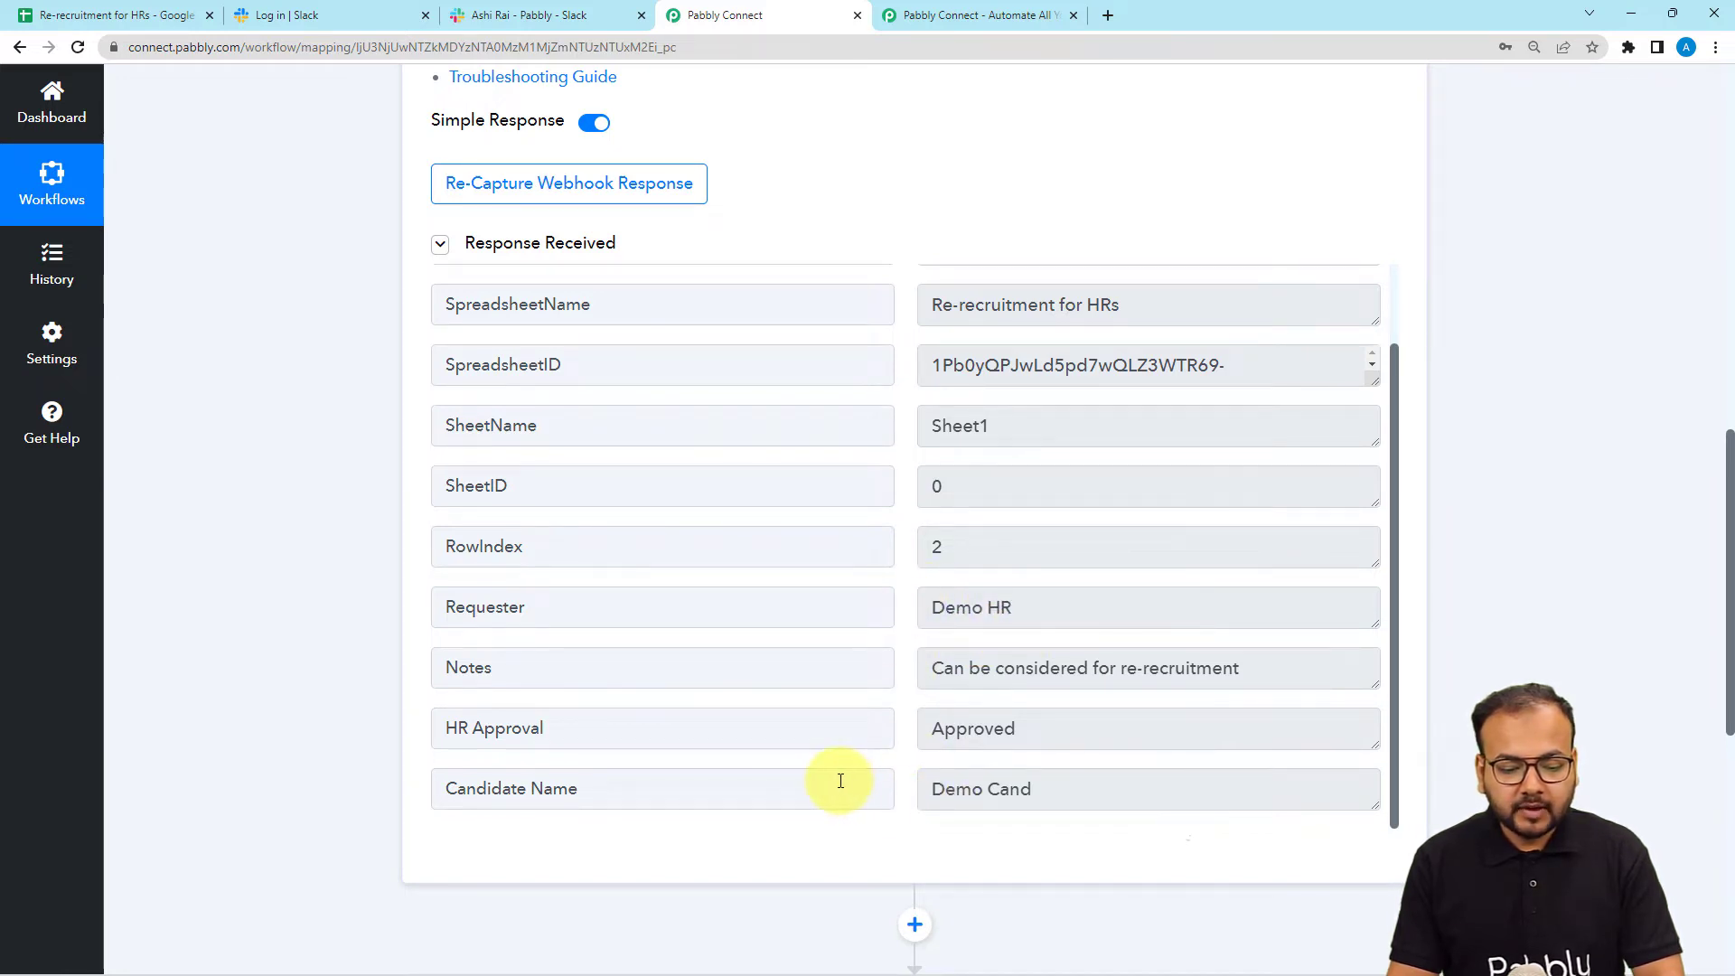
scroll(833, 778, down, 2)
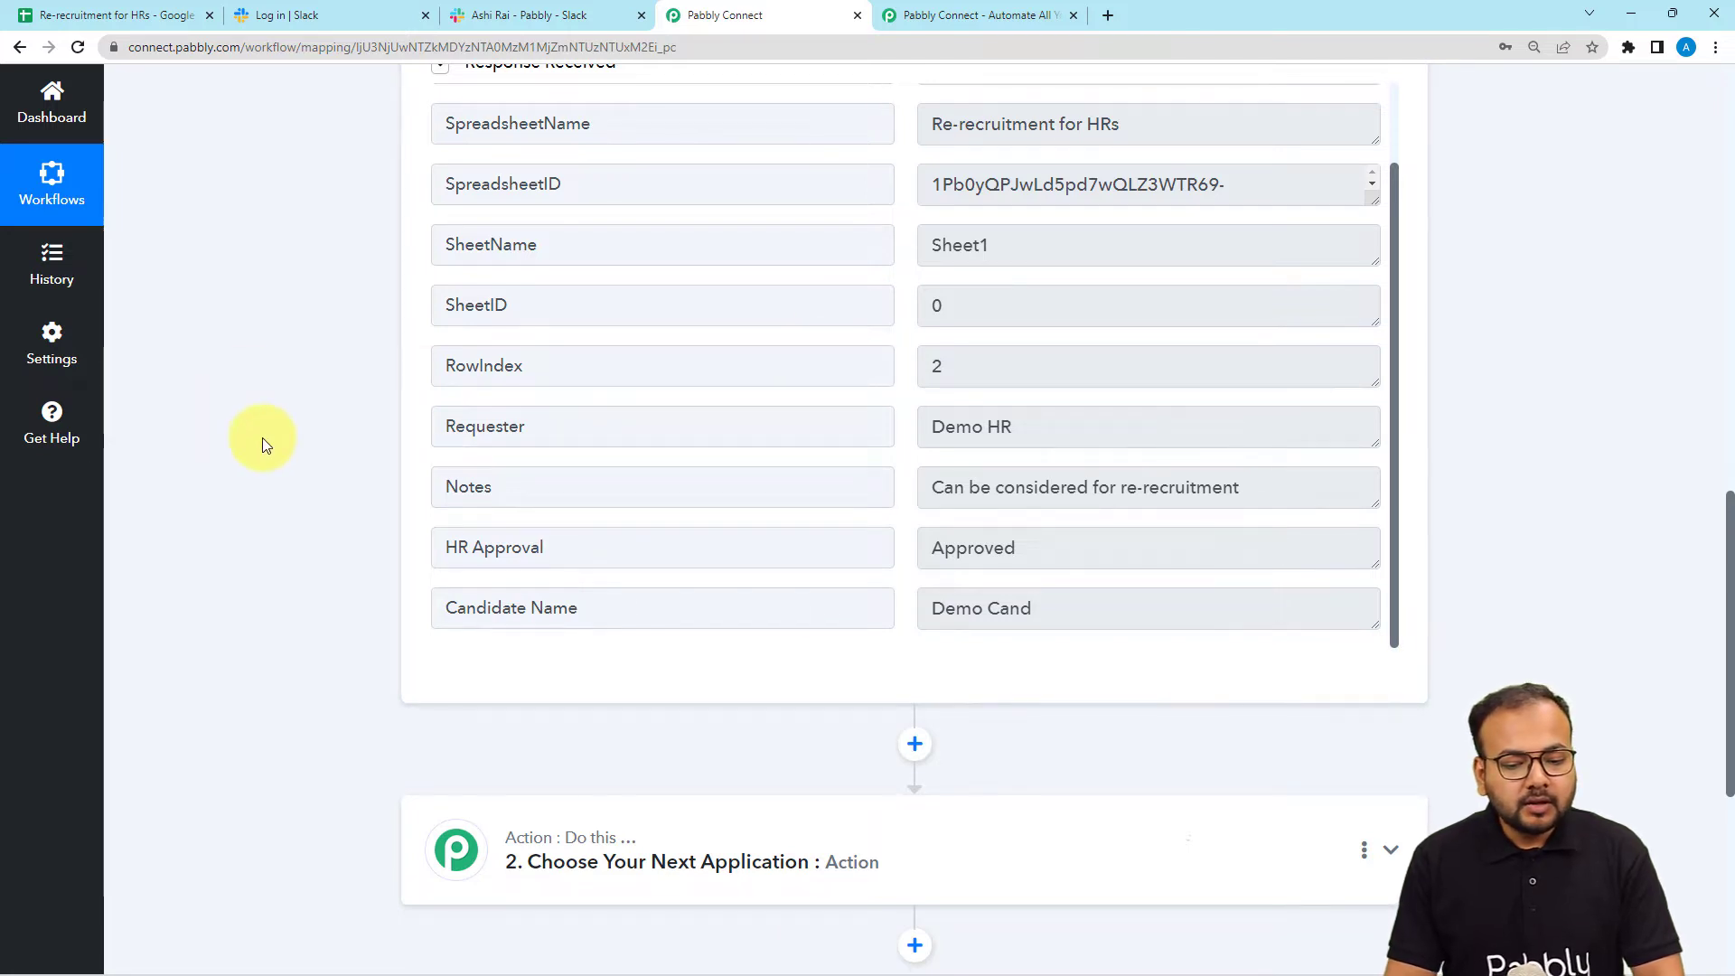
scroll(264, 443, down, 5)
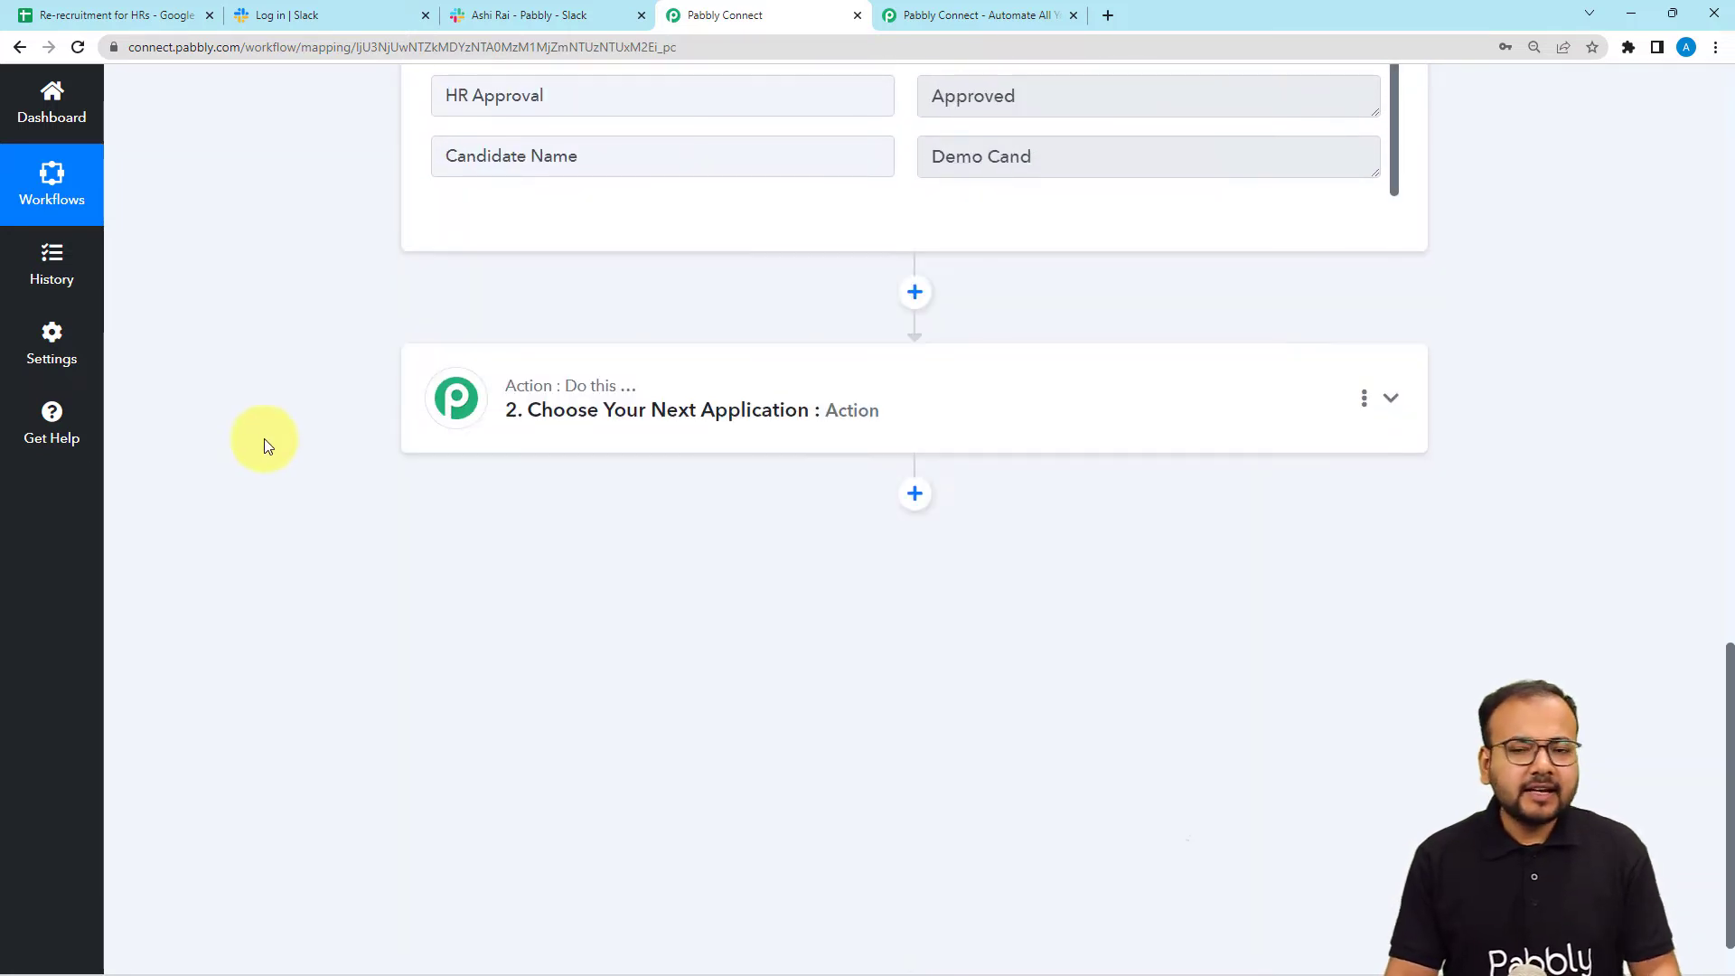
click(154, 14)
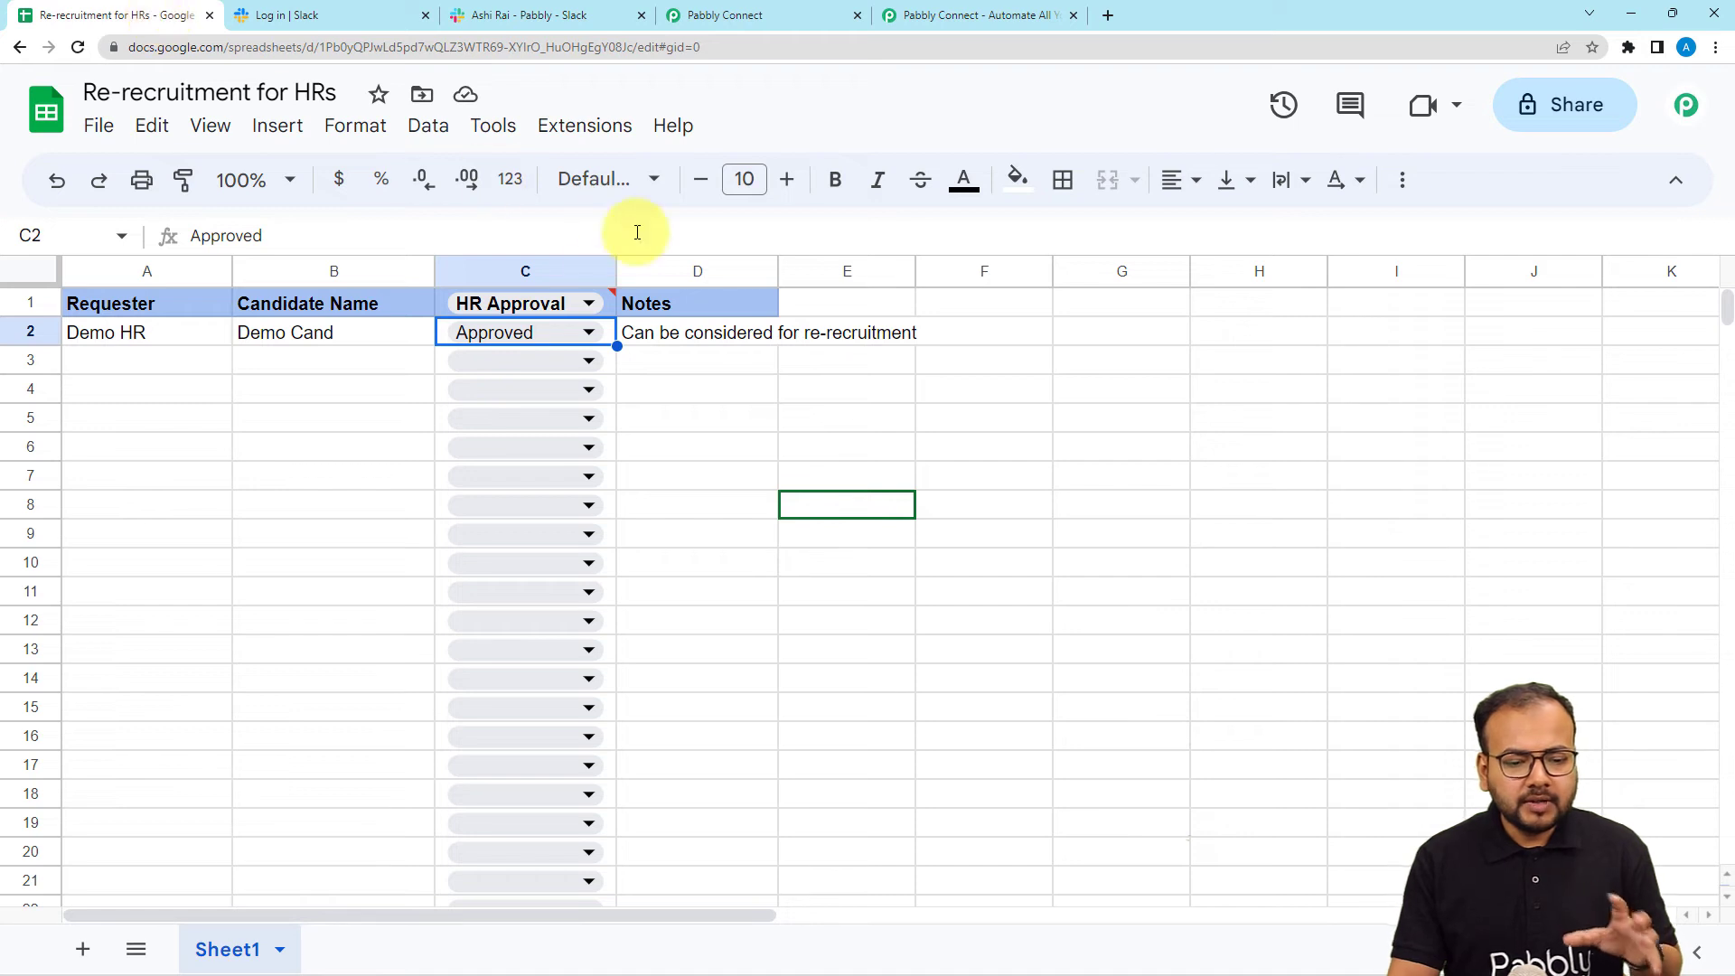
Clear 'Approved' from cell C2, then go back to the Pabbly Connect tab.
click(571, 335)
key(BackSpace)
key(BackSpace)
key(BackSpace)
key(BackSpace)
key(BackSpace)
key(BackSpace)
key(BackSpace)
key(BackSpace)
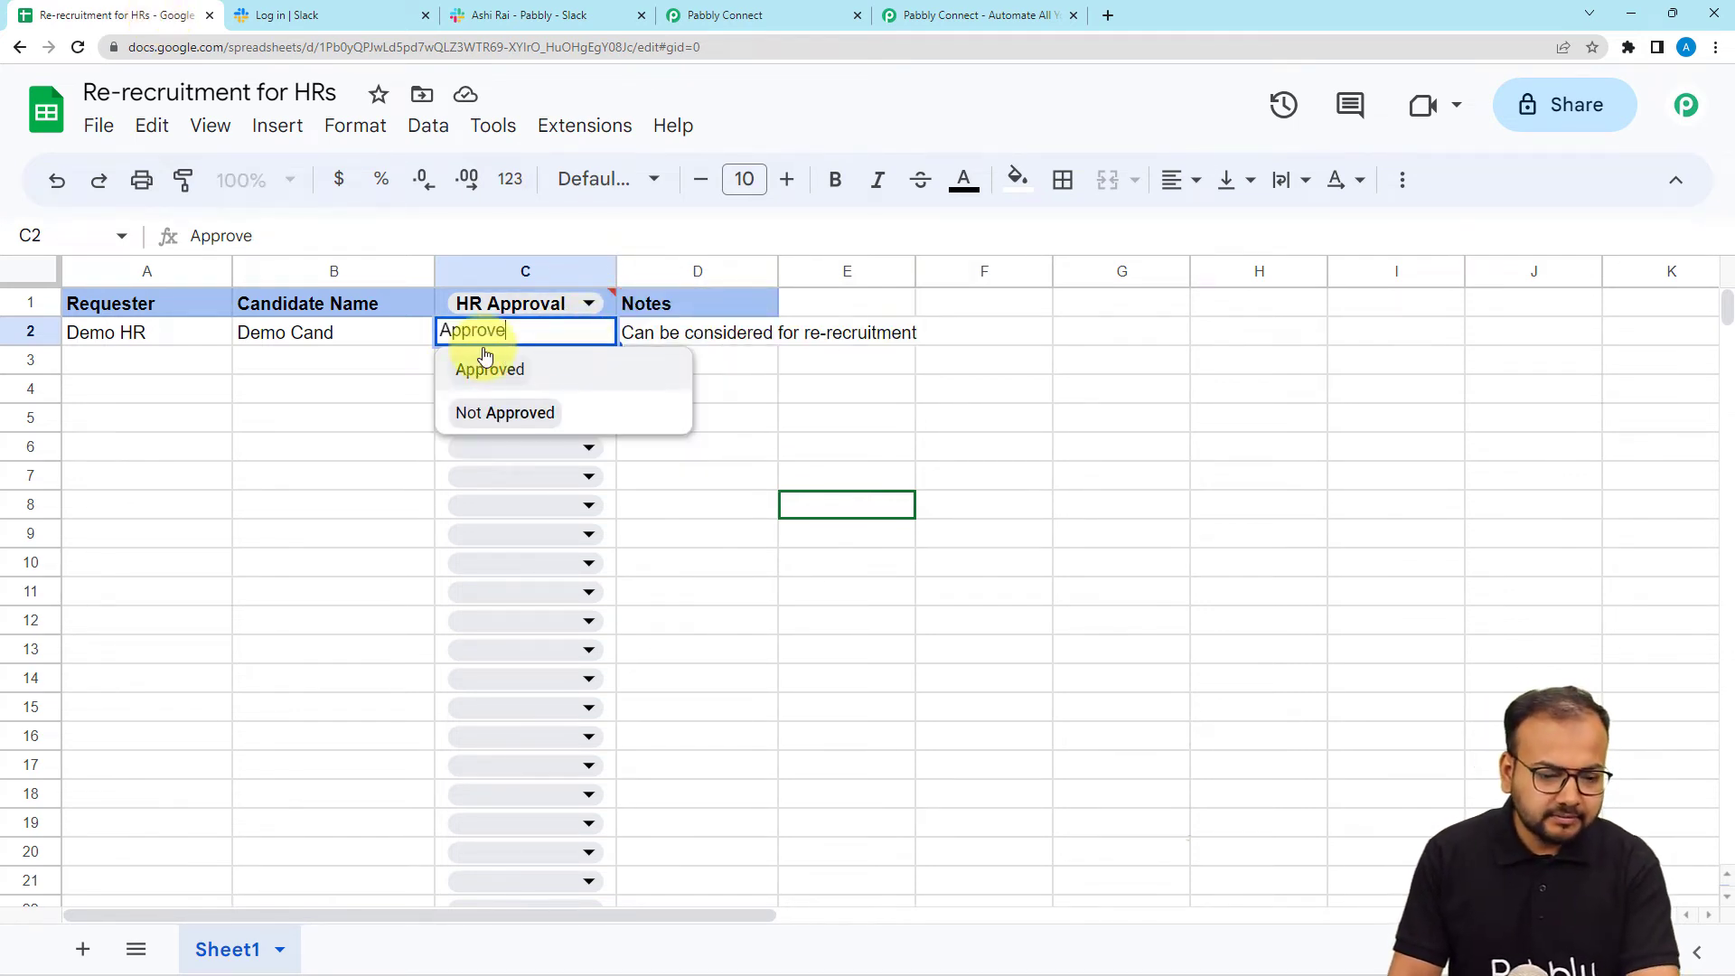
click(403, 361)
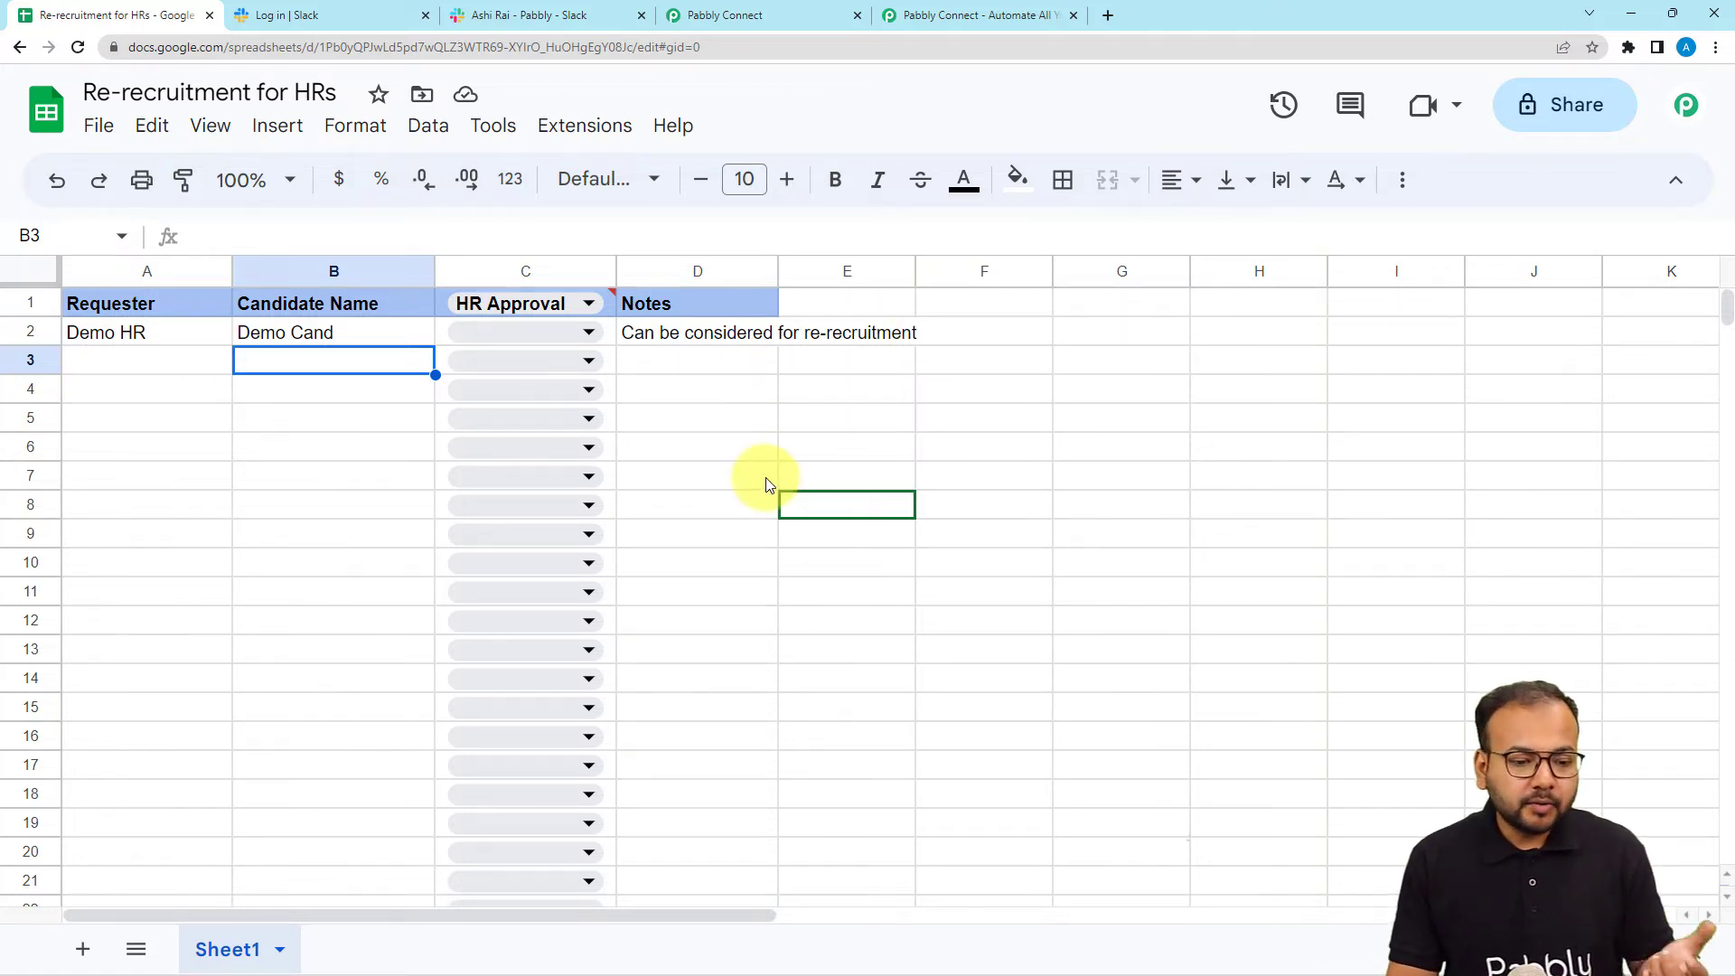
click(775, 18)
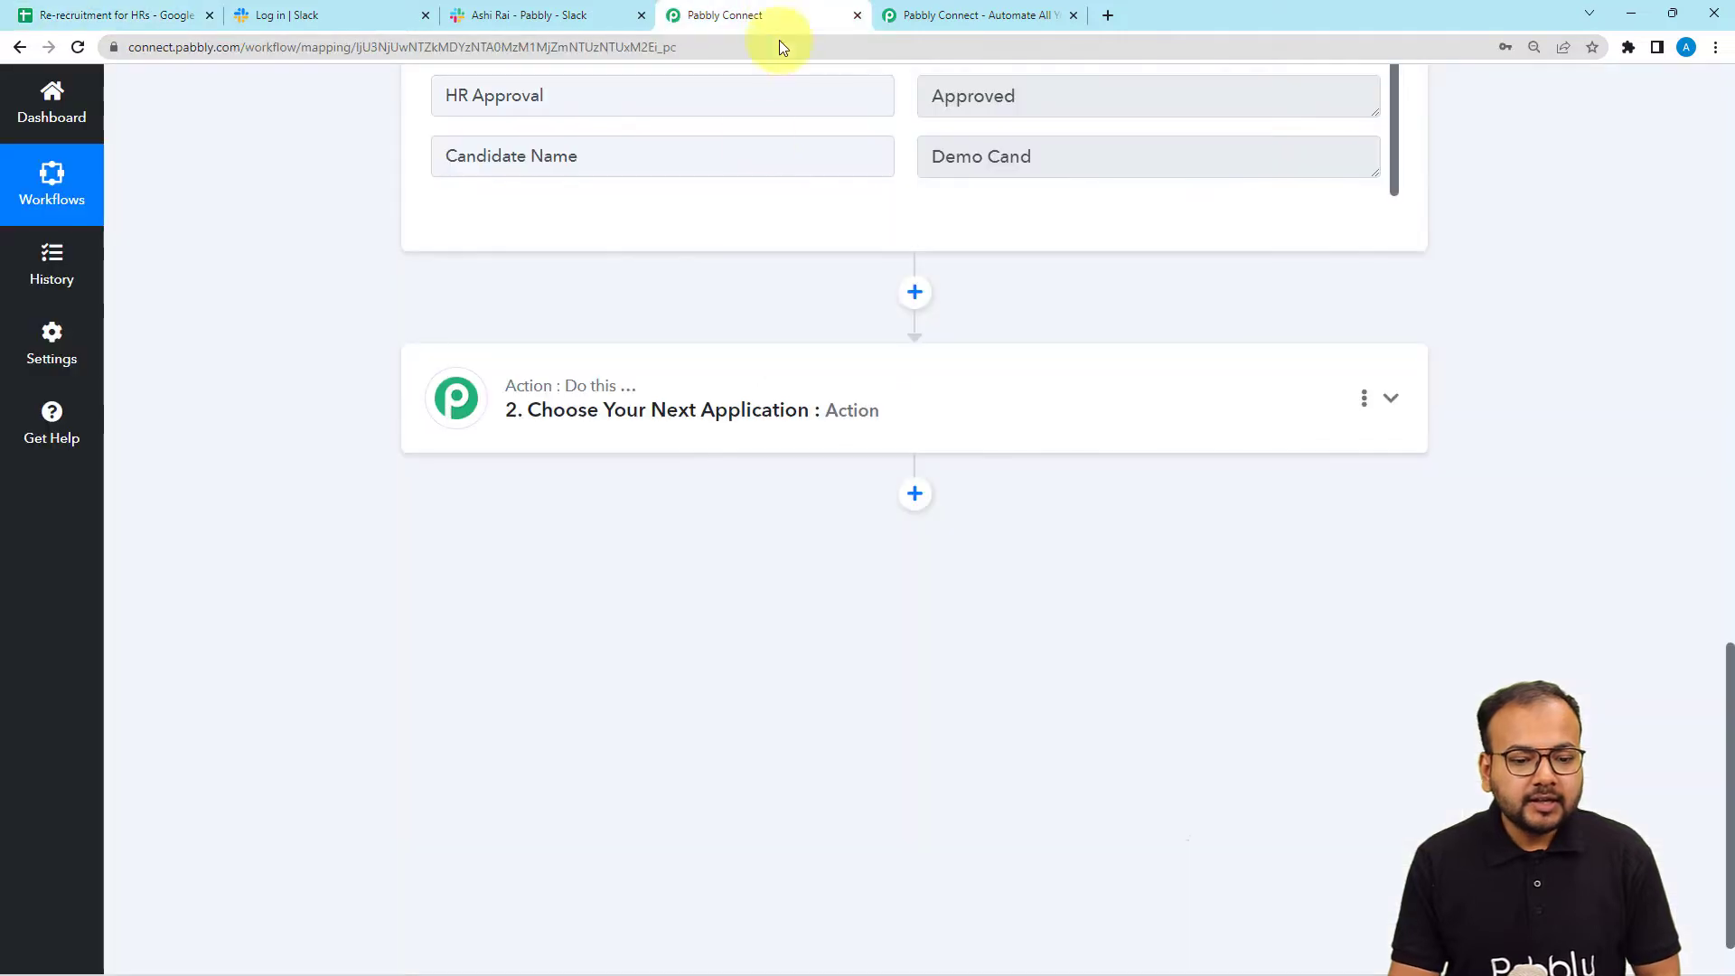
Set the second action step to Slack with the Send Channel Message event.
scroll(345, 360, down, 2)
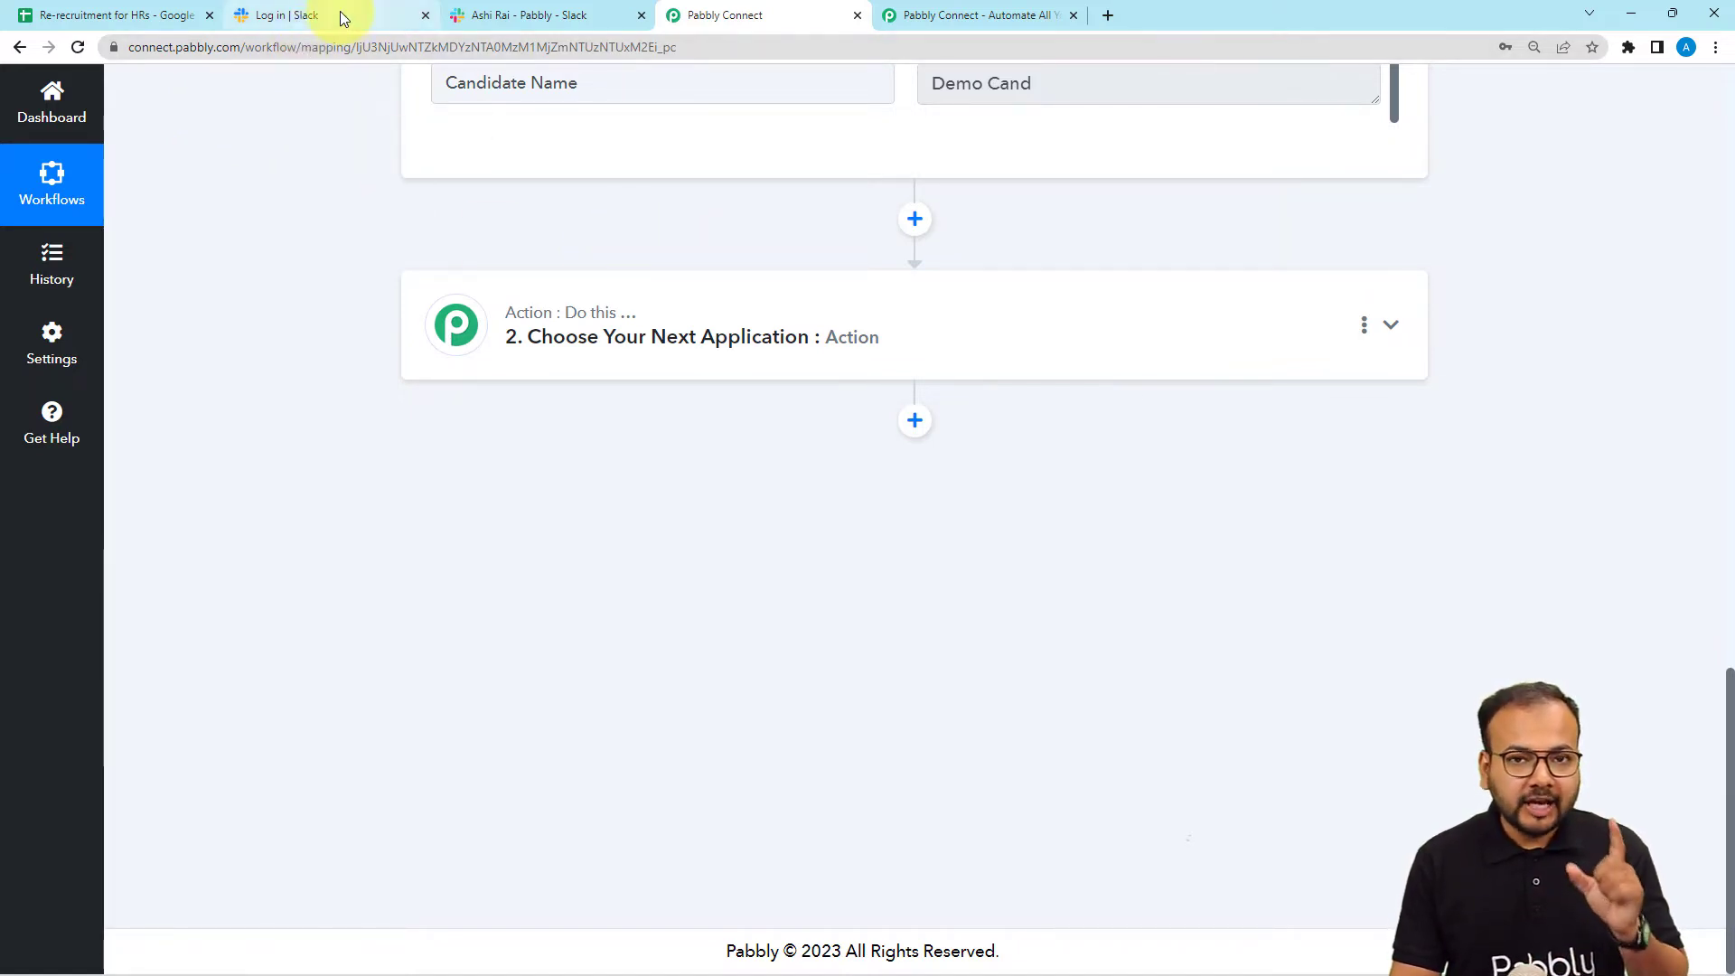
click(457, 312)
scroll(509, 322, down, 2)
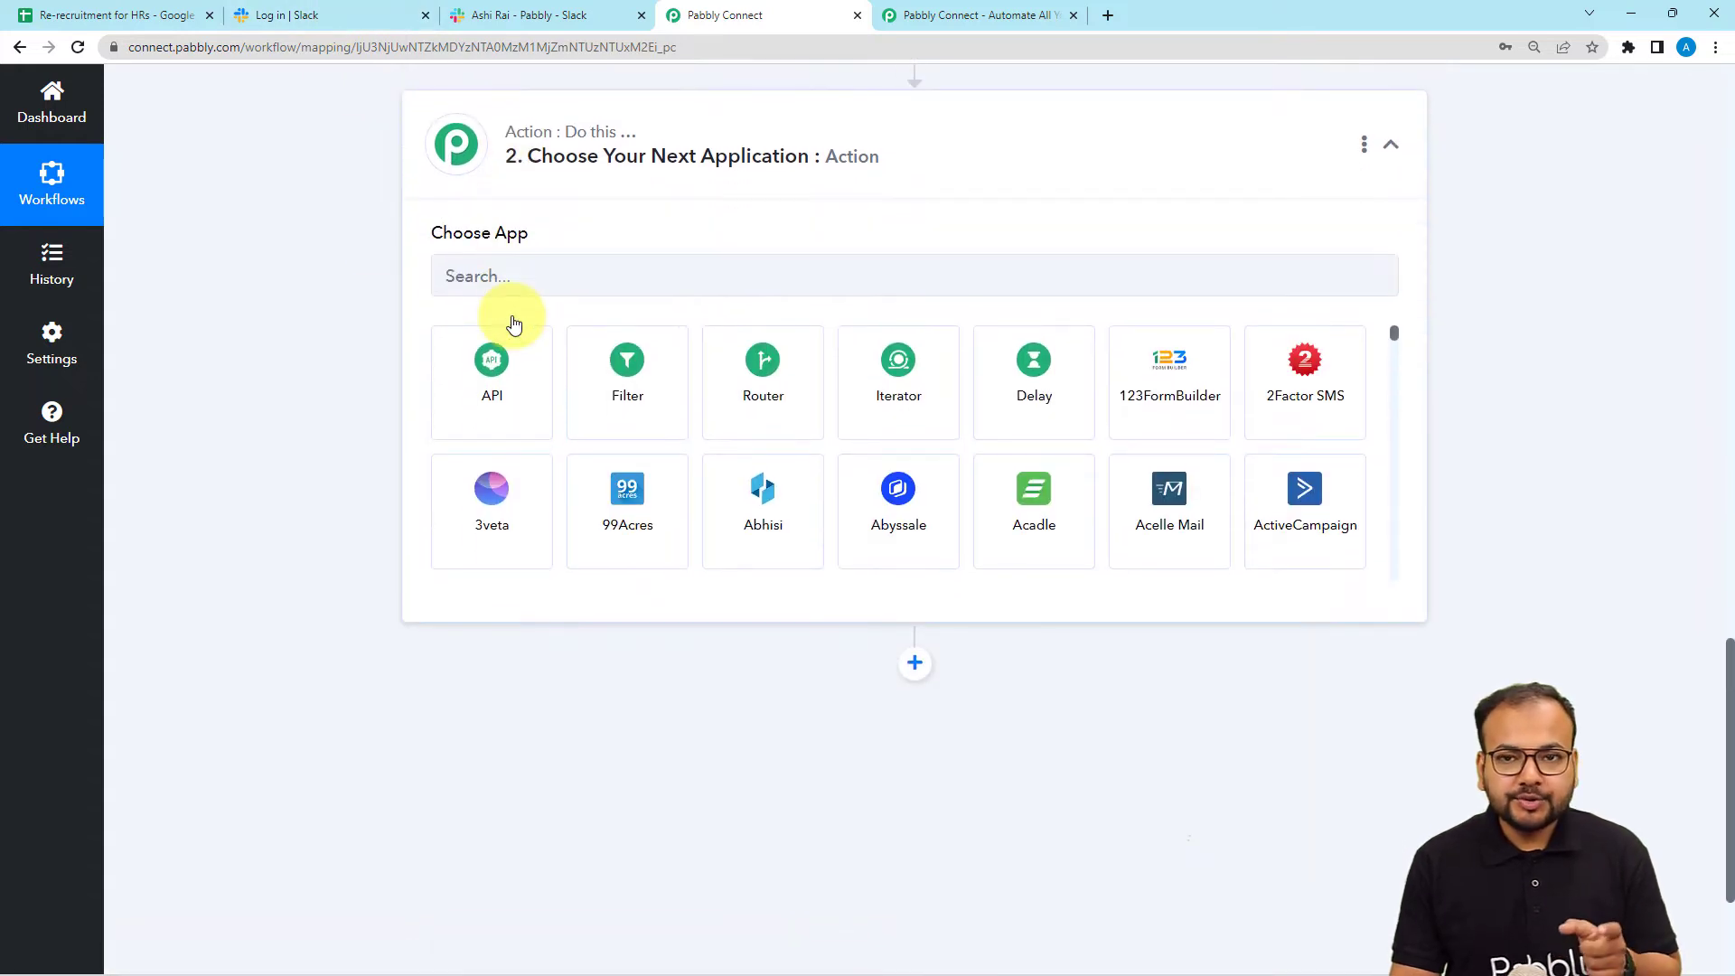
click(554, 175)
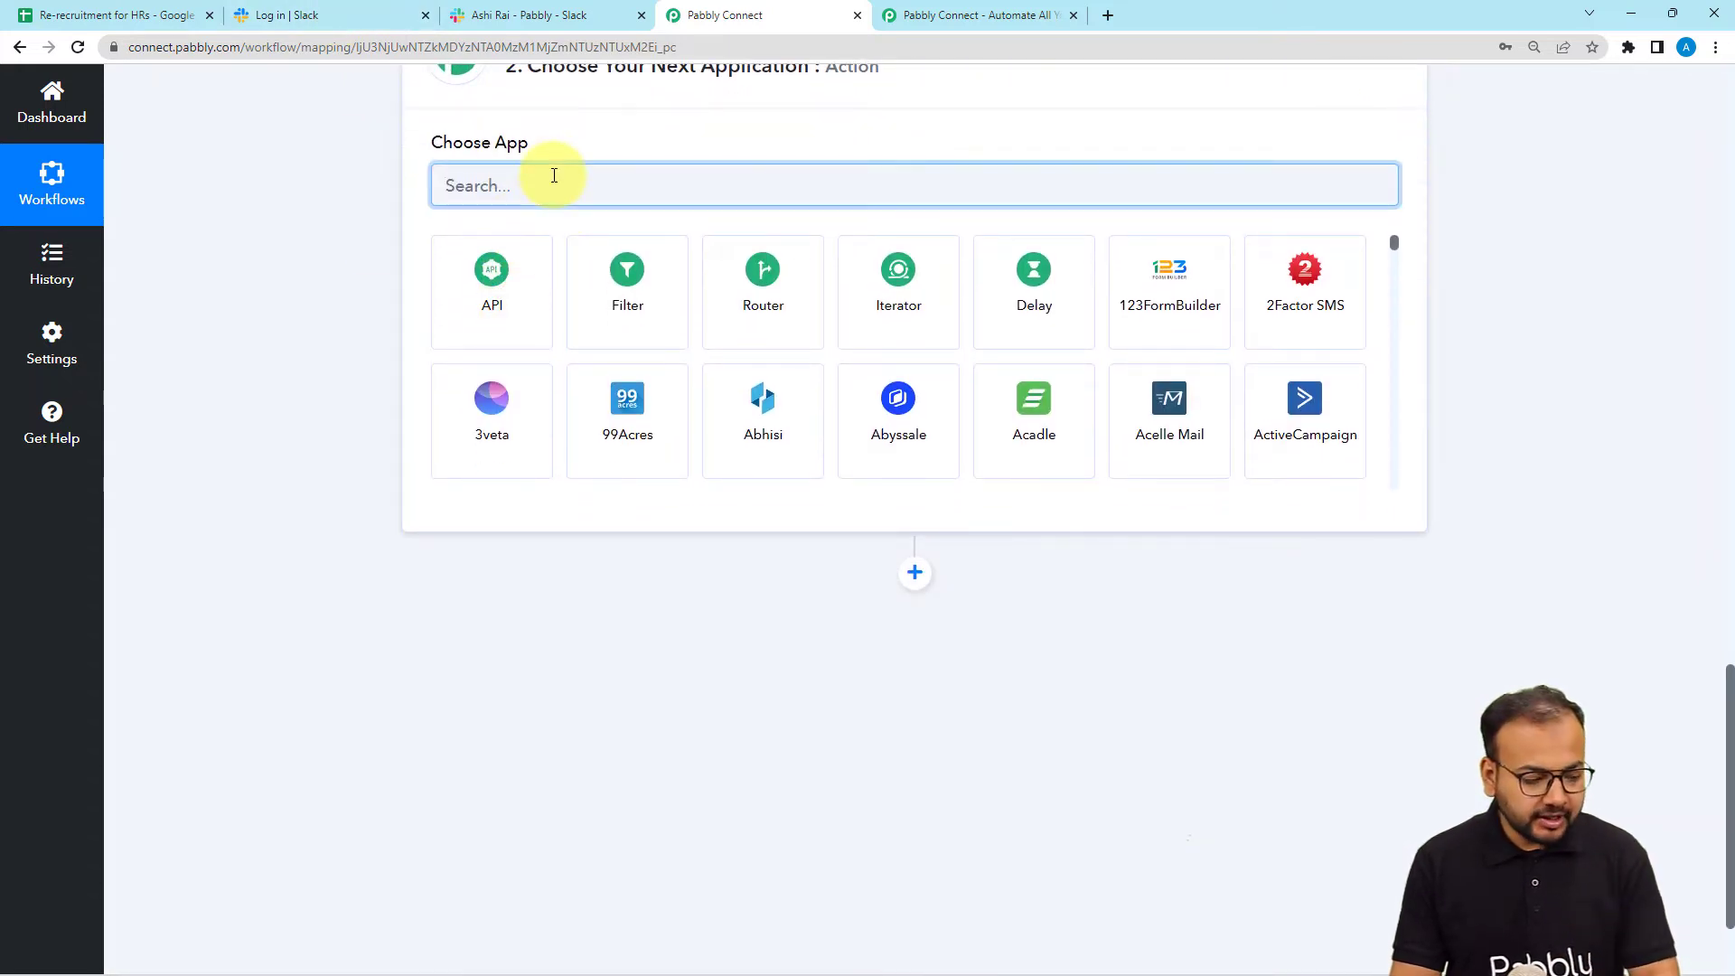
text(slack)
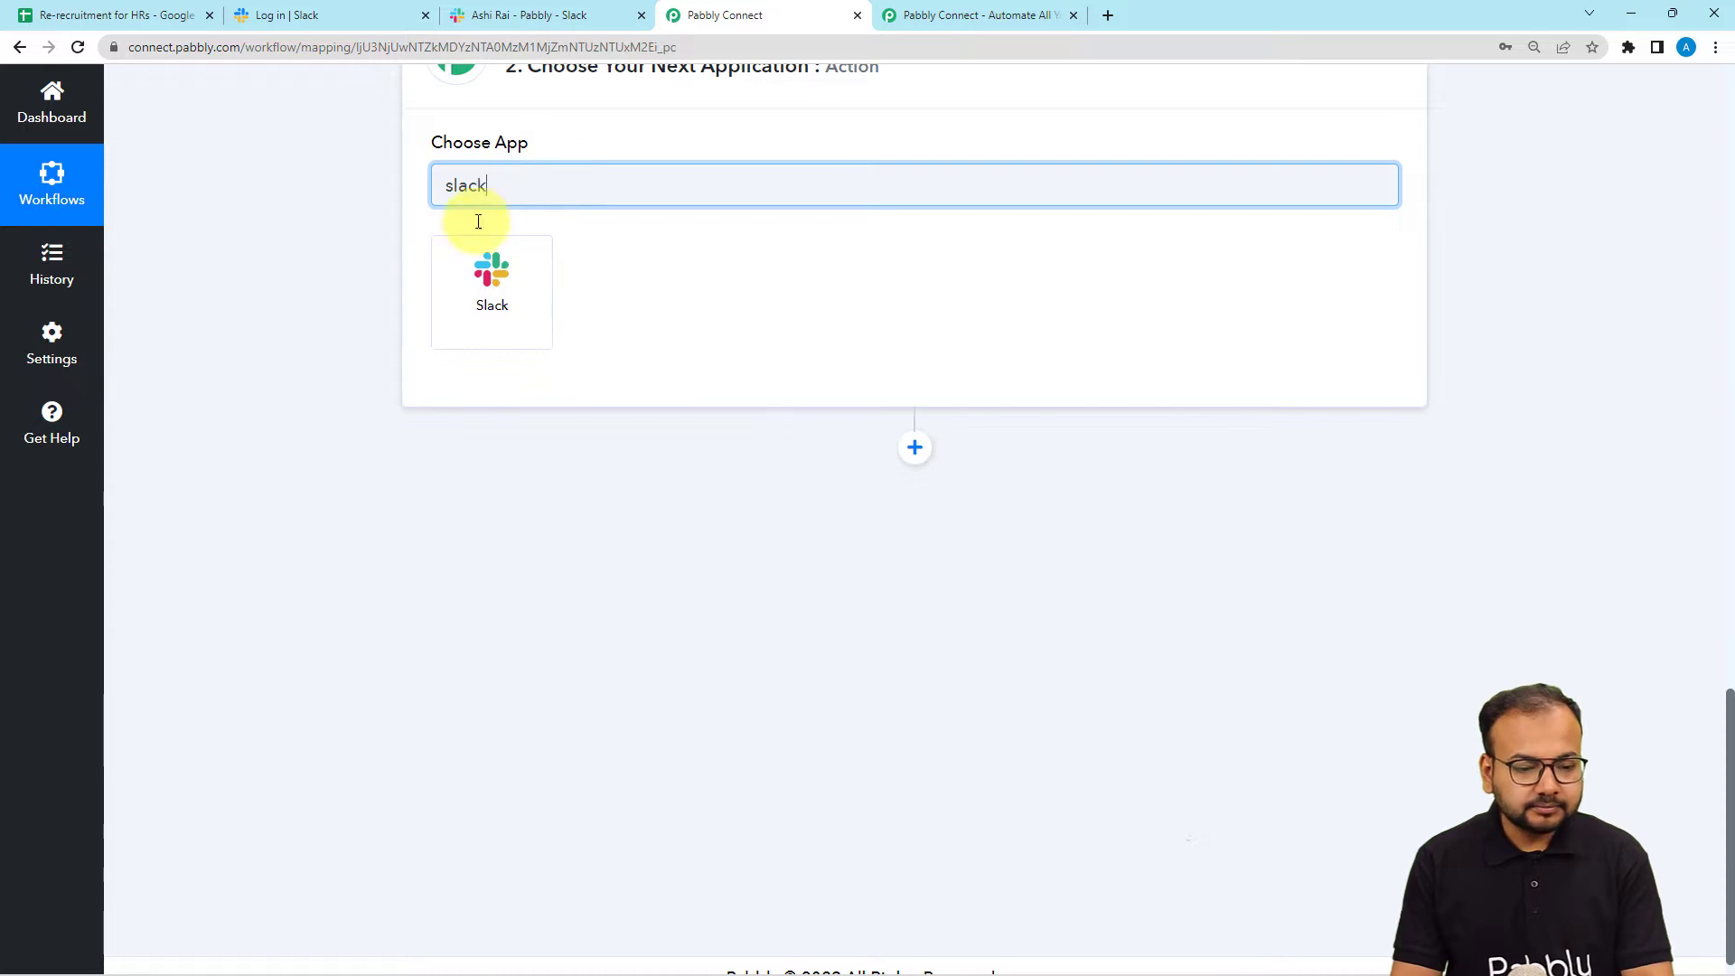
click(453, 334)
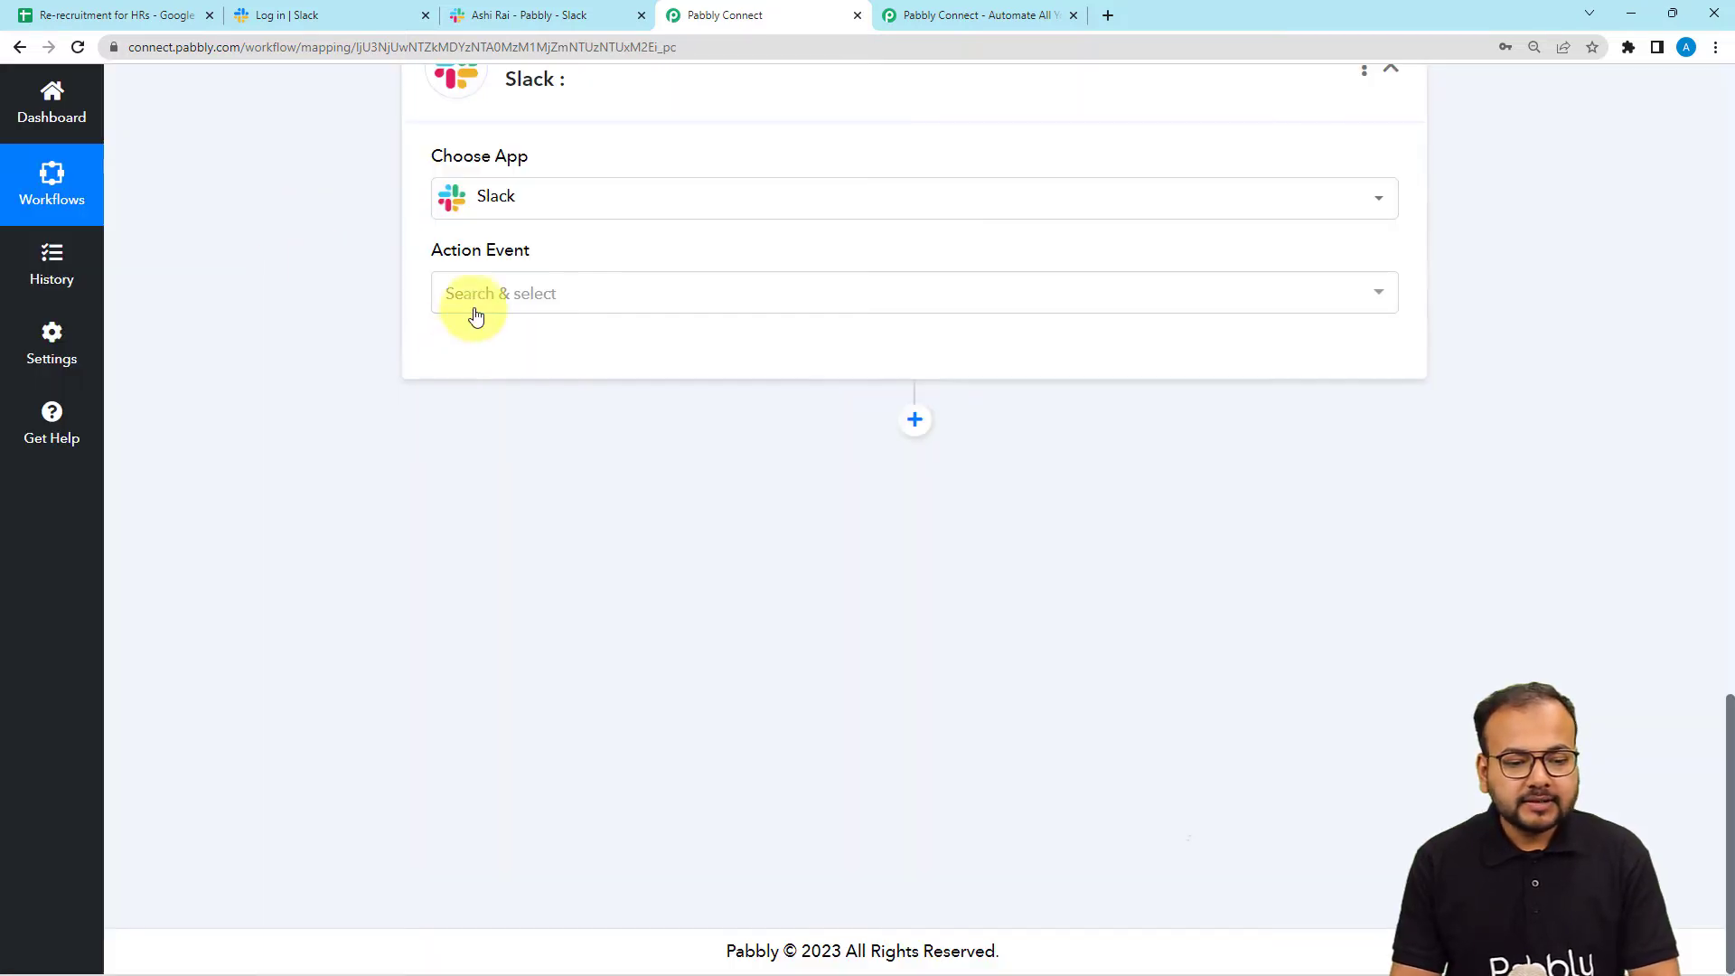
click(491, 294)
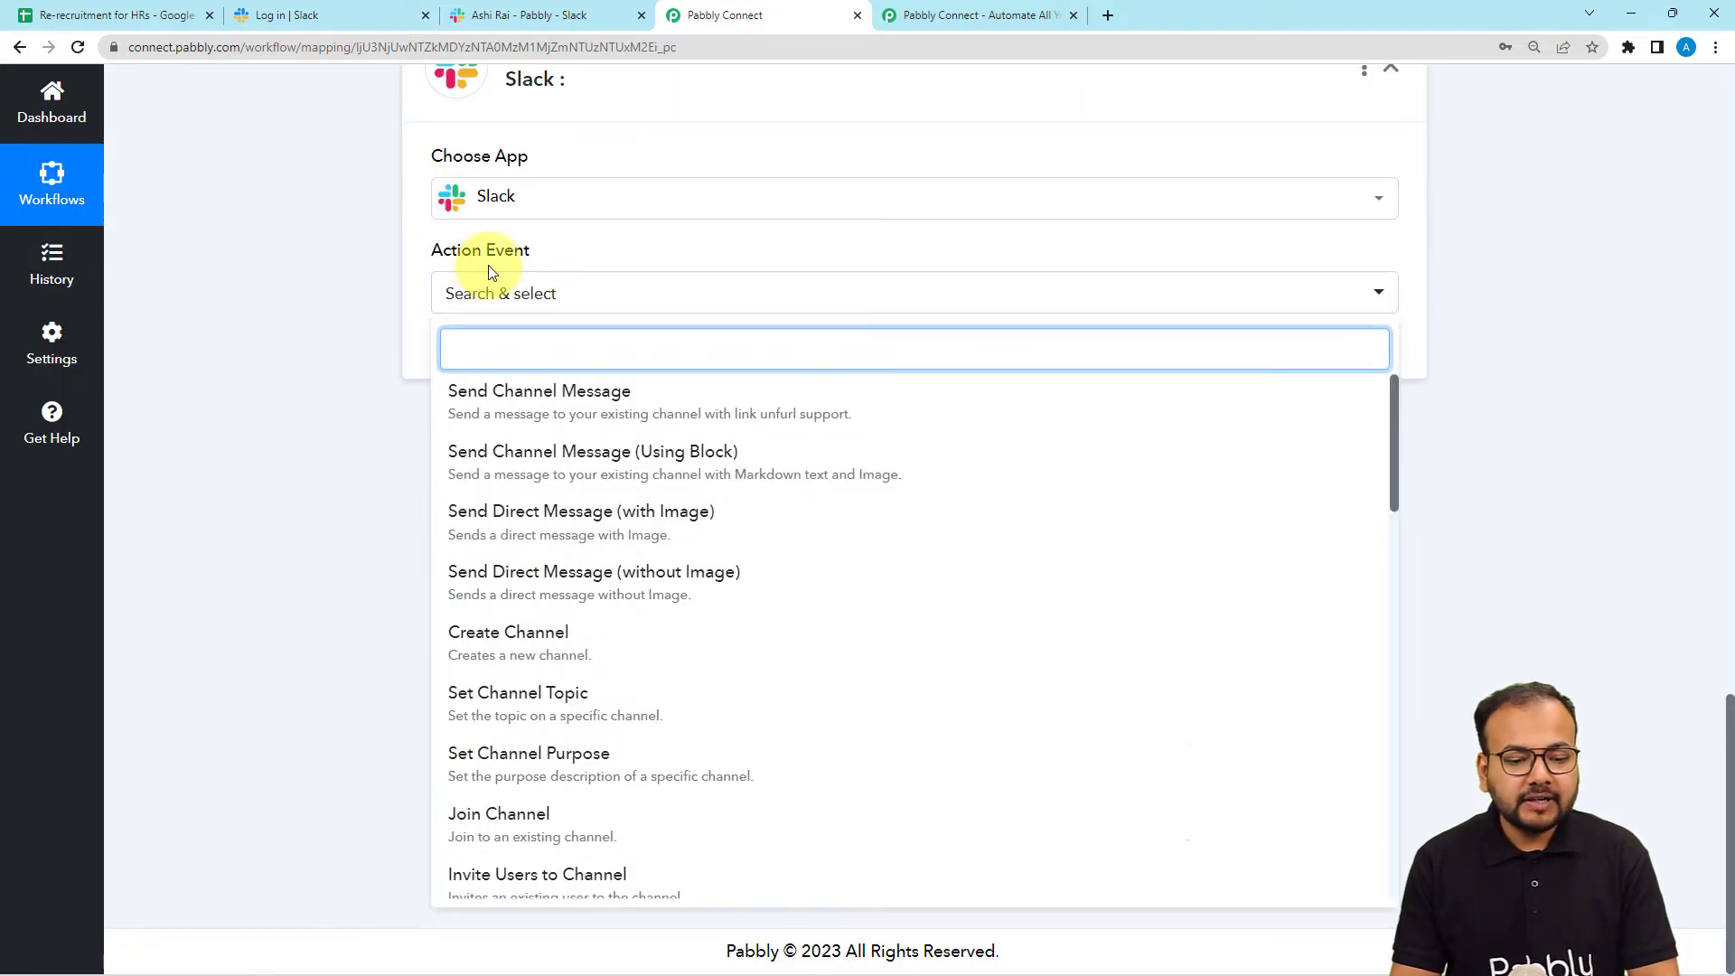
click(638, 411)
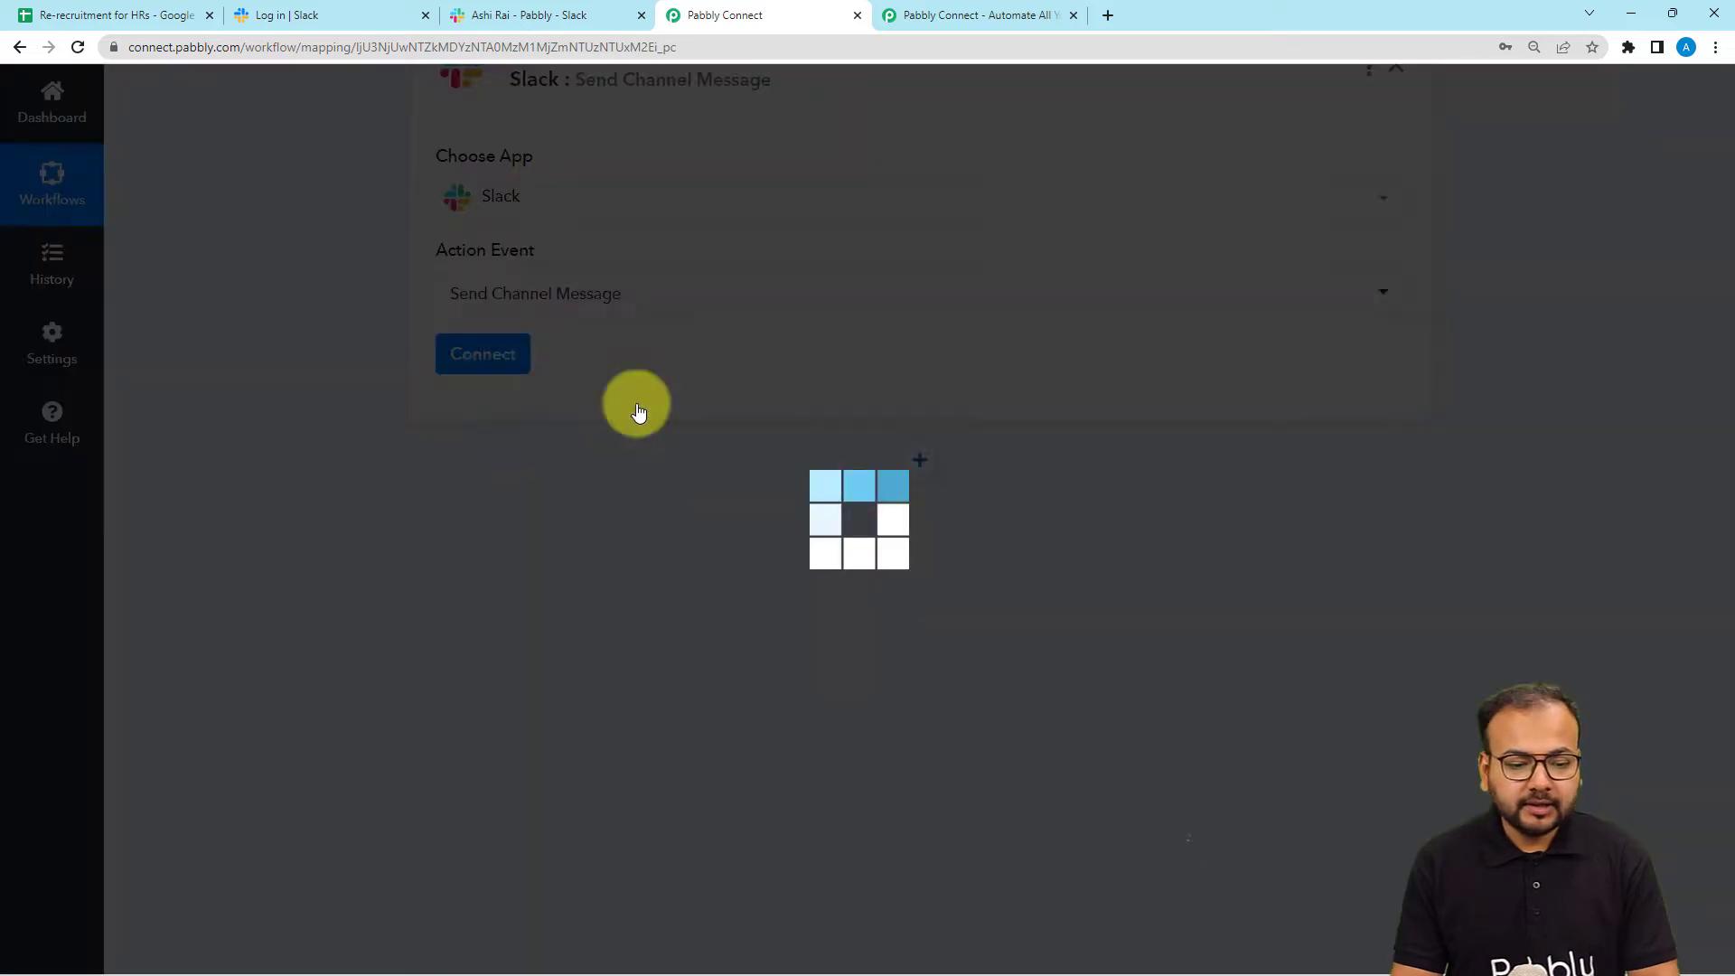
Add a new Slack connection via Connect With Slack and focus the Token Type field.
click(476, 376)
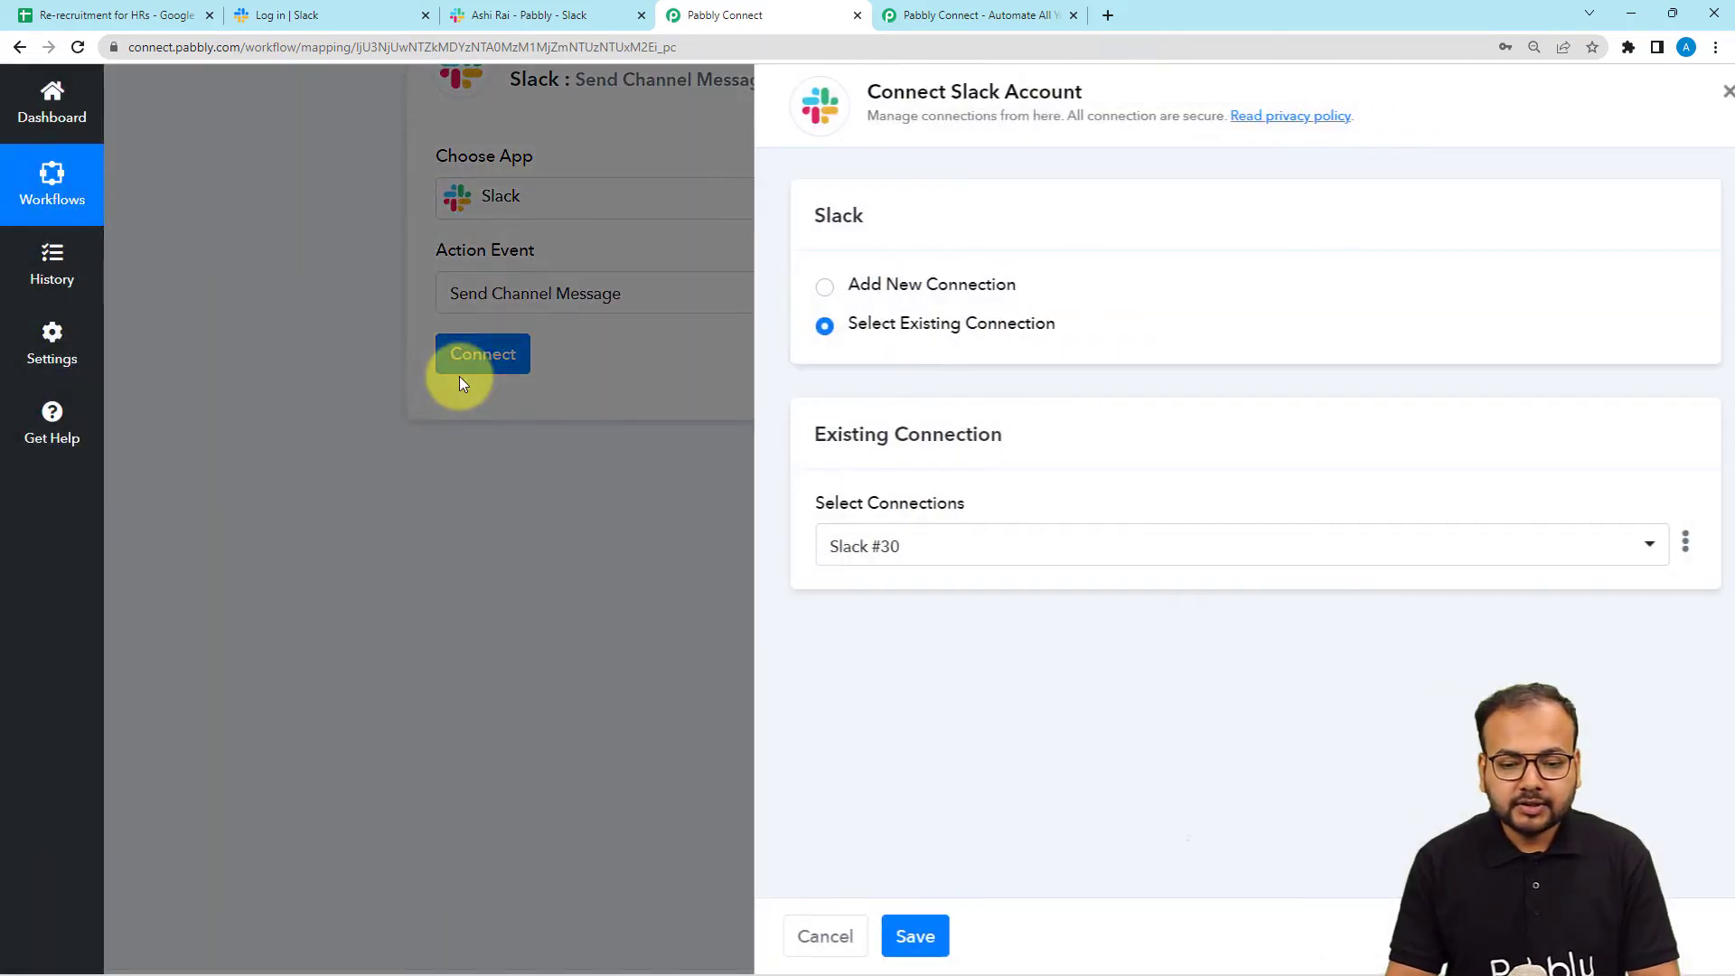
click(800, 294)
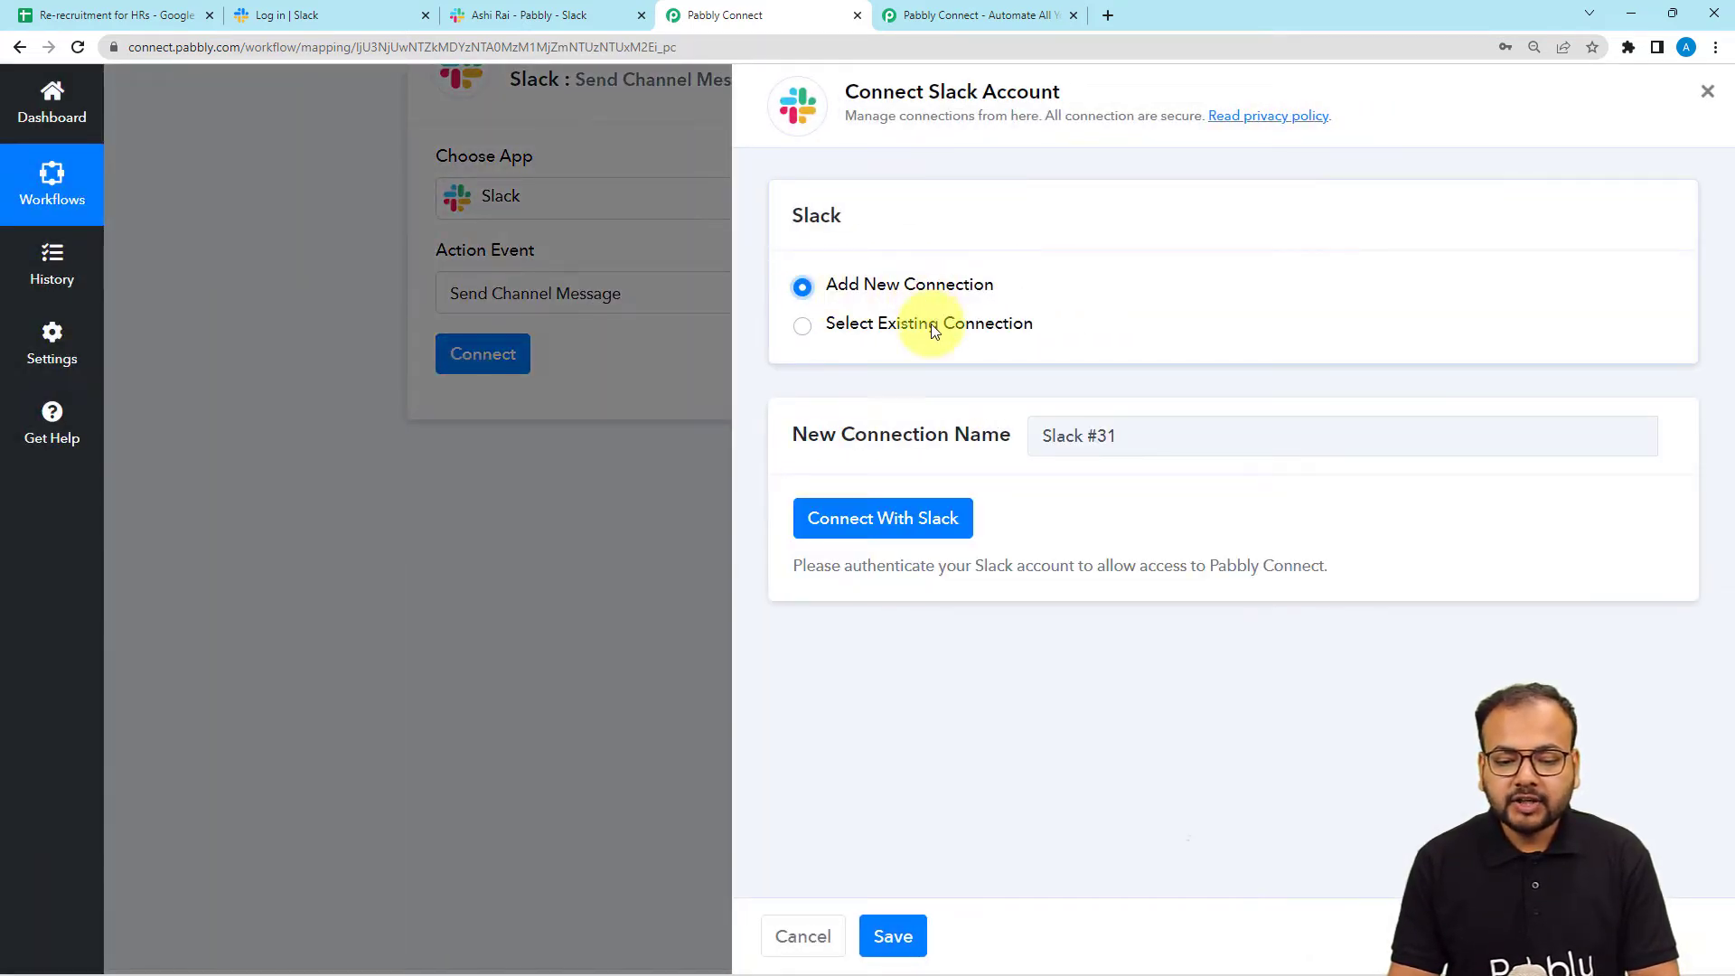
click(884, 524)
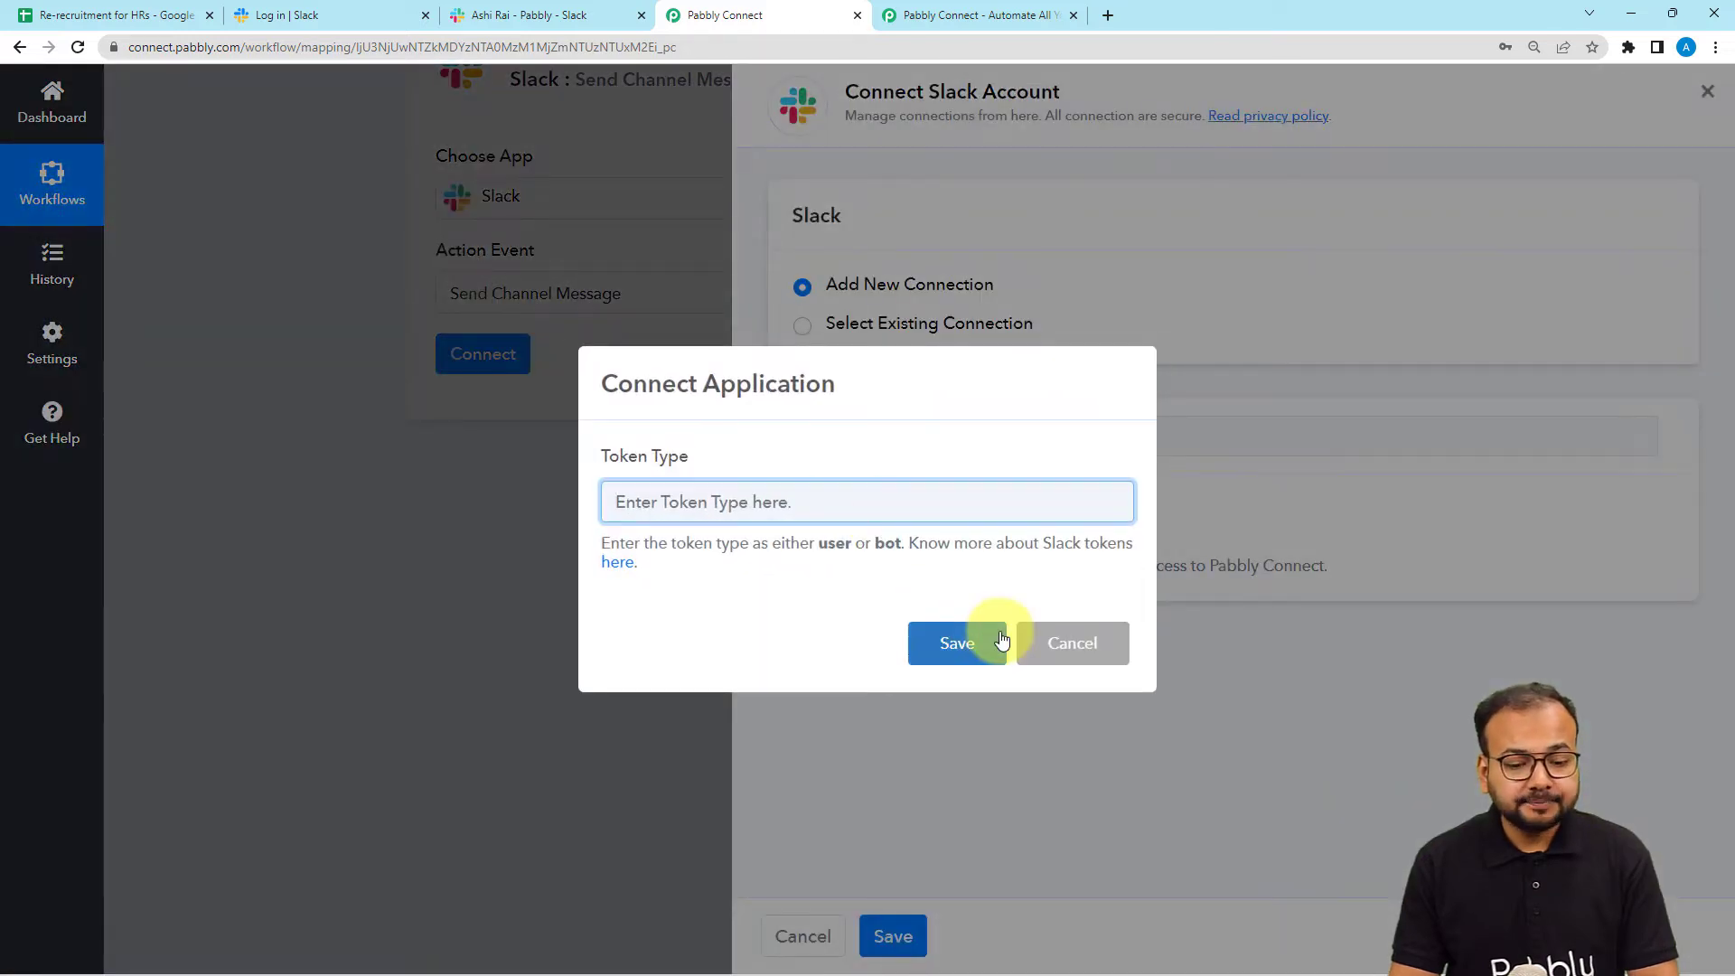
click(688, 514)
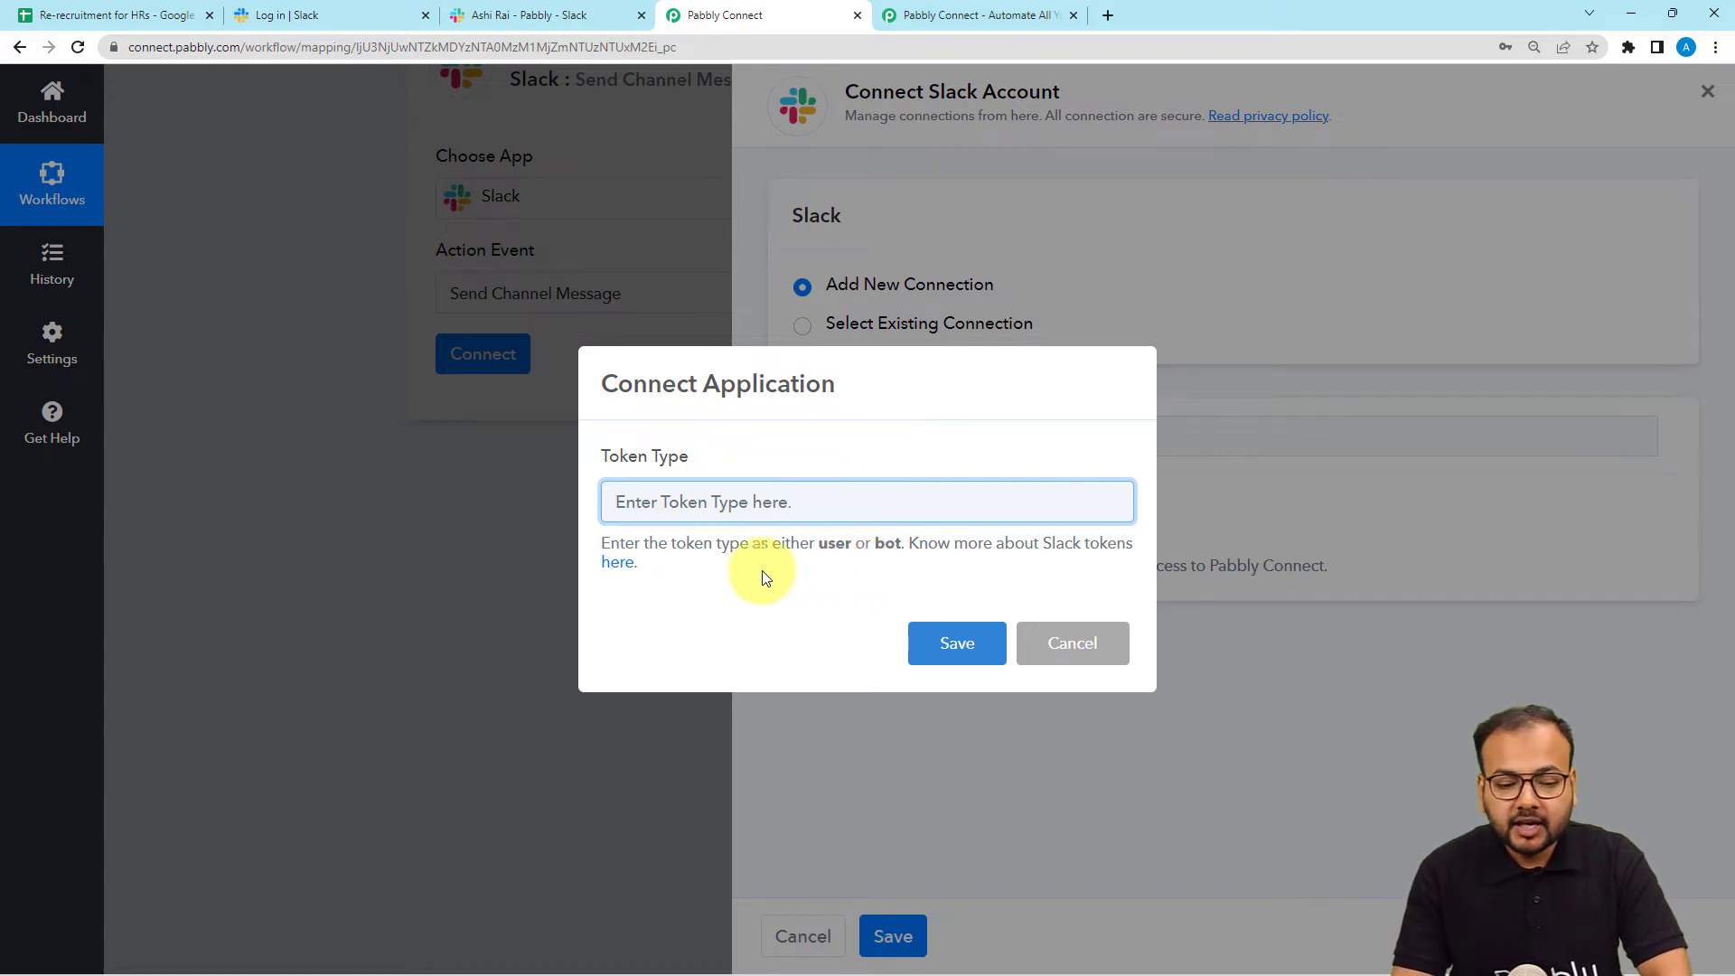
Read the forum guide comparing Slack user and bot token permissions, then return to Pabbly Connect.
click(604, 568)
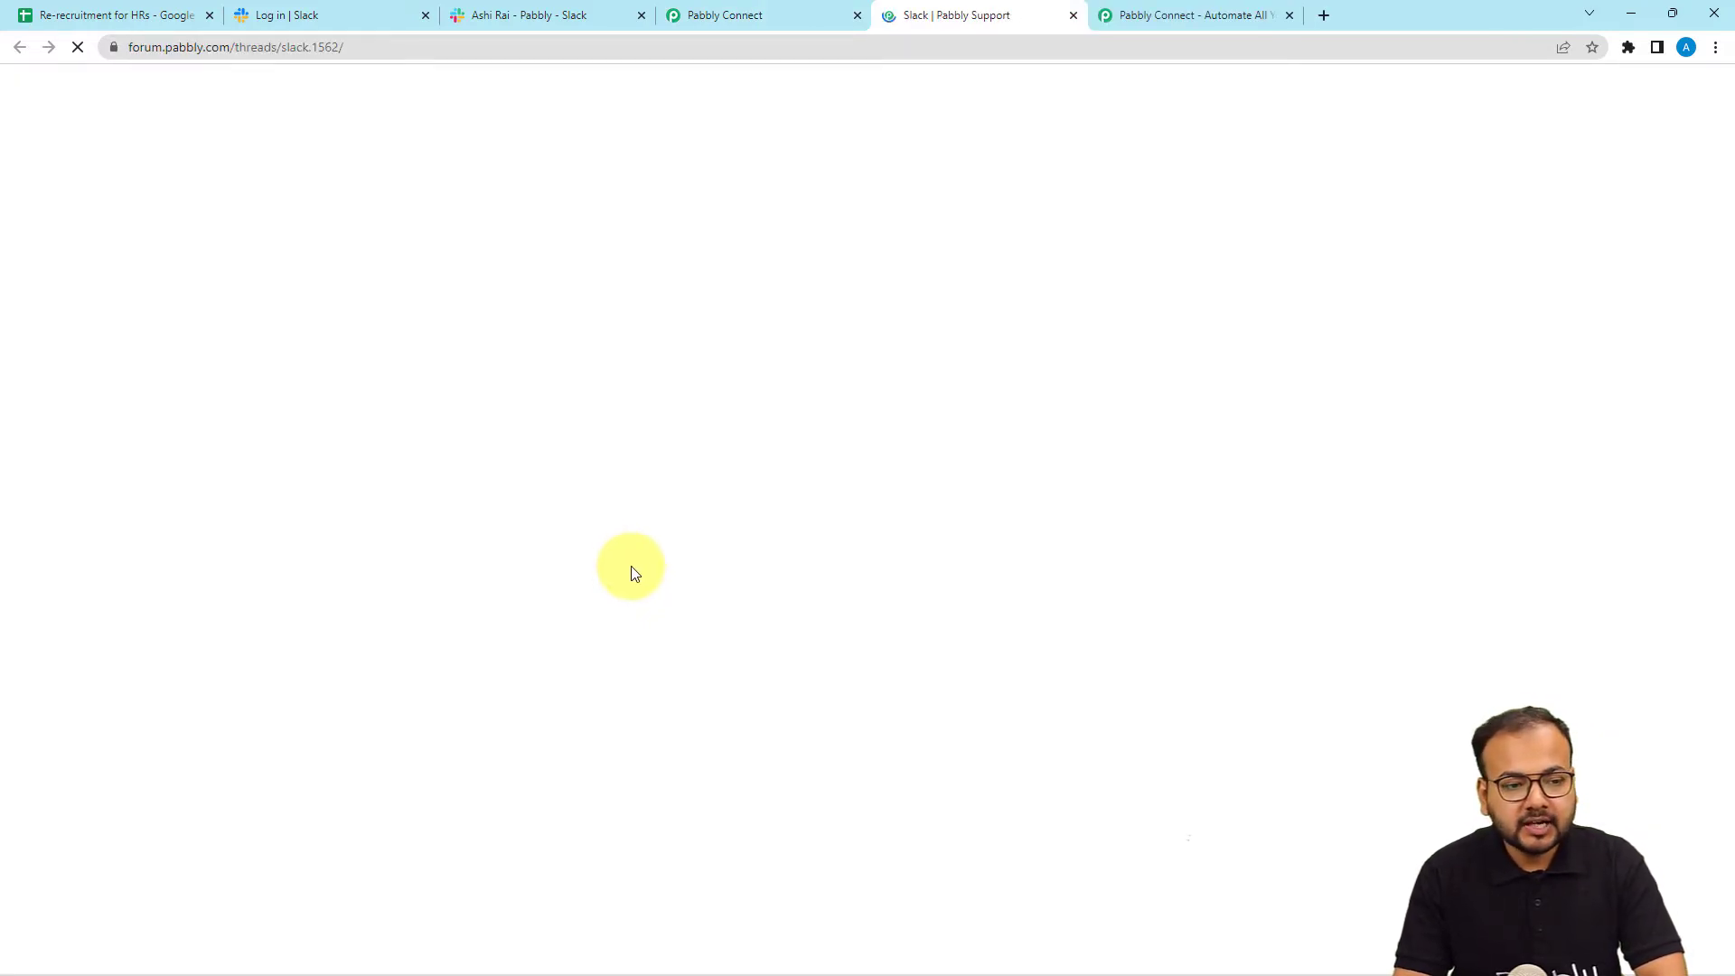
scroll(631, 566, down, 7)
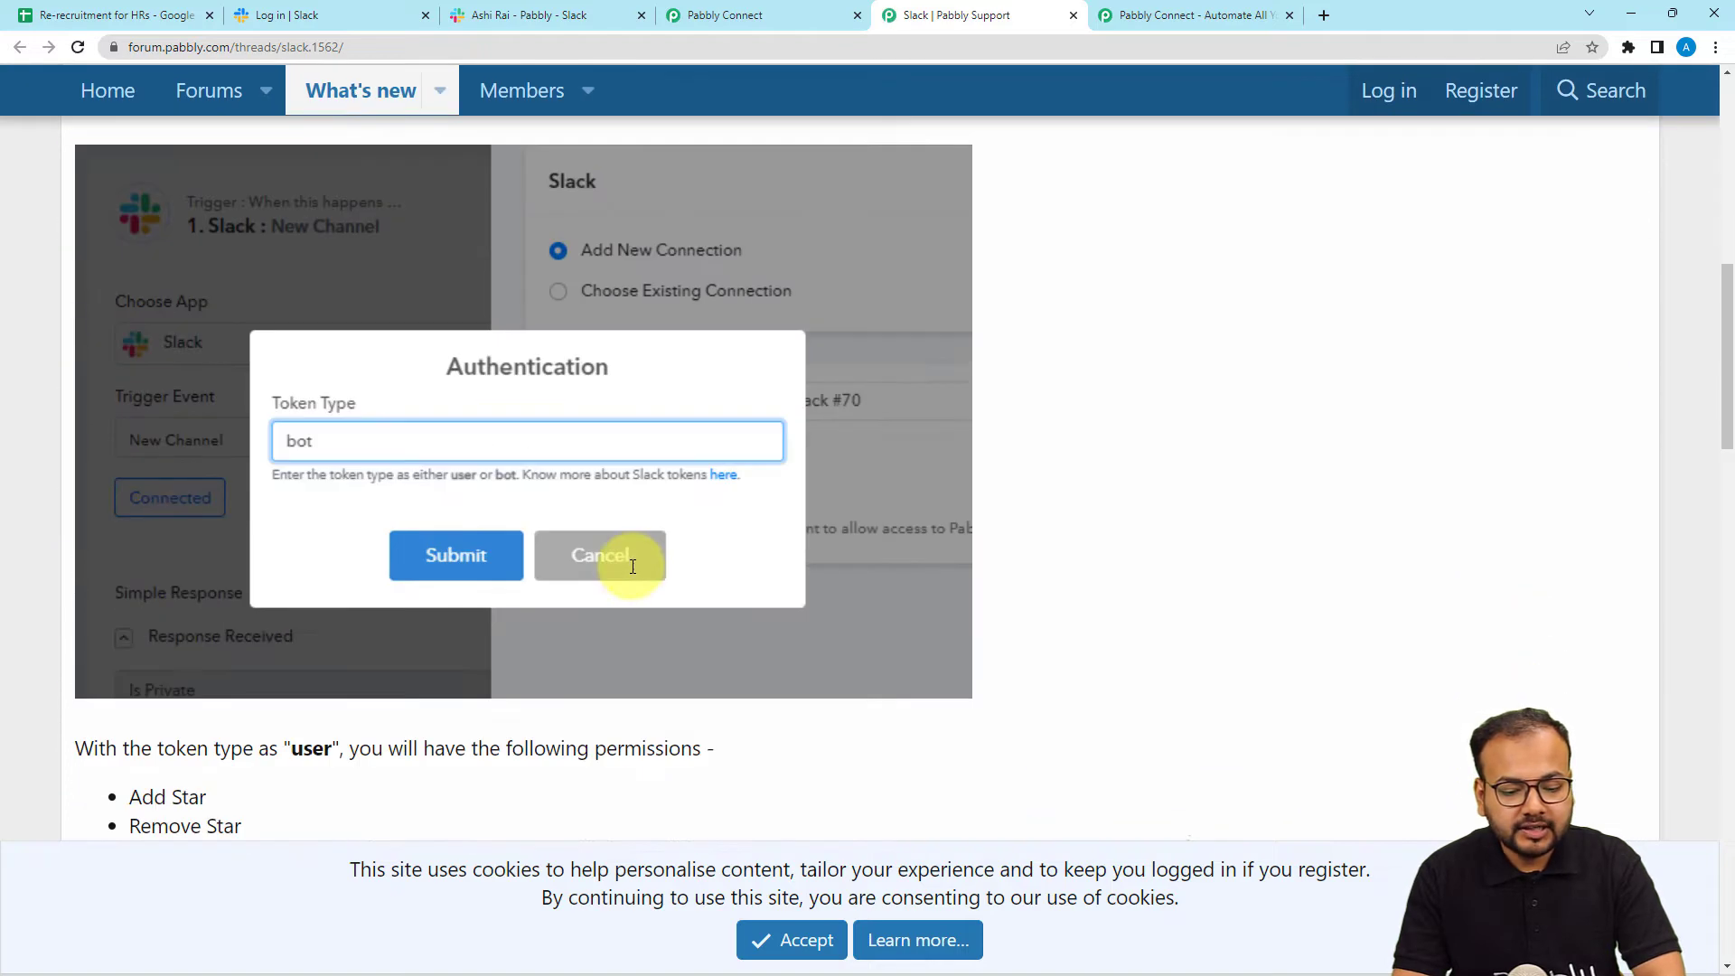
click(792, 940)
scroll(343, 633, down, 2)
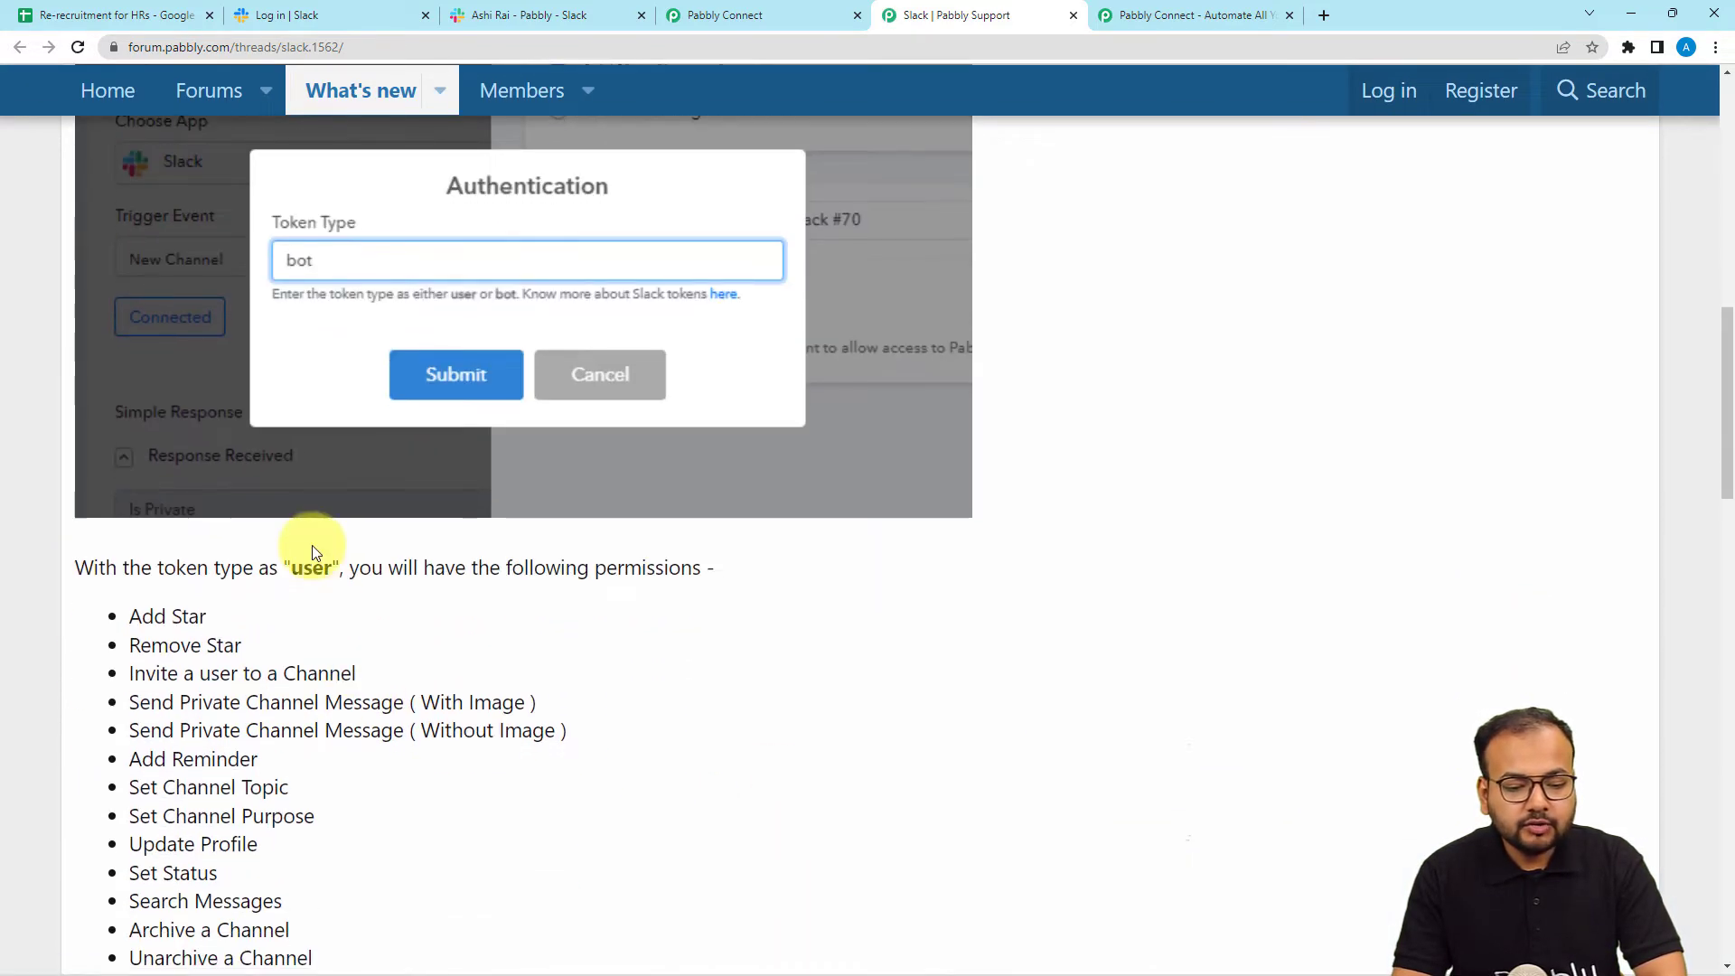
scroll(321, 632, down, 6)
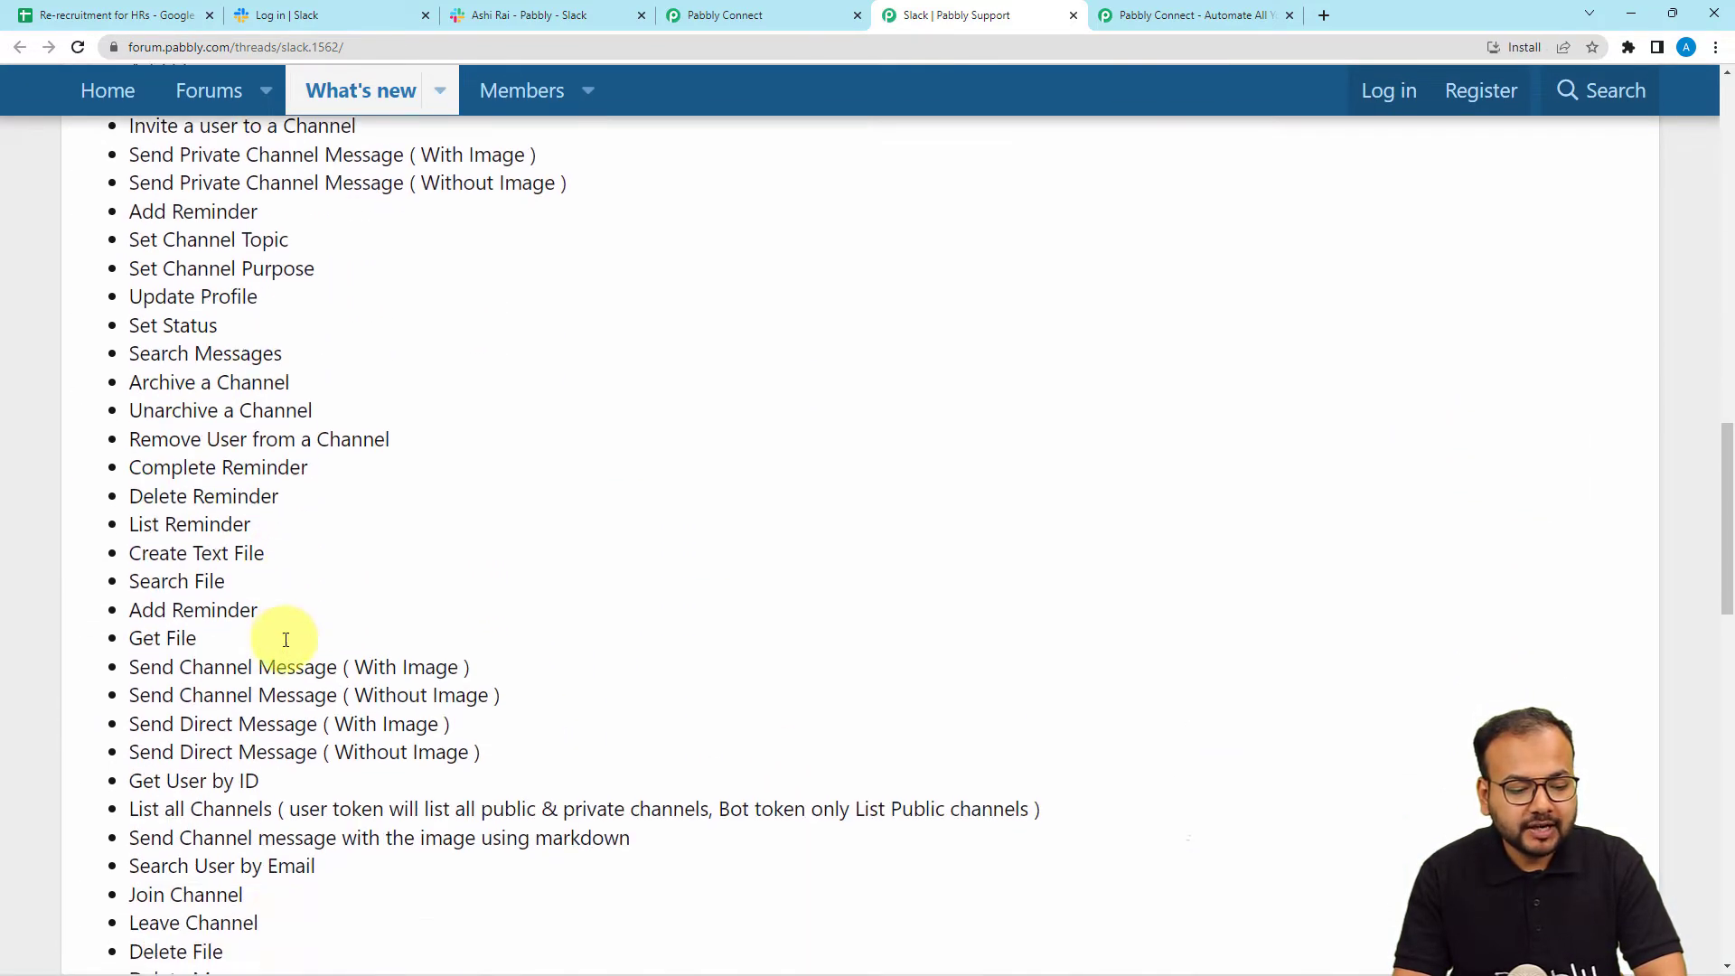
scroll(286, 640, down, 7)
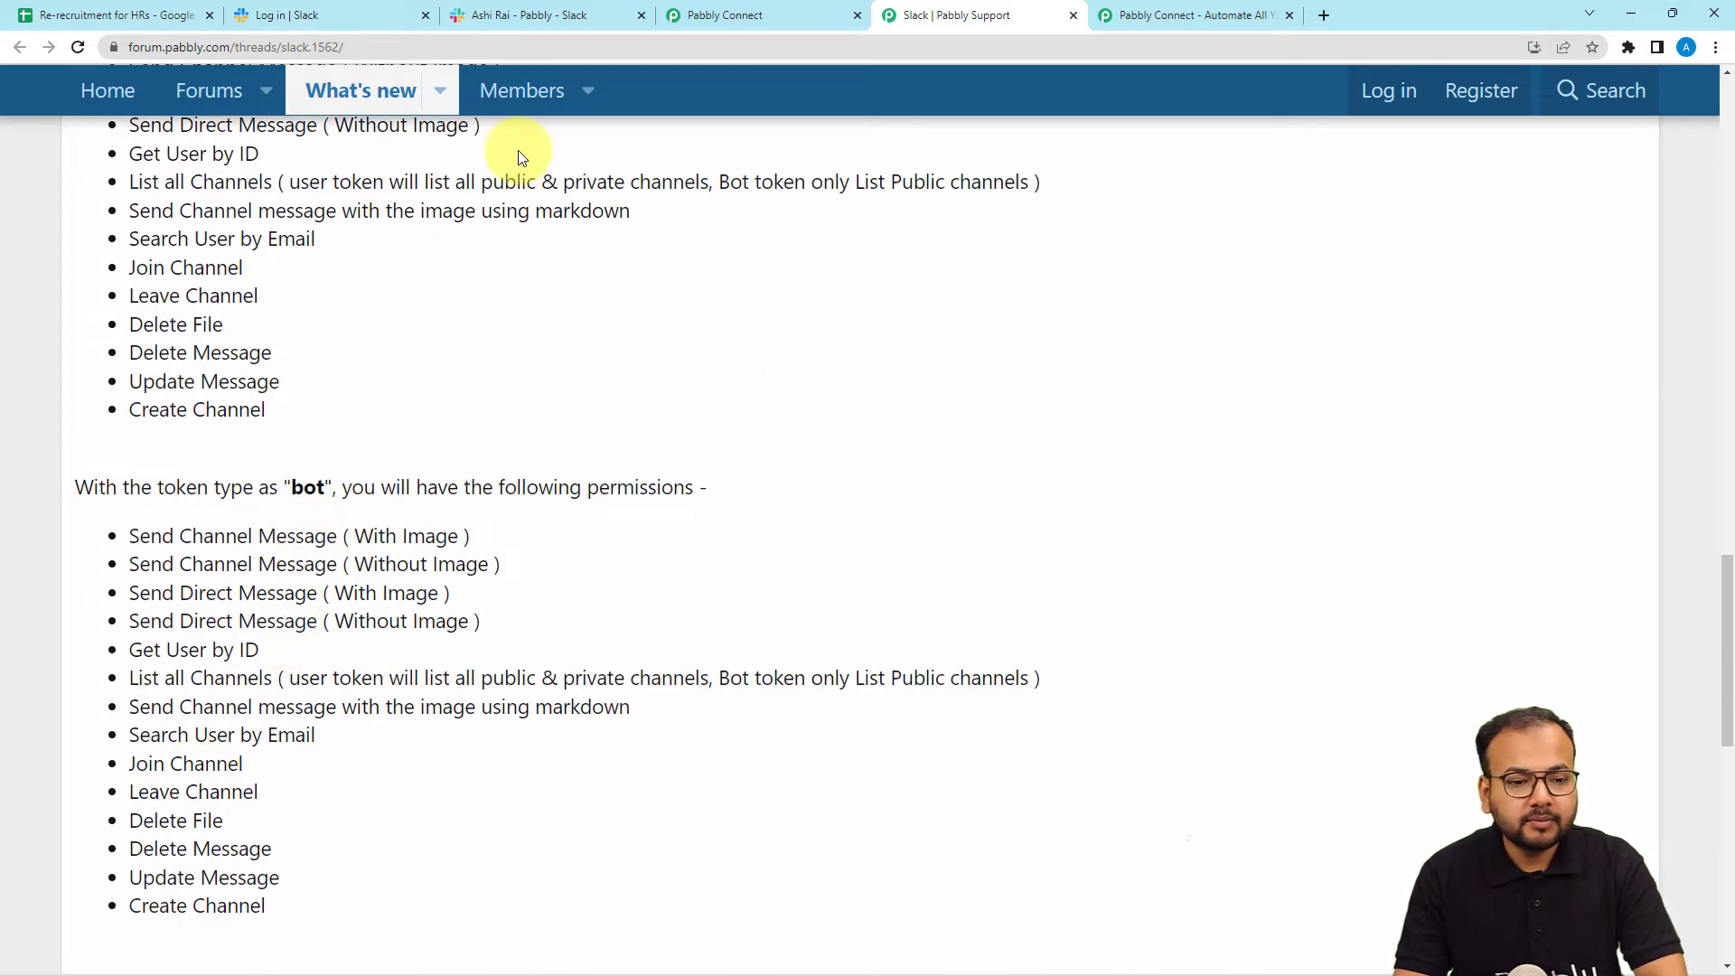
click(787, 16)
Set the Slack step's Token Type to 'user' and save it.
click(821, 515)
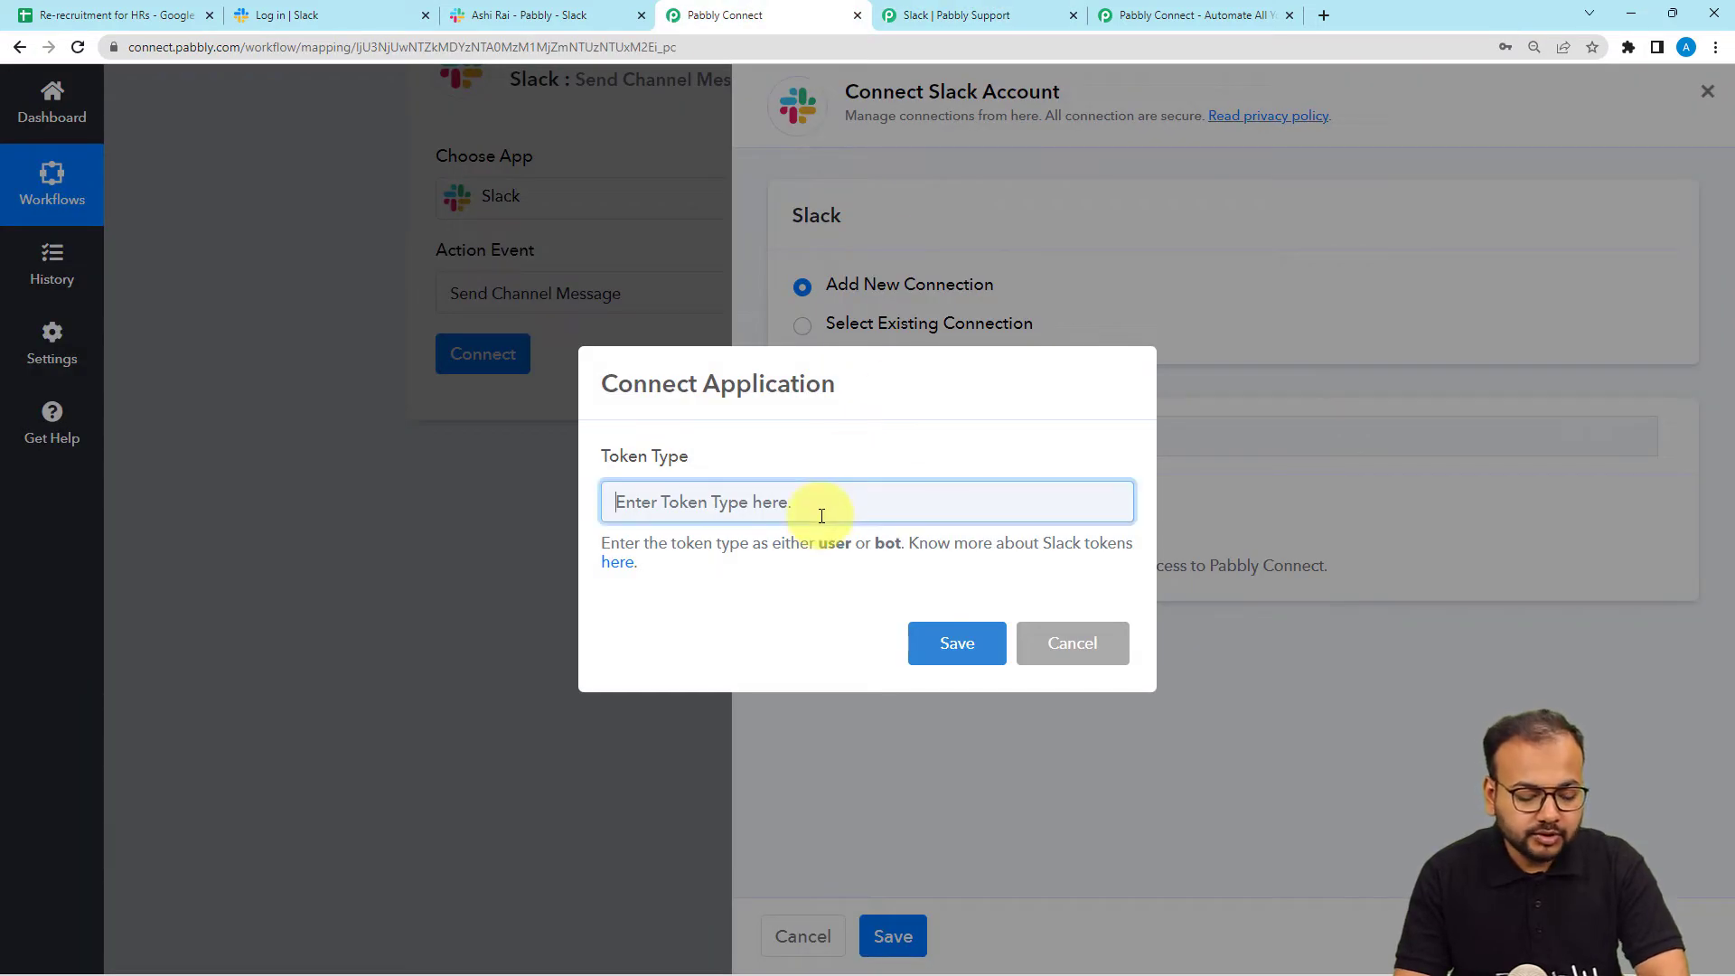
text(user)
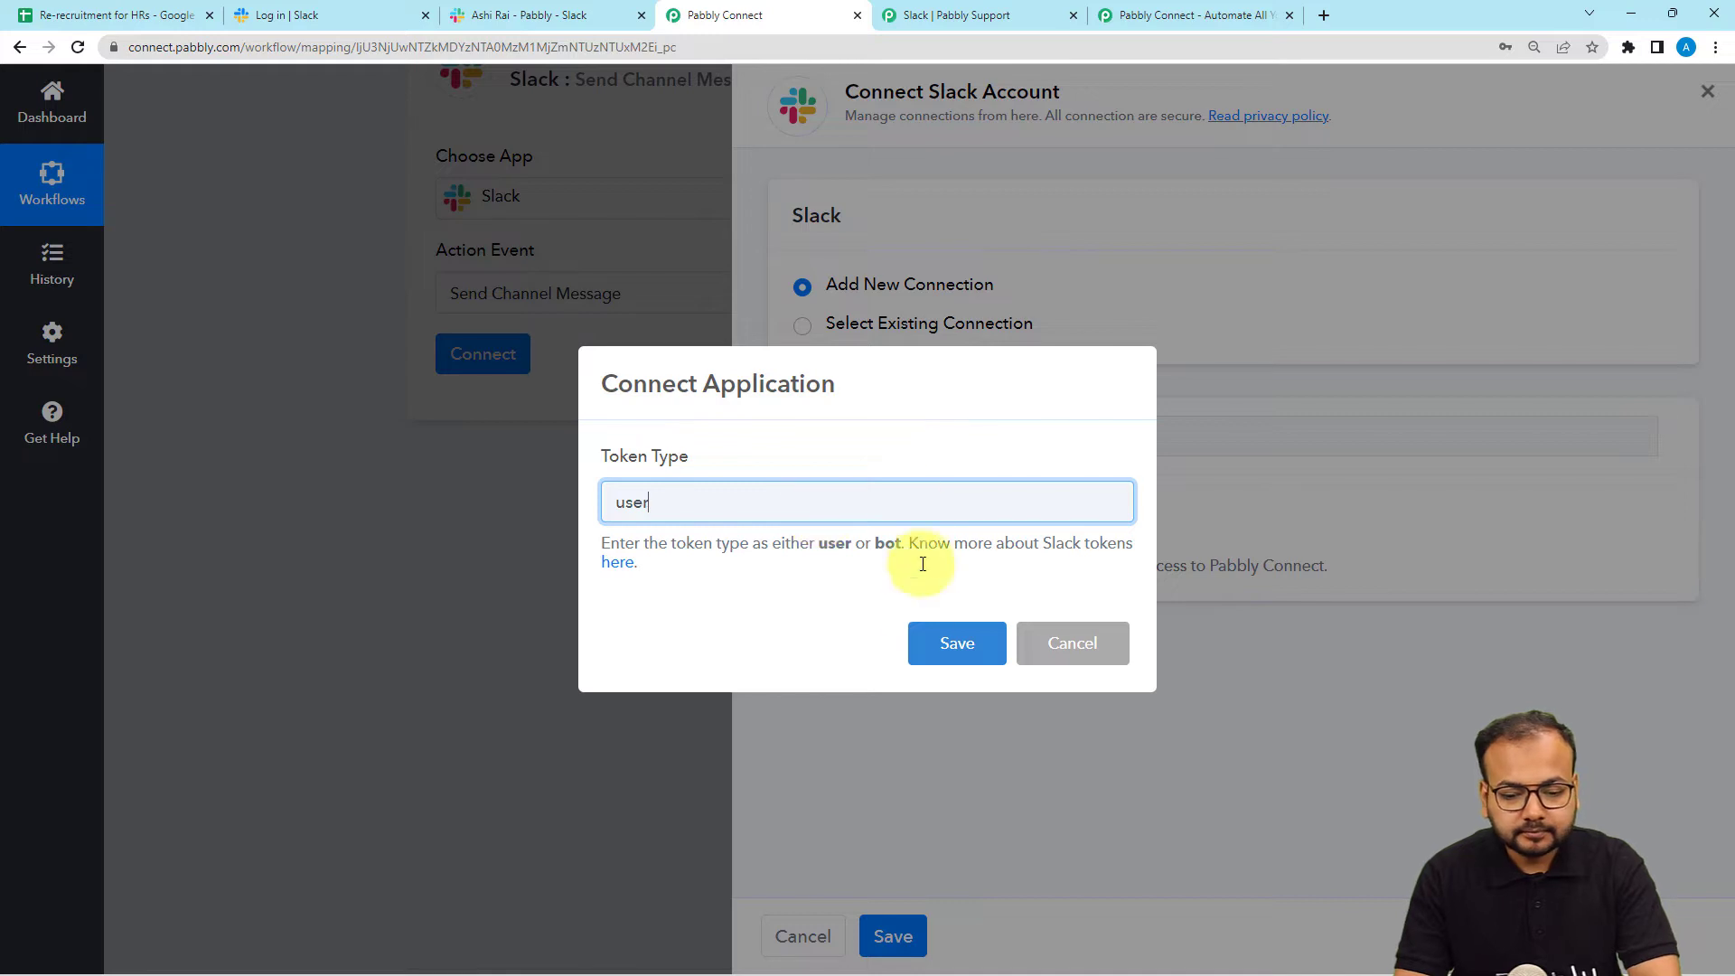
click(957, 642)
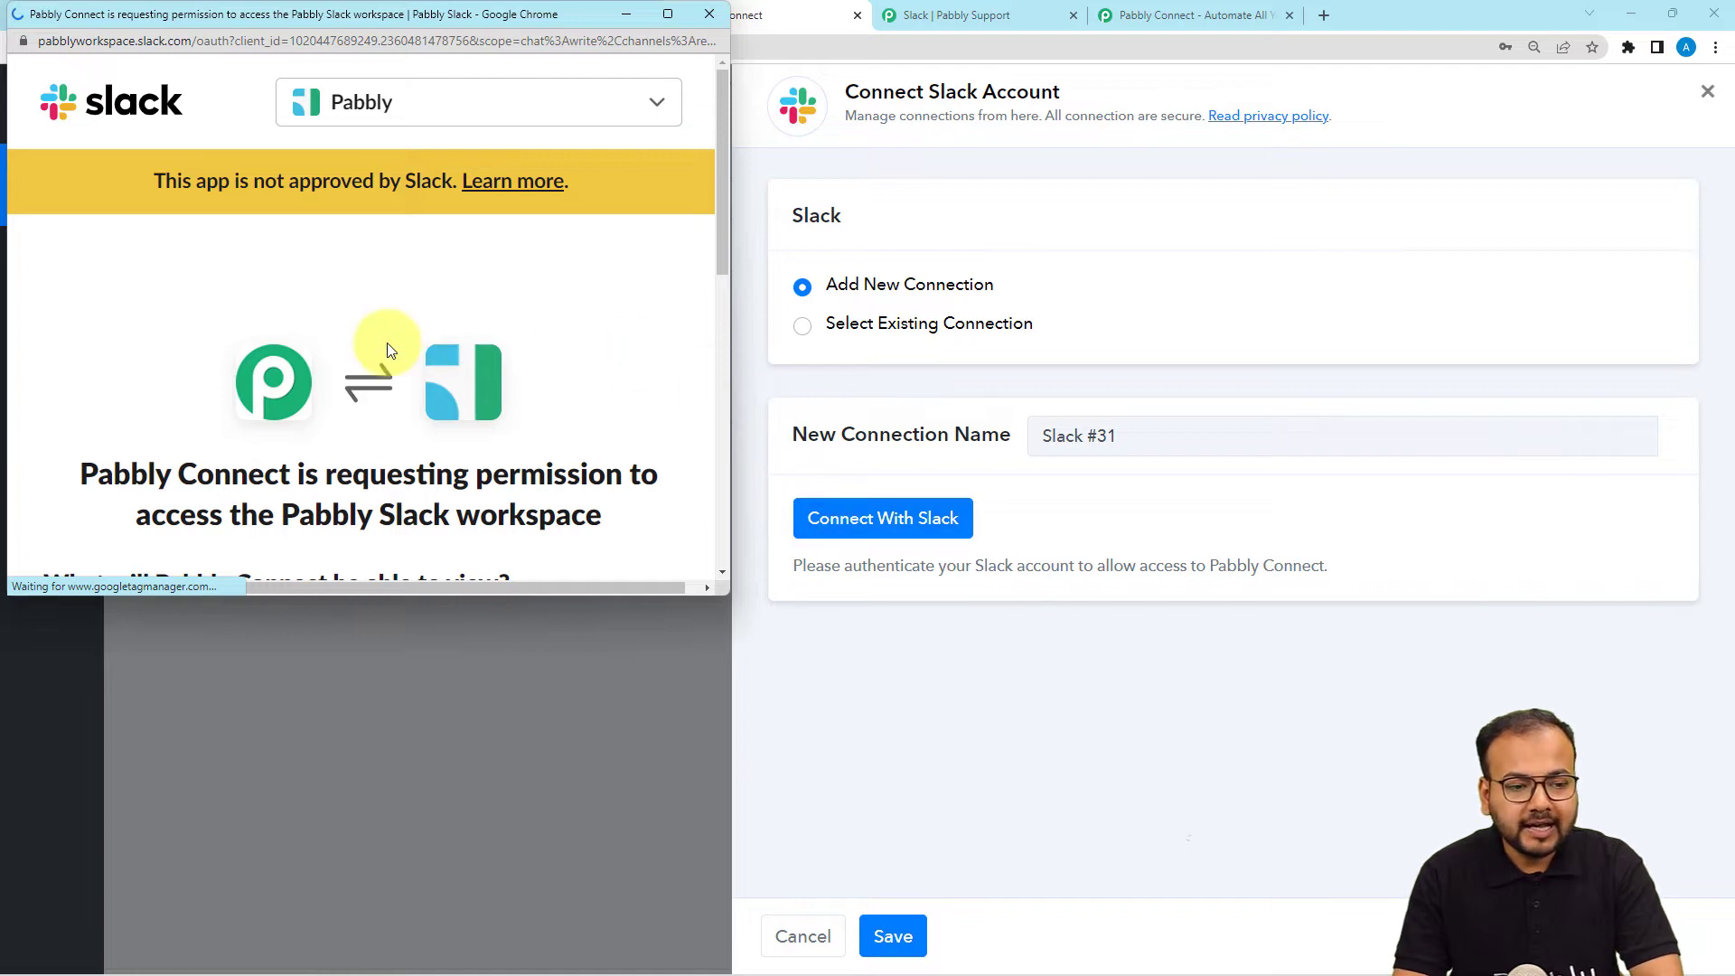
Authorise Pabbly Connect on the Pabbly Slack workspace by allowing access.
scroll(437, 93, down, 3)
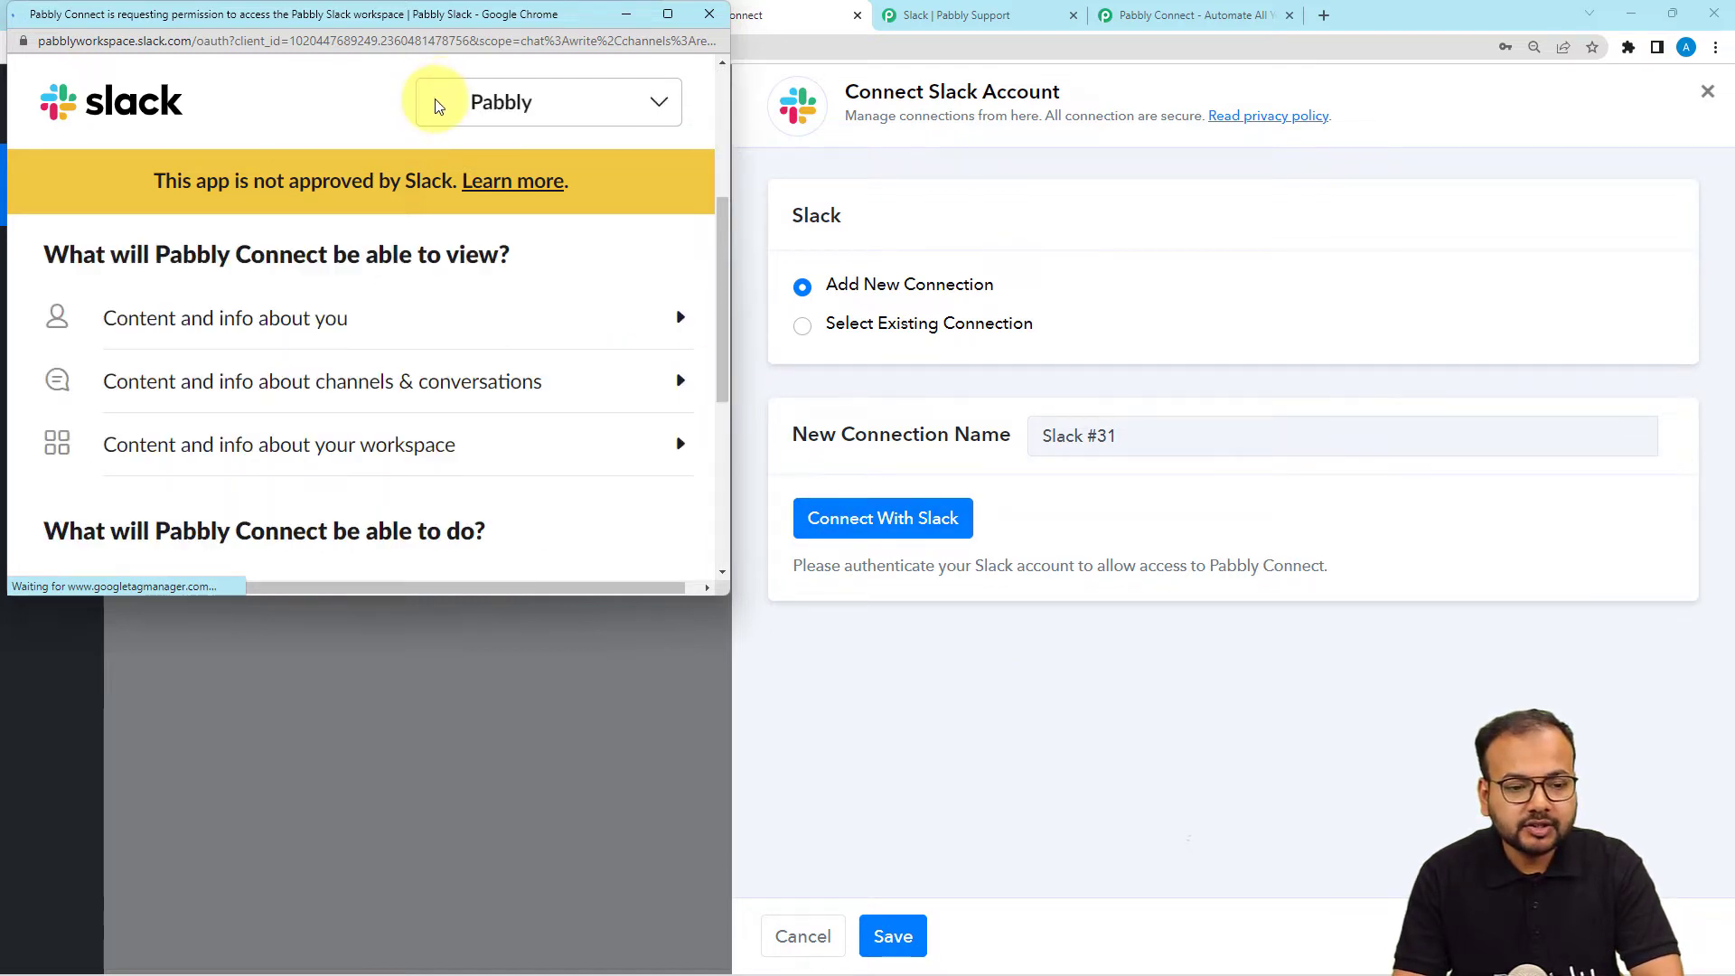
click(439, 95)
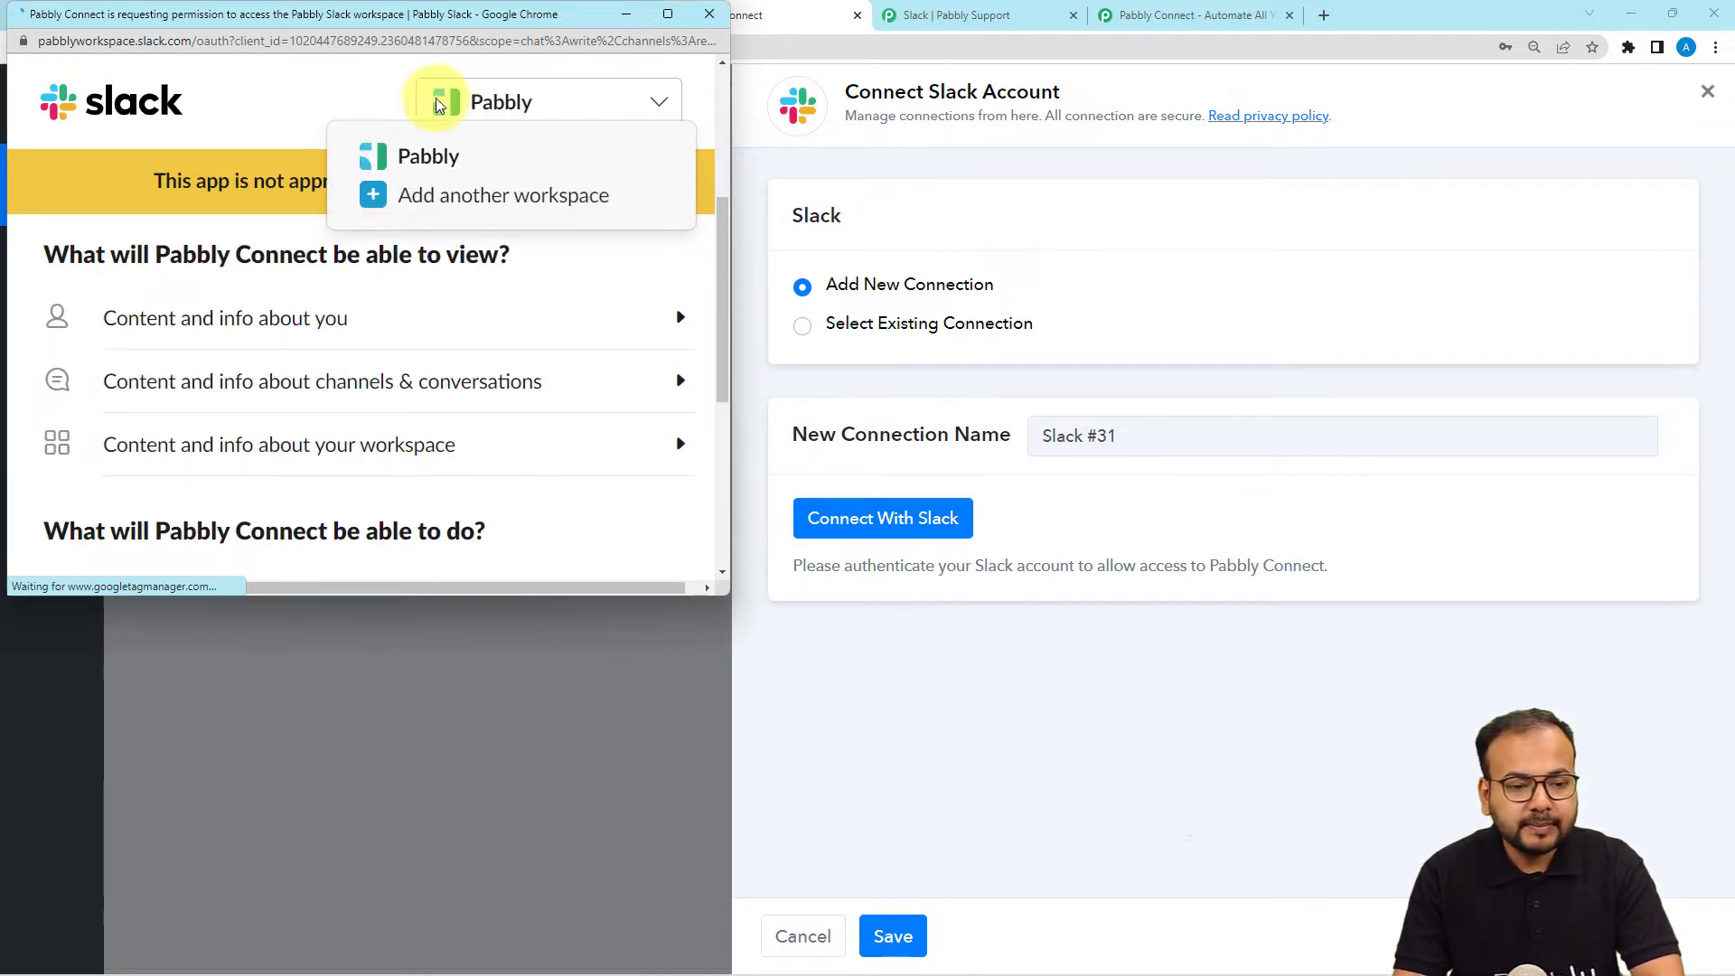
click(327, 82)
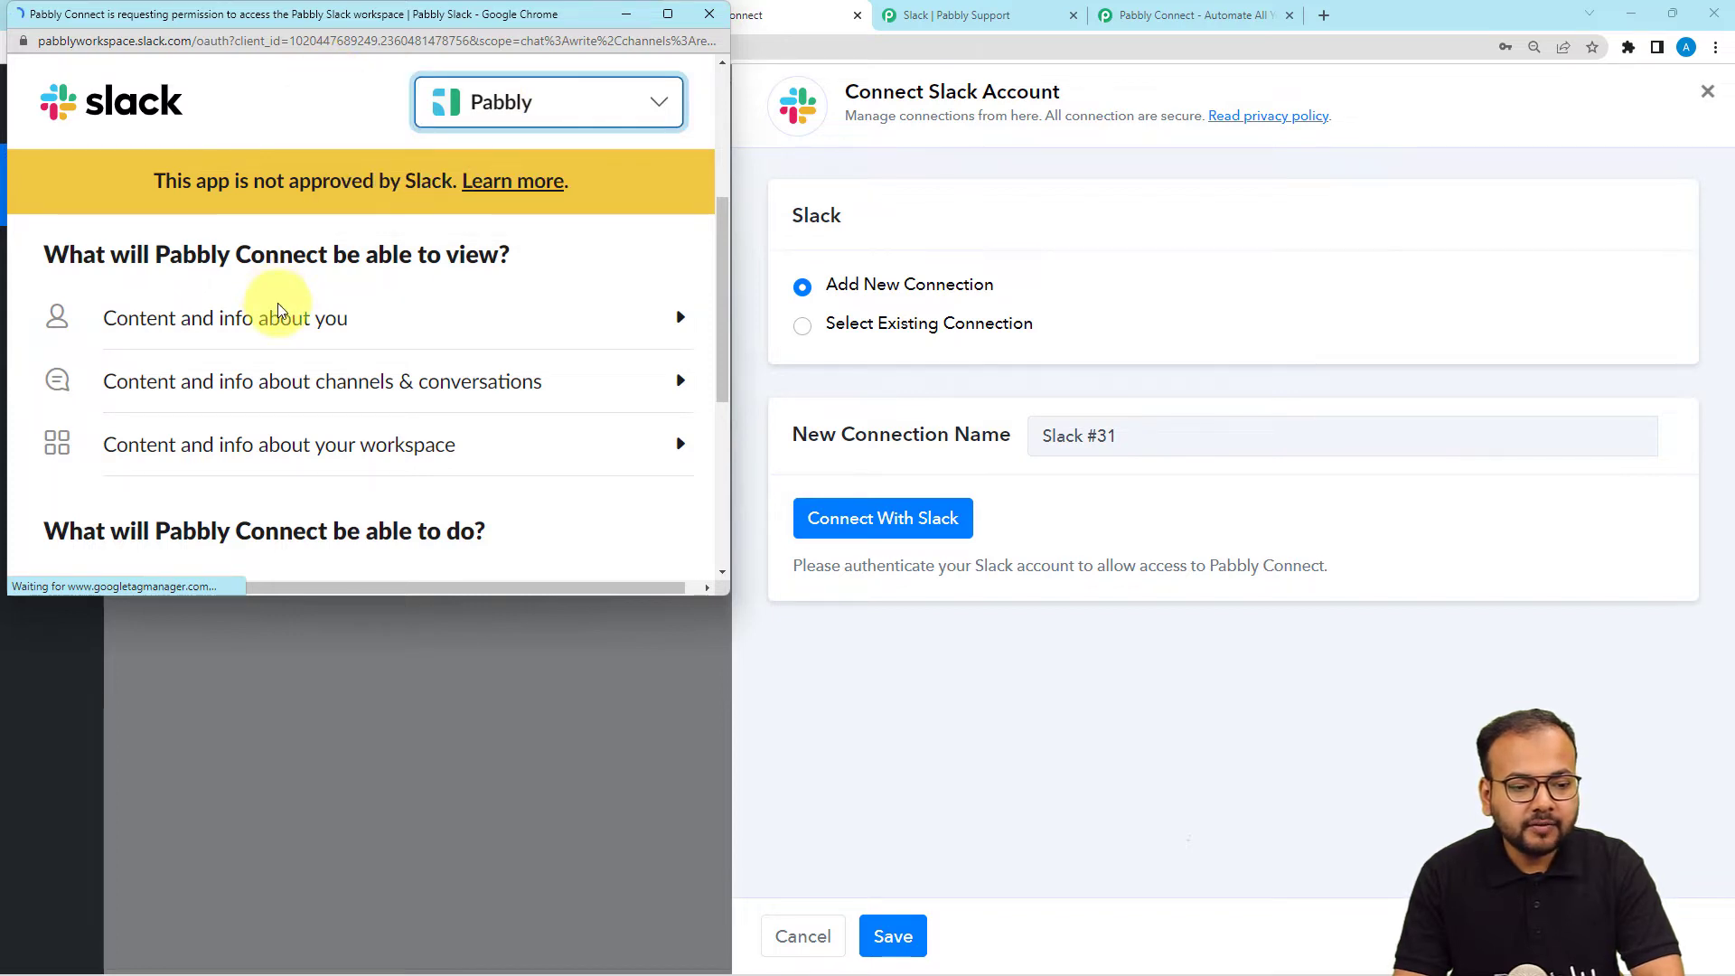
scroll(278, 310, down, 5)
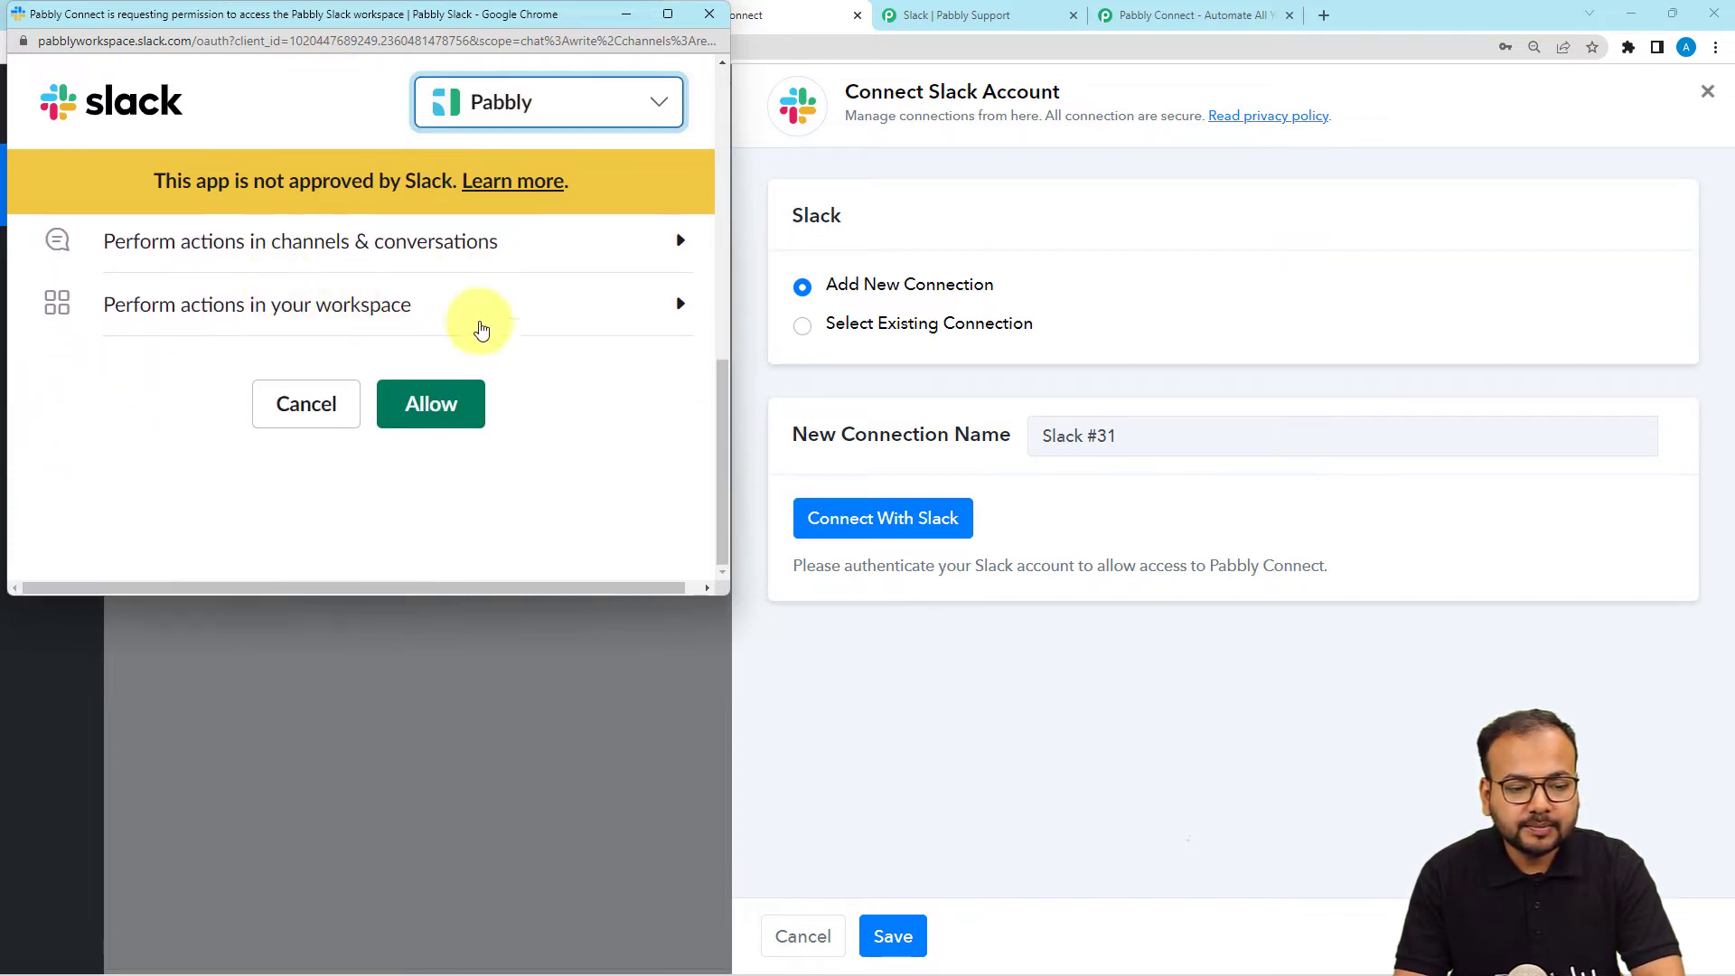
click(455, 409)
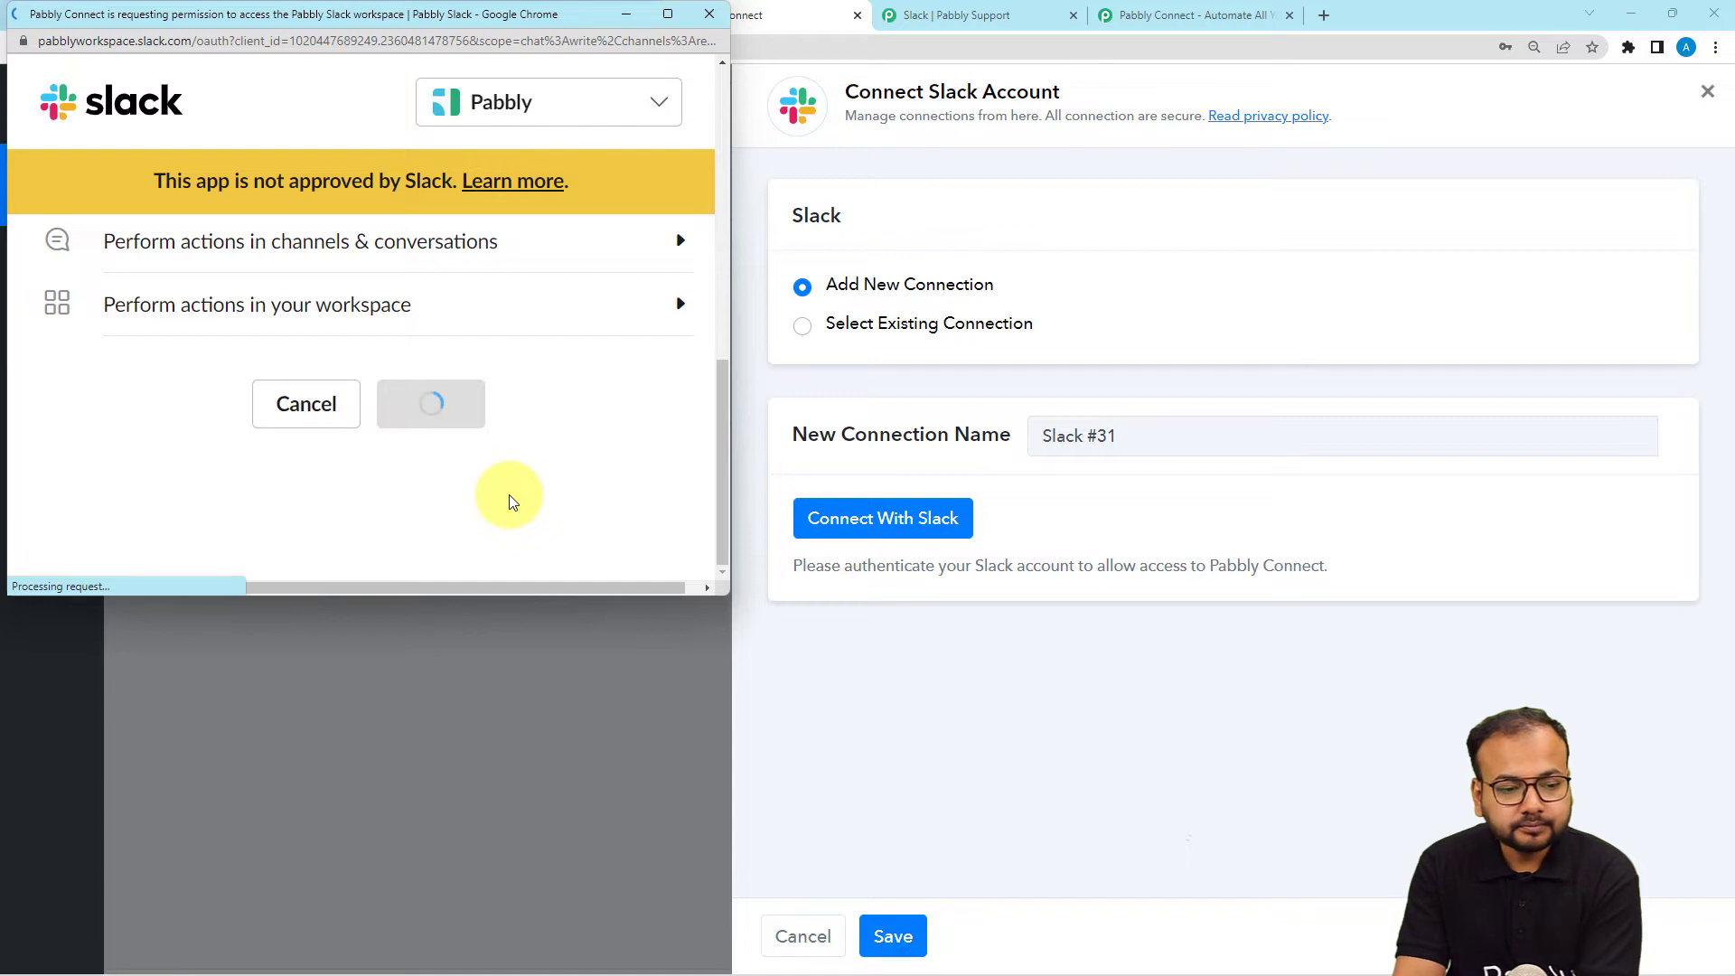
scroll(278, 353, down, 1)
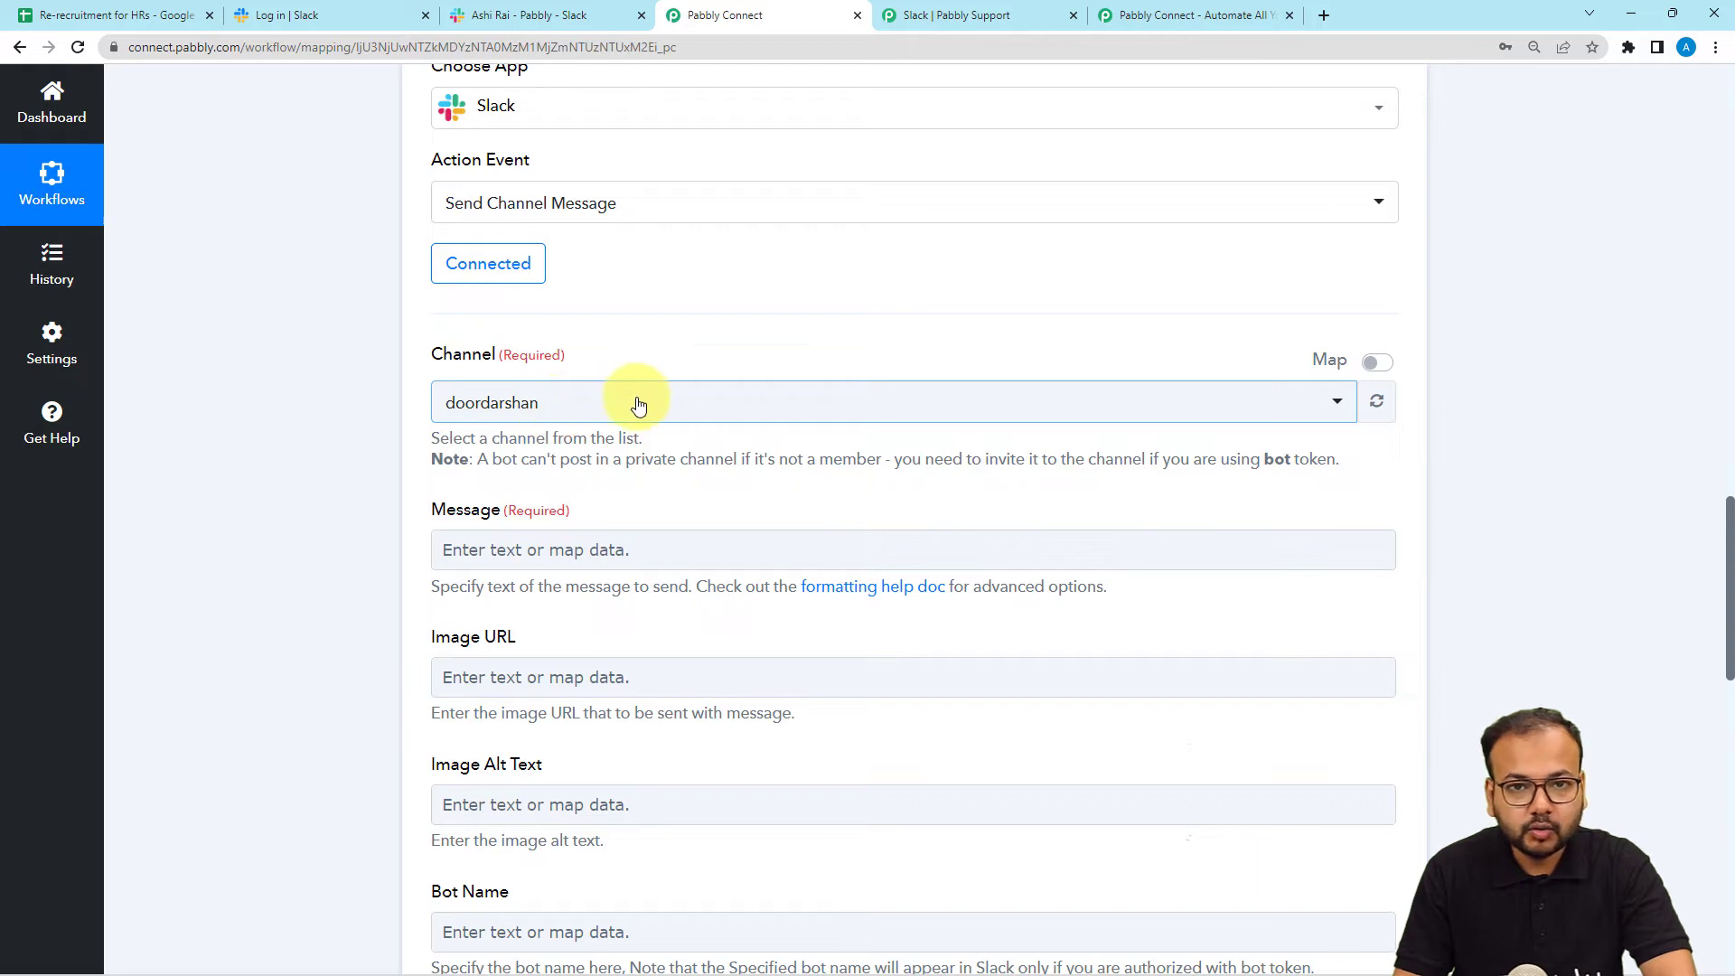
View the my-business channel in Slack, then return to the workflow editor.
click(490, 15)
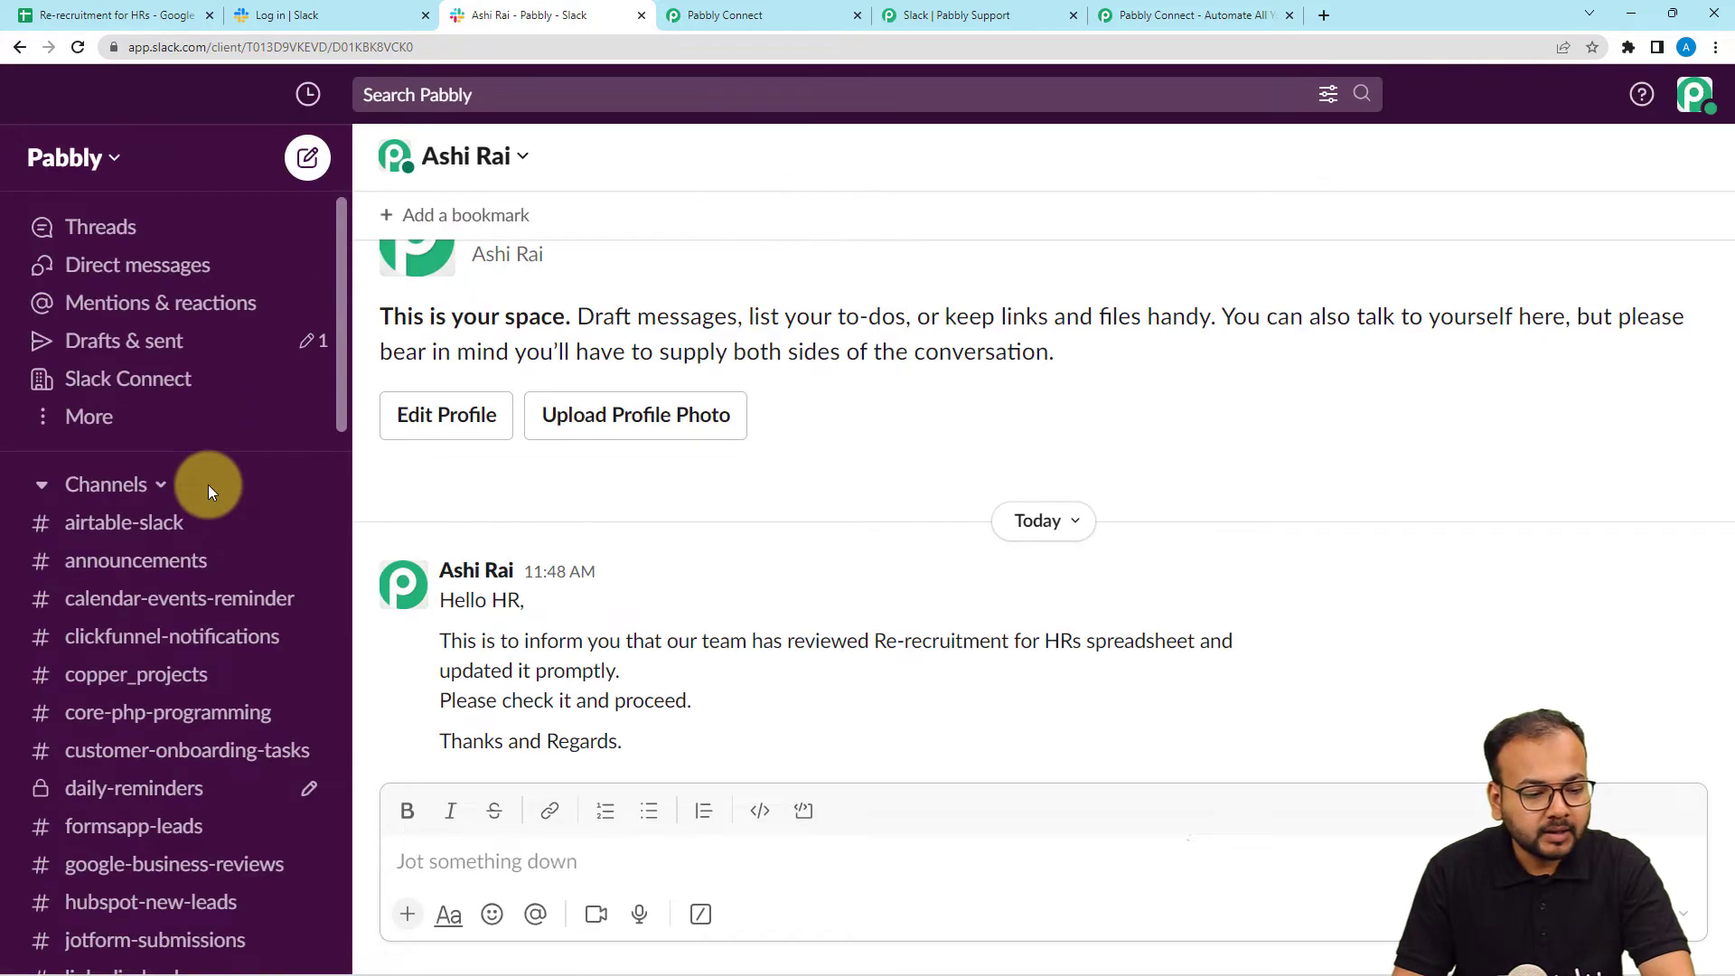
scroll(208, 488, down, 5)
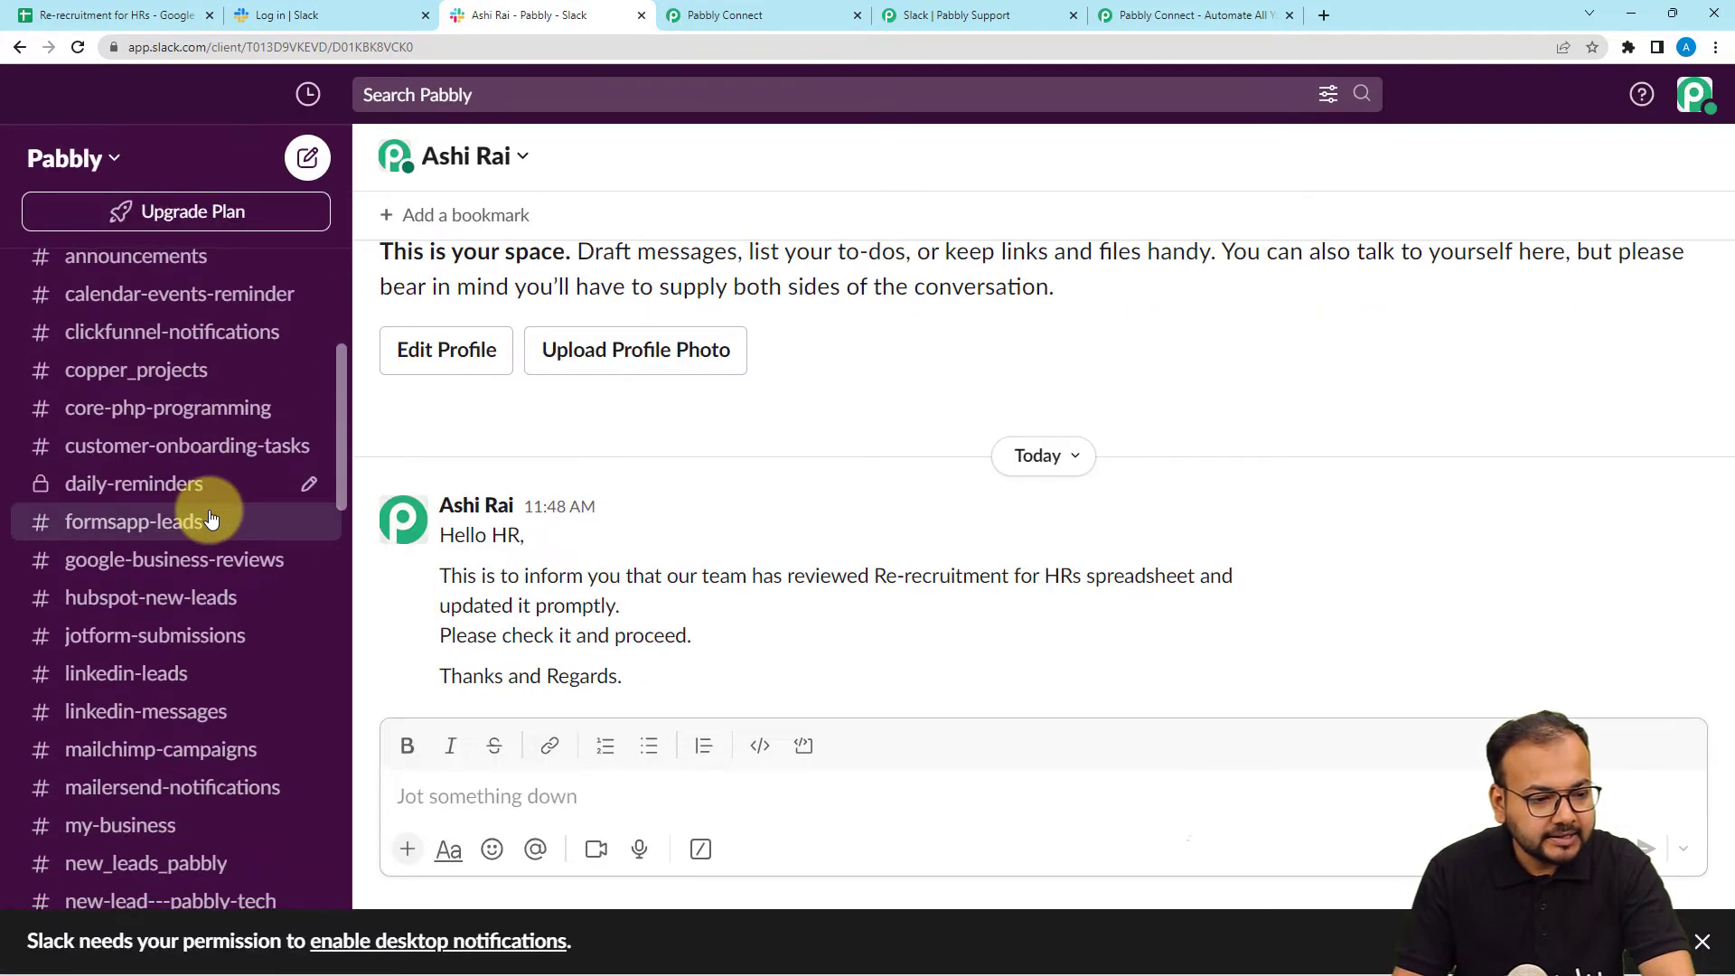
scroll(209, 510, up, 4)
scroll(208, 510, down, 3)
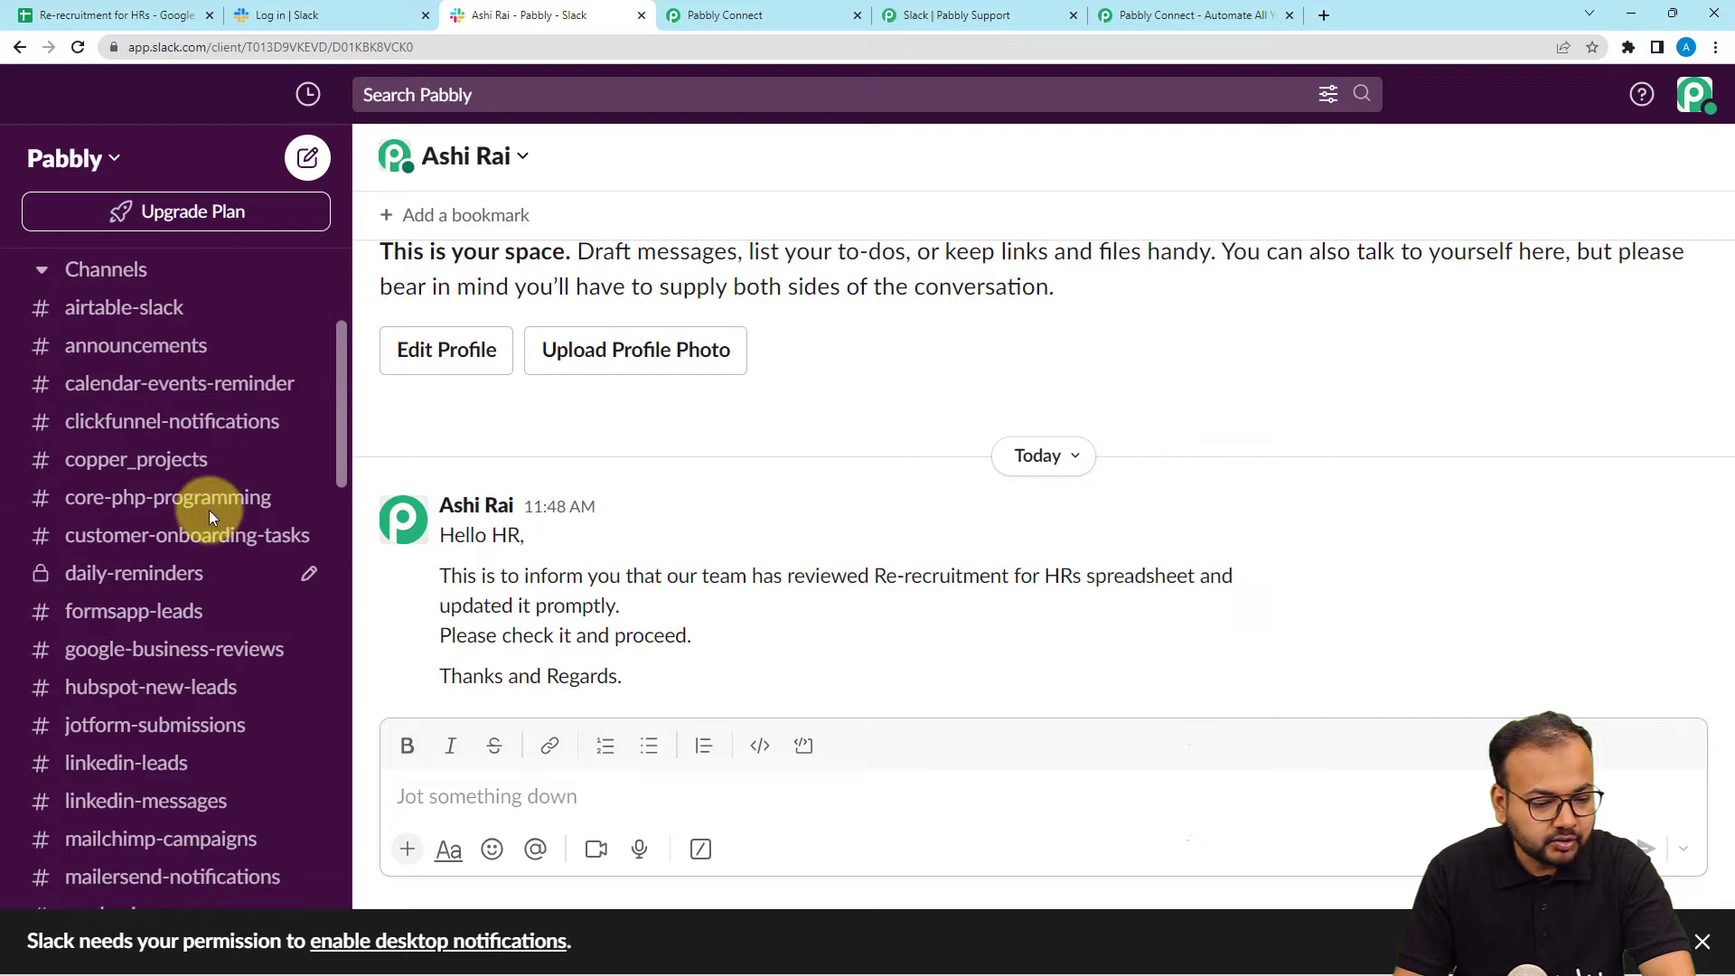
scroll(209, 510, down, 4)
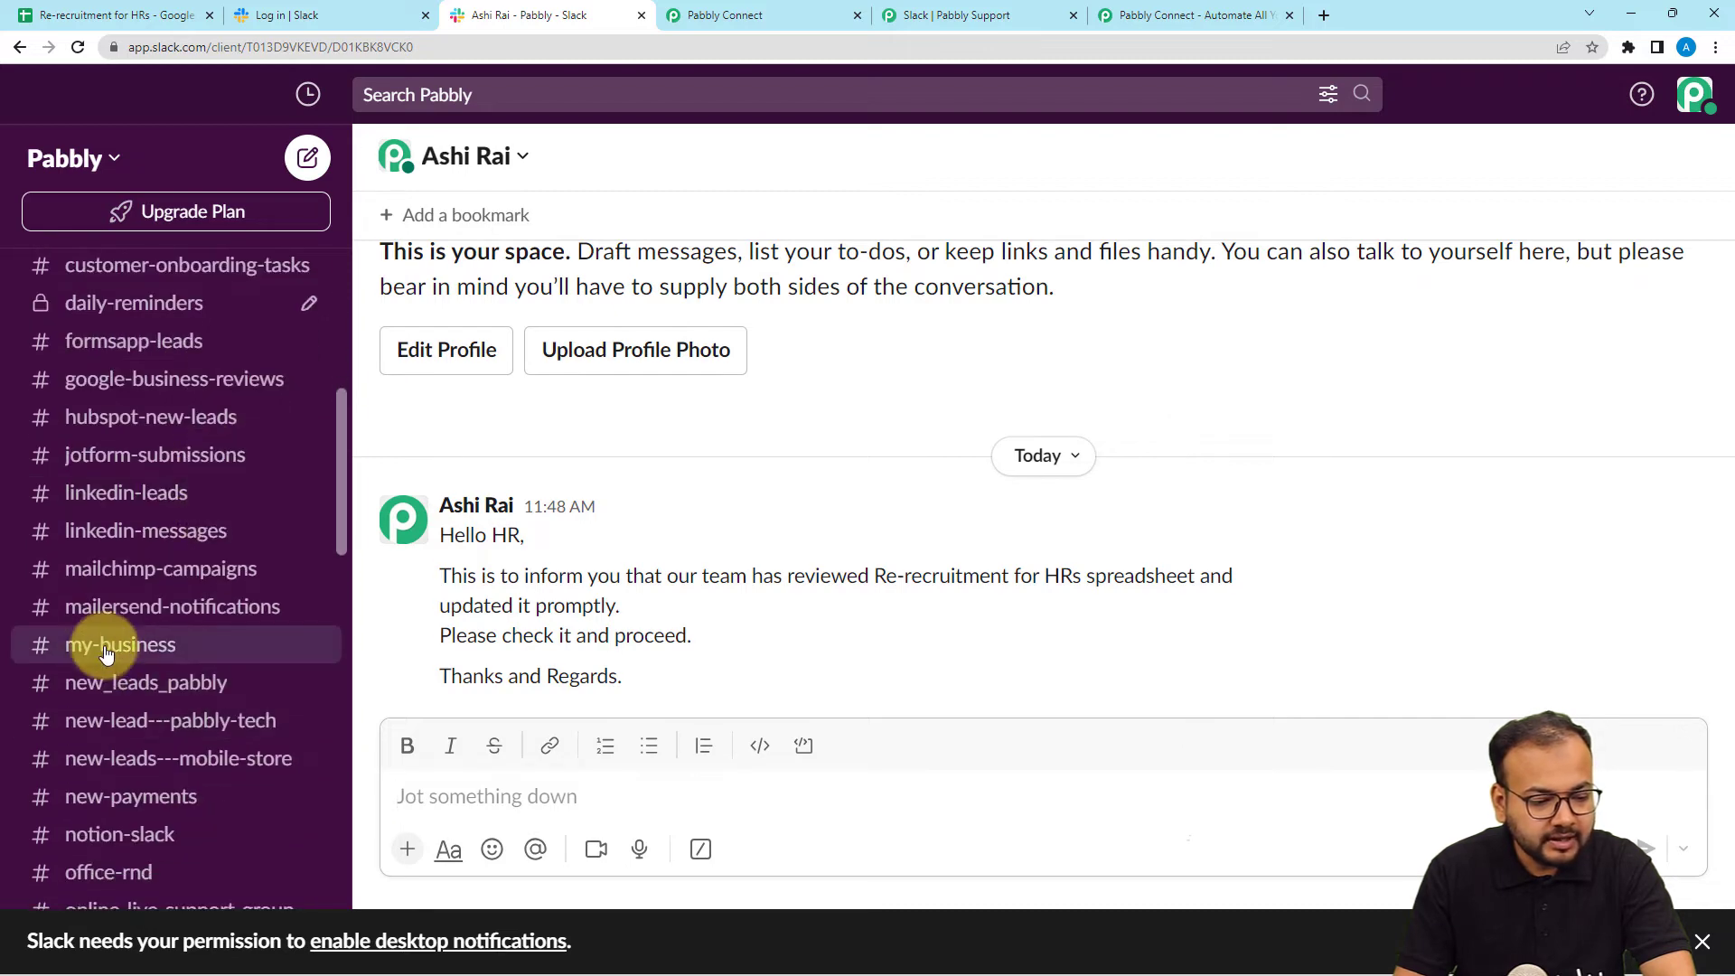
click(105, 651)
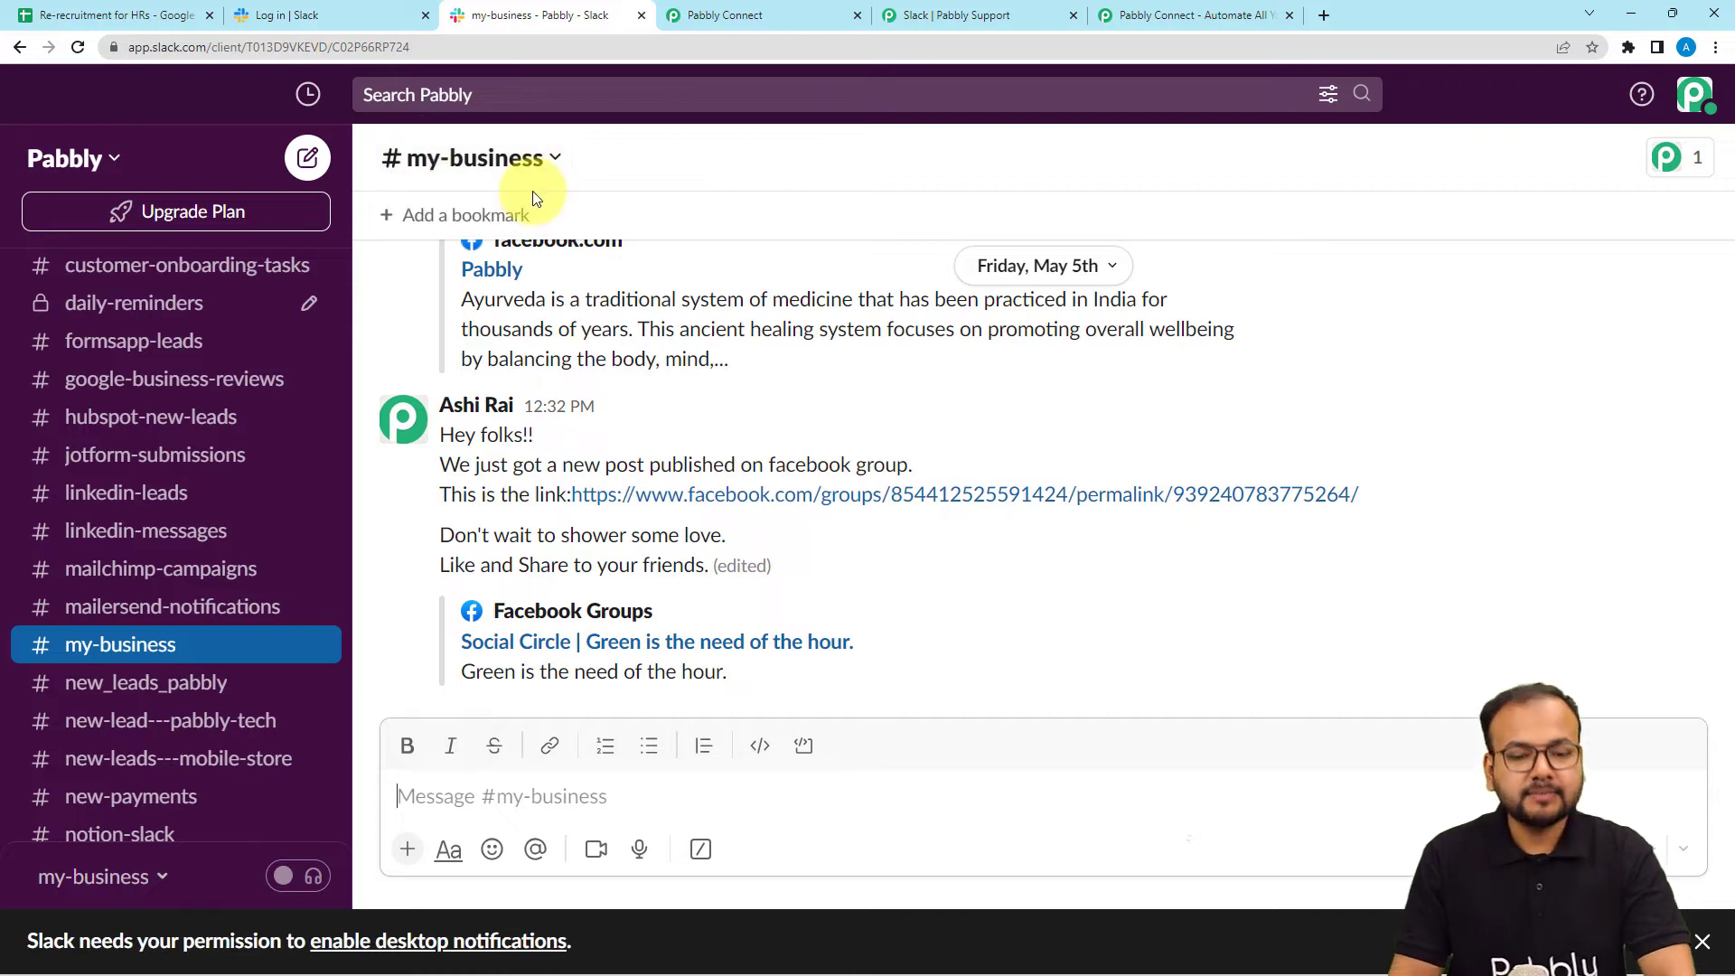
click(826, 13)
Target the my-business channel and paste the Hello Team message about the new candidate.
click(564, 418)
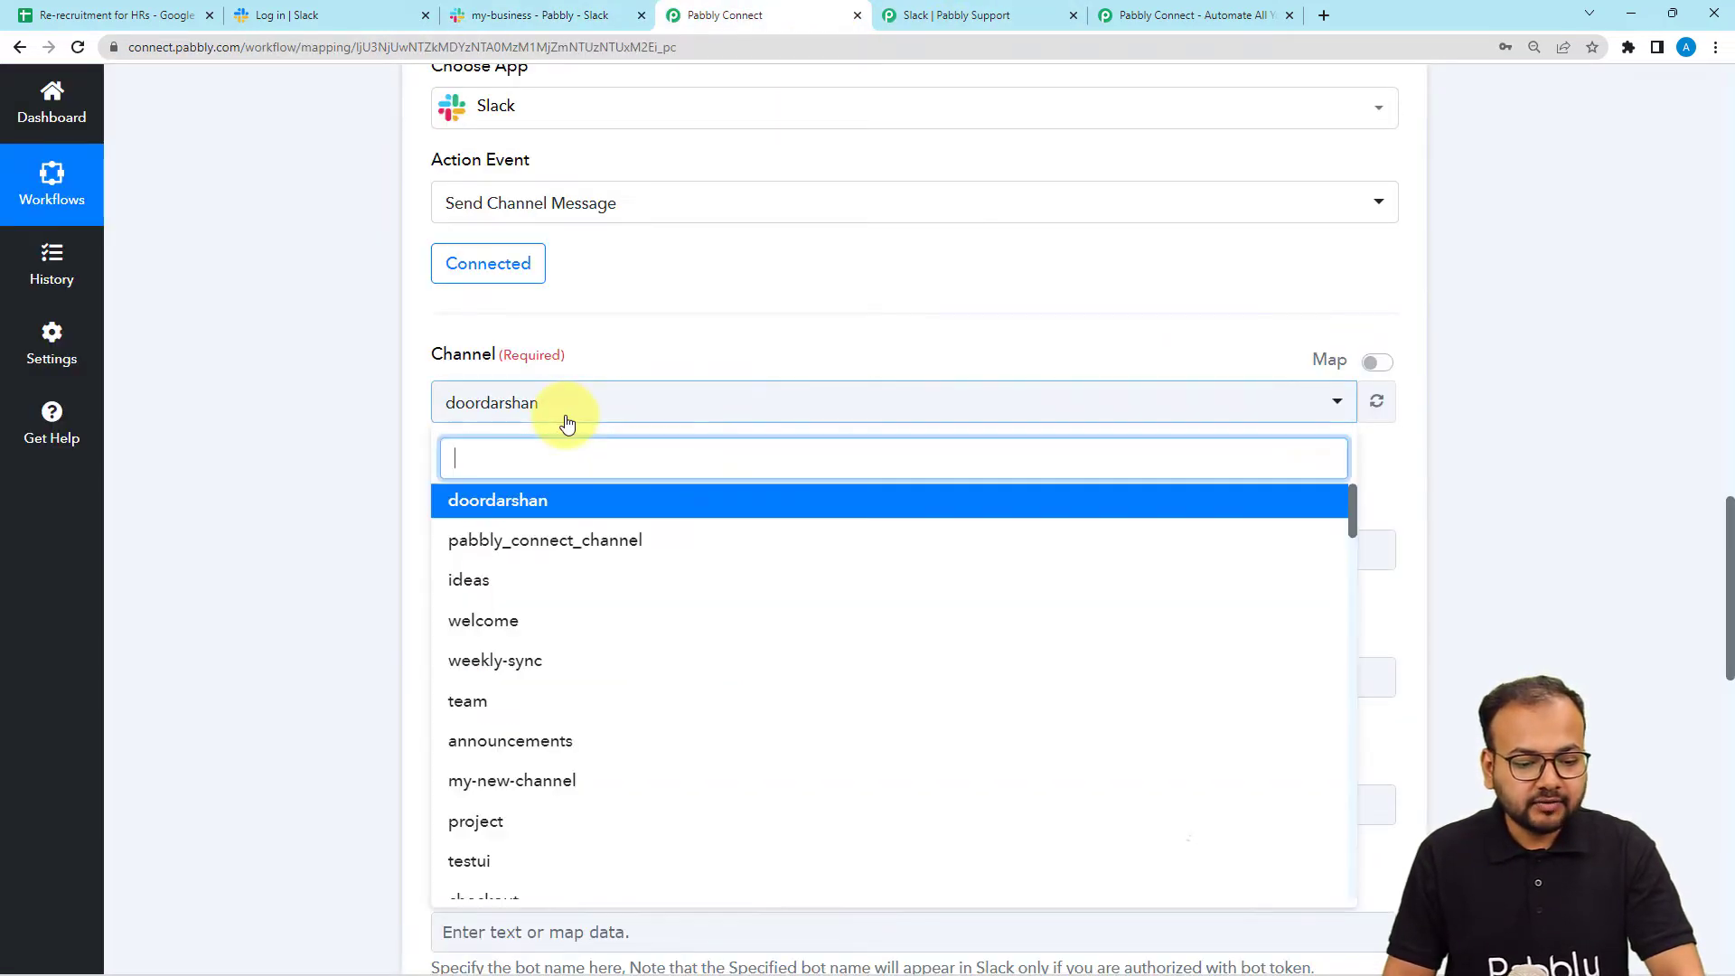
text(my)
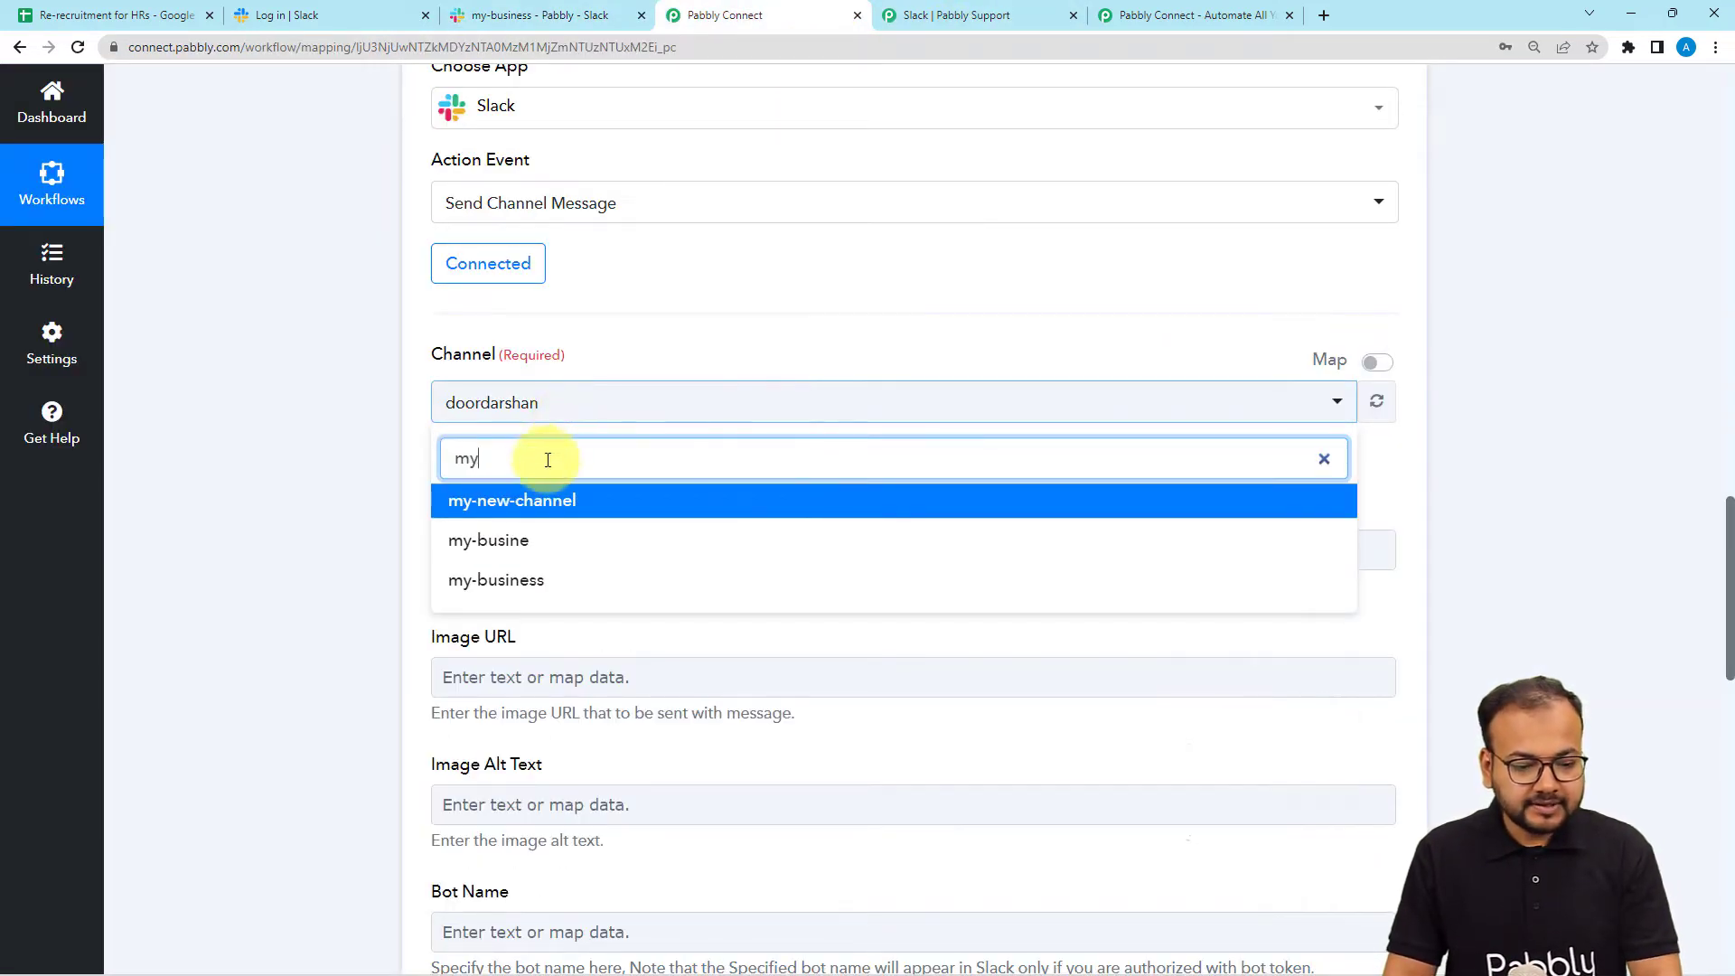
click(497, 576)
scroll(362, 443, down, 2)
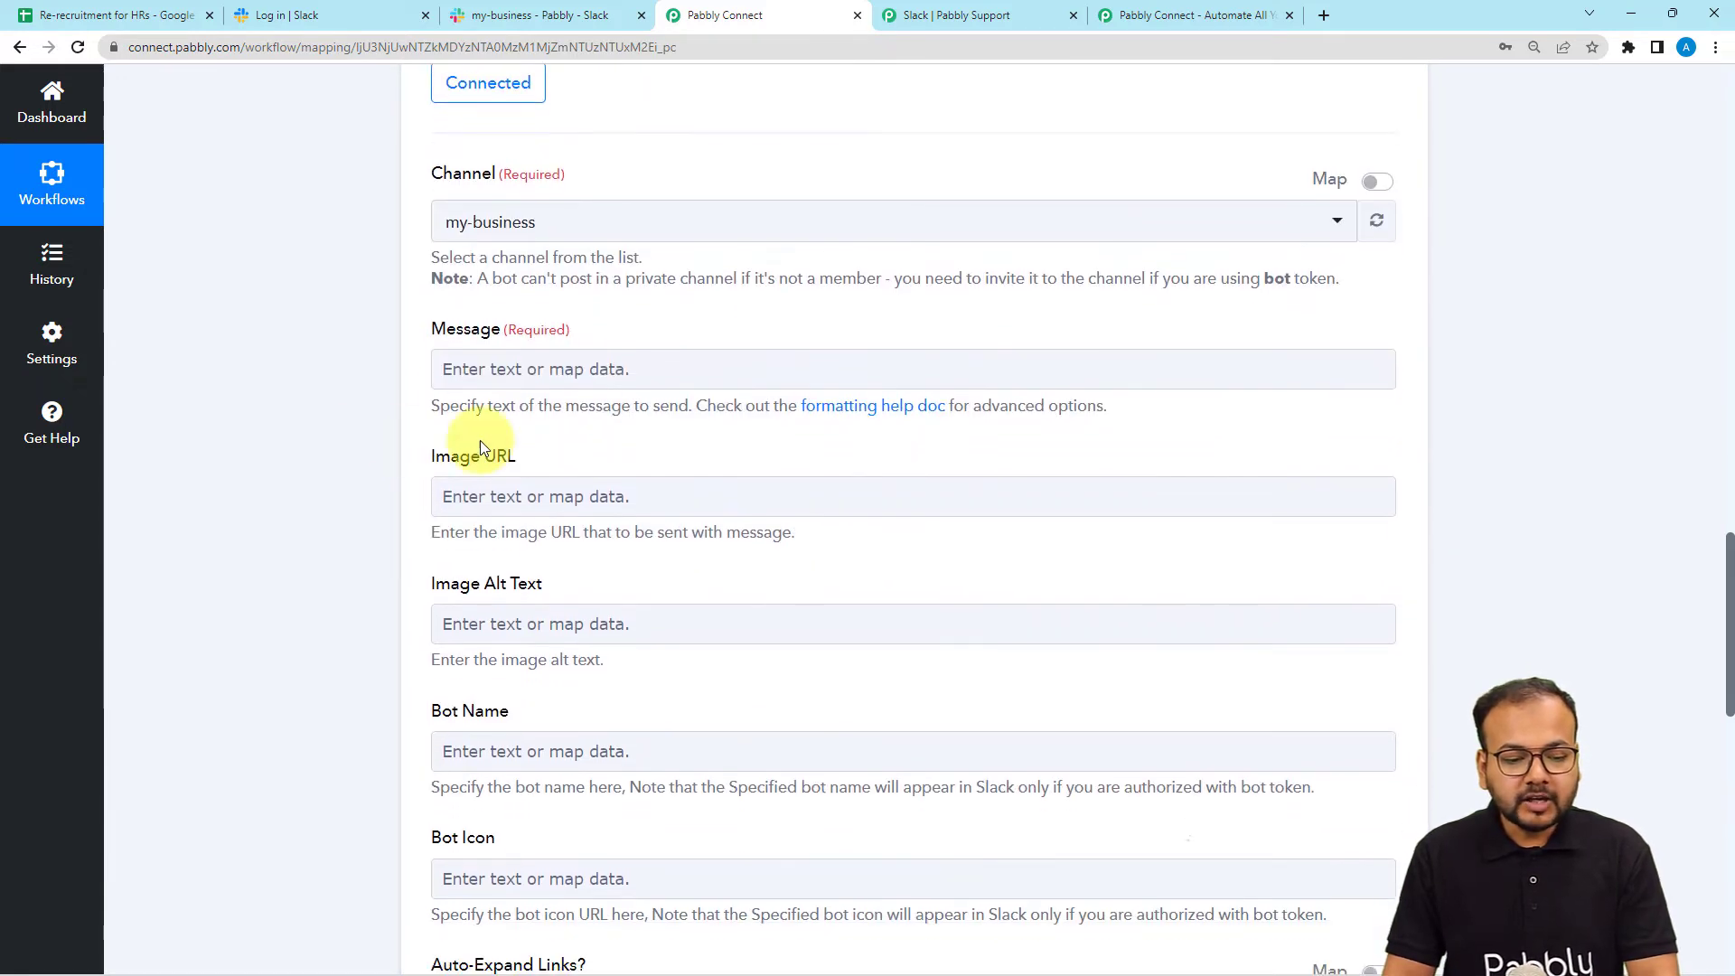
click(593, 369)
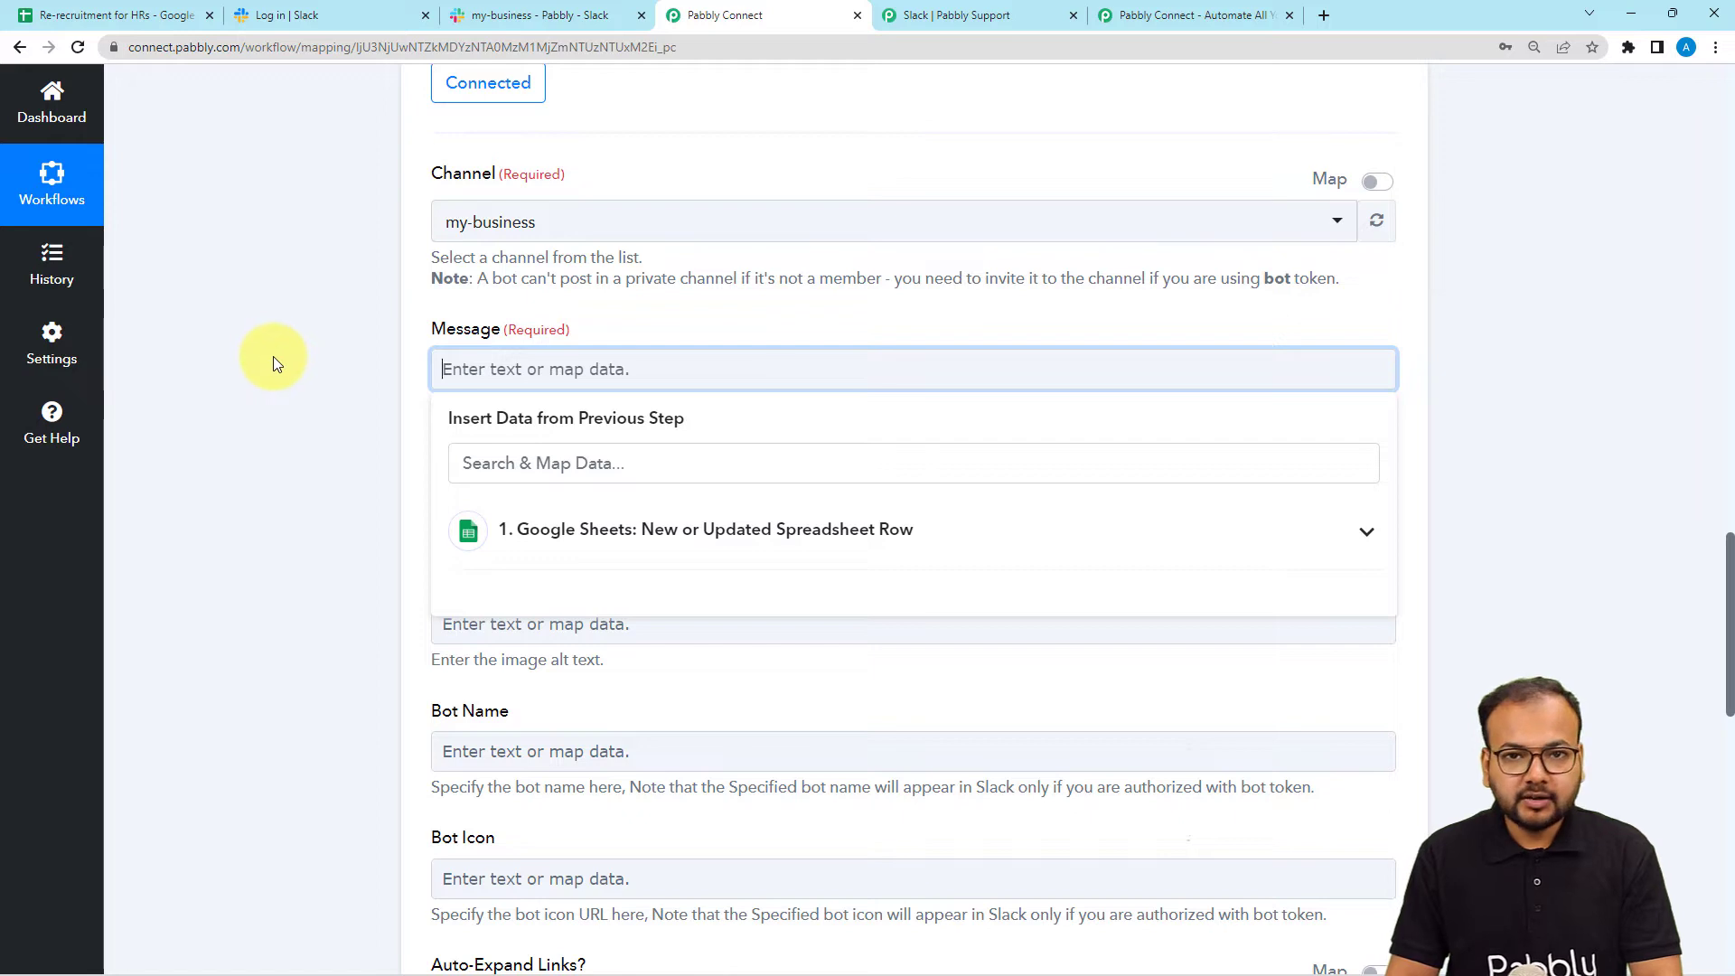
text(Hello Team,  I just added the data of a candidate in spreadsheet. Please check the spreadsheet and update the aopproval coloum within 8 hours so that I can get the message via automation. Keep it up. Thanks and Regards.)
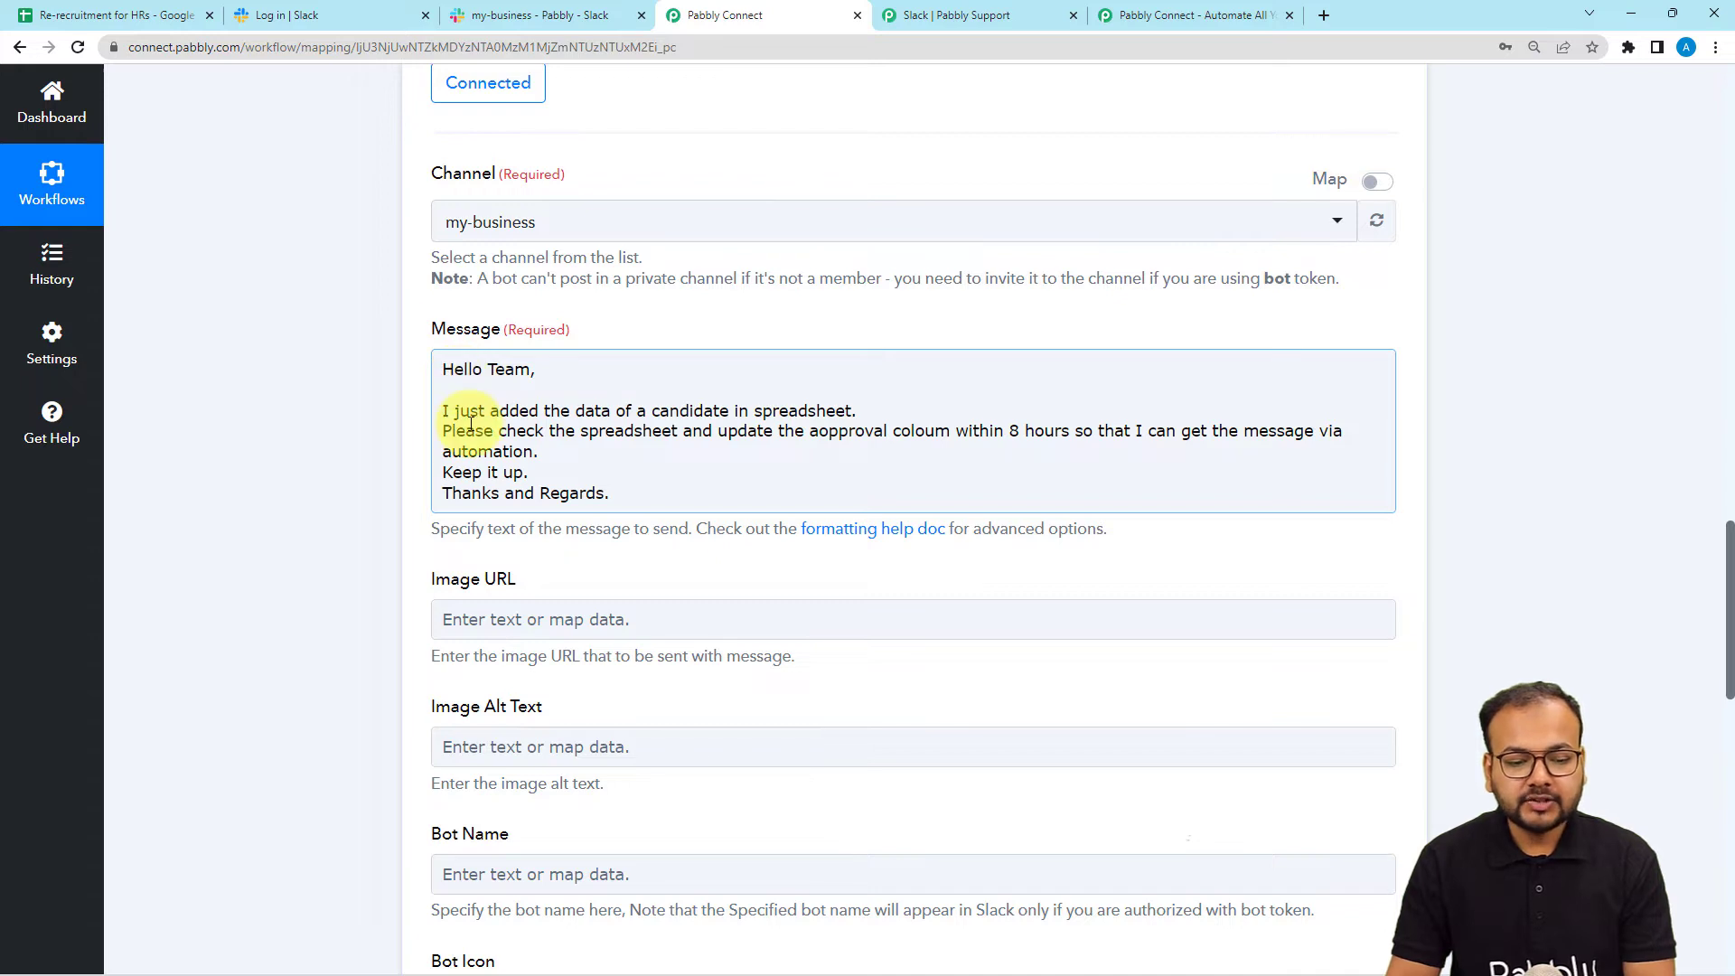
click(754, 414)
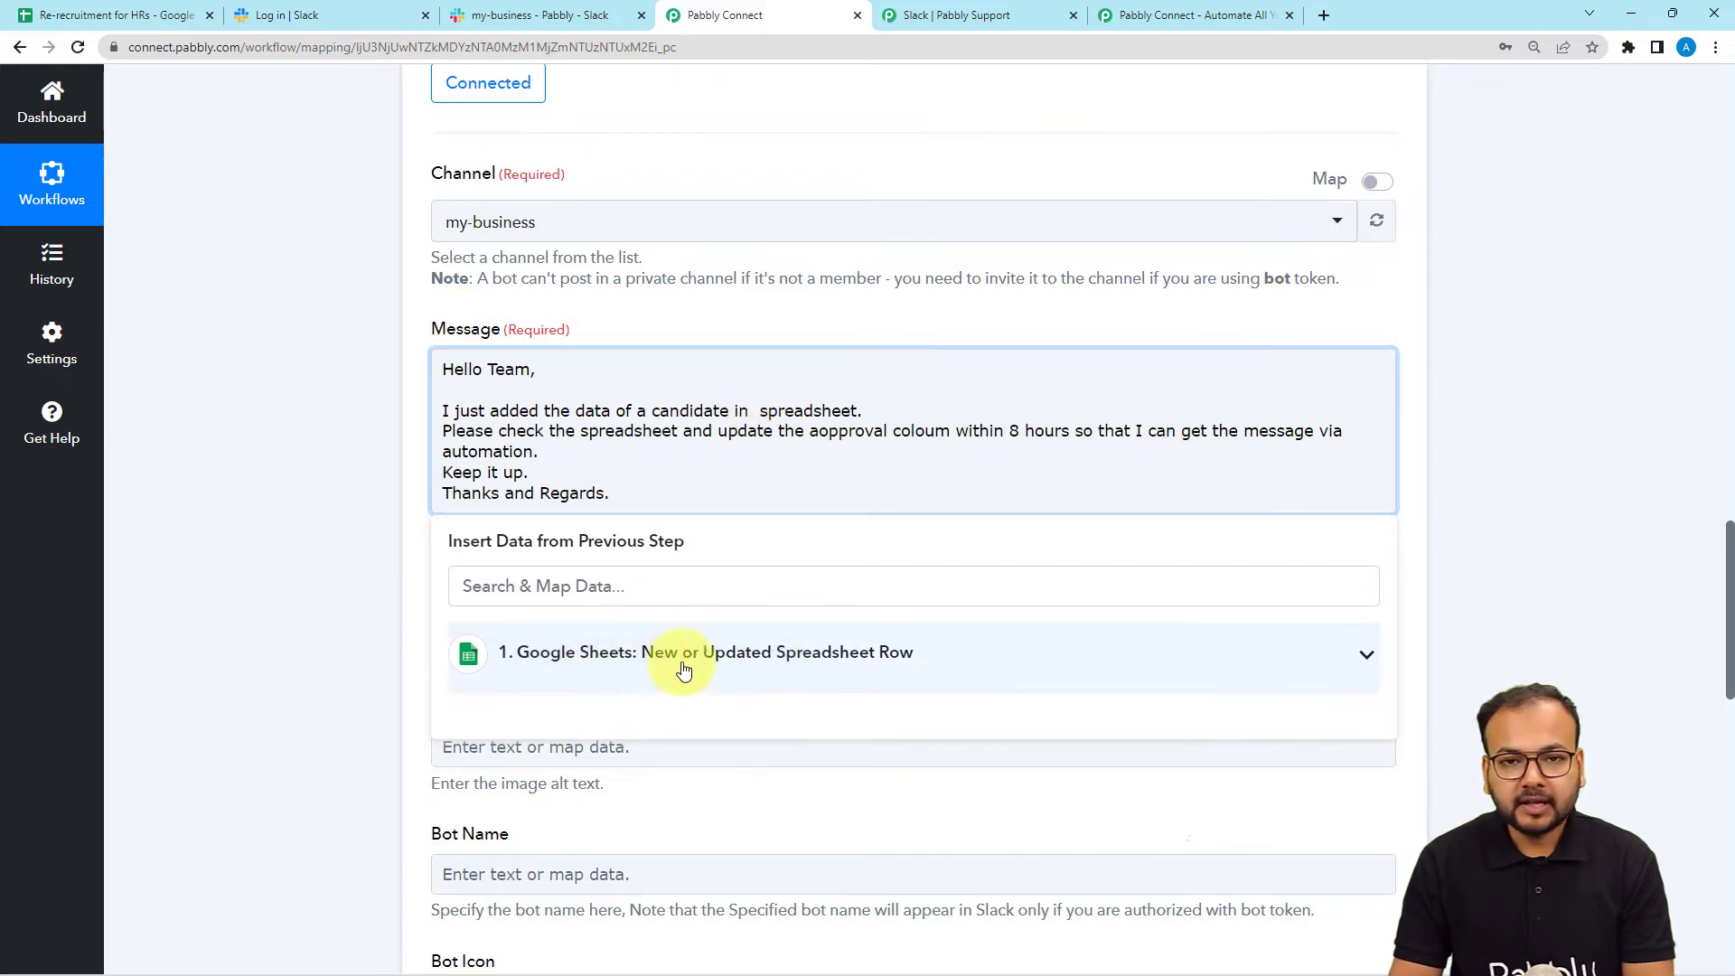
Insert the Google Sheets trigger's SpreadsheetName field after 'candidate in' in the message.
click(638, 666)
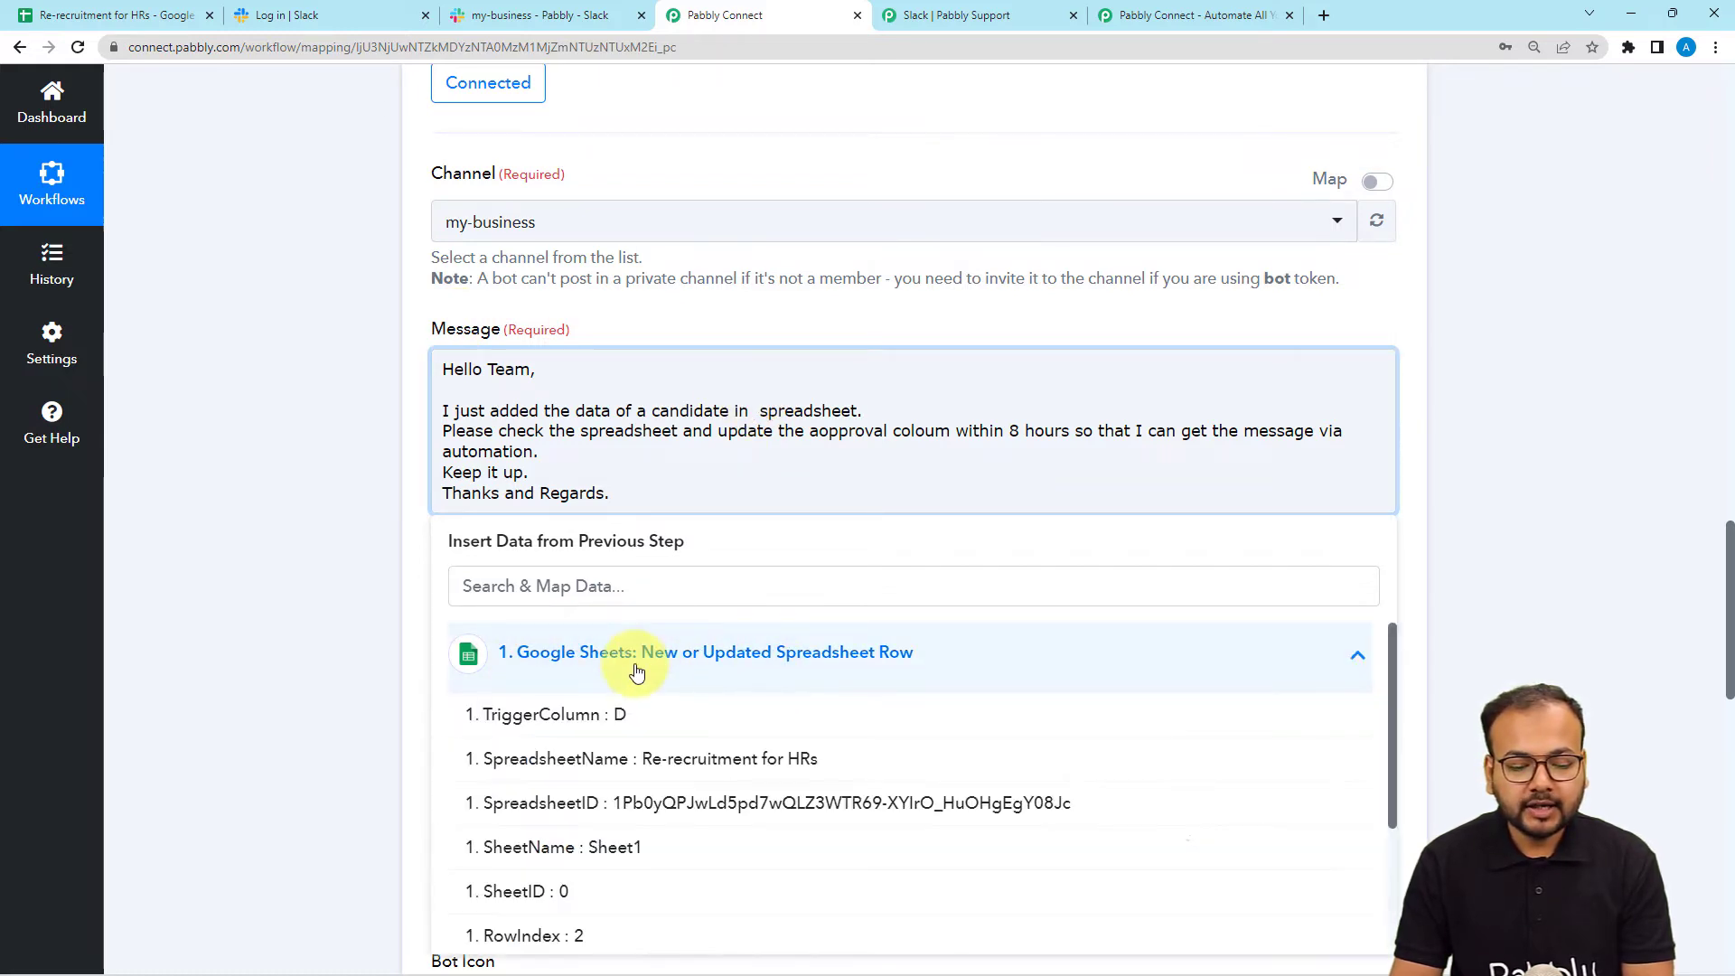
scroll(653, 779, down, 3)
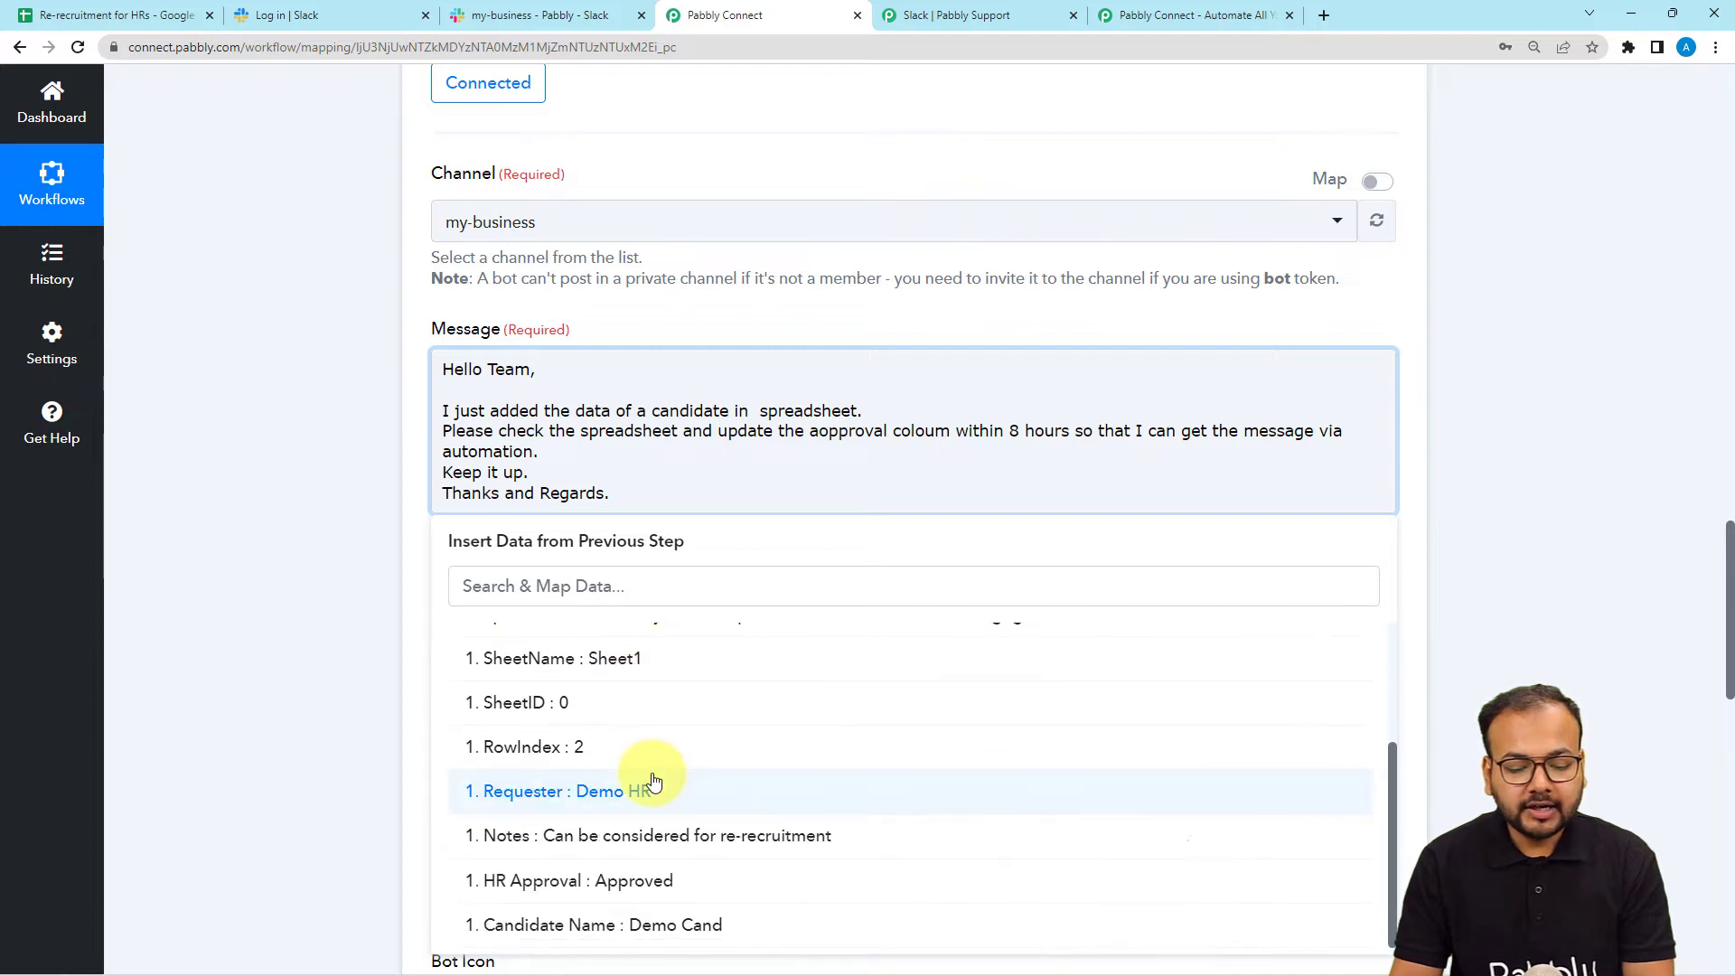
scroll(650, 778, up, 3)
scroll(649, 750, down, 3)
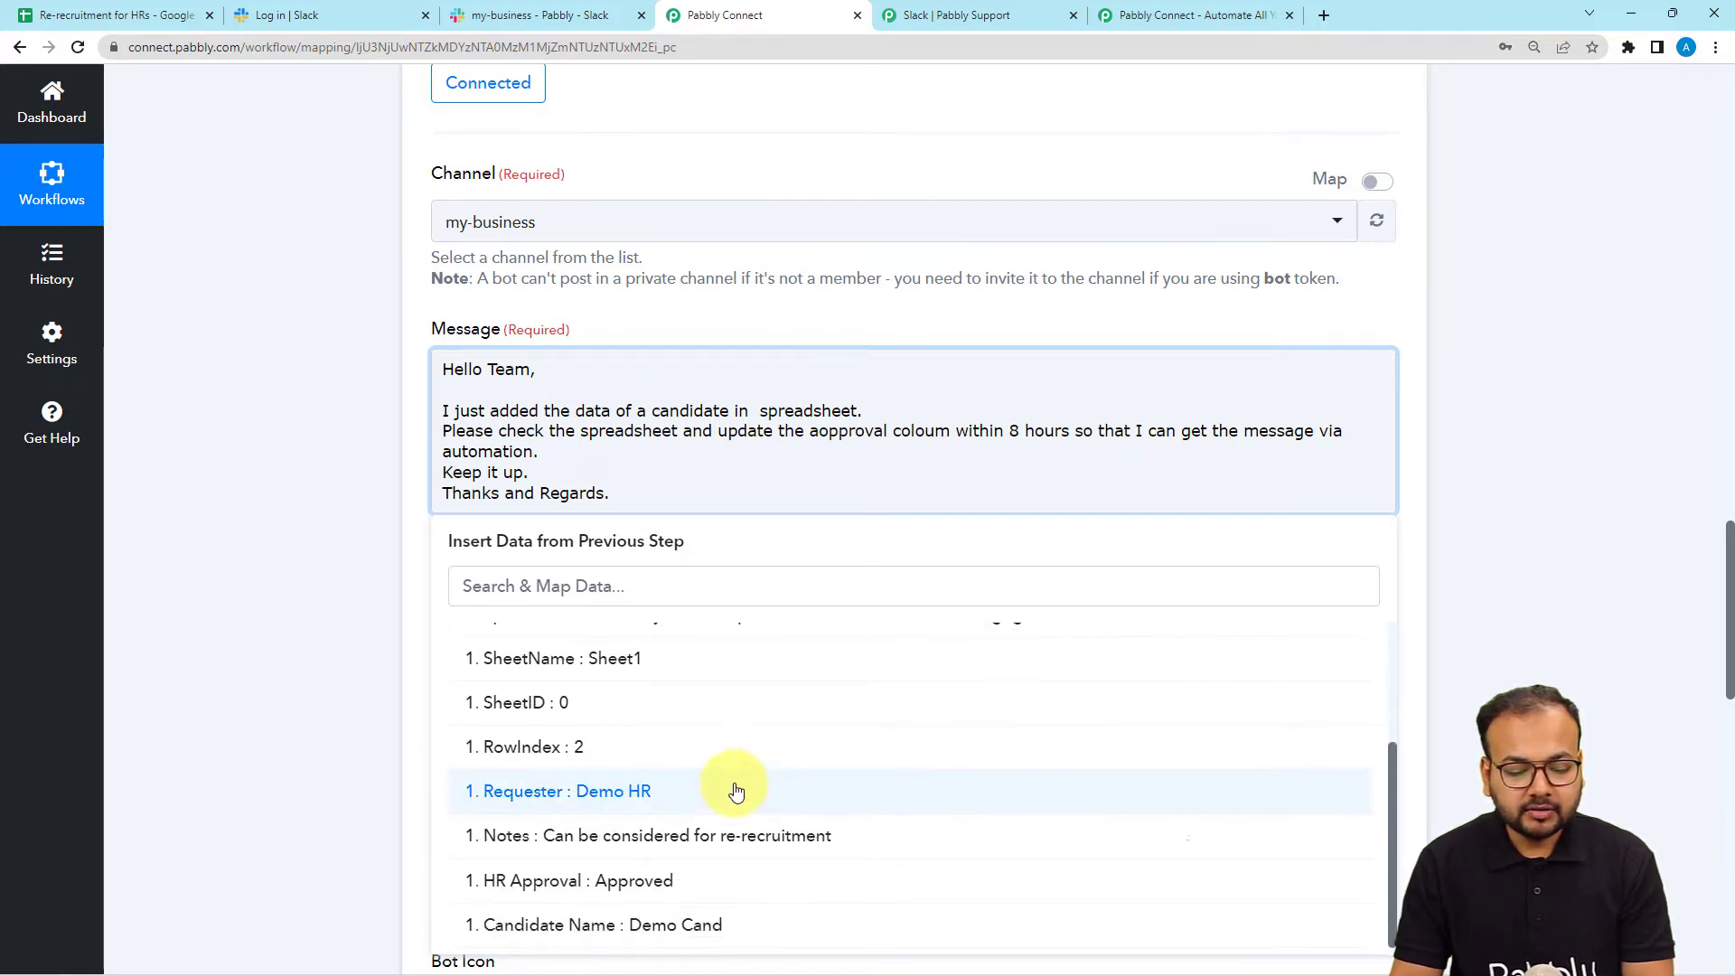
click(306, 447)
scroll(306, 446, up, 10)
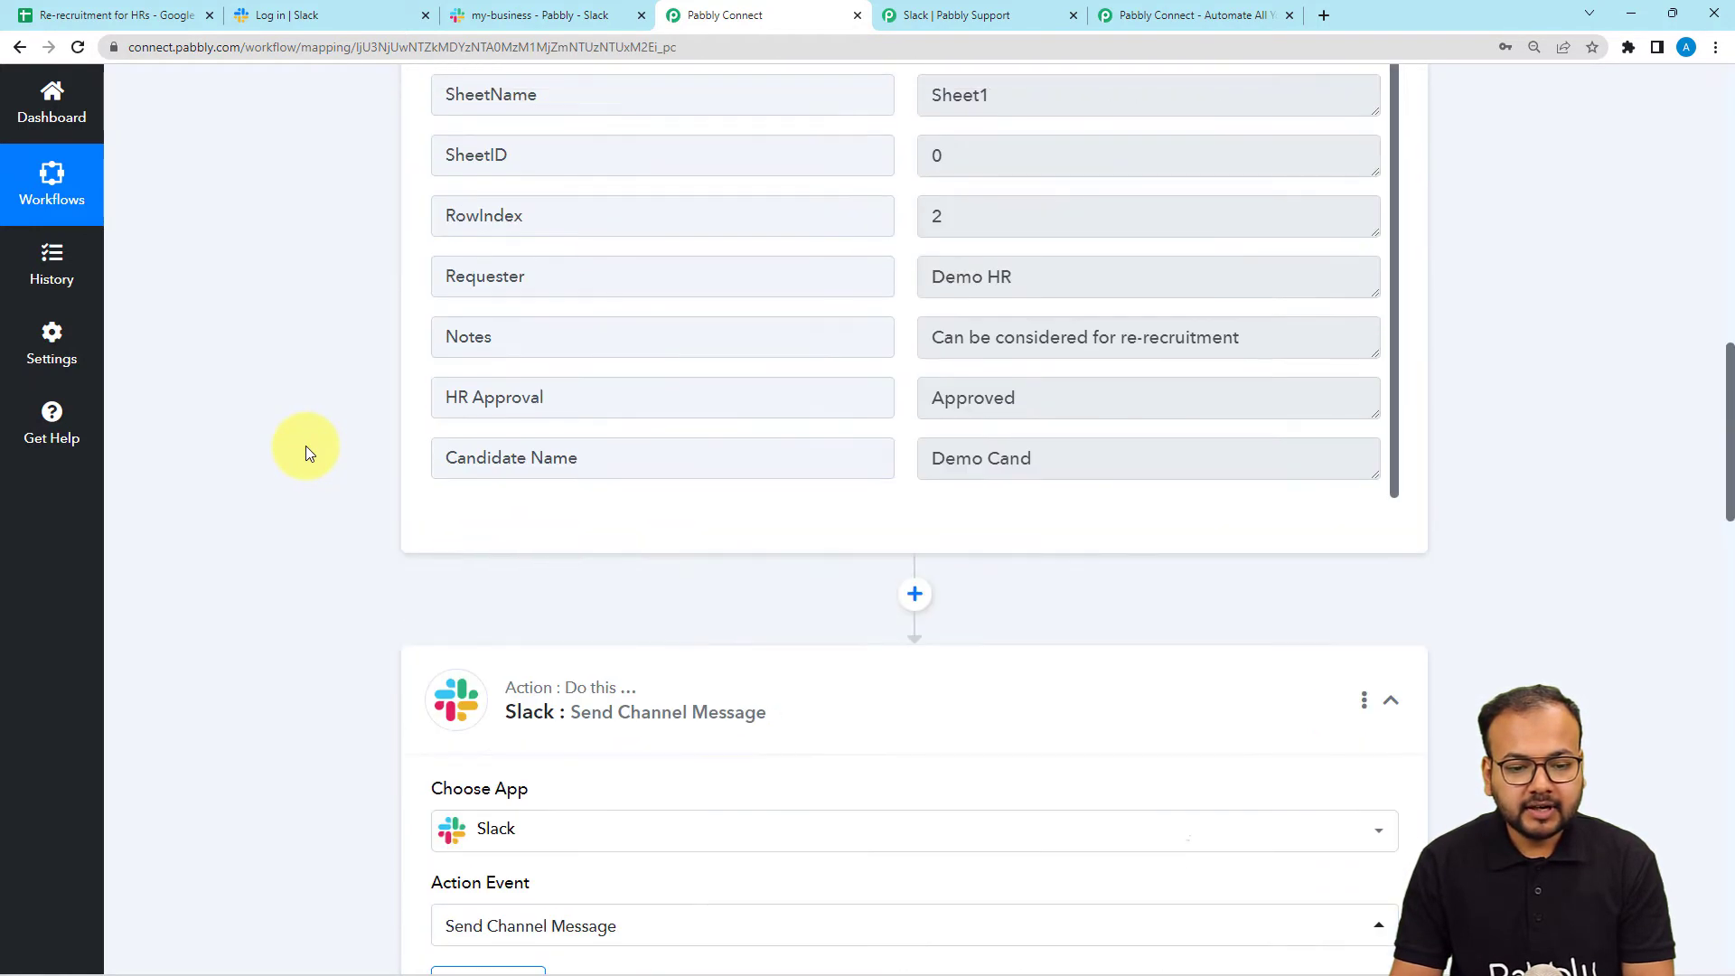
scroll(306, 447, down, 4)
scroll(305, 447, down, 7)
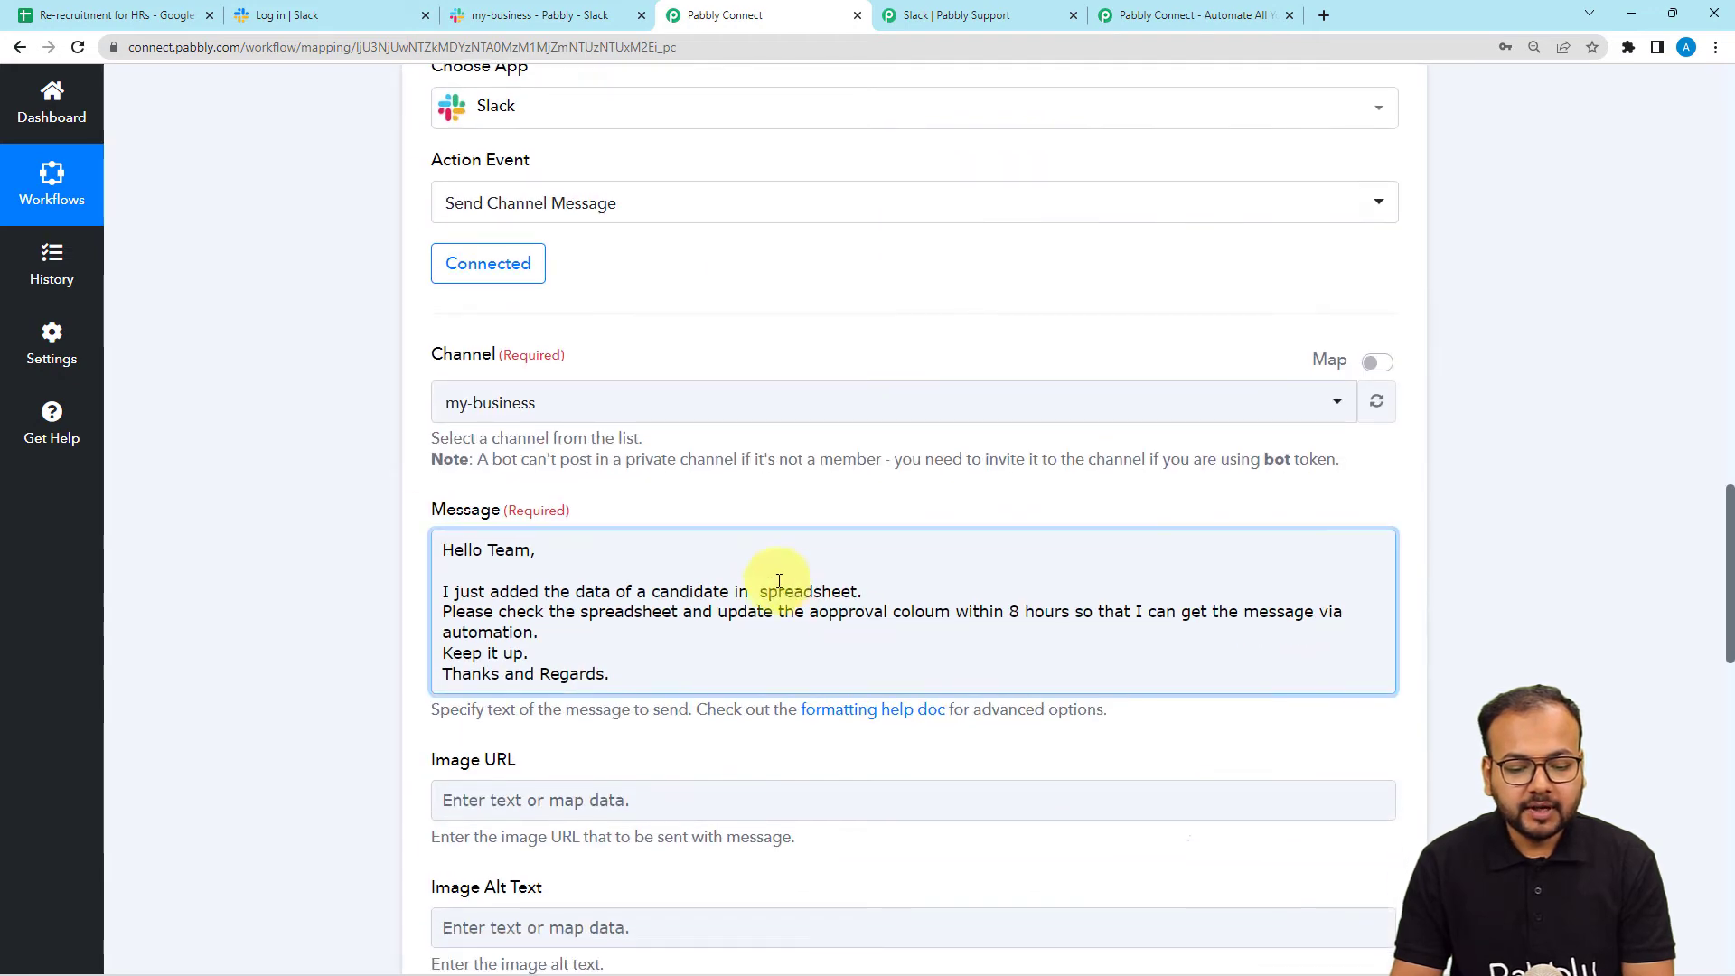
click(753, 593)
scroll(736, 627, down, 3)
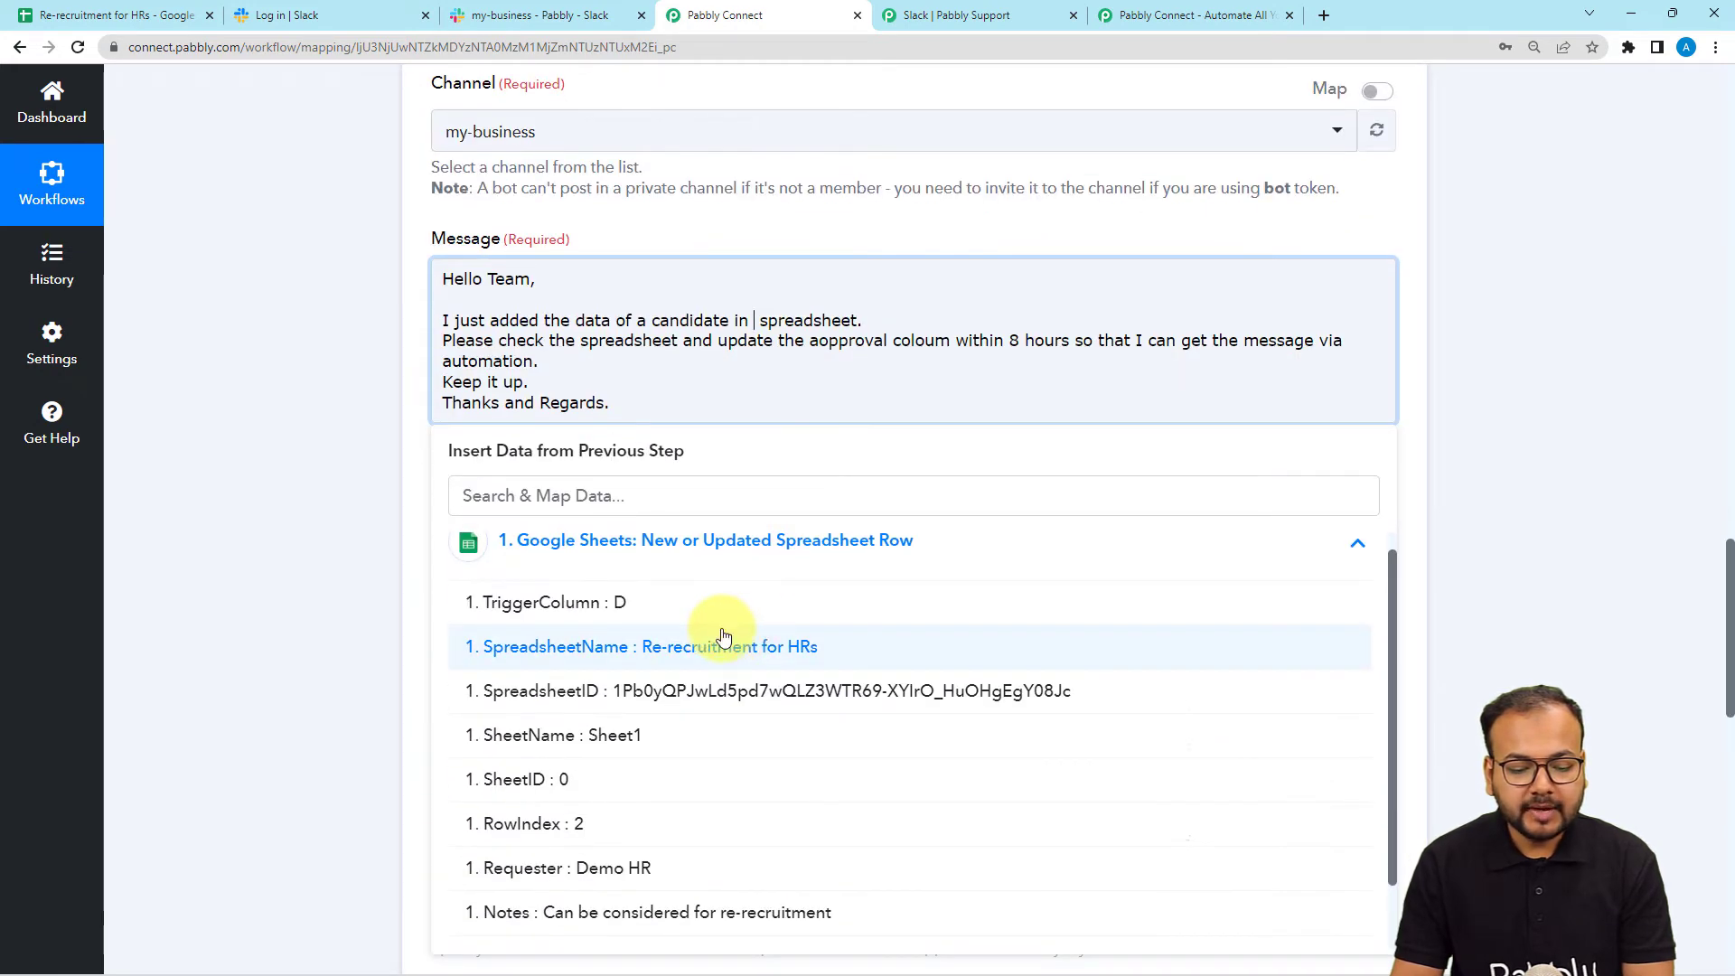
click(215, 381)
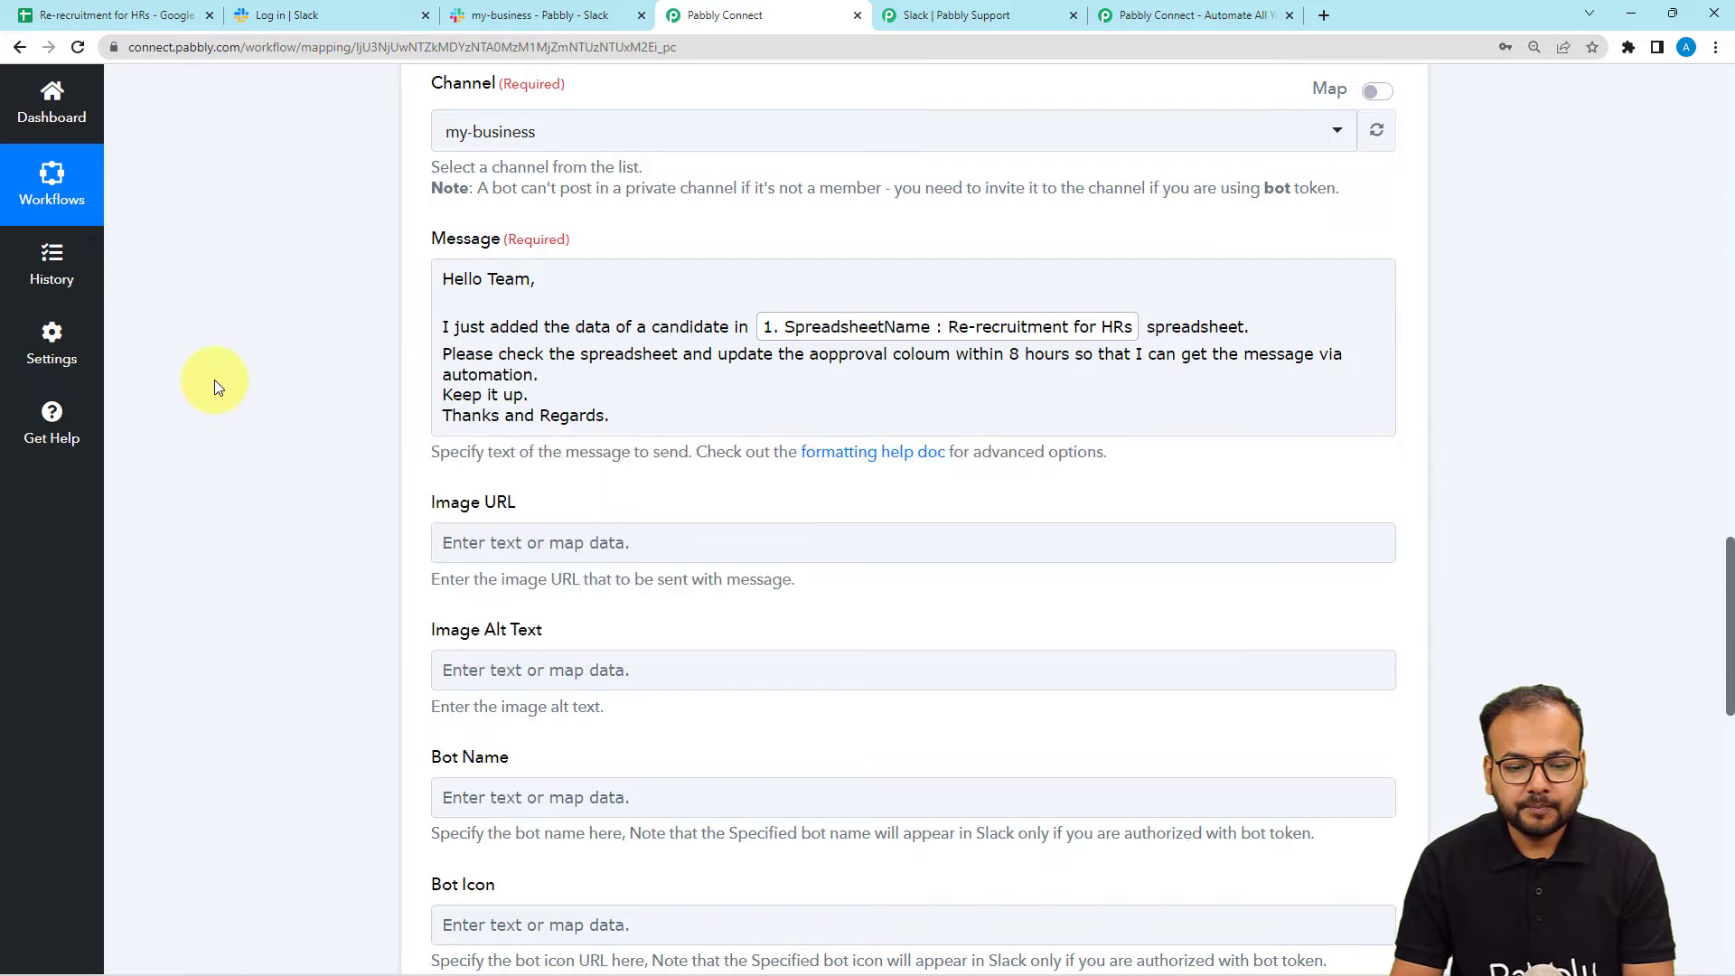
click(559, 364)
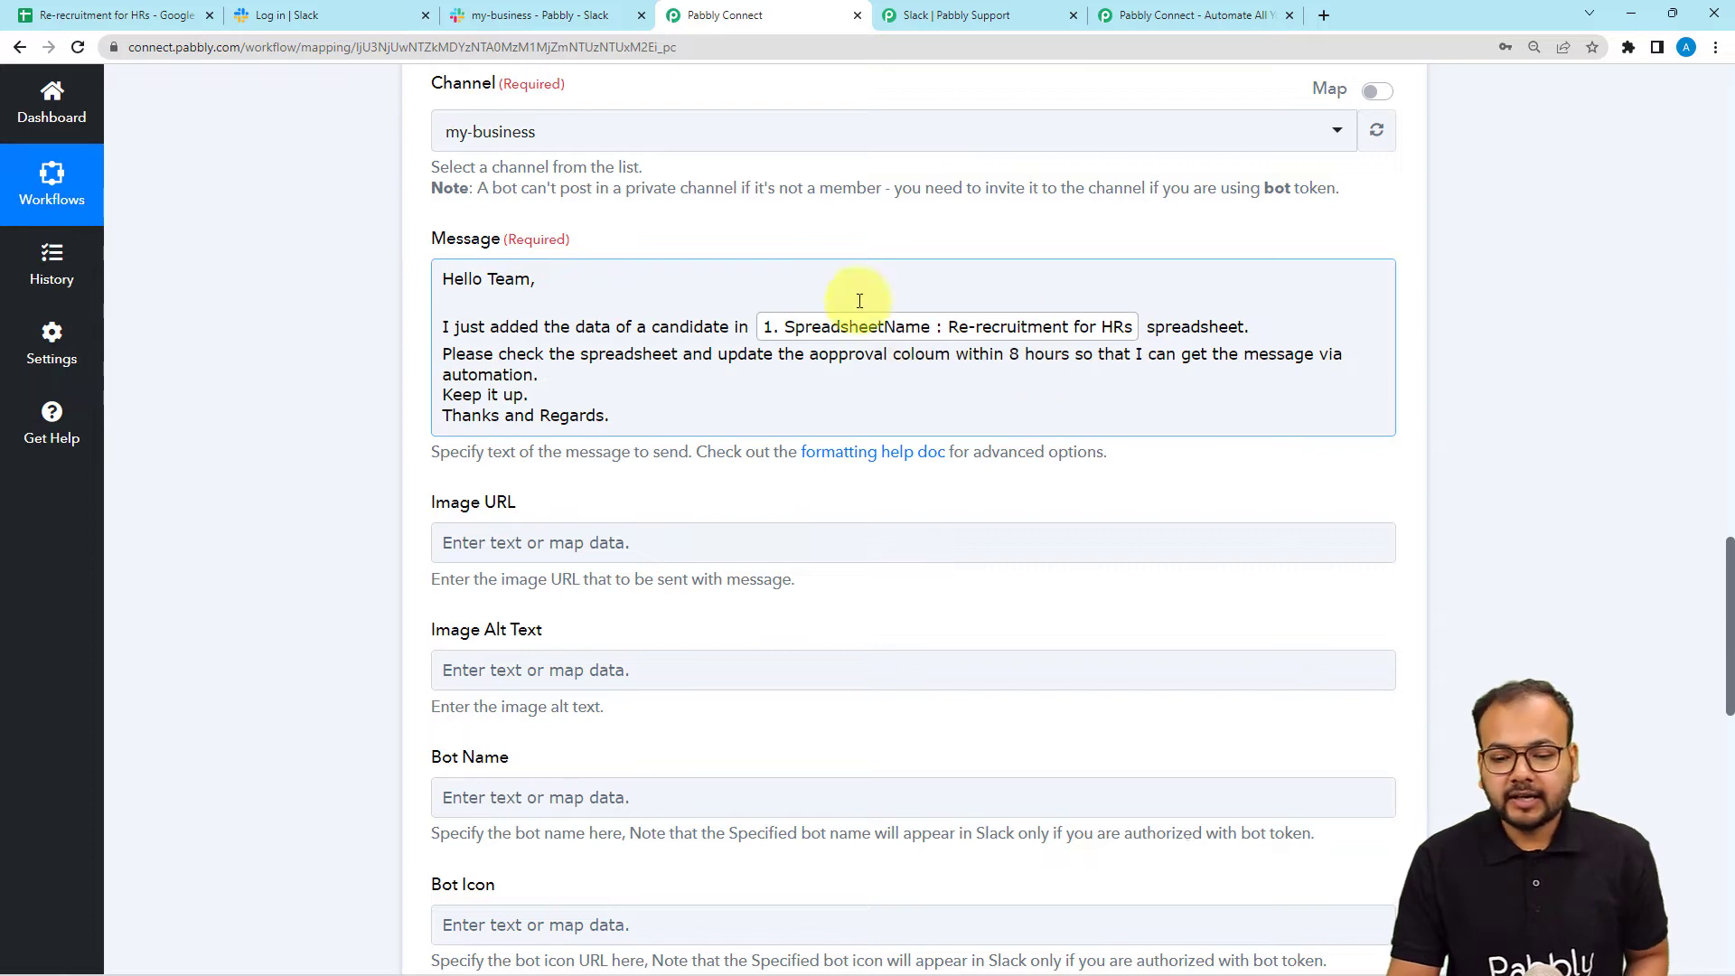
click(276, 452)
Review the remaining options (Auto-Expand Links, Link Usernames True) and check the my-business channel.
scroll(292, 452, down, 4)
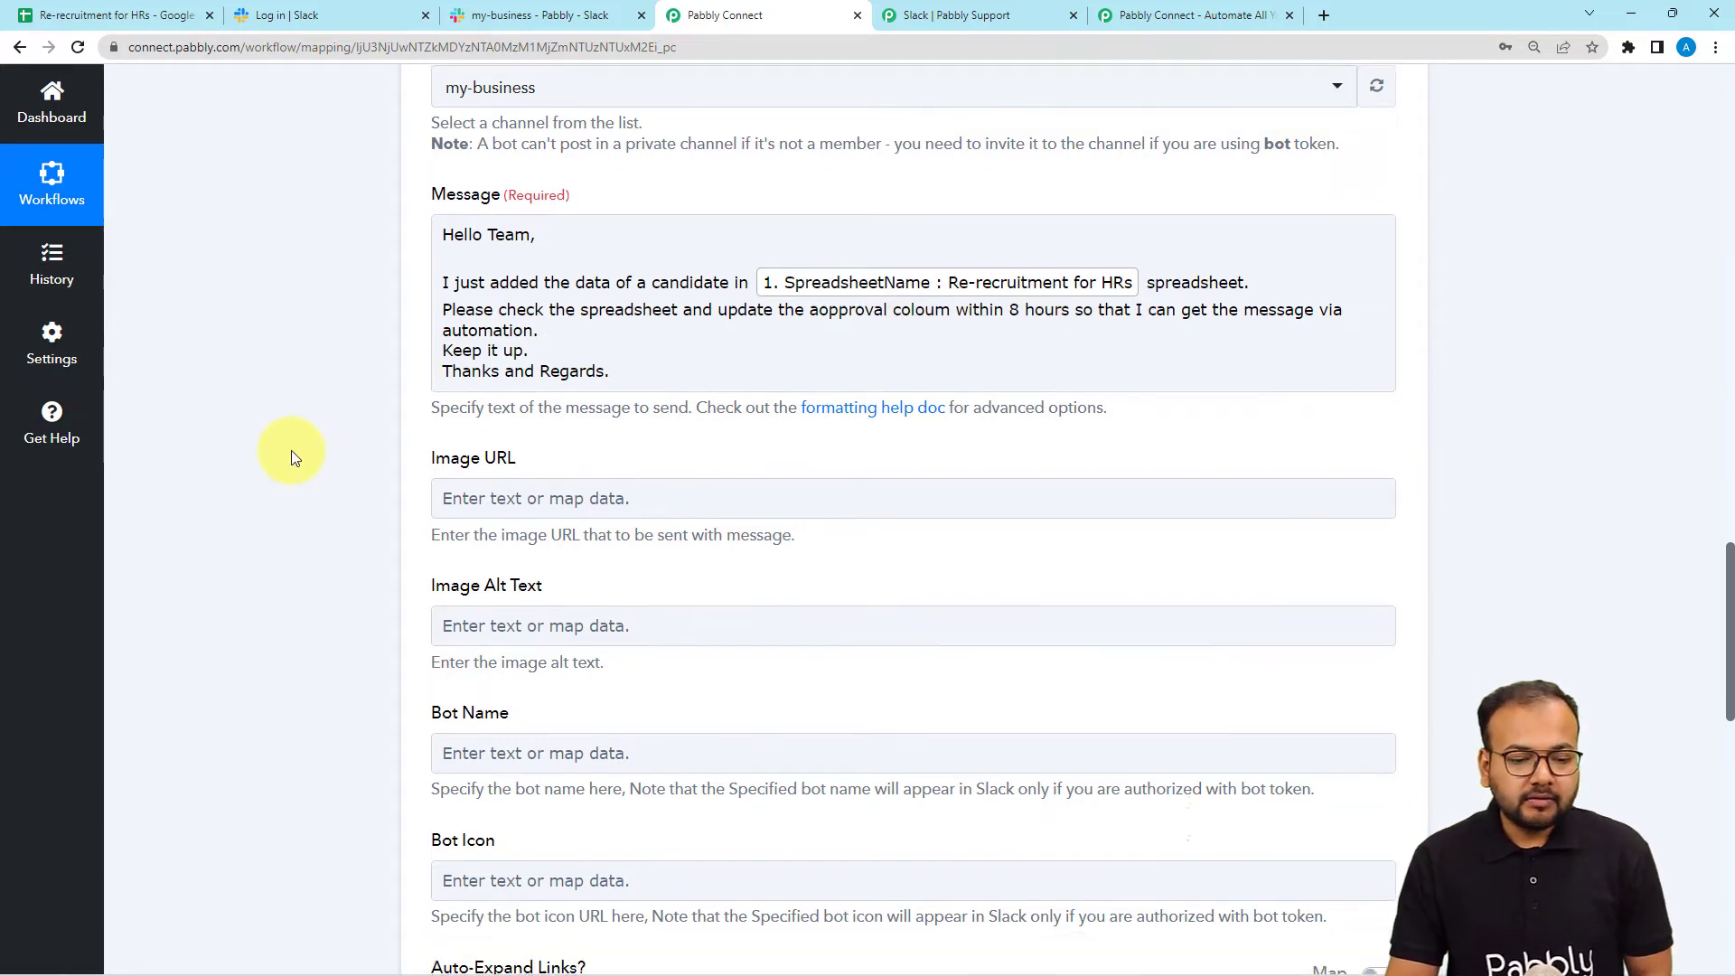
scroll(291, 450, down, 4)
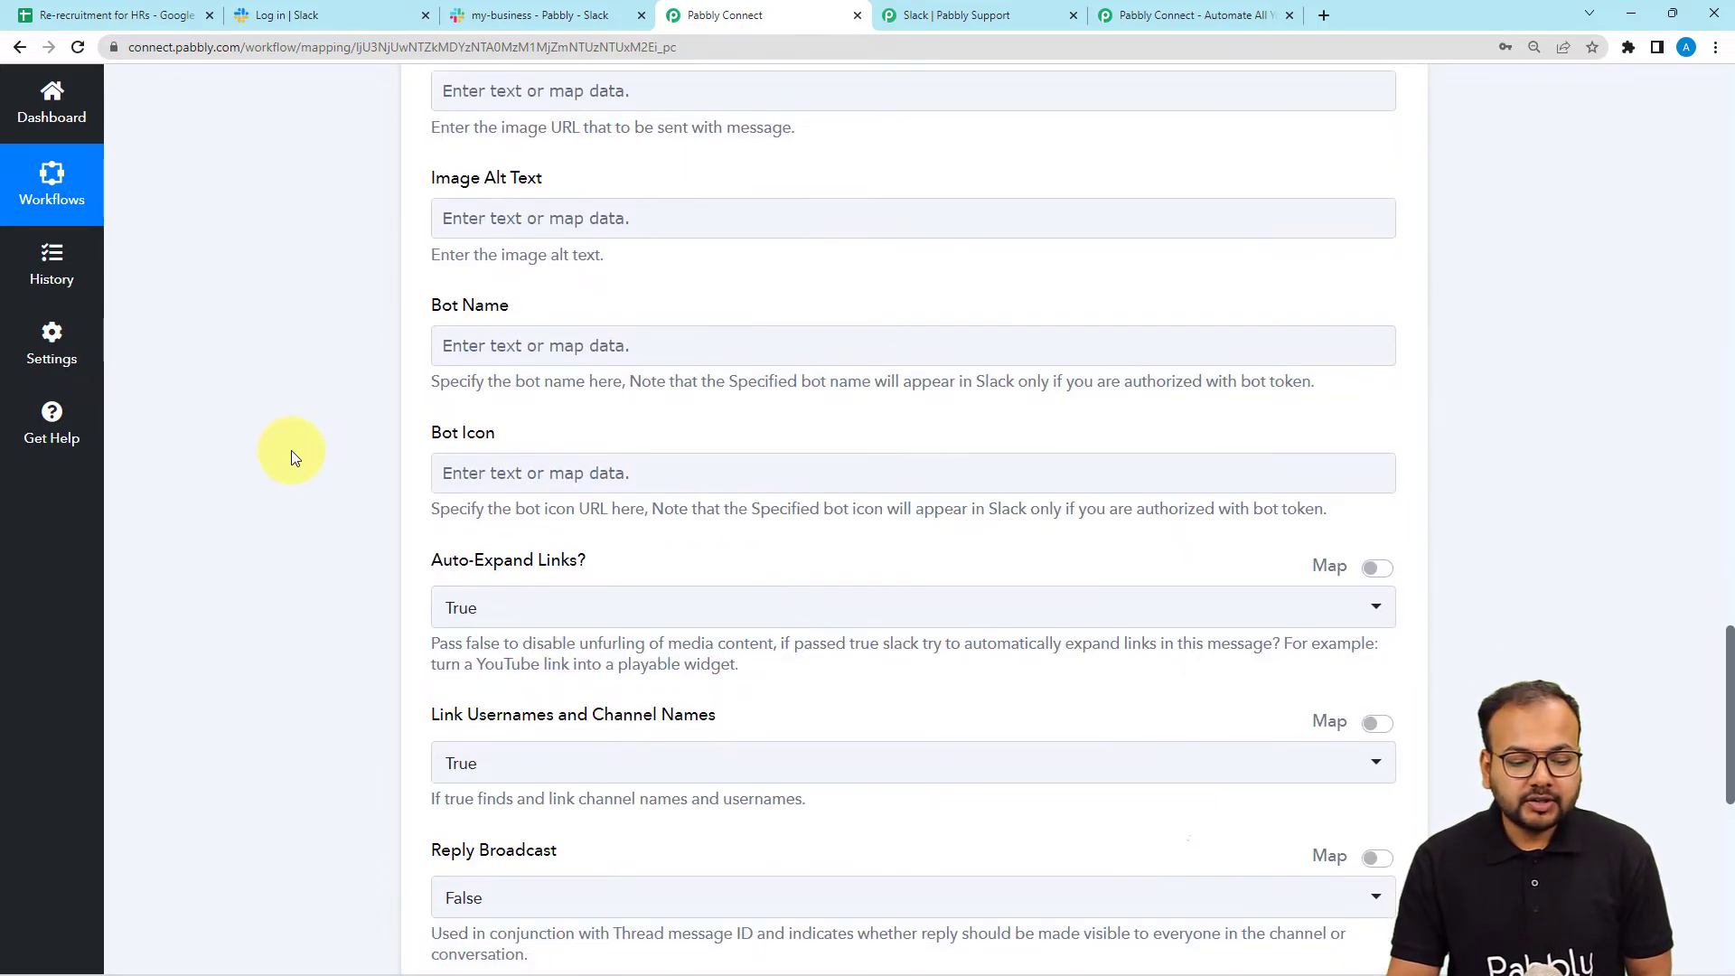
scroll(291, 450, up, 3)
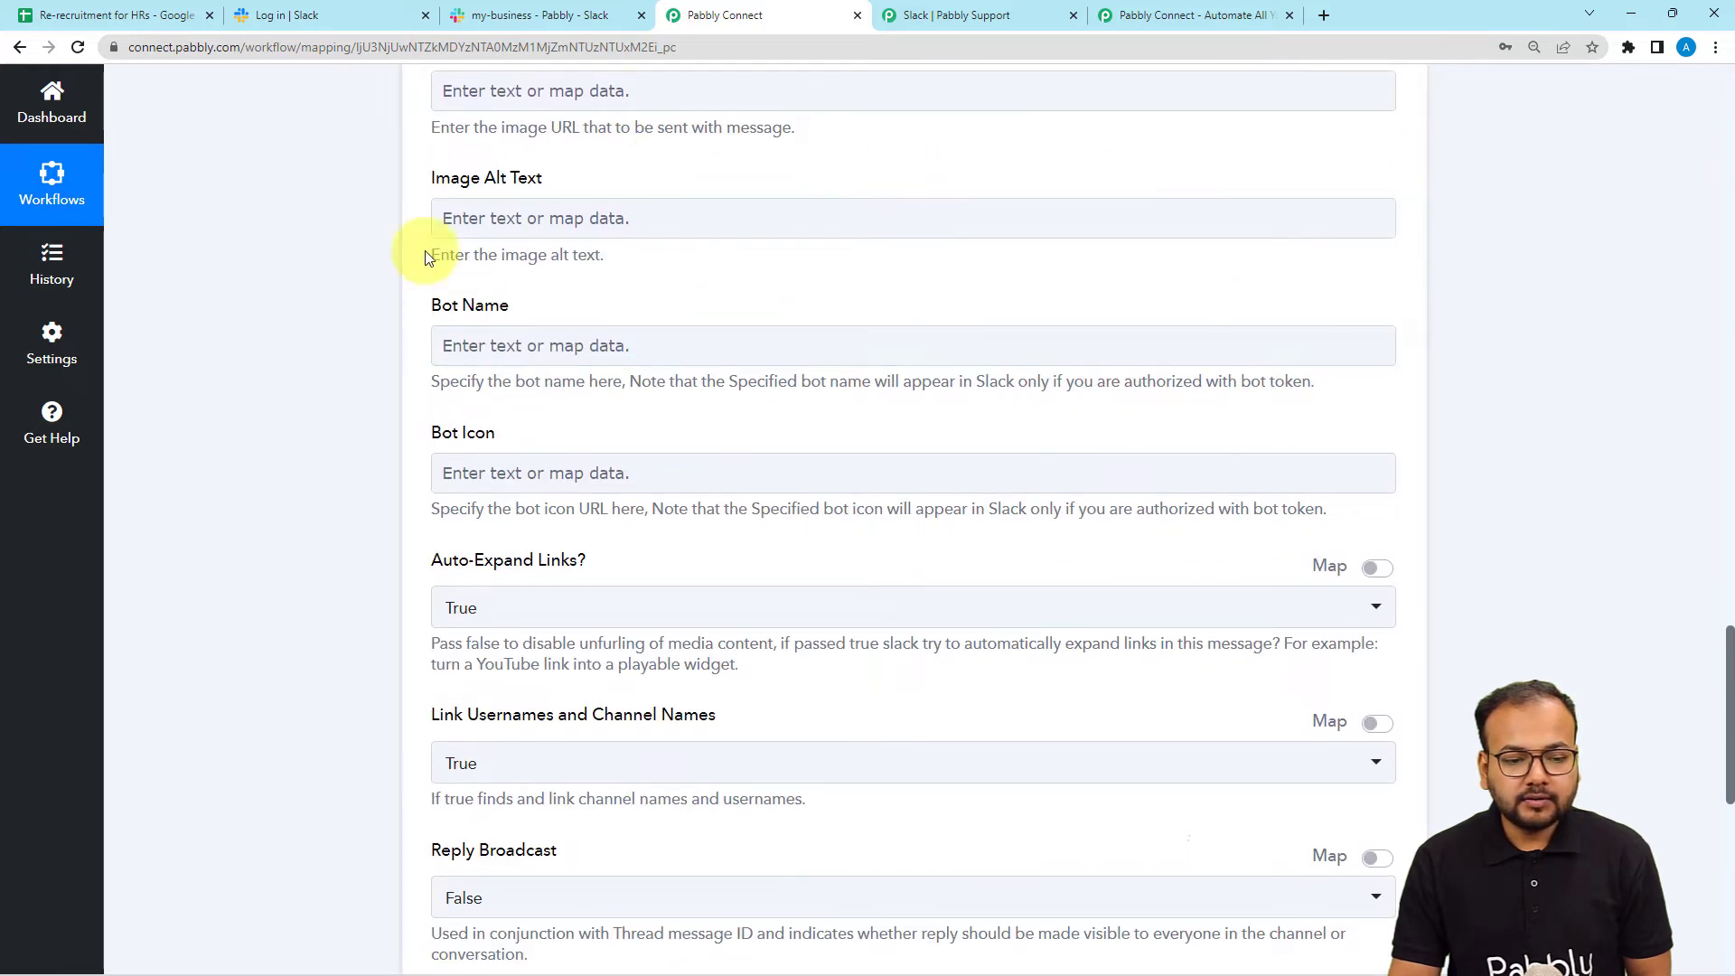
scroll(257, 331, down, 3)
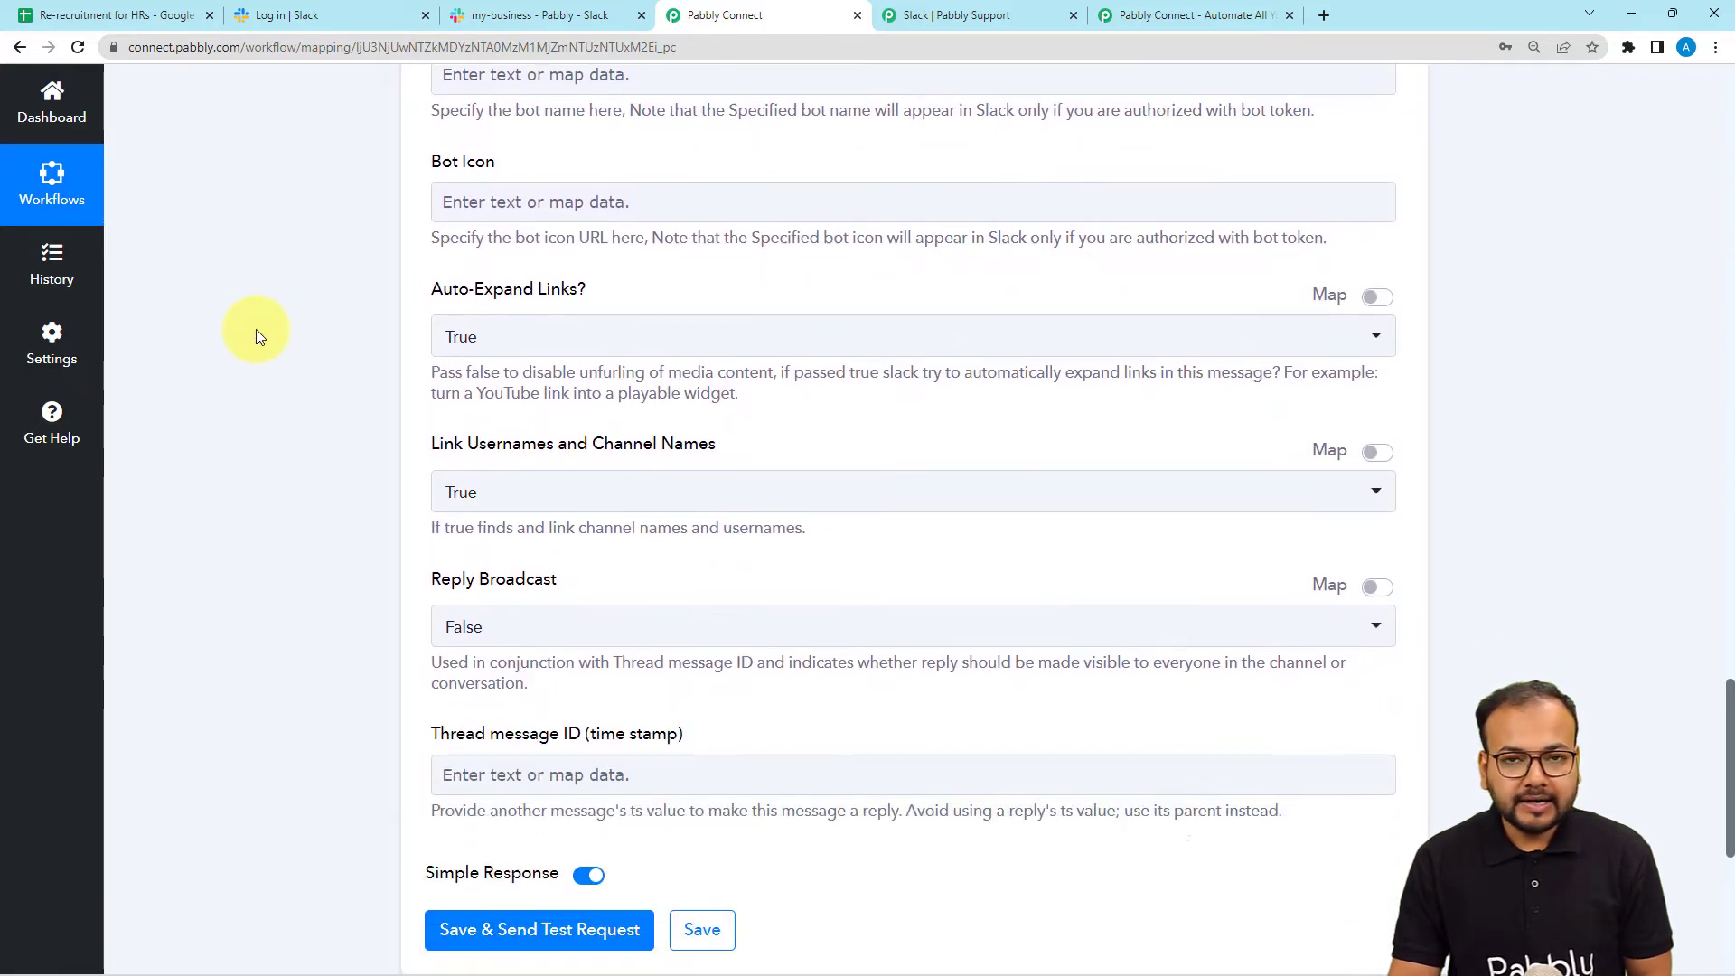
scroll(257, 334, down, 1)
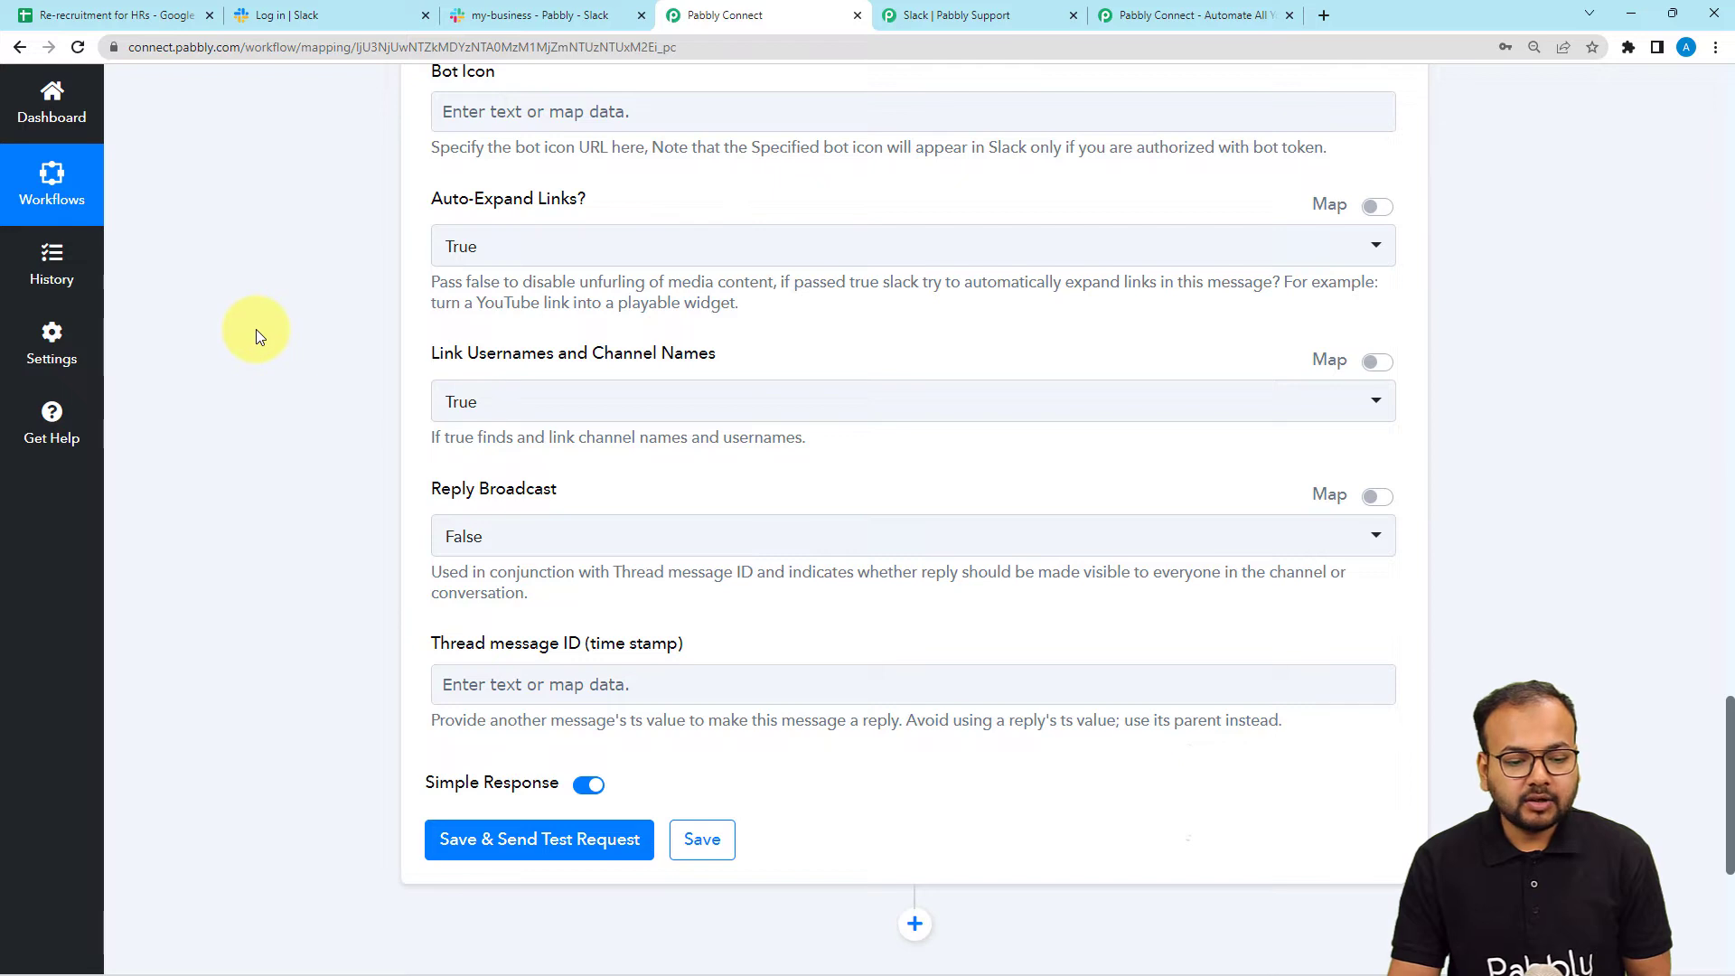
scroll(258, 334, down, 4)
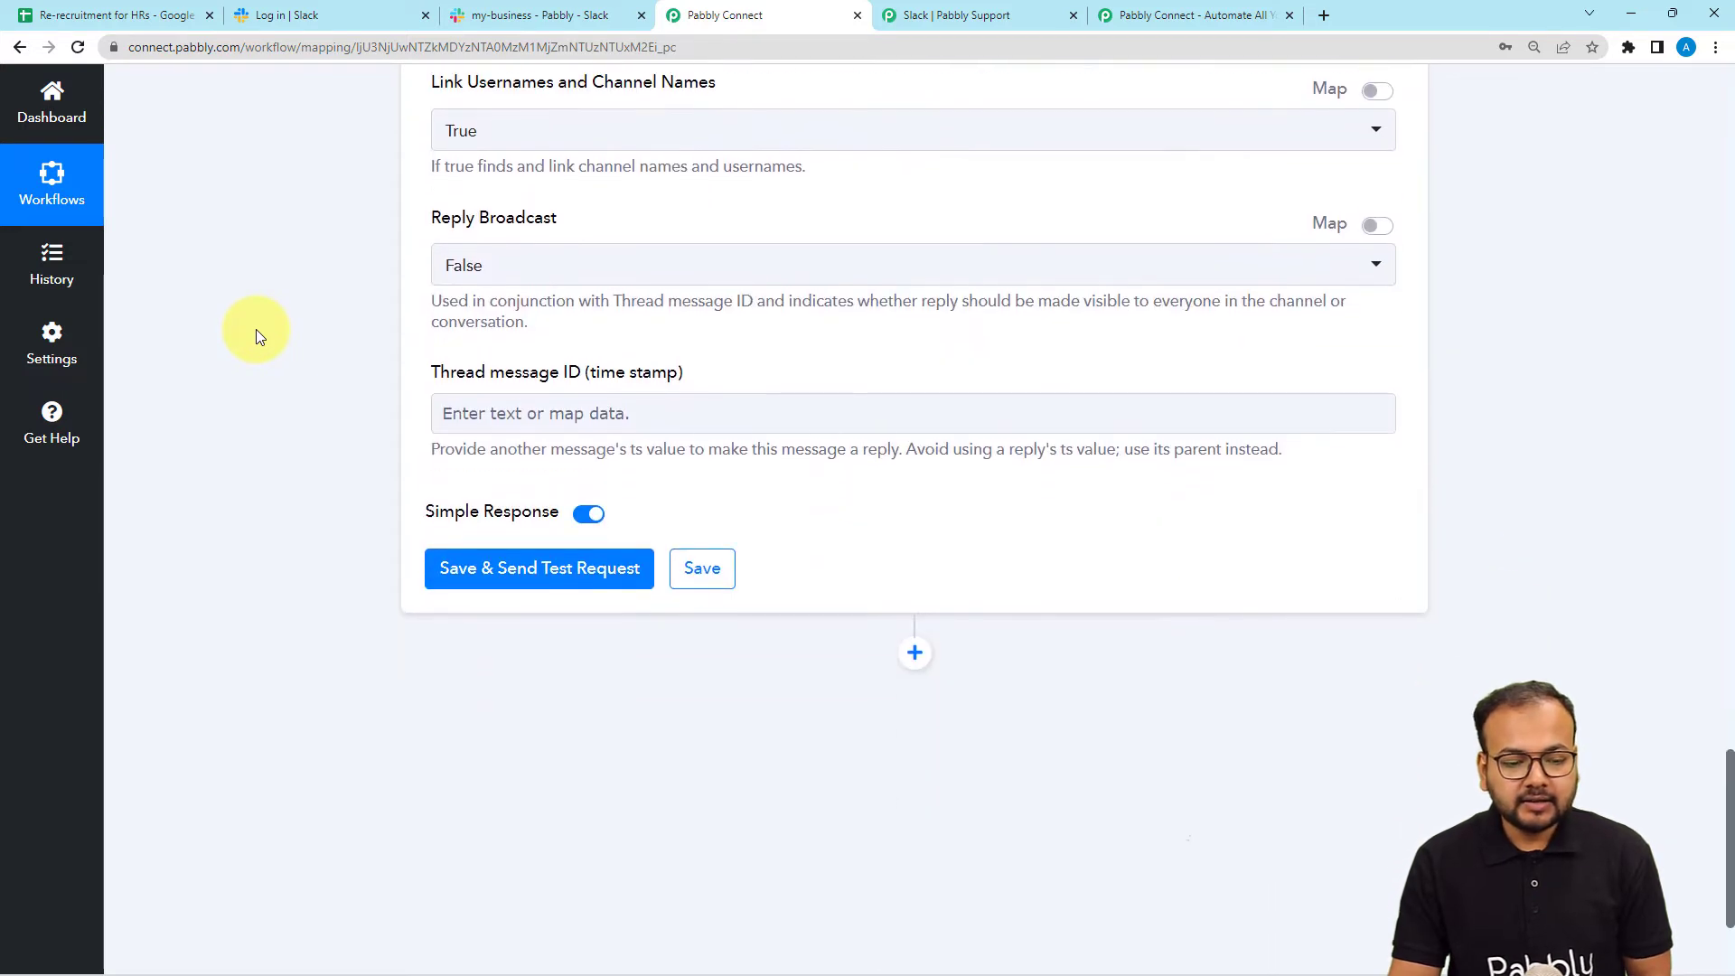
scroll(257, 334, down, 2)
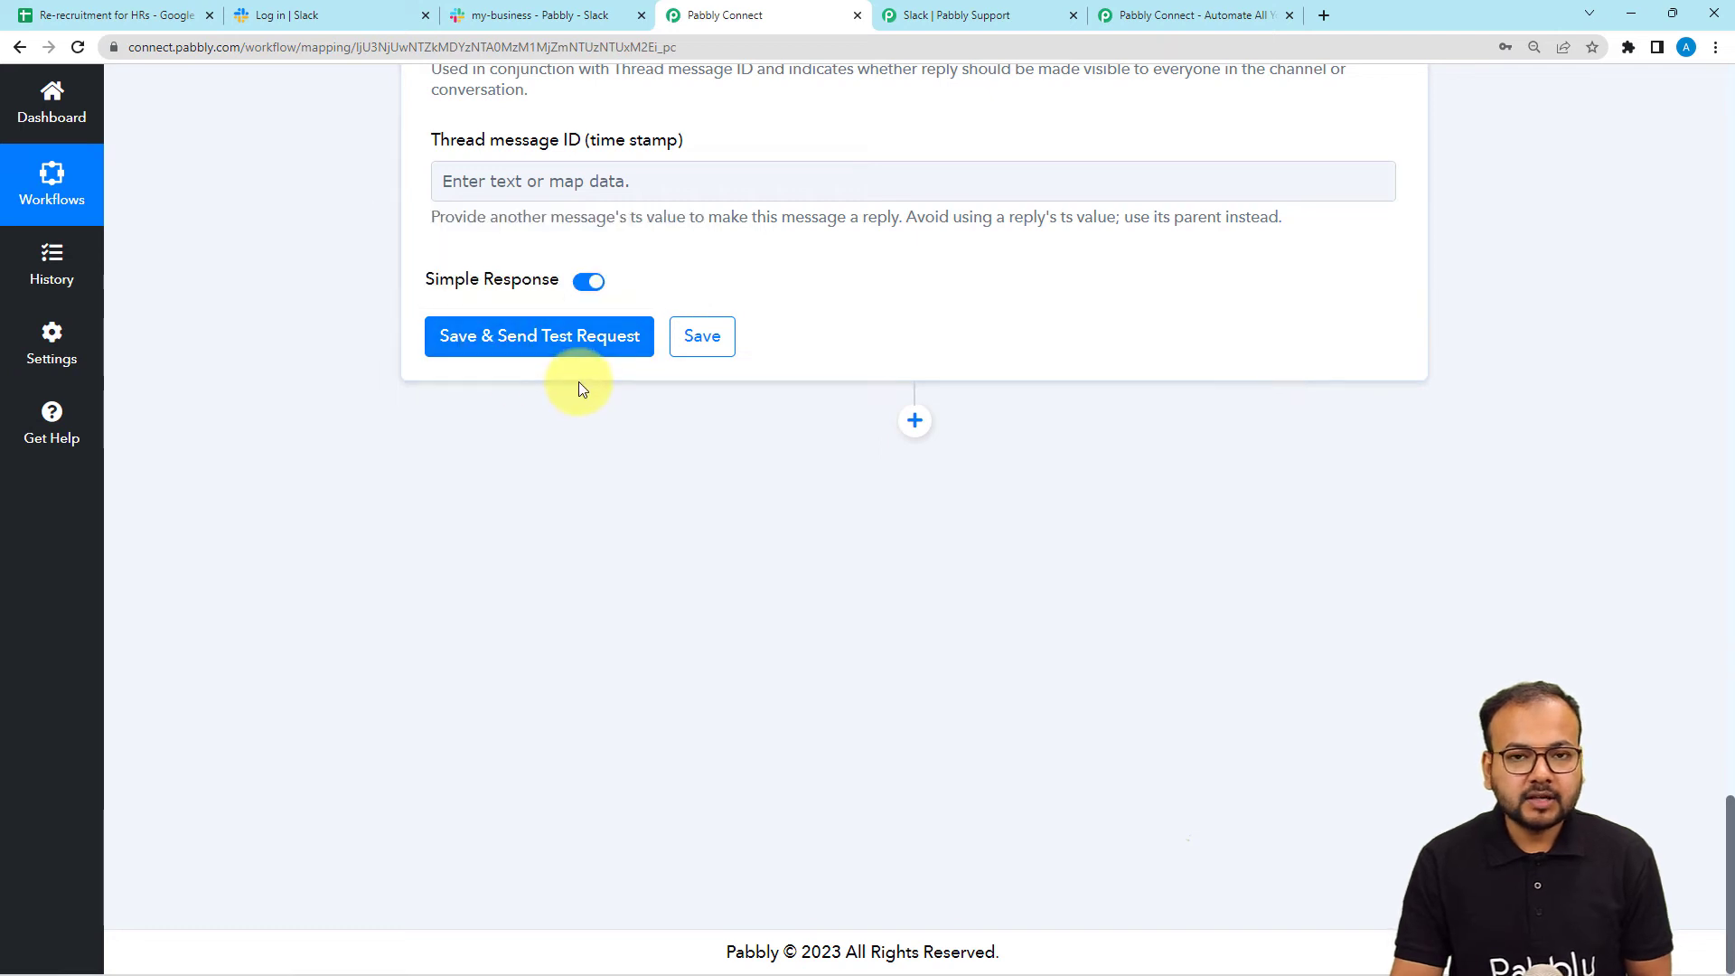
click(469, 16)
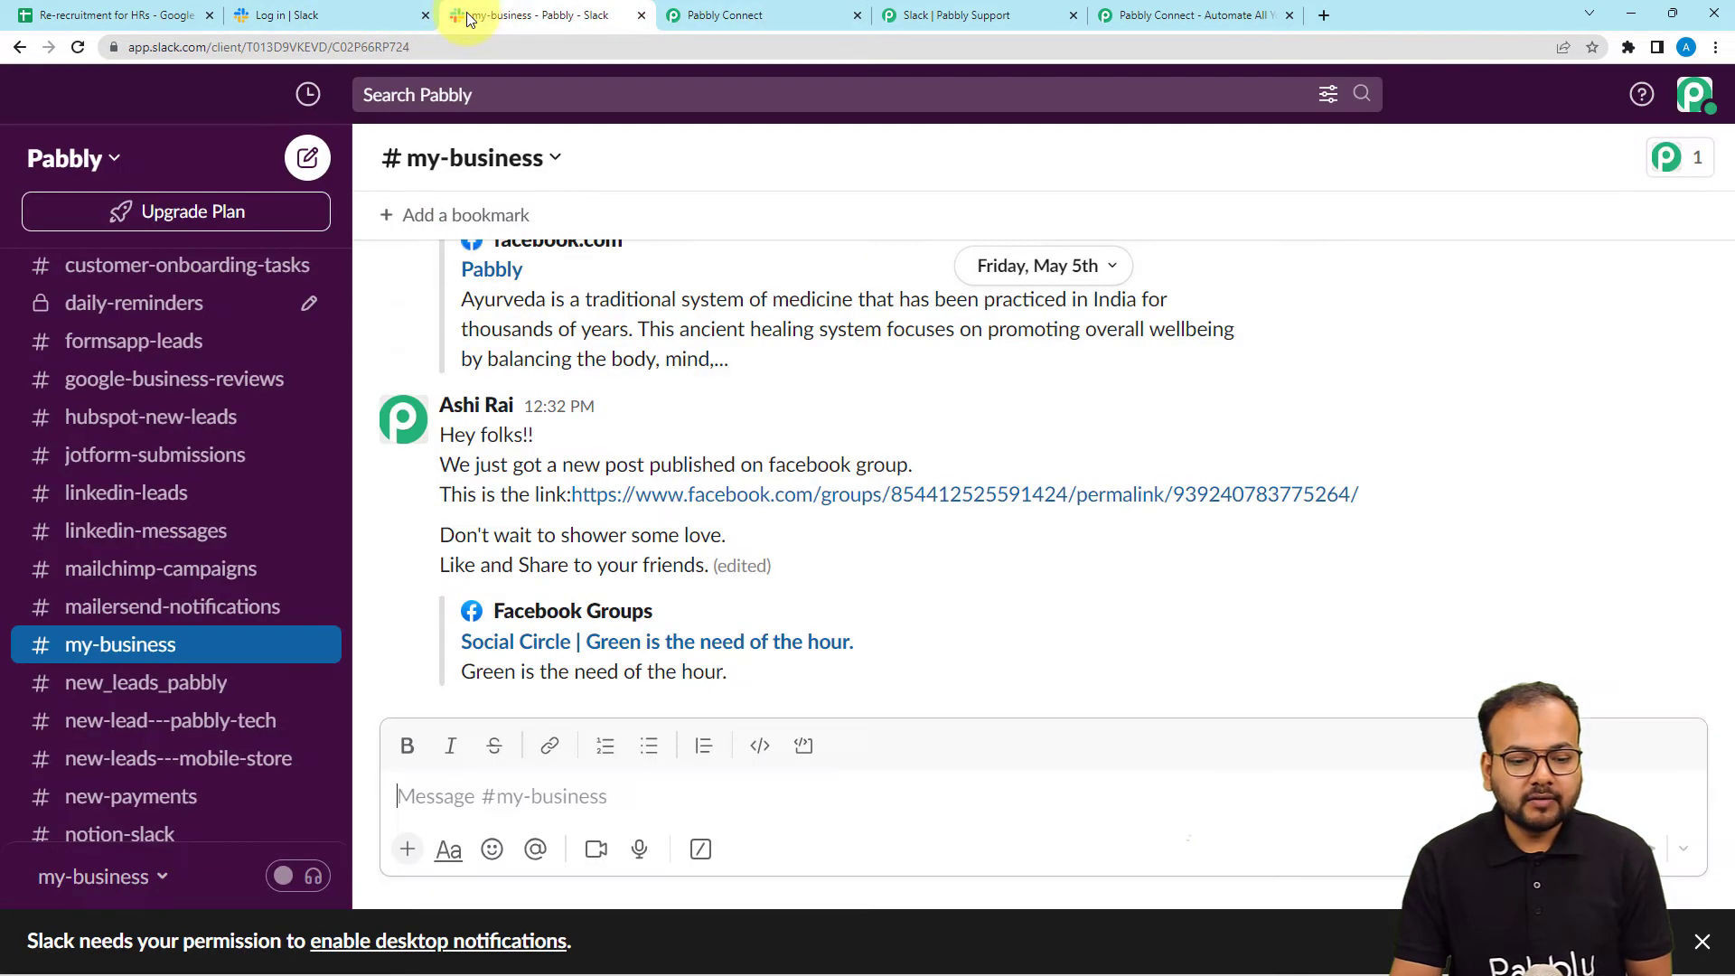
click(723, 14)
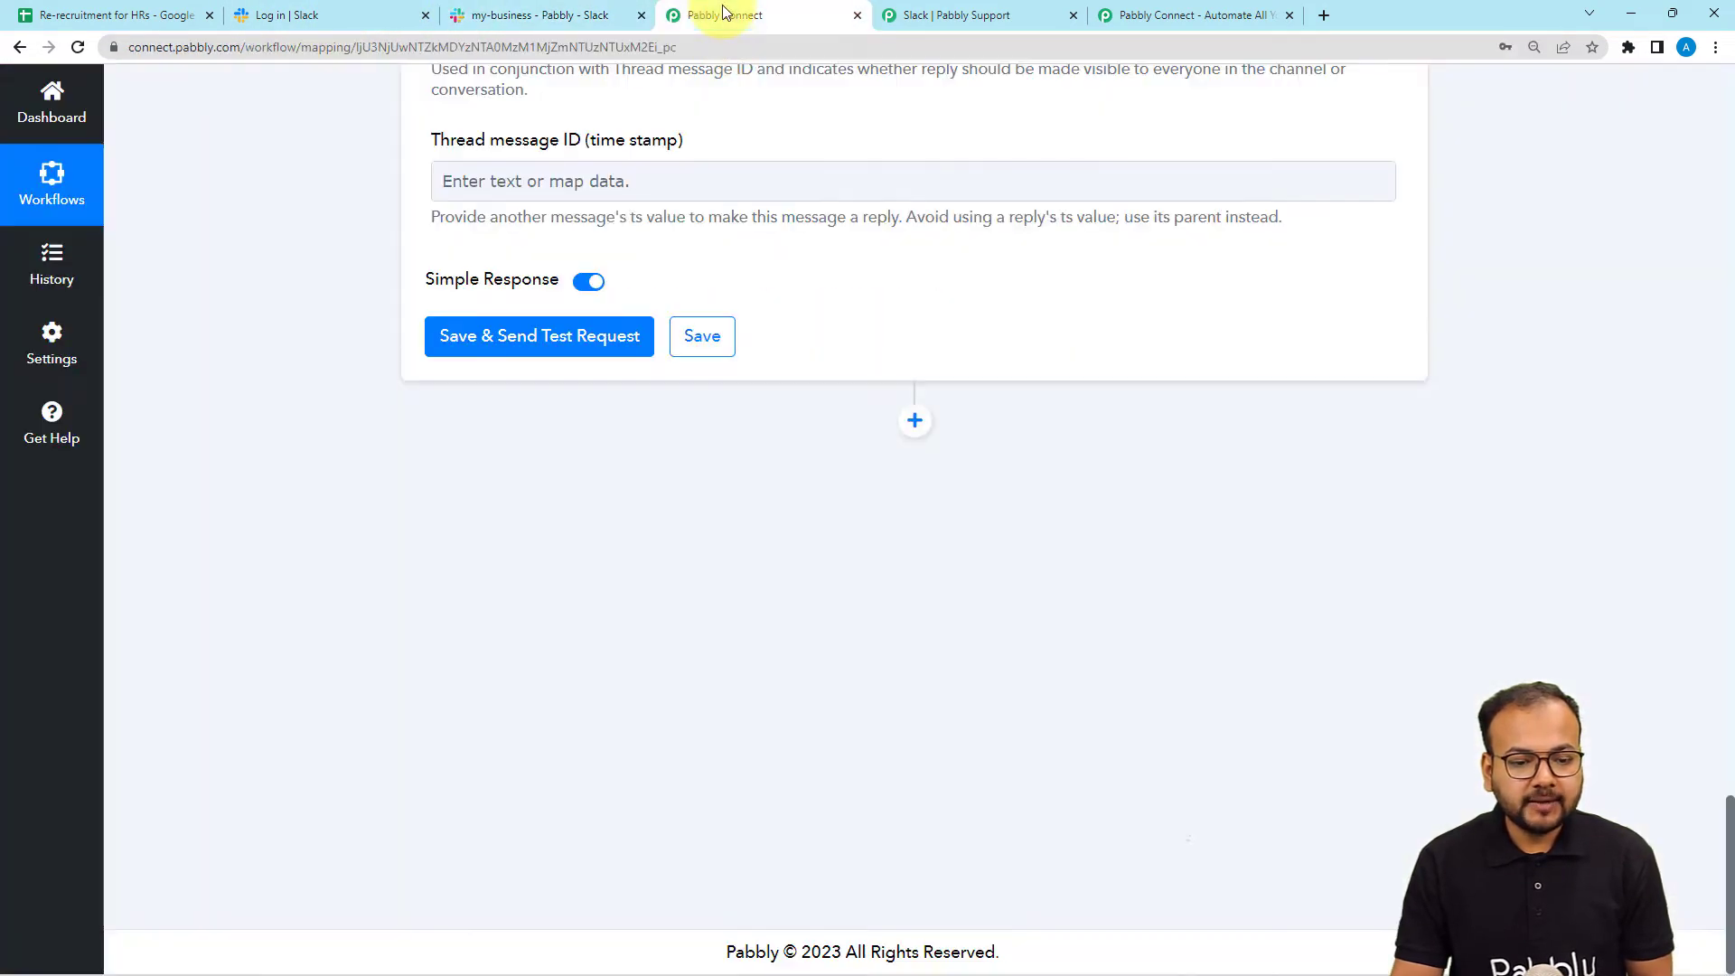
Send the Slack test message, confirm 'Hello Team,' arrived in my-business, and review the response.
click(540, 345)
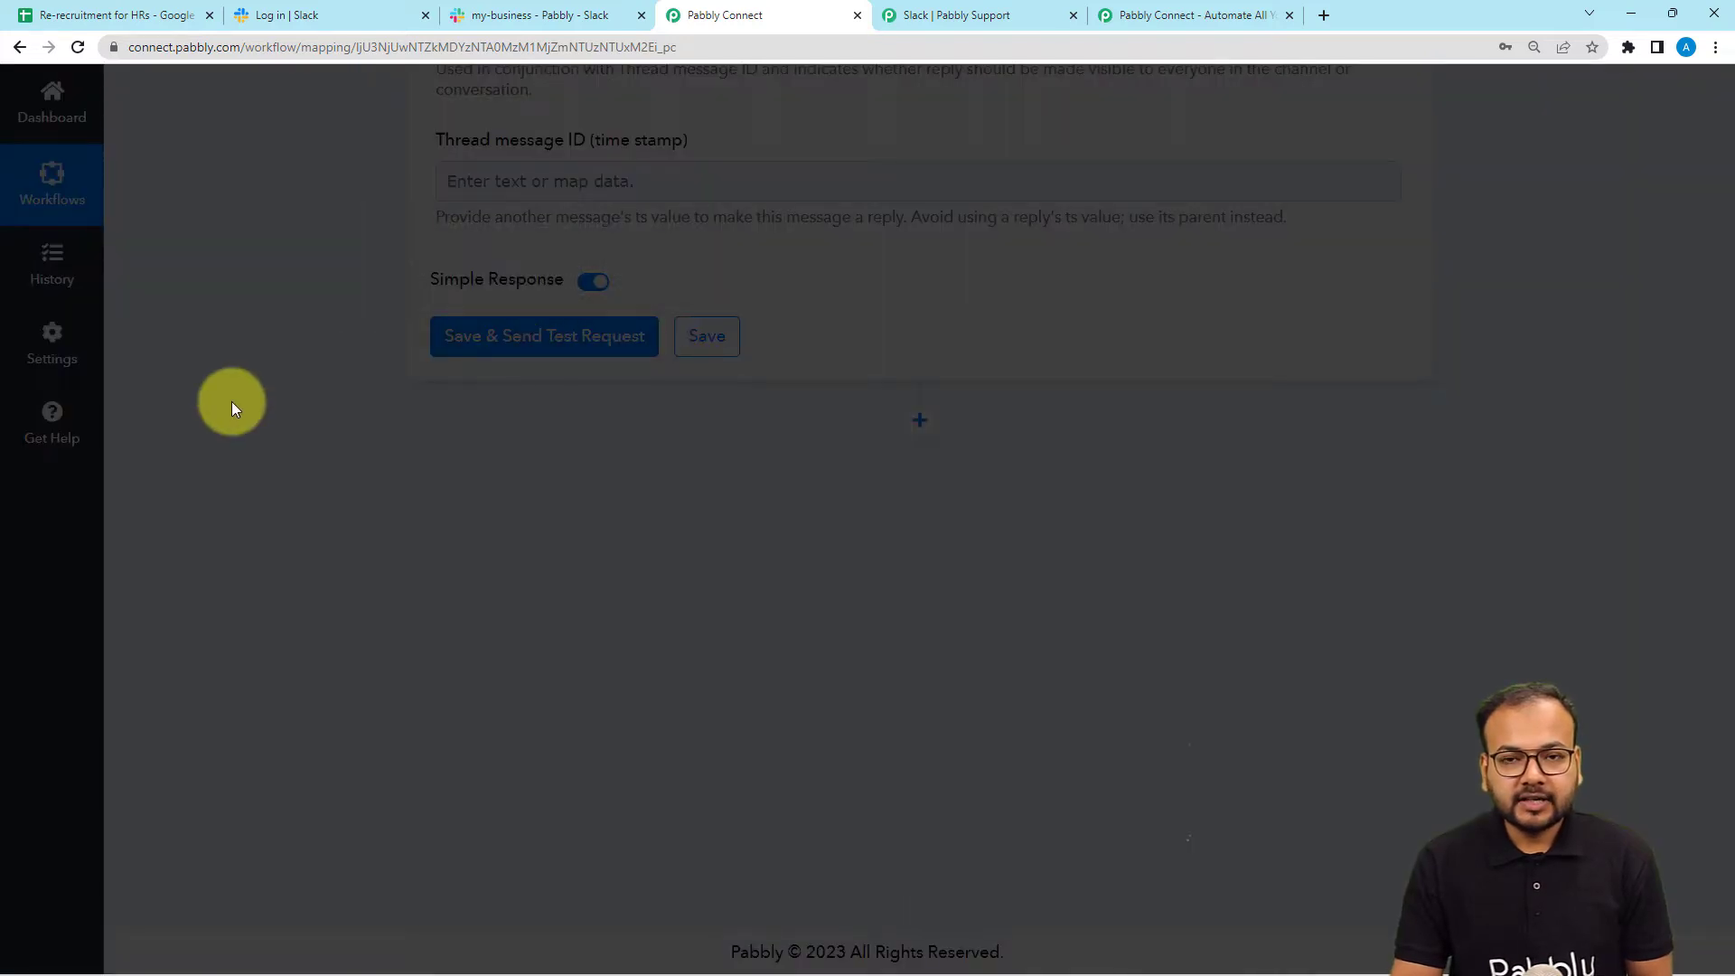
scroll(237, 403, down, 3)
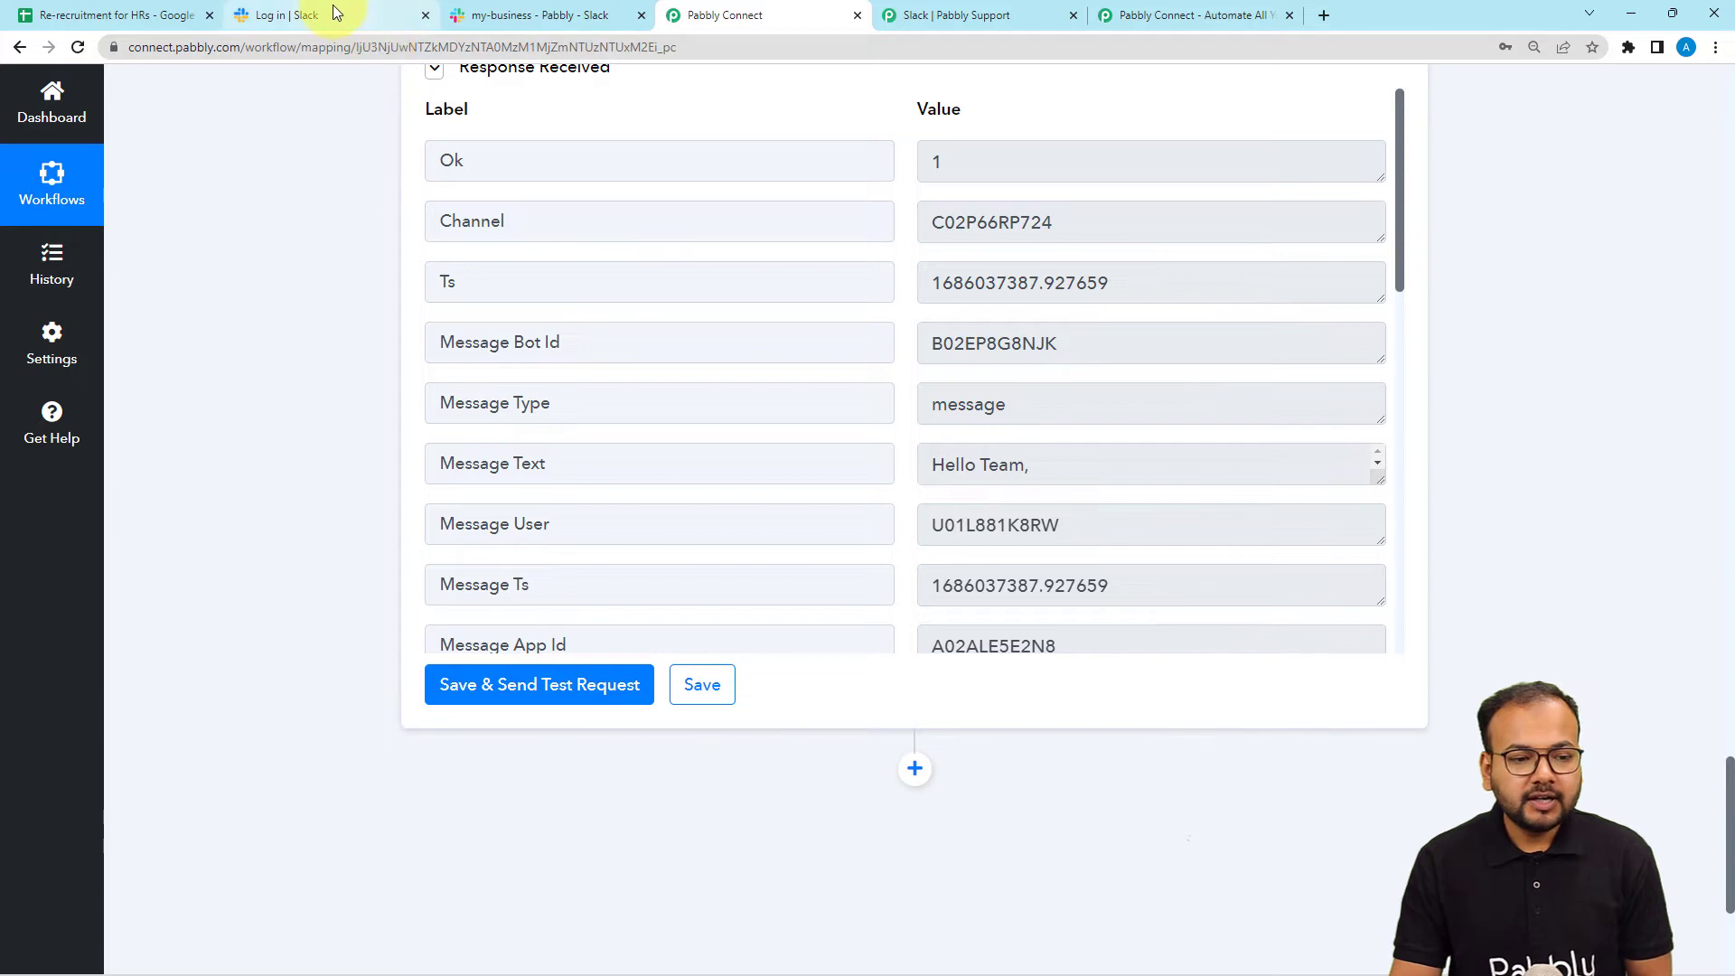
click(523, 18)
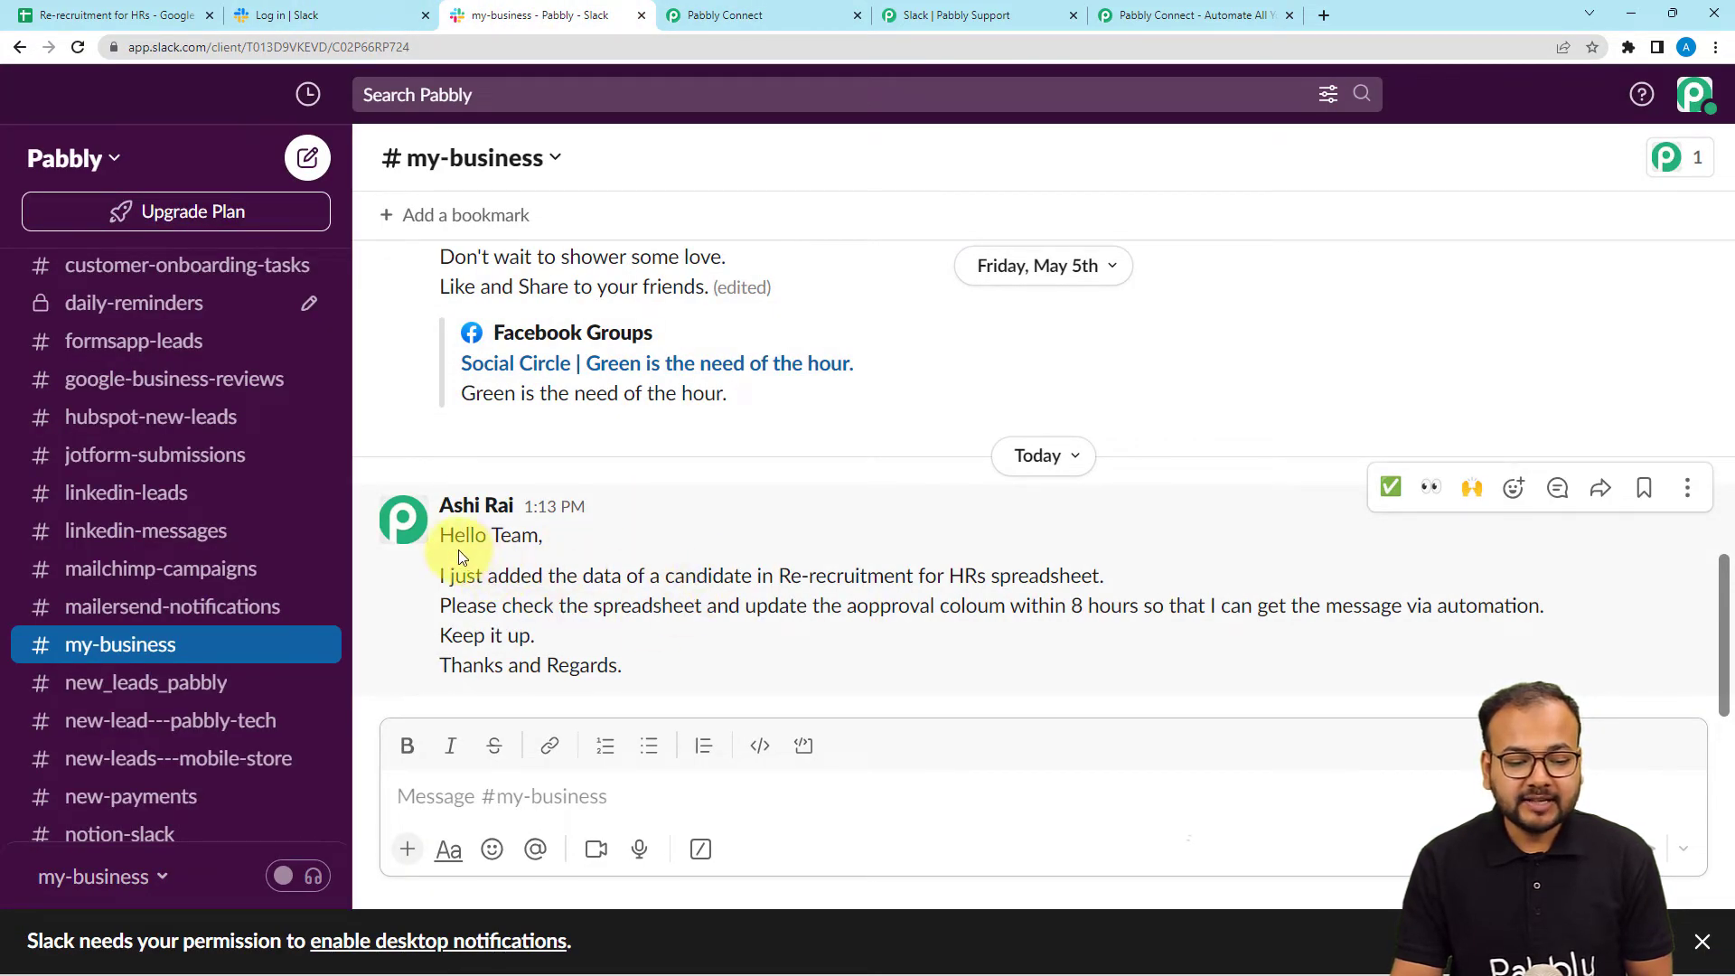
drag(566, 576, 1132, 611)
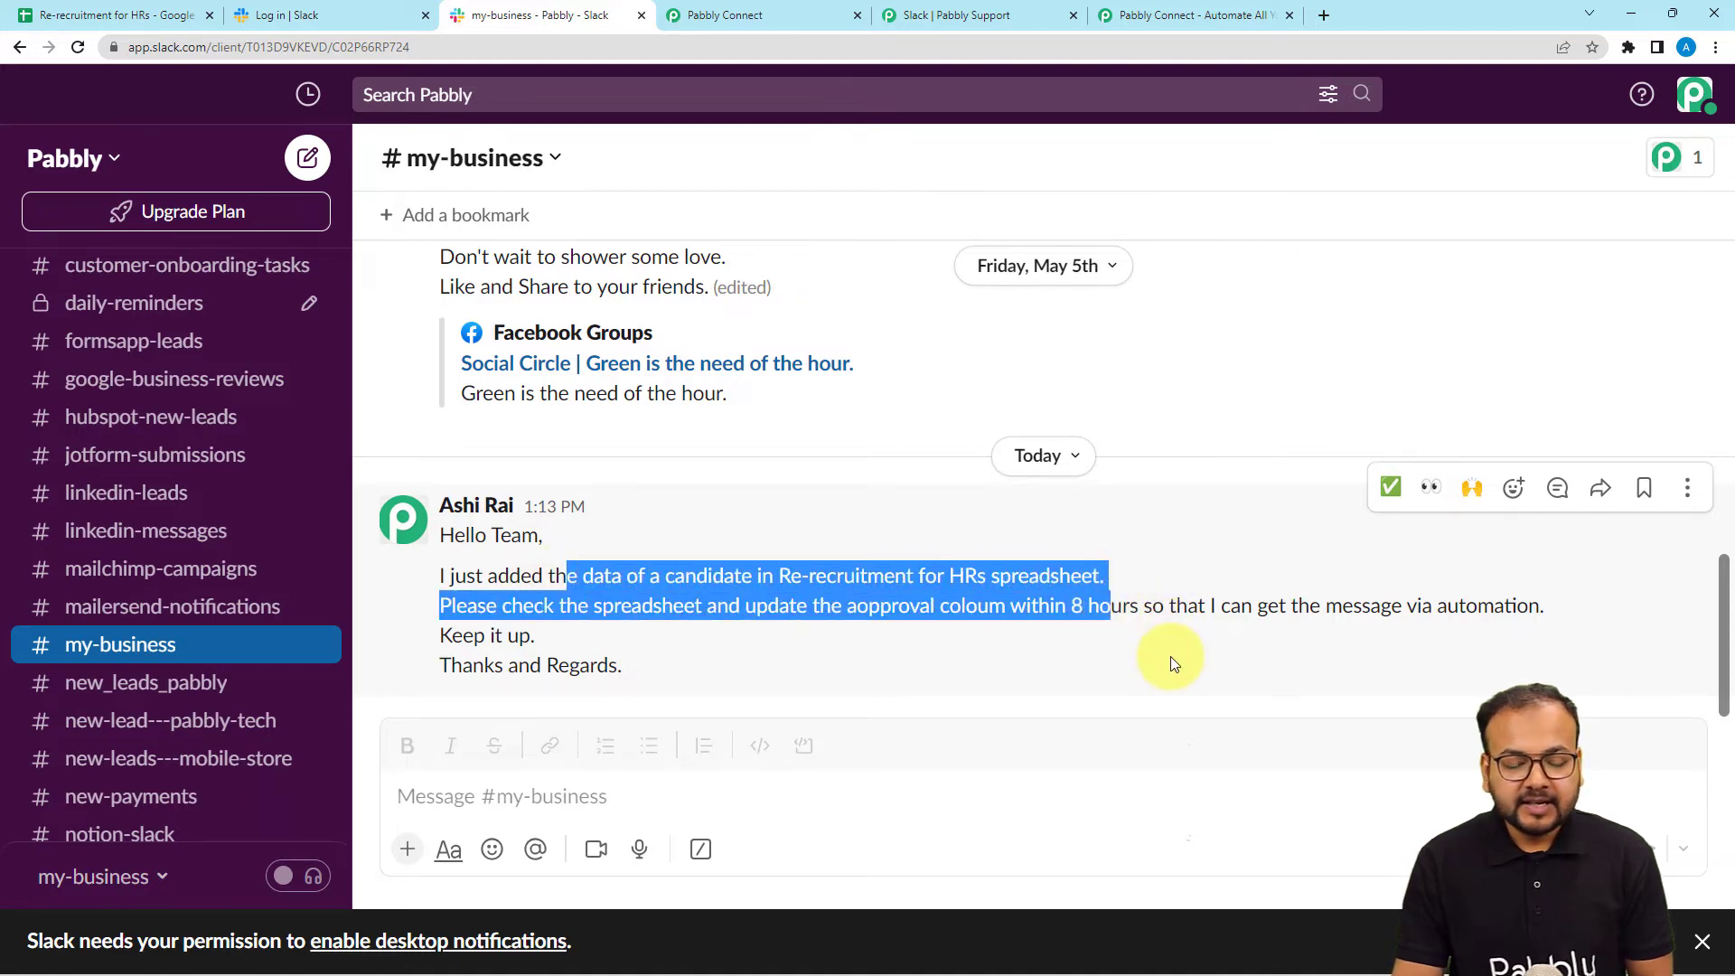
click(725, 16)
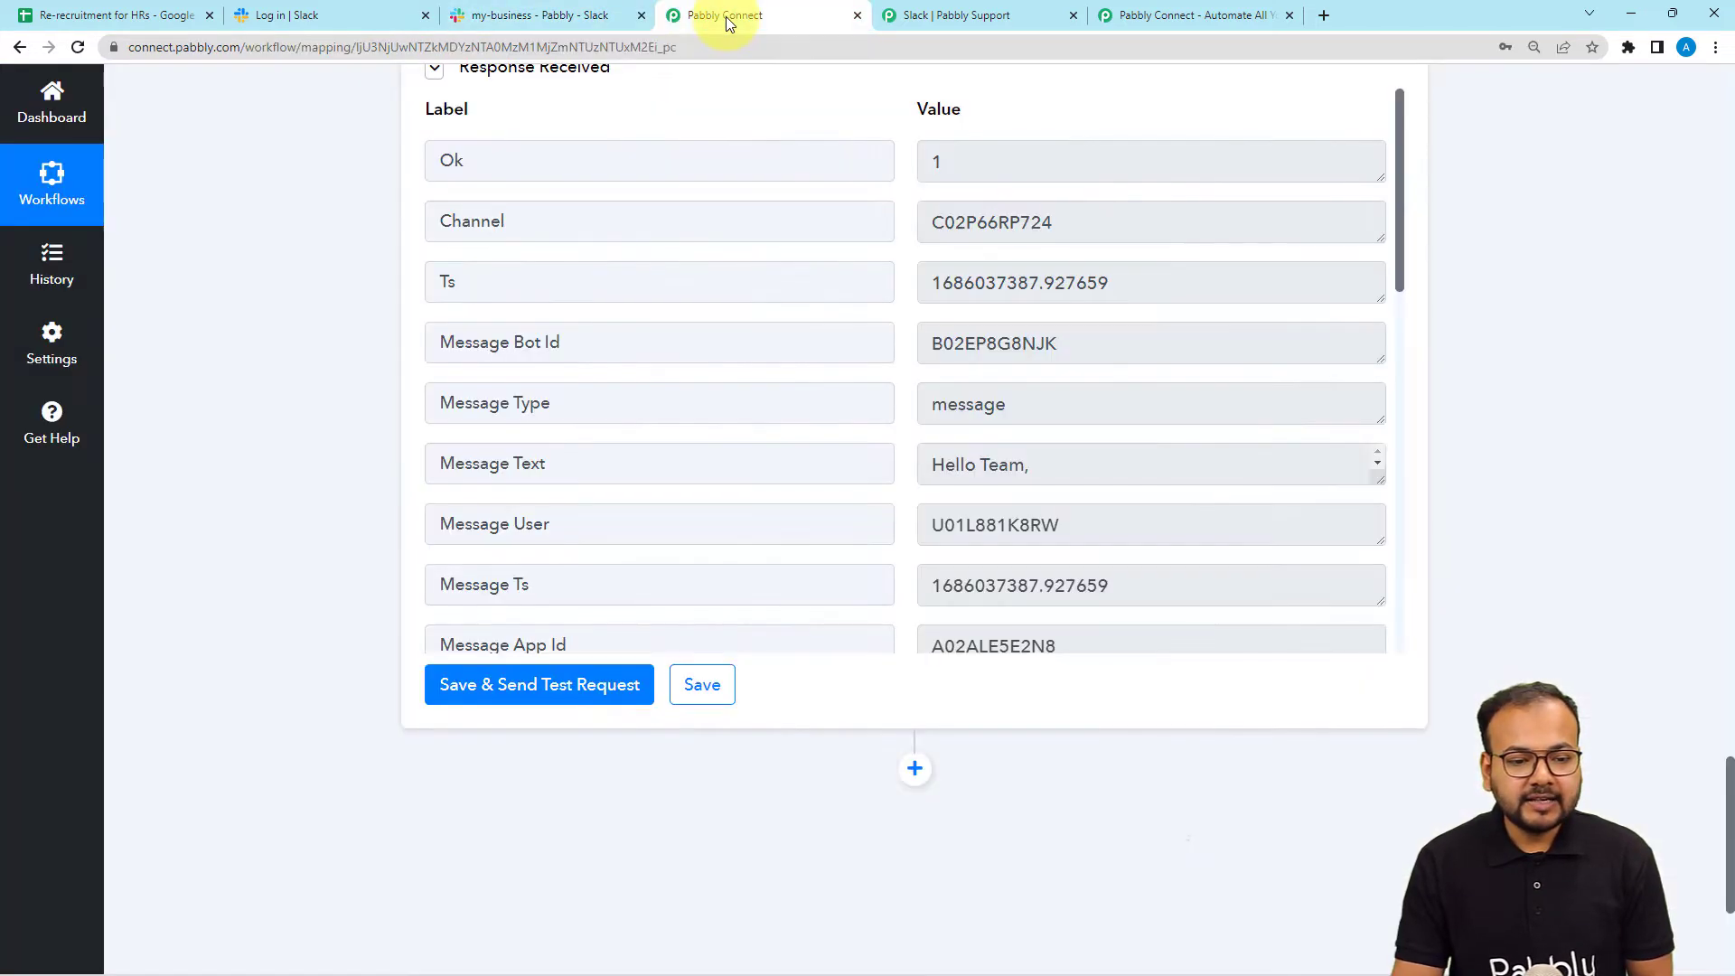
scroll(317, 264, down, 4)
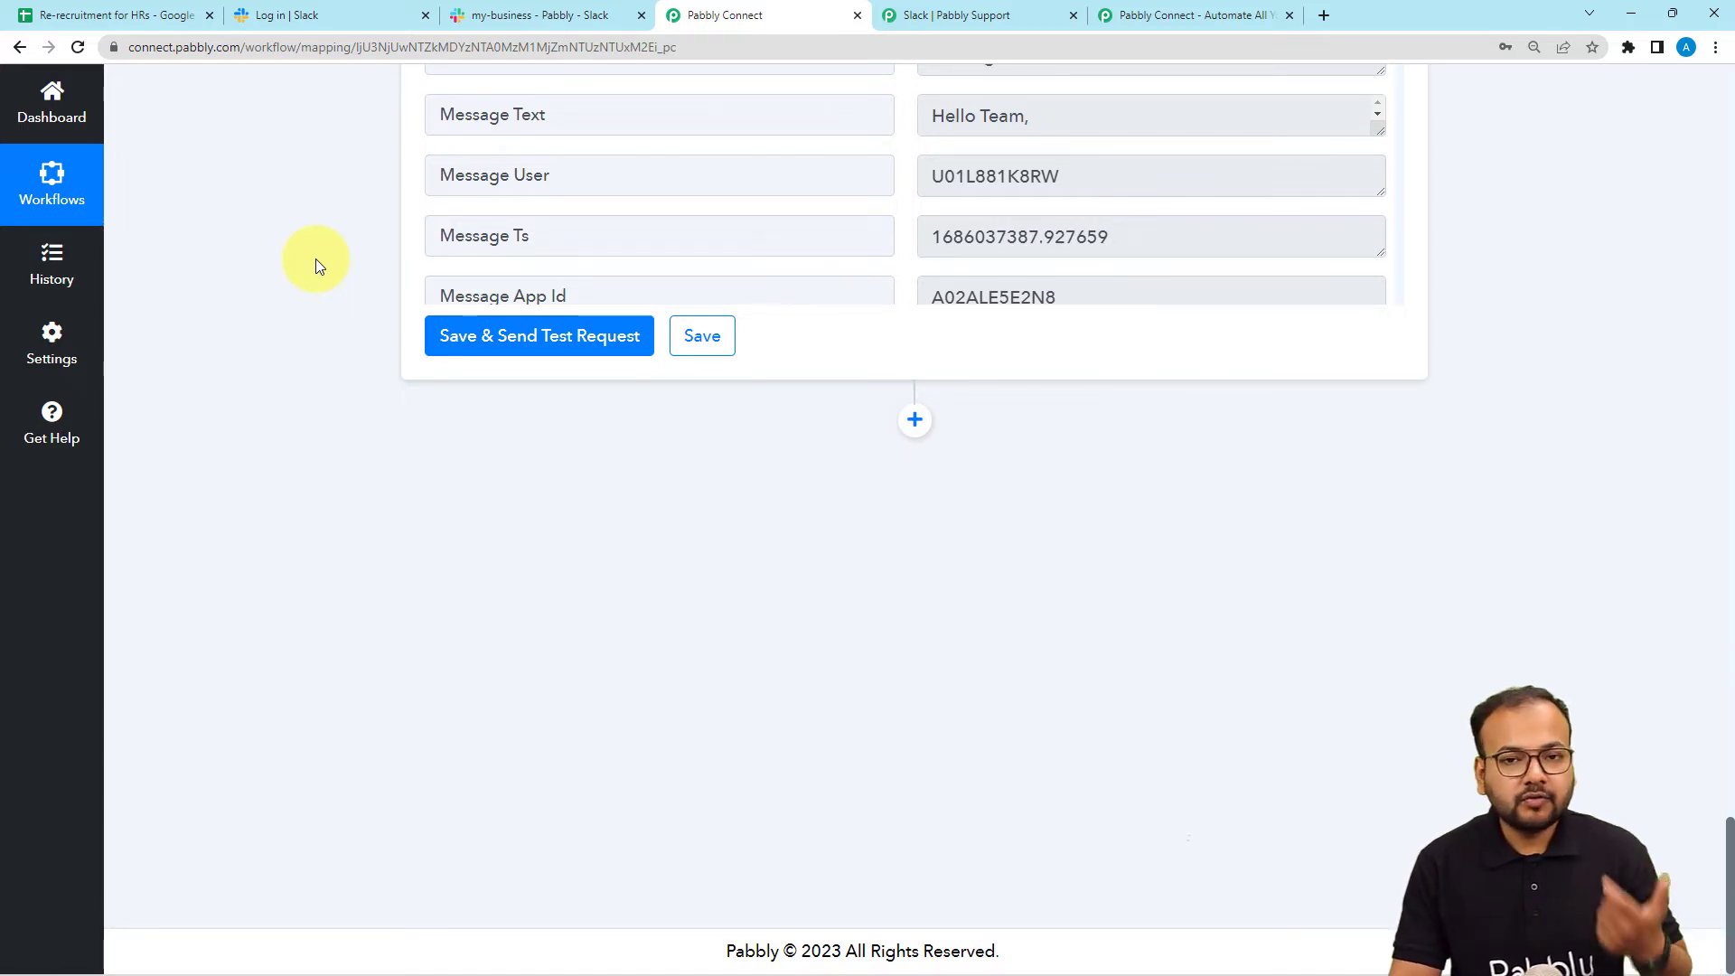
Add a Delay step after the Slack step.
click(915, 421)
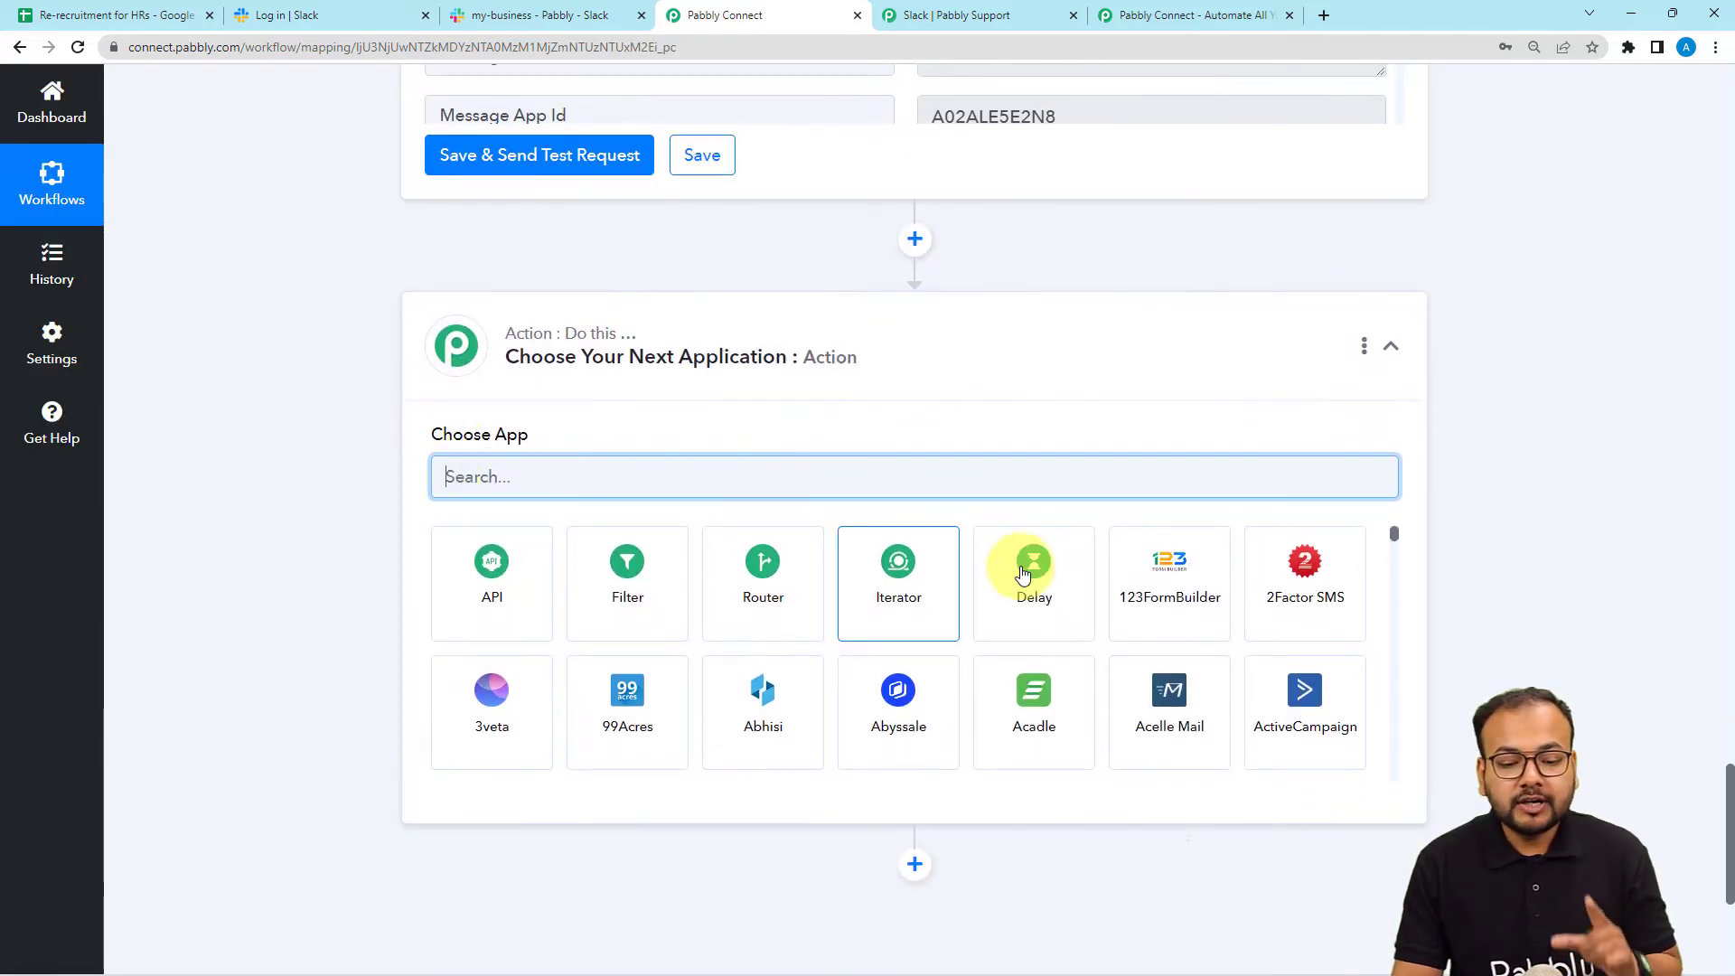
click(1036, 592)
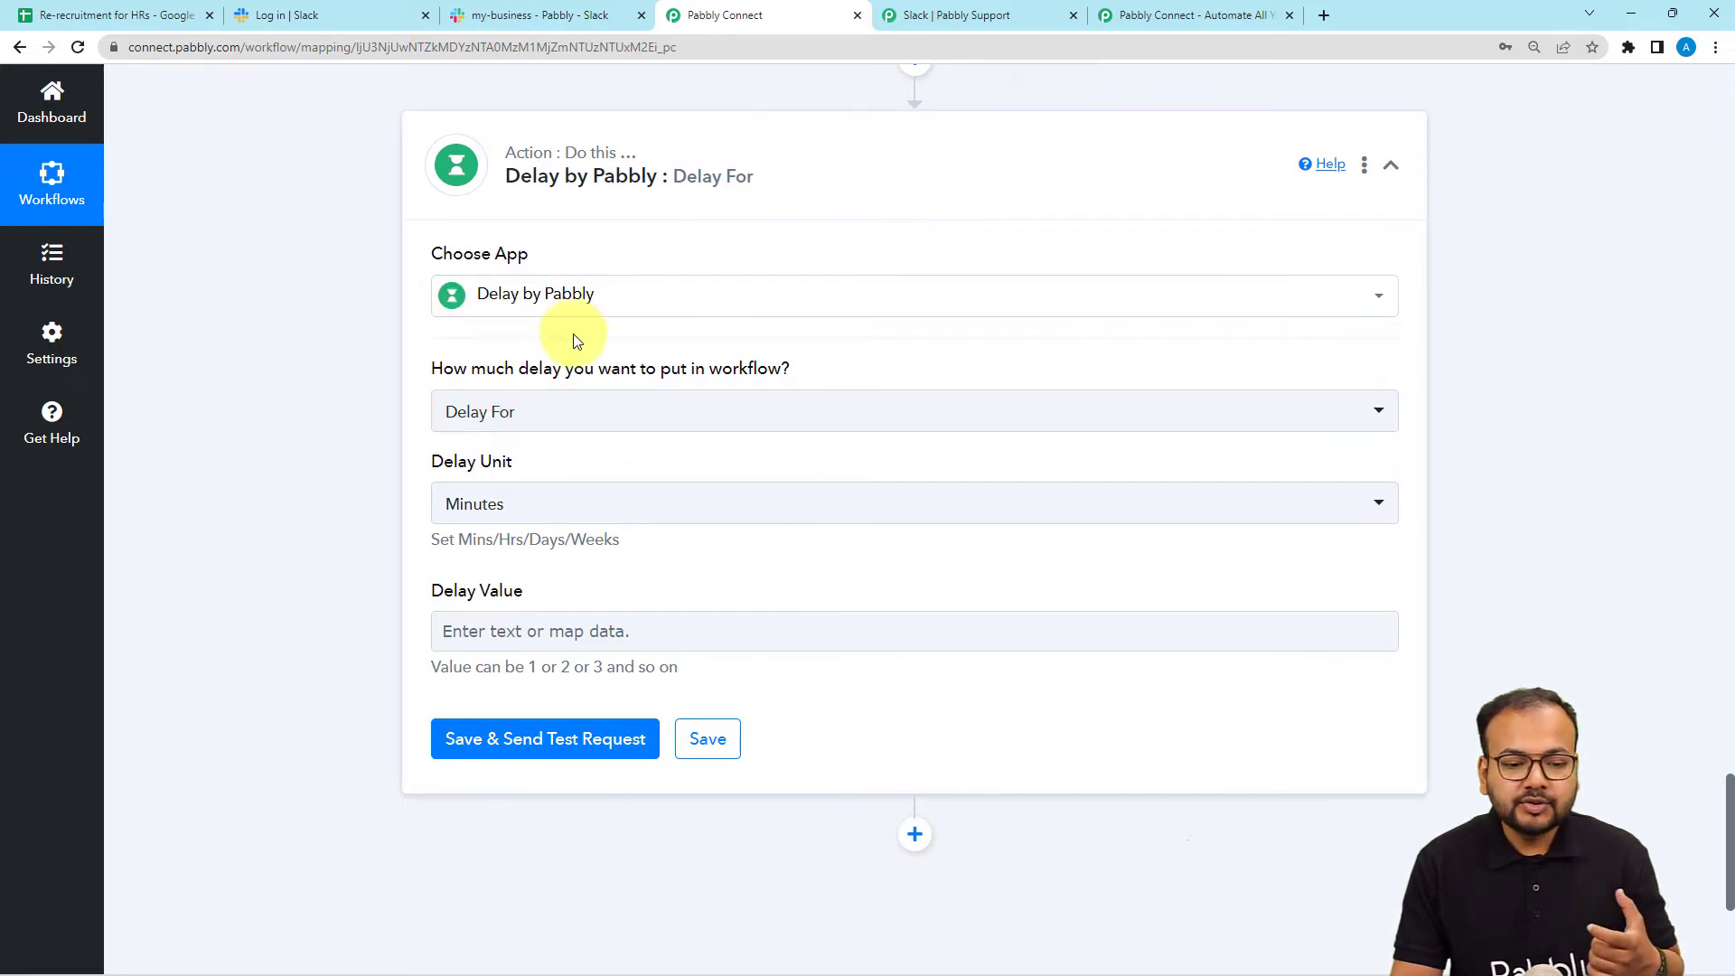
scroll(380, 352, down, 2)
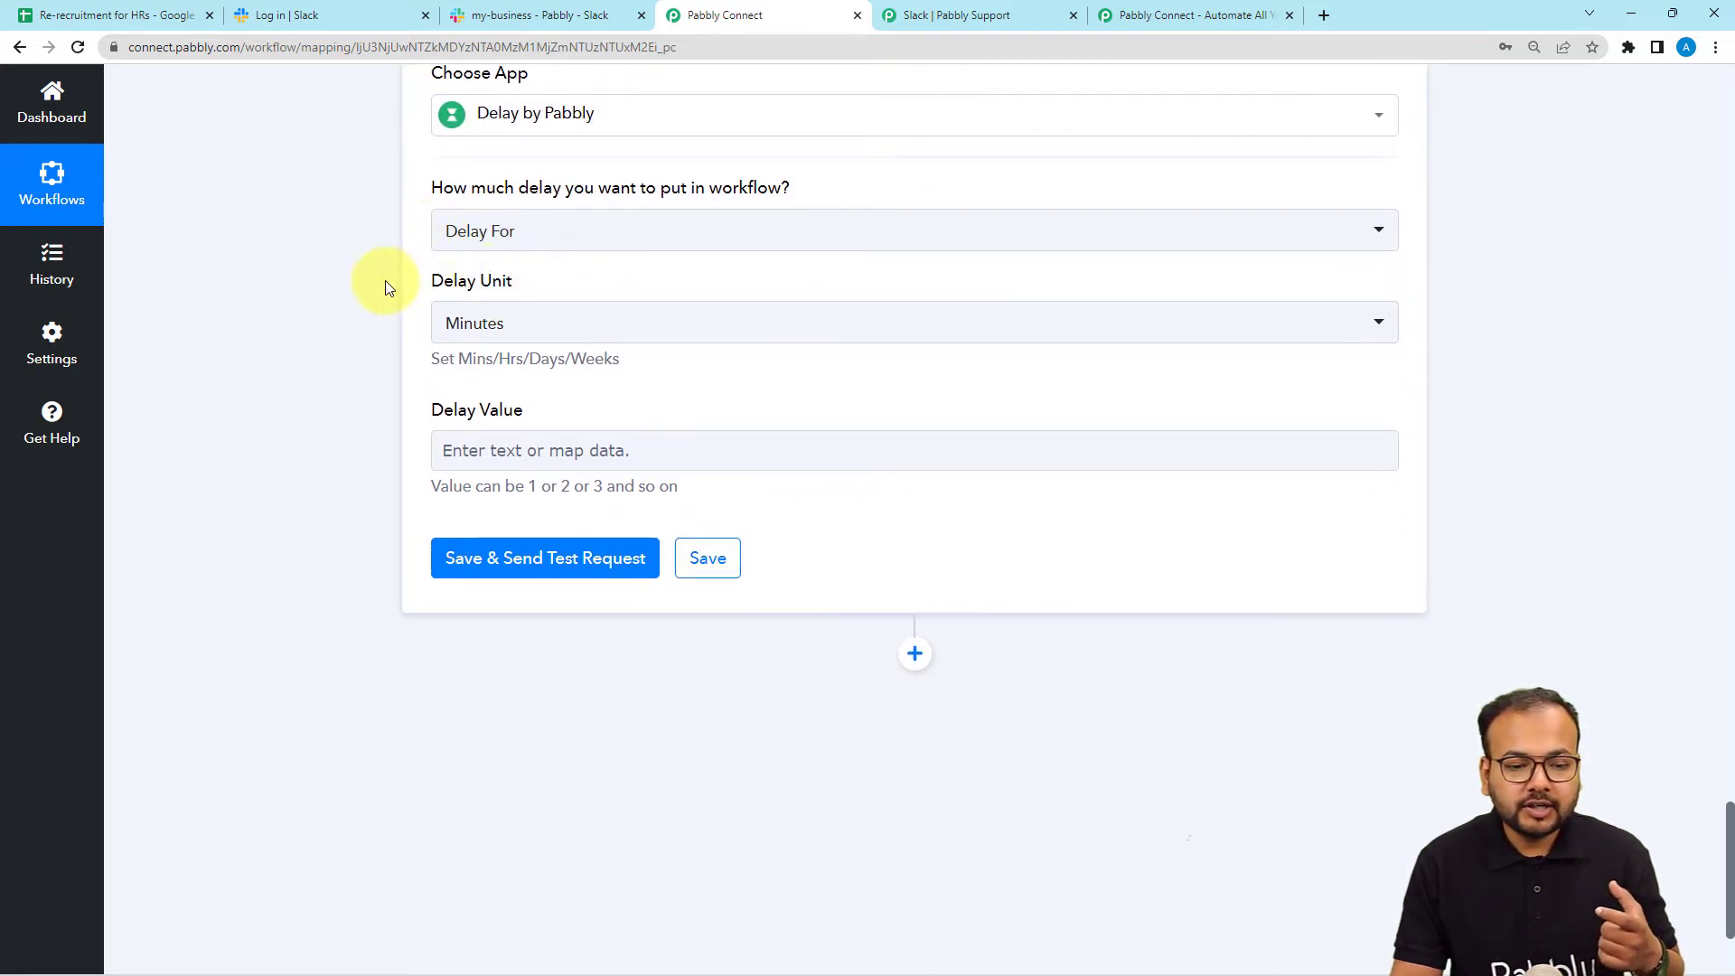
scroll(380, 279, up, 1)
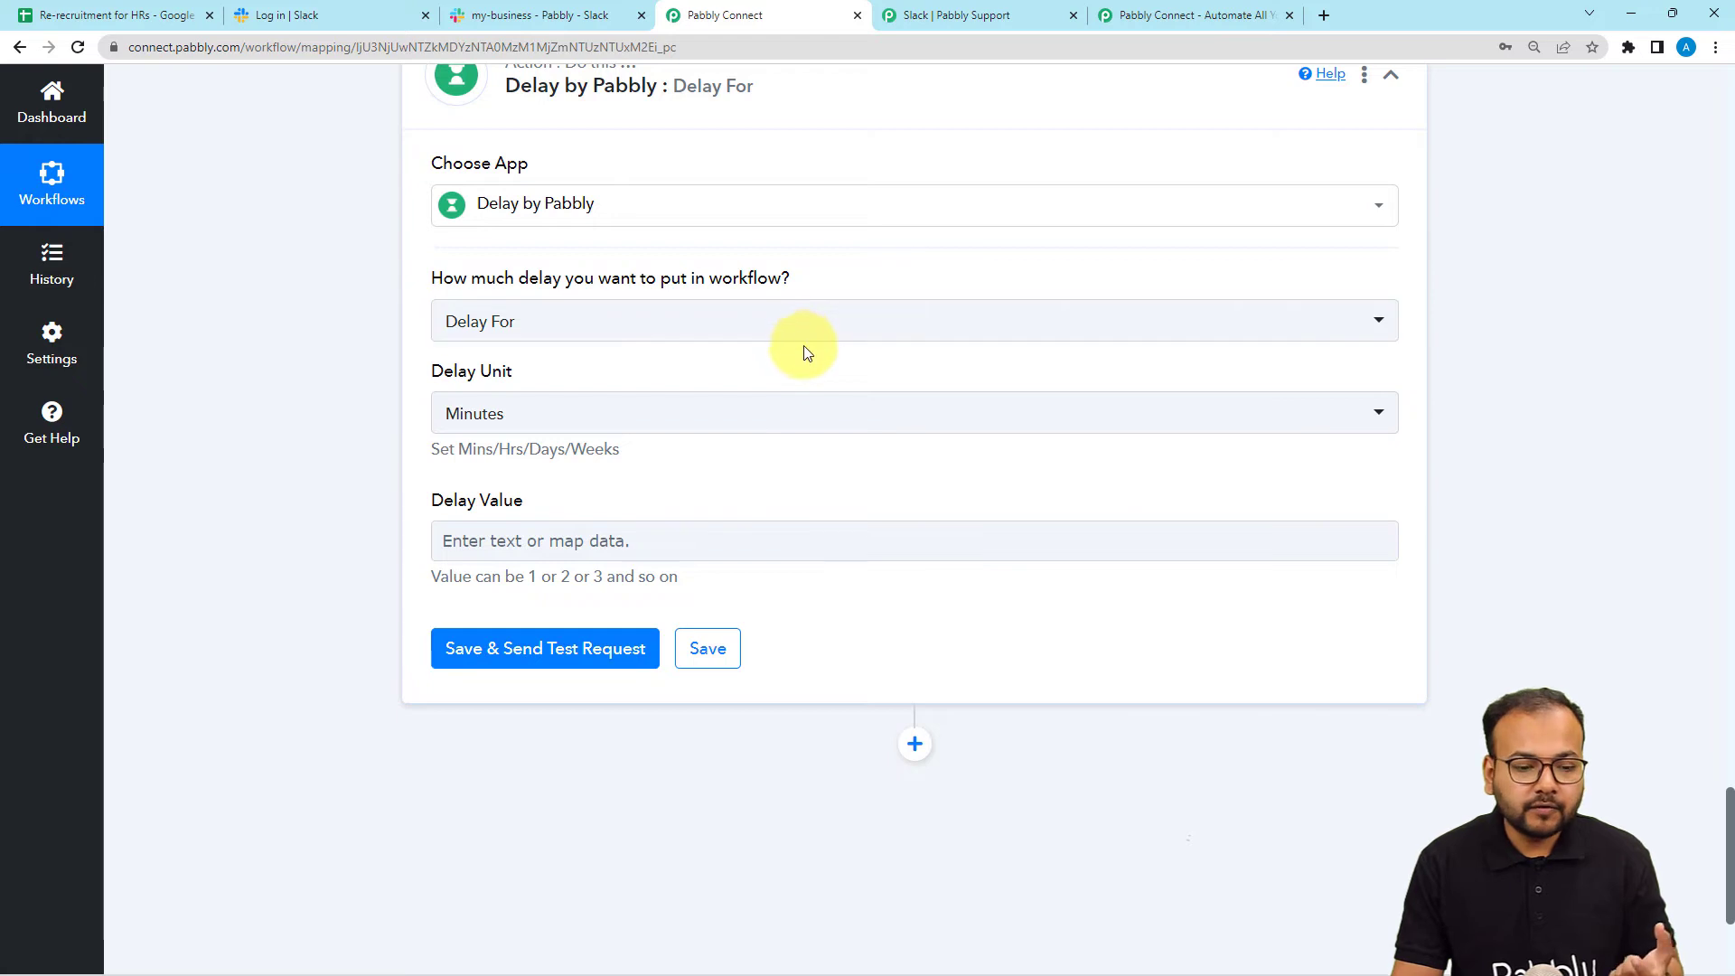
Set Delay For 8 Hours and test it, getting 'Delayed for 8 Hours'.
click(488, 324)
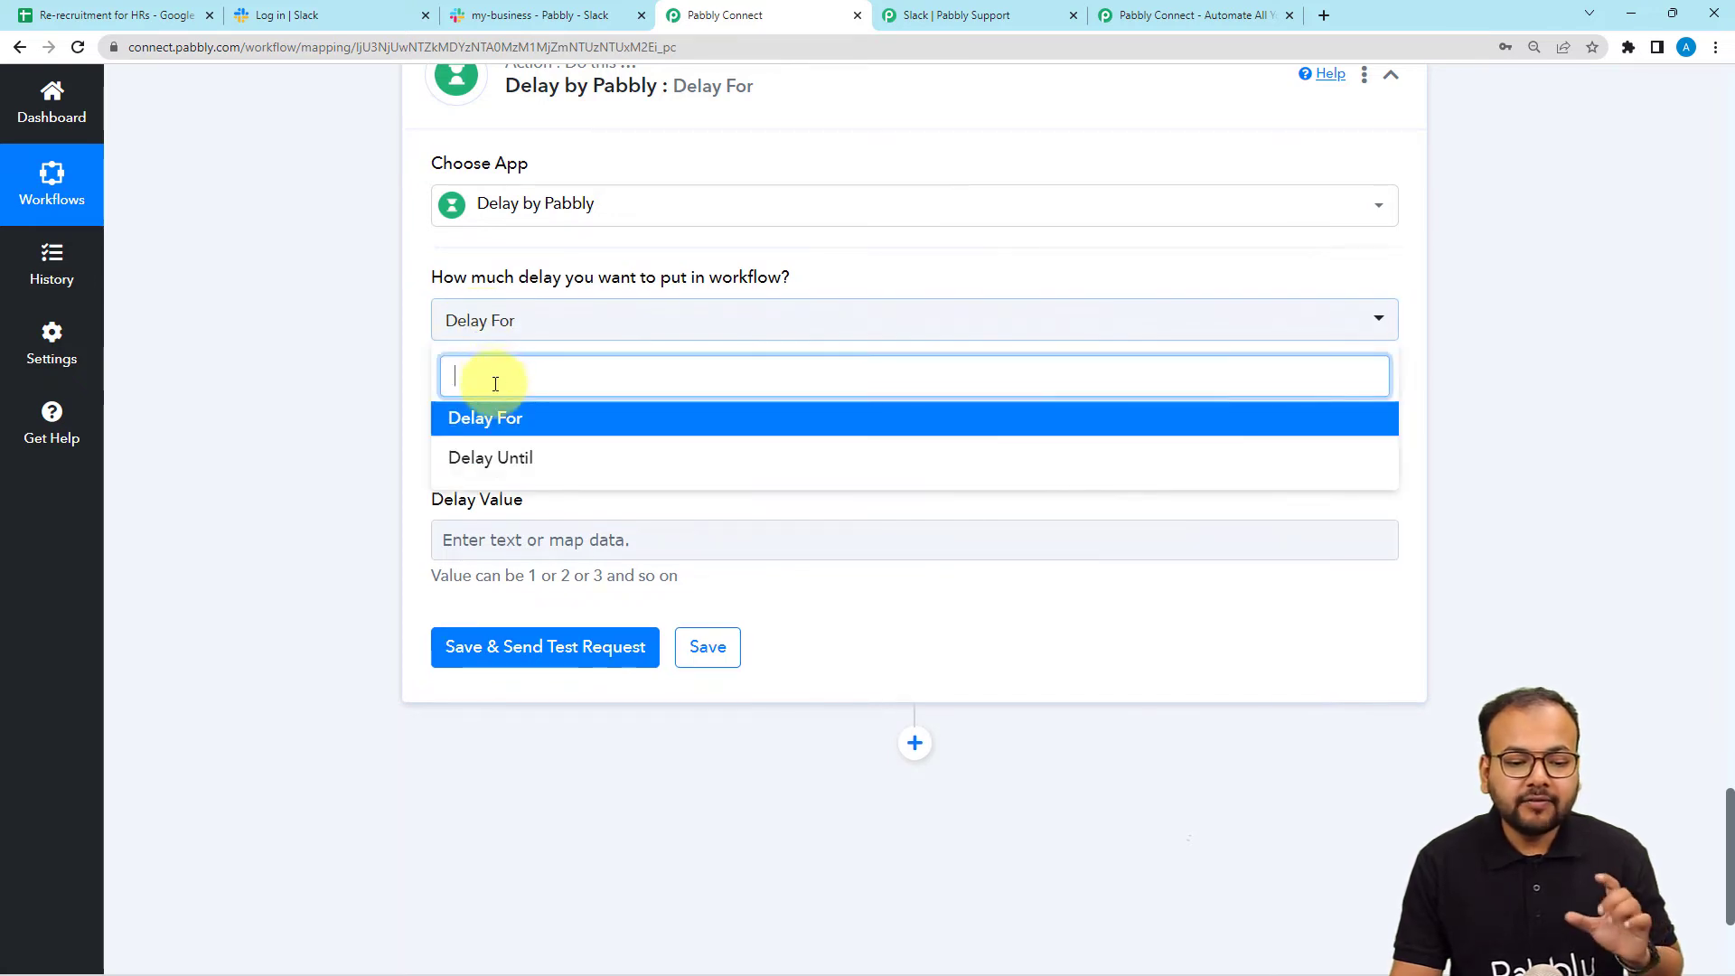
click(465, 415)
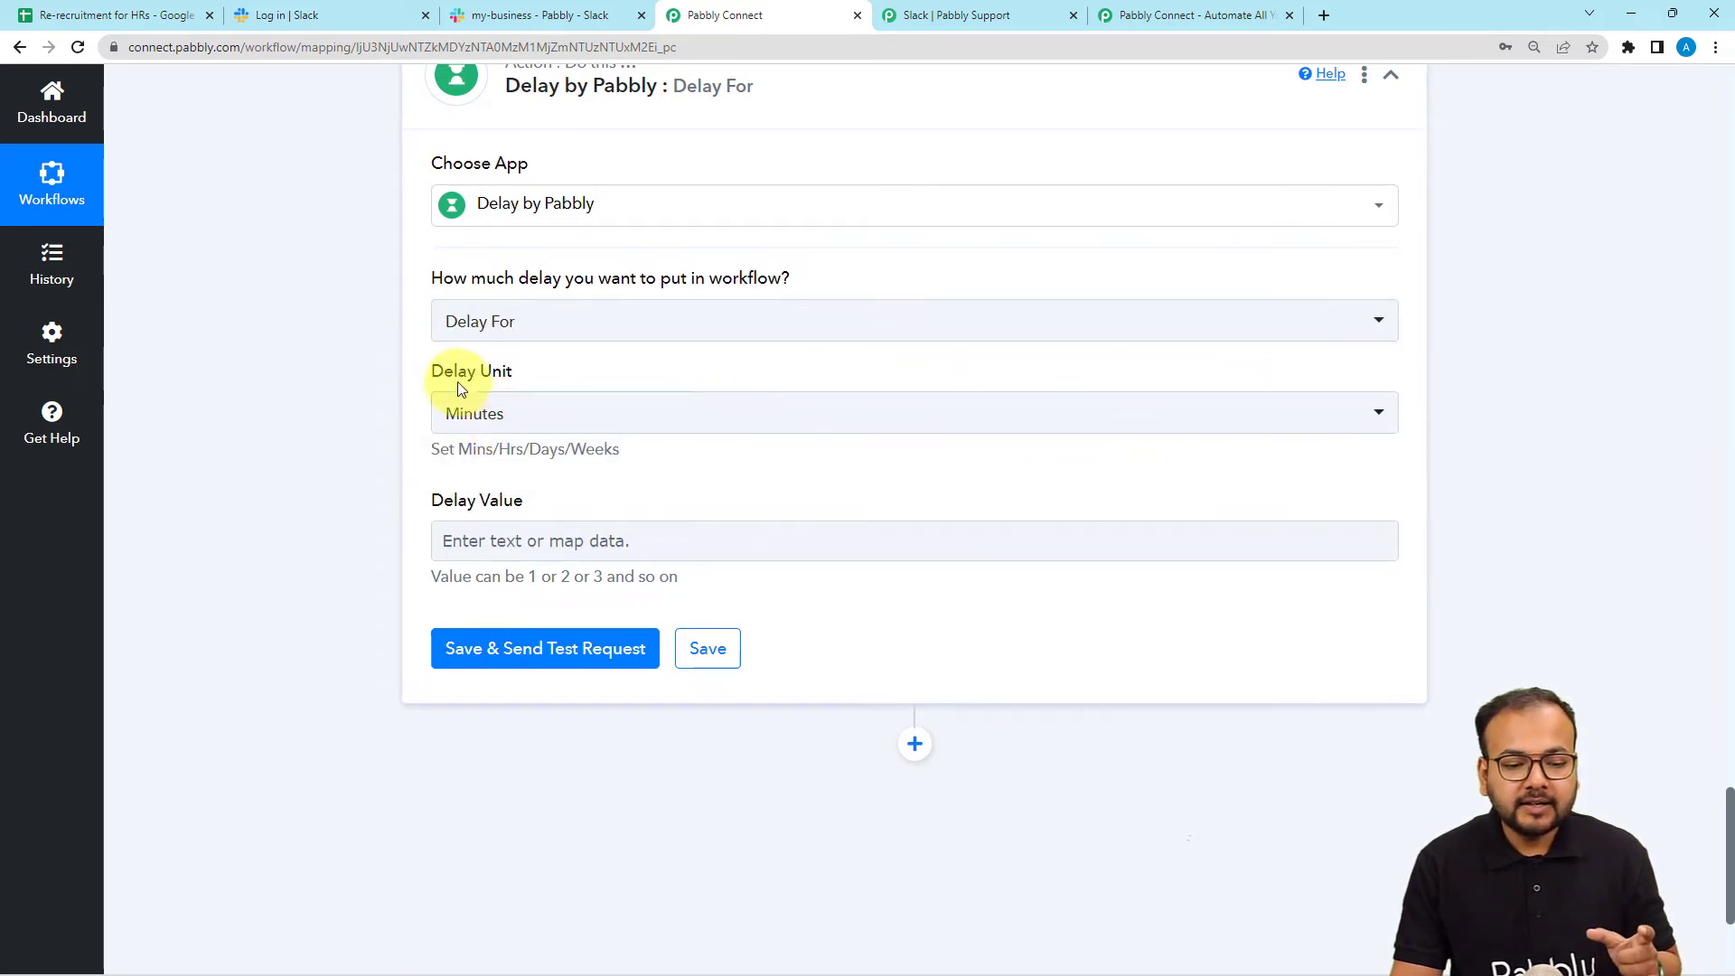
click(561, 427)
click(503, 552)
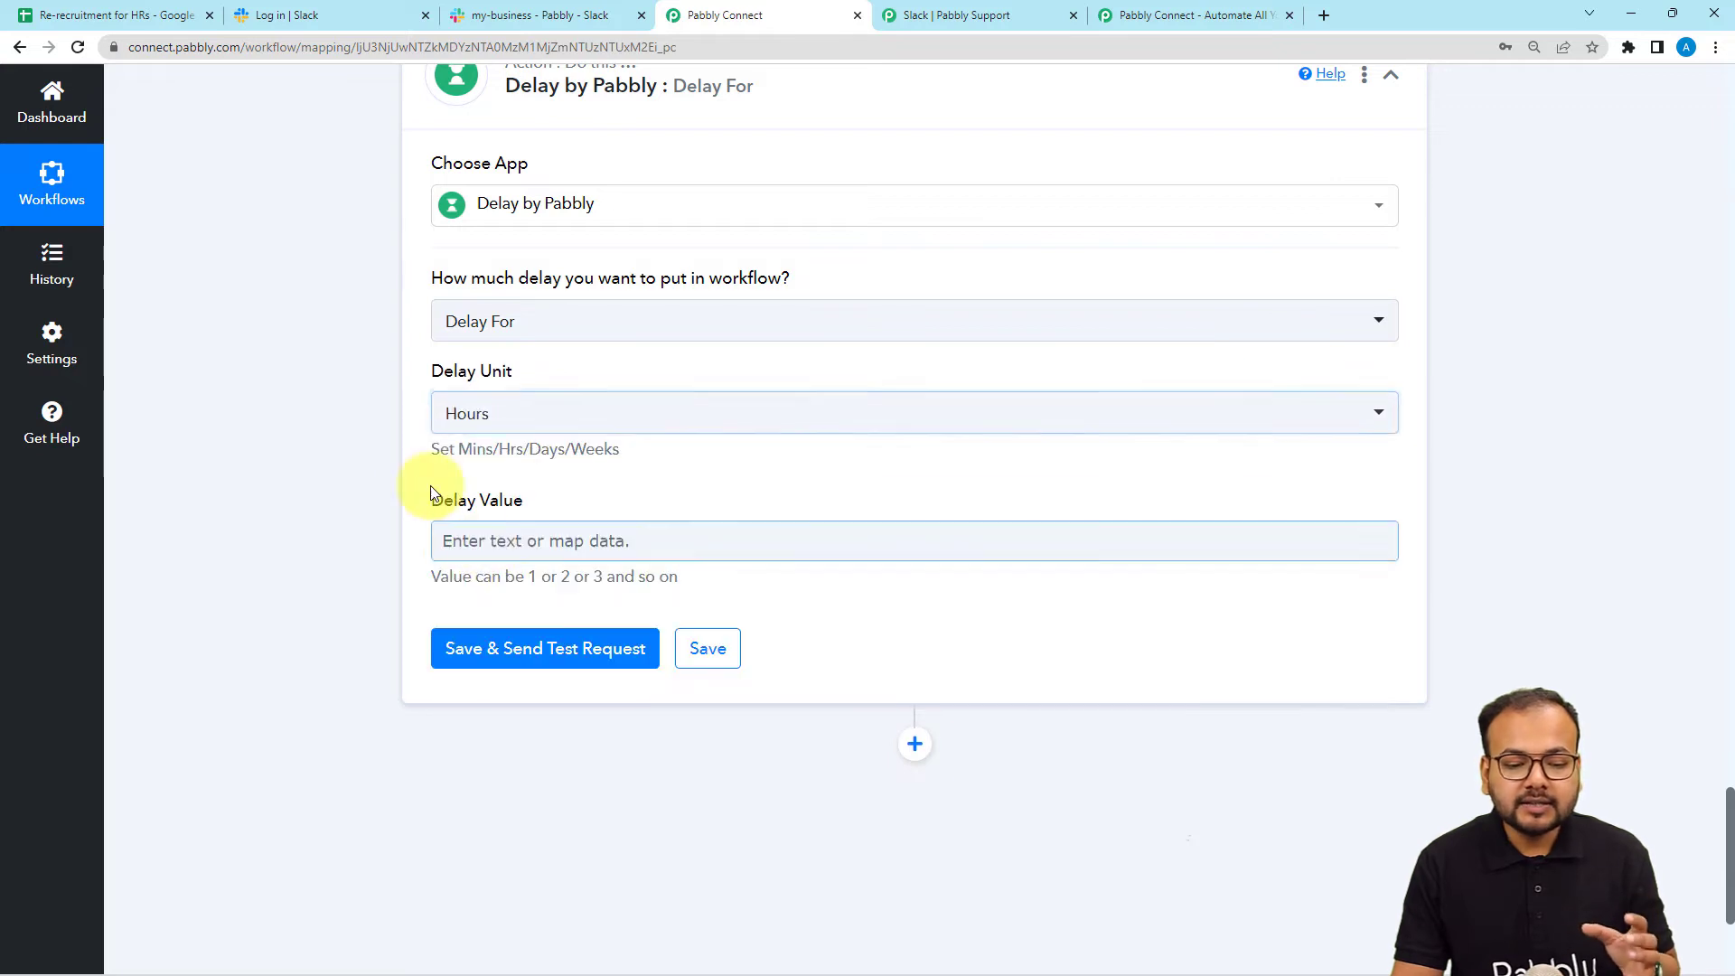
click(495, 540)
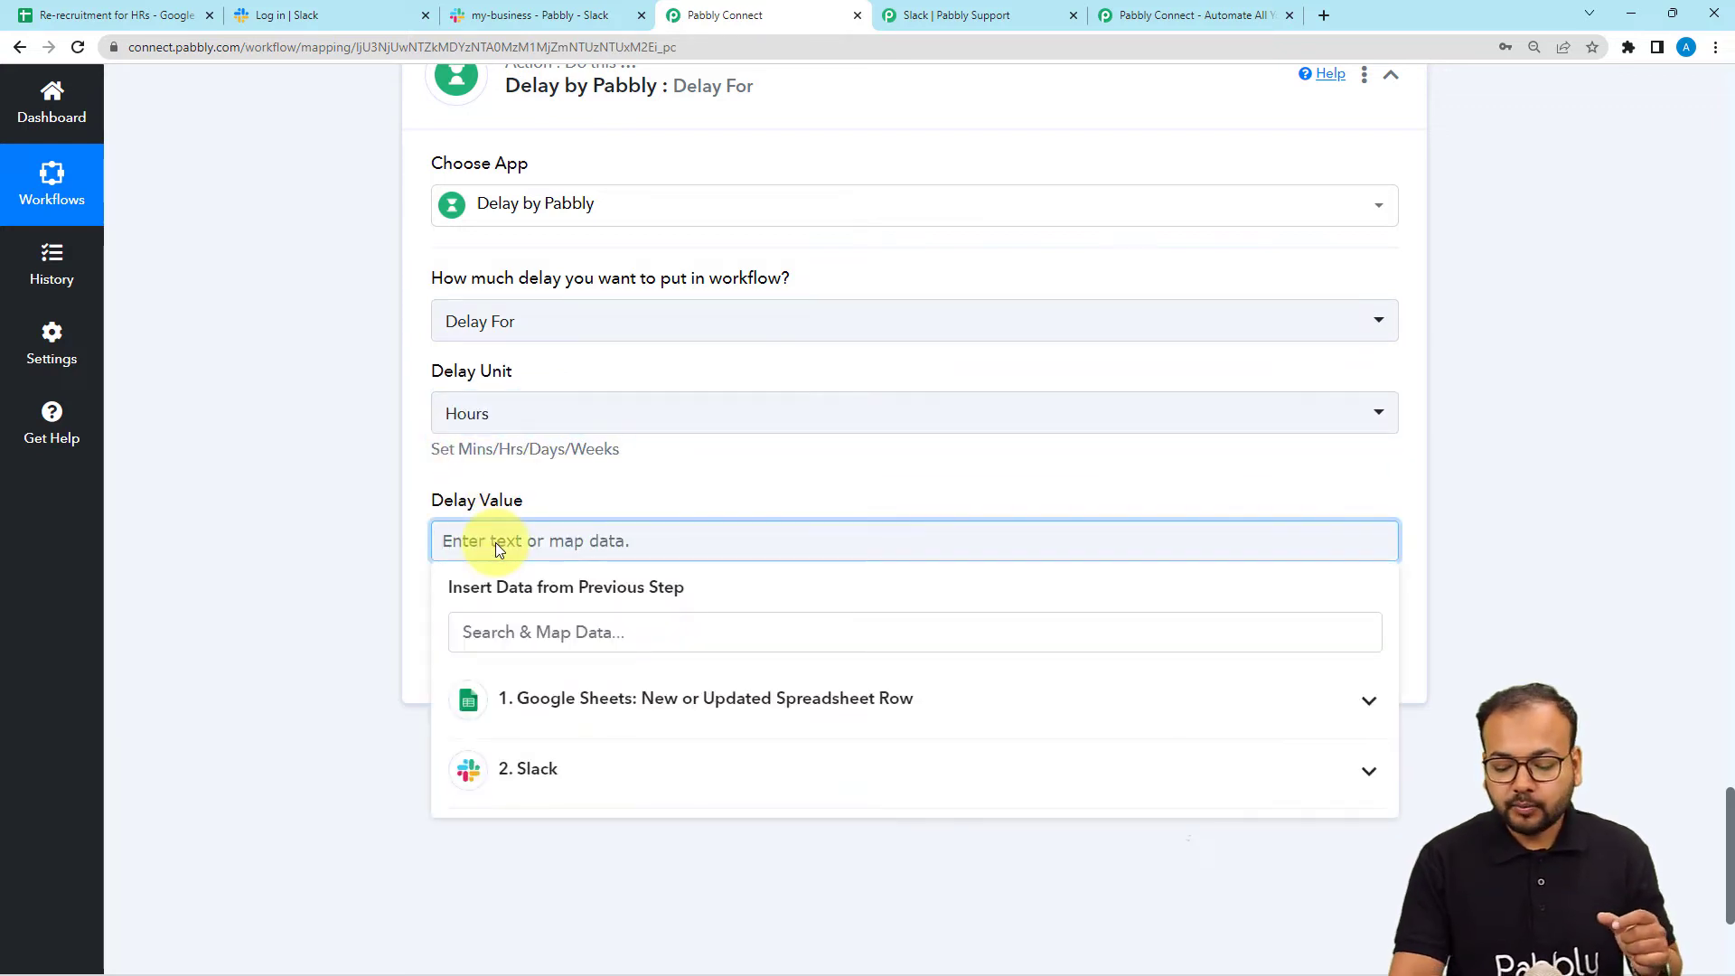
text(8)
click(388, 472)
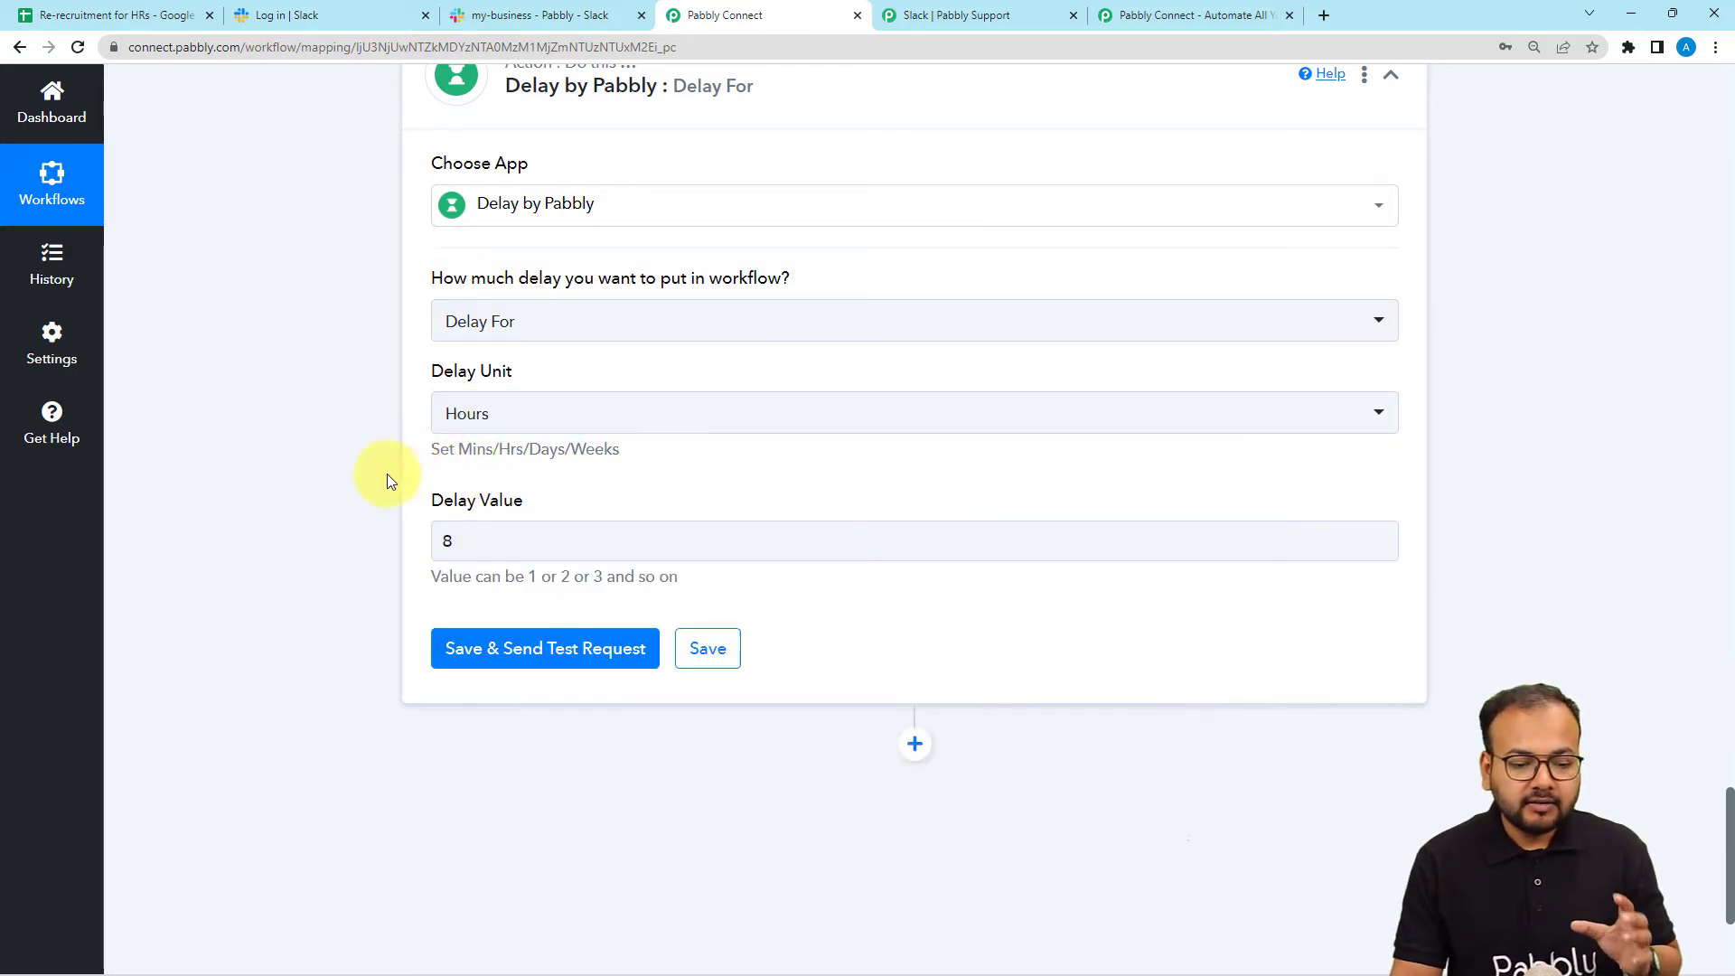
click(461, 653)
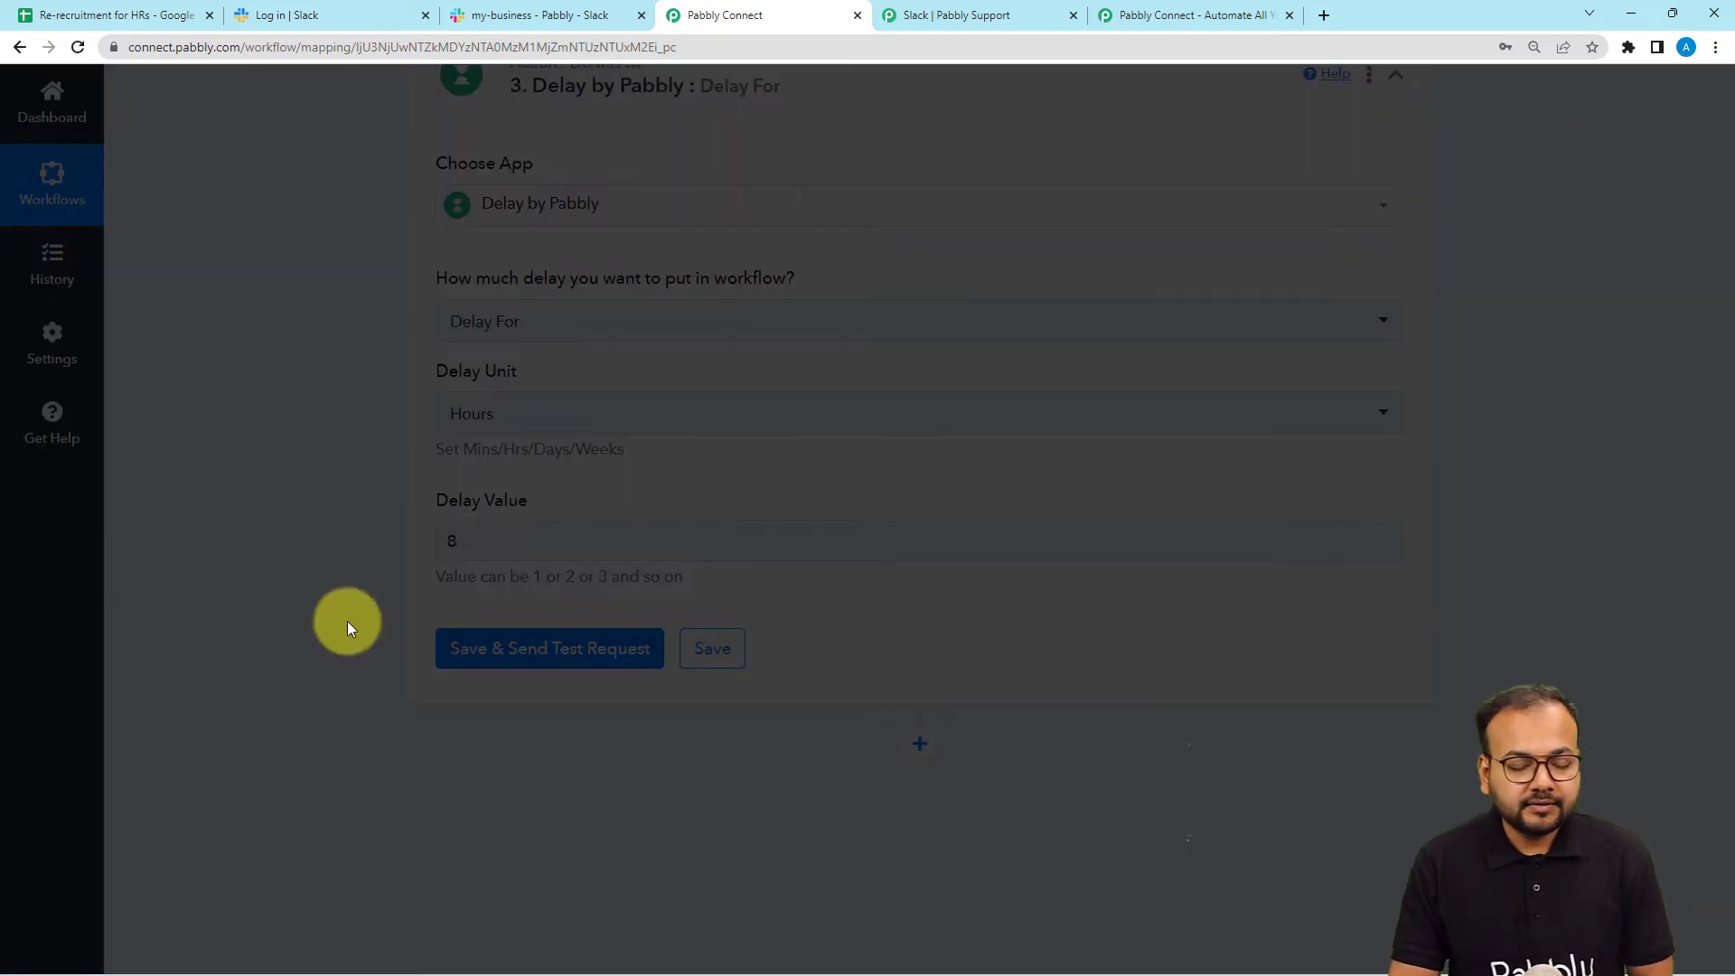
scroll(347, 621, down, 2)
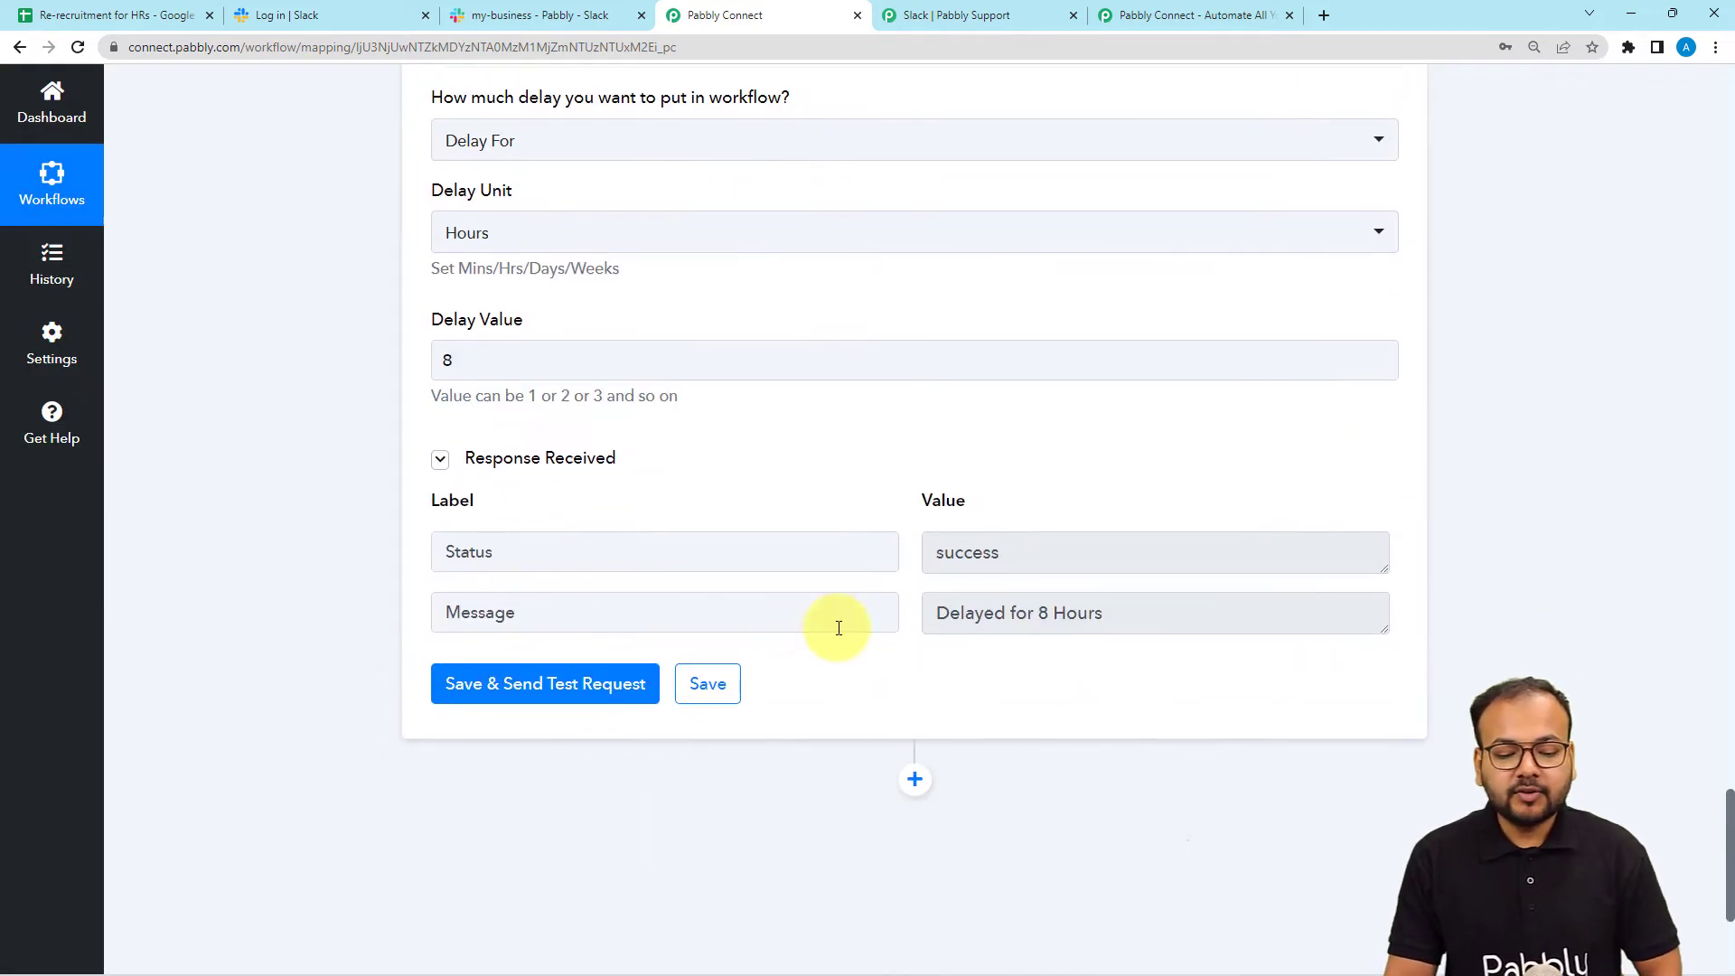
scroll(1106, 615, up, 7)
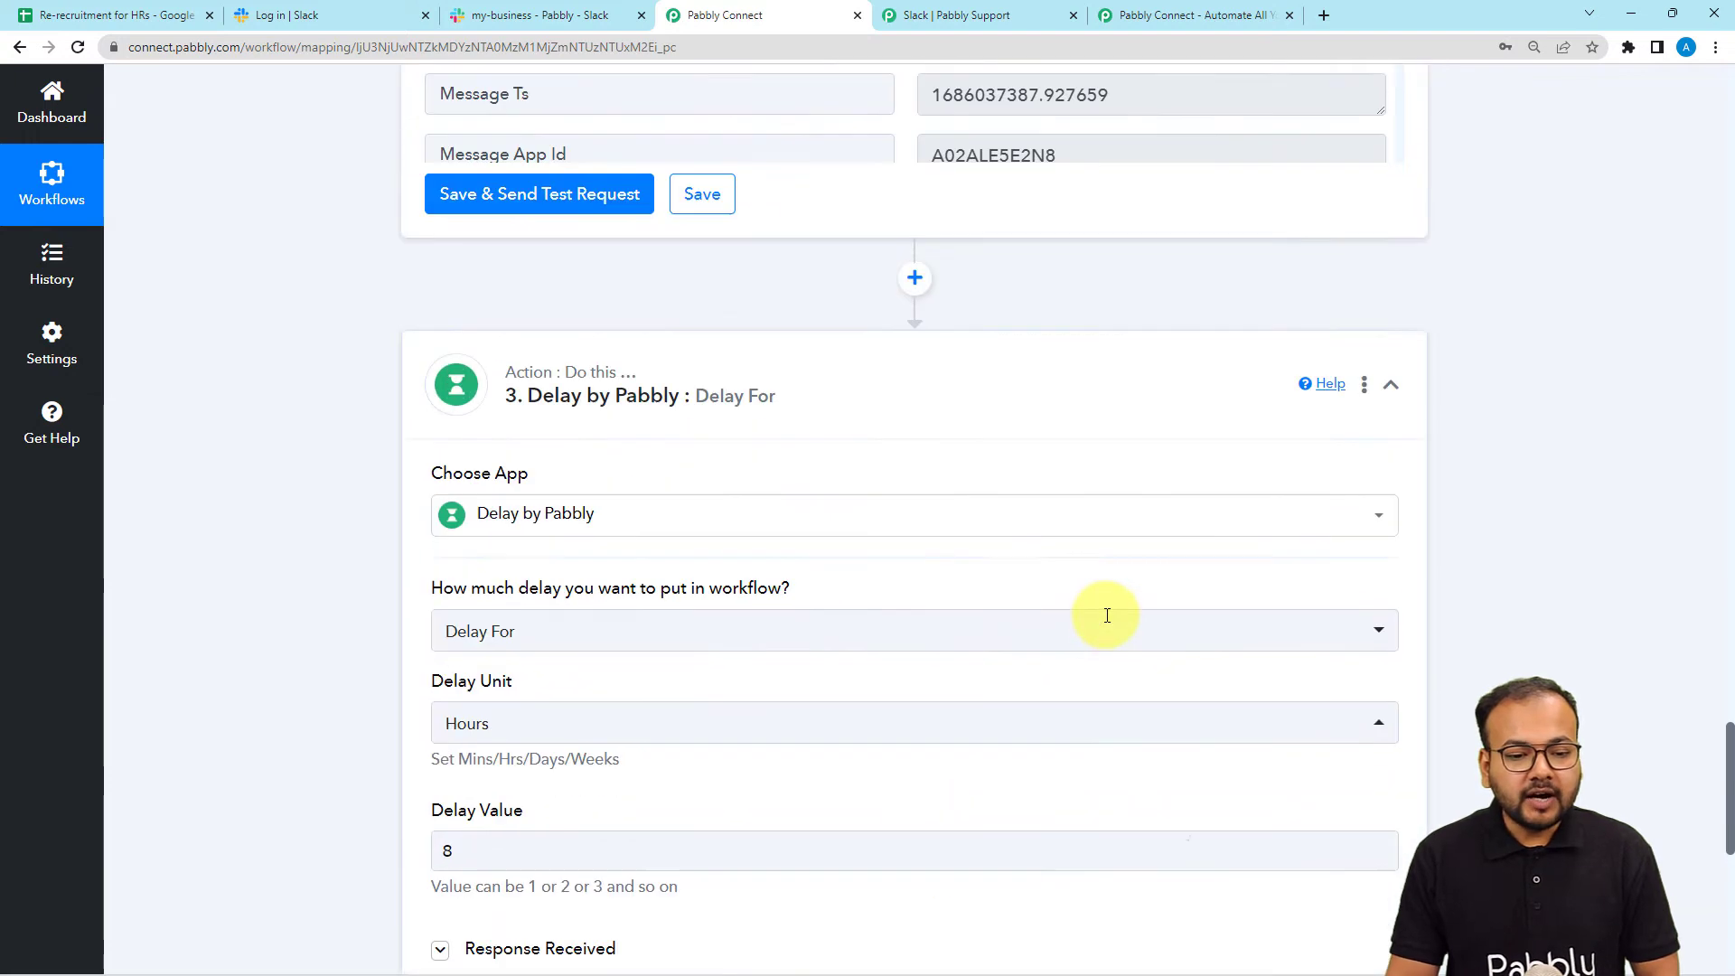
scroll(236, 311, down, 7)
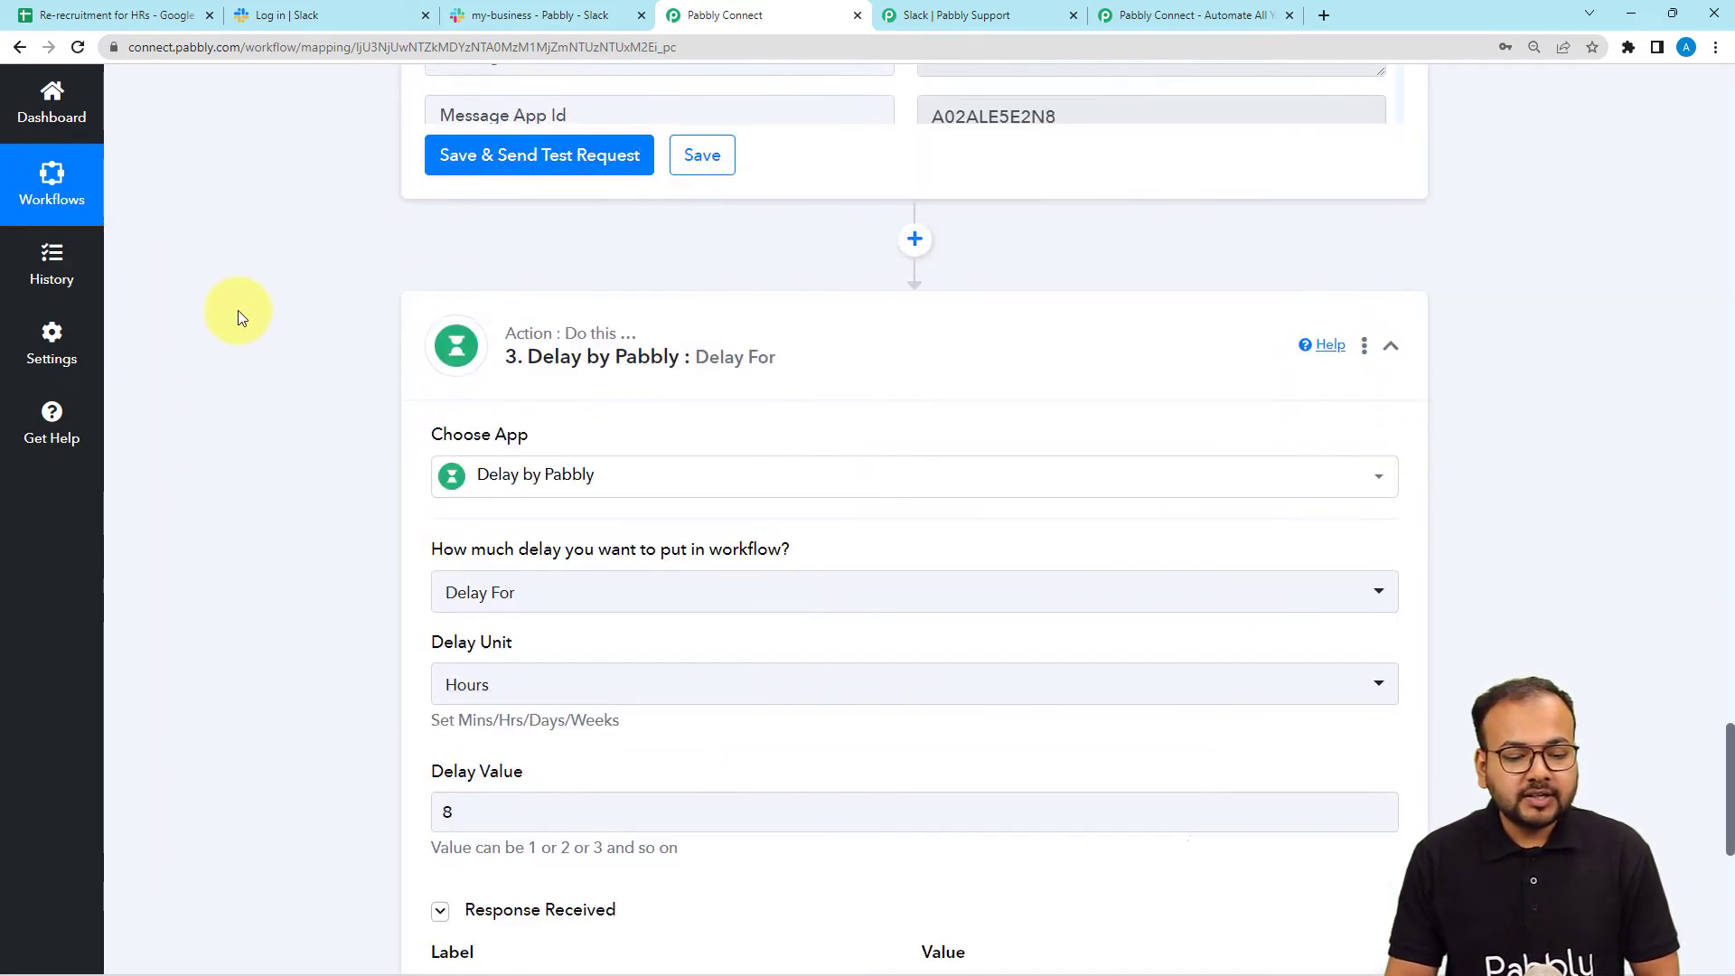
scroll(237, 311, down, 4)
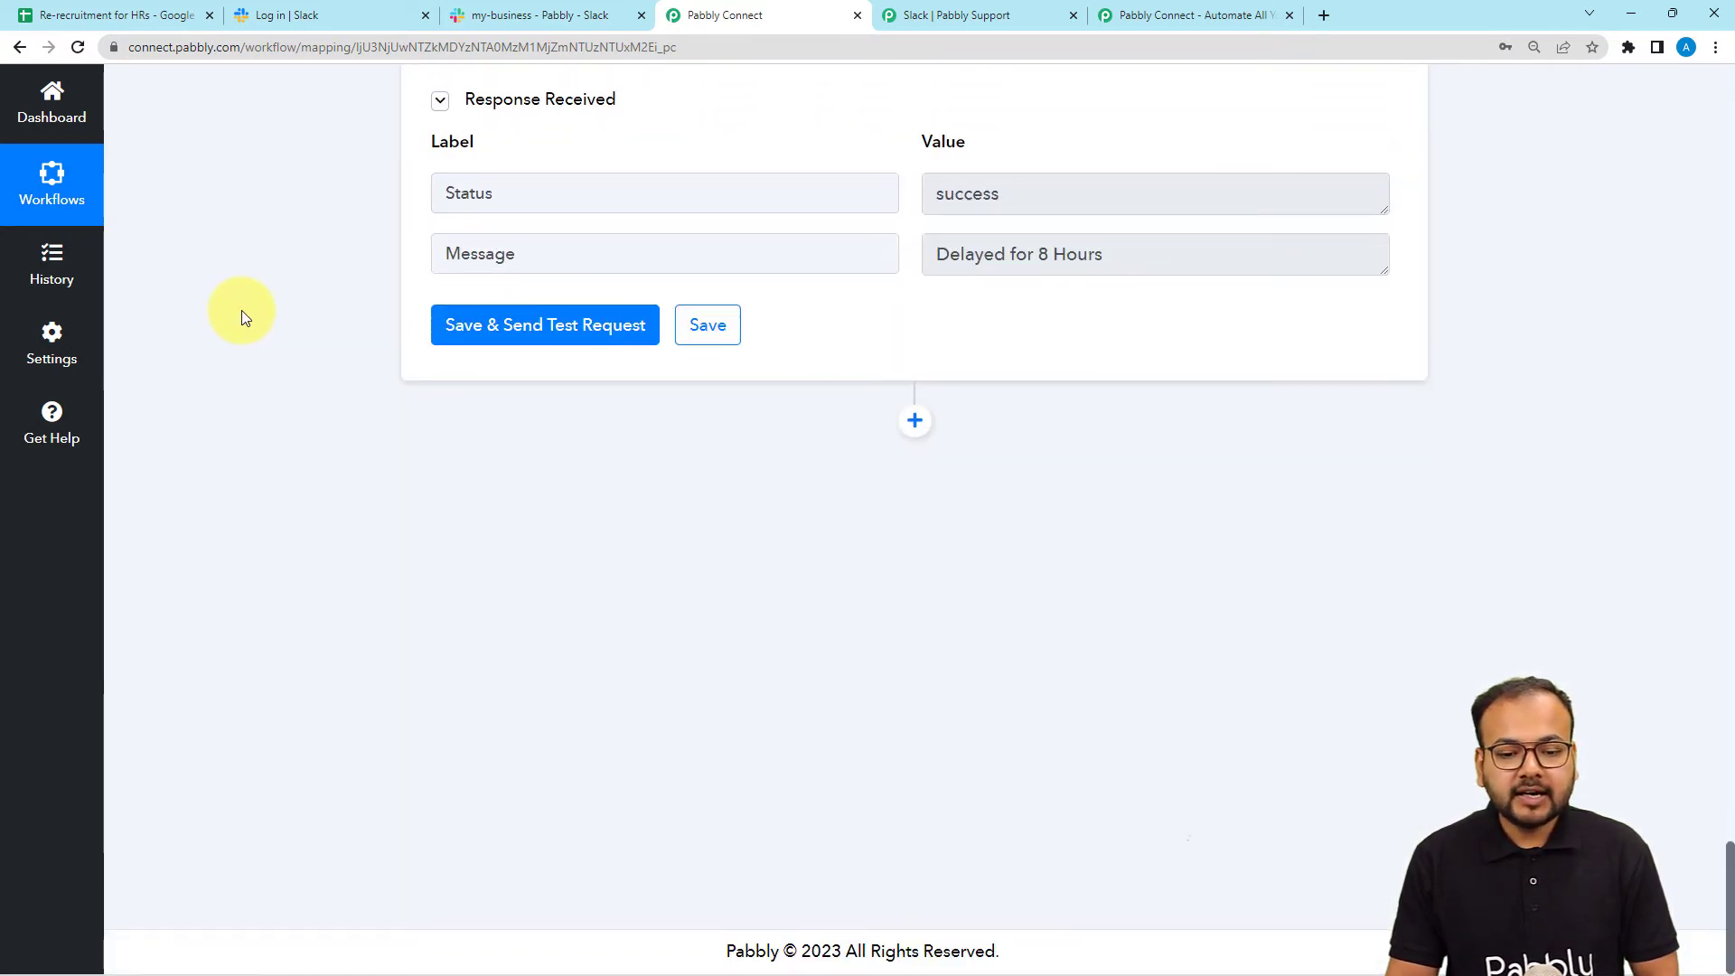
Check the HR Approval column in Re-recruitment for HRs, then add a step below Delay.
click(145, 16)
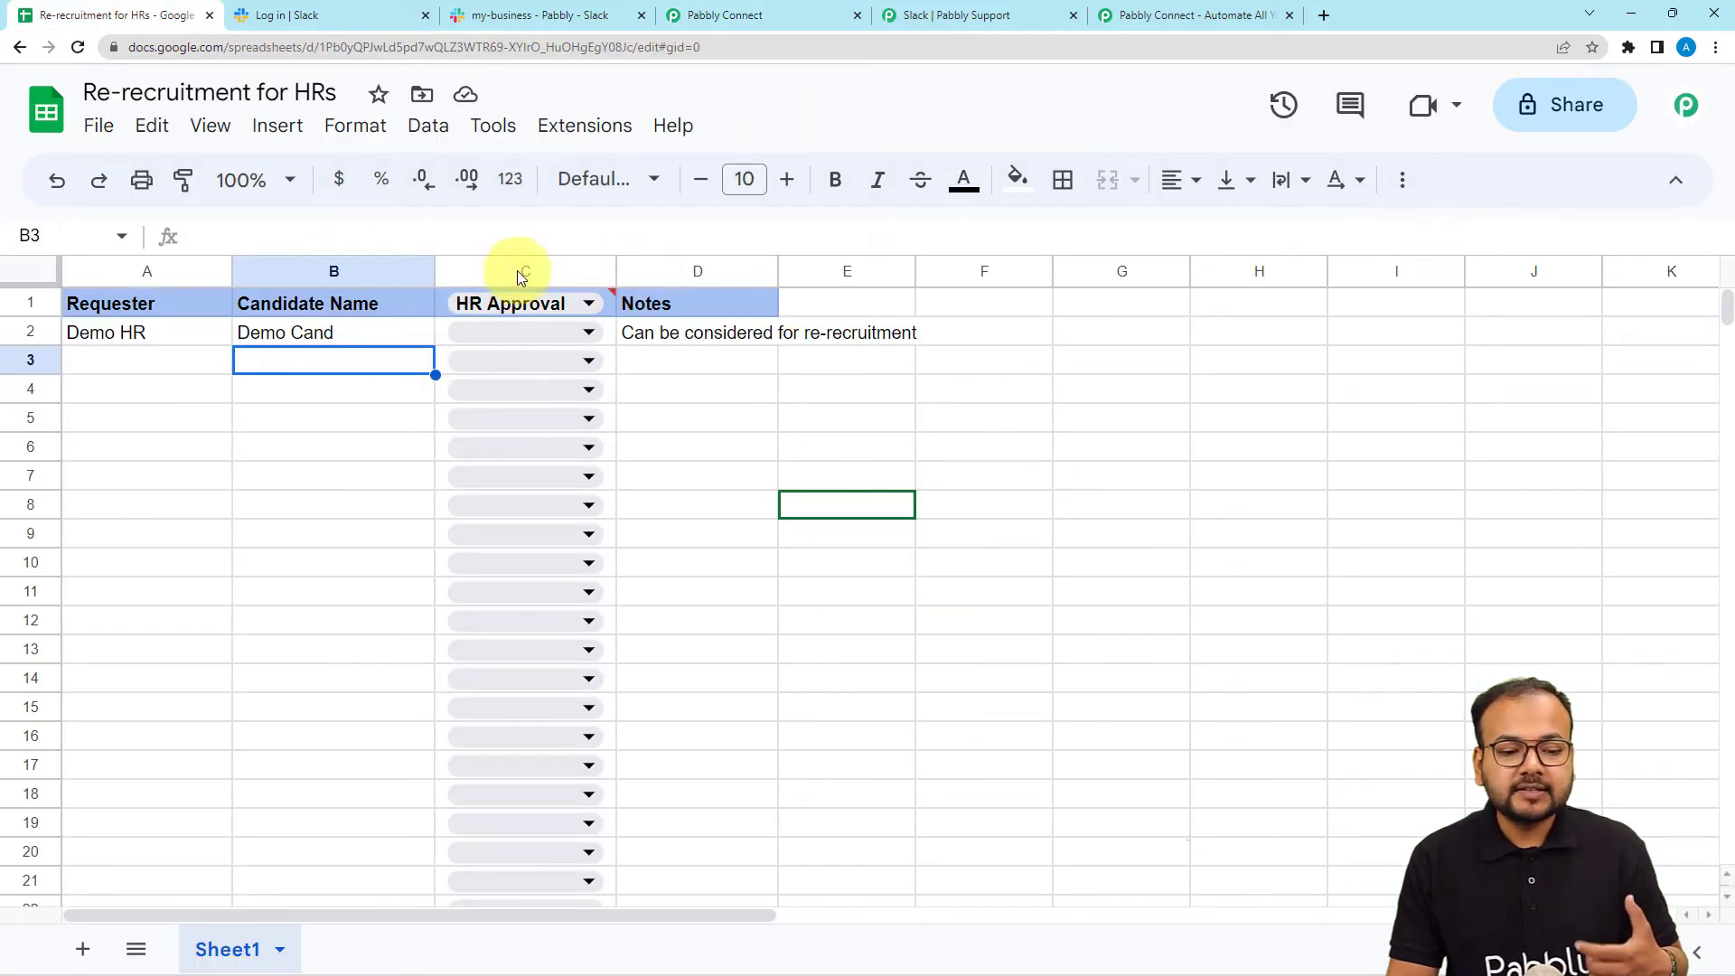
mouse_move(576, 307)
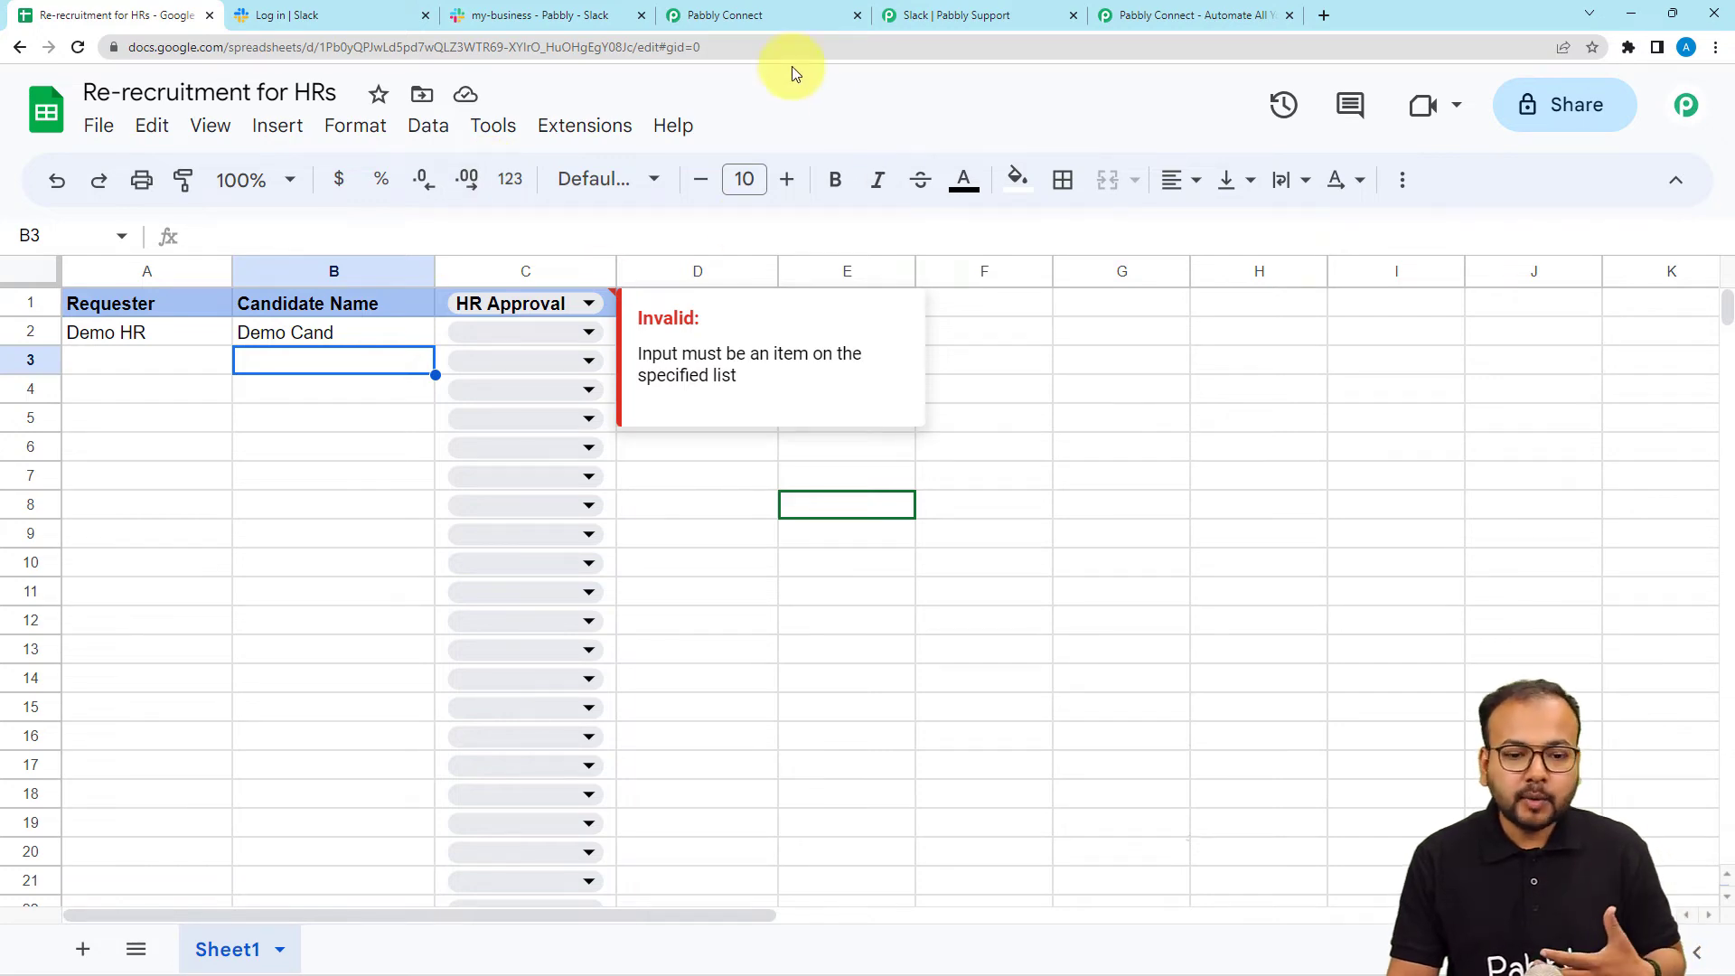
click(723, 16)
click(915, 421)
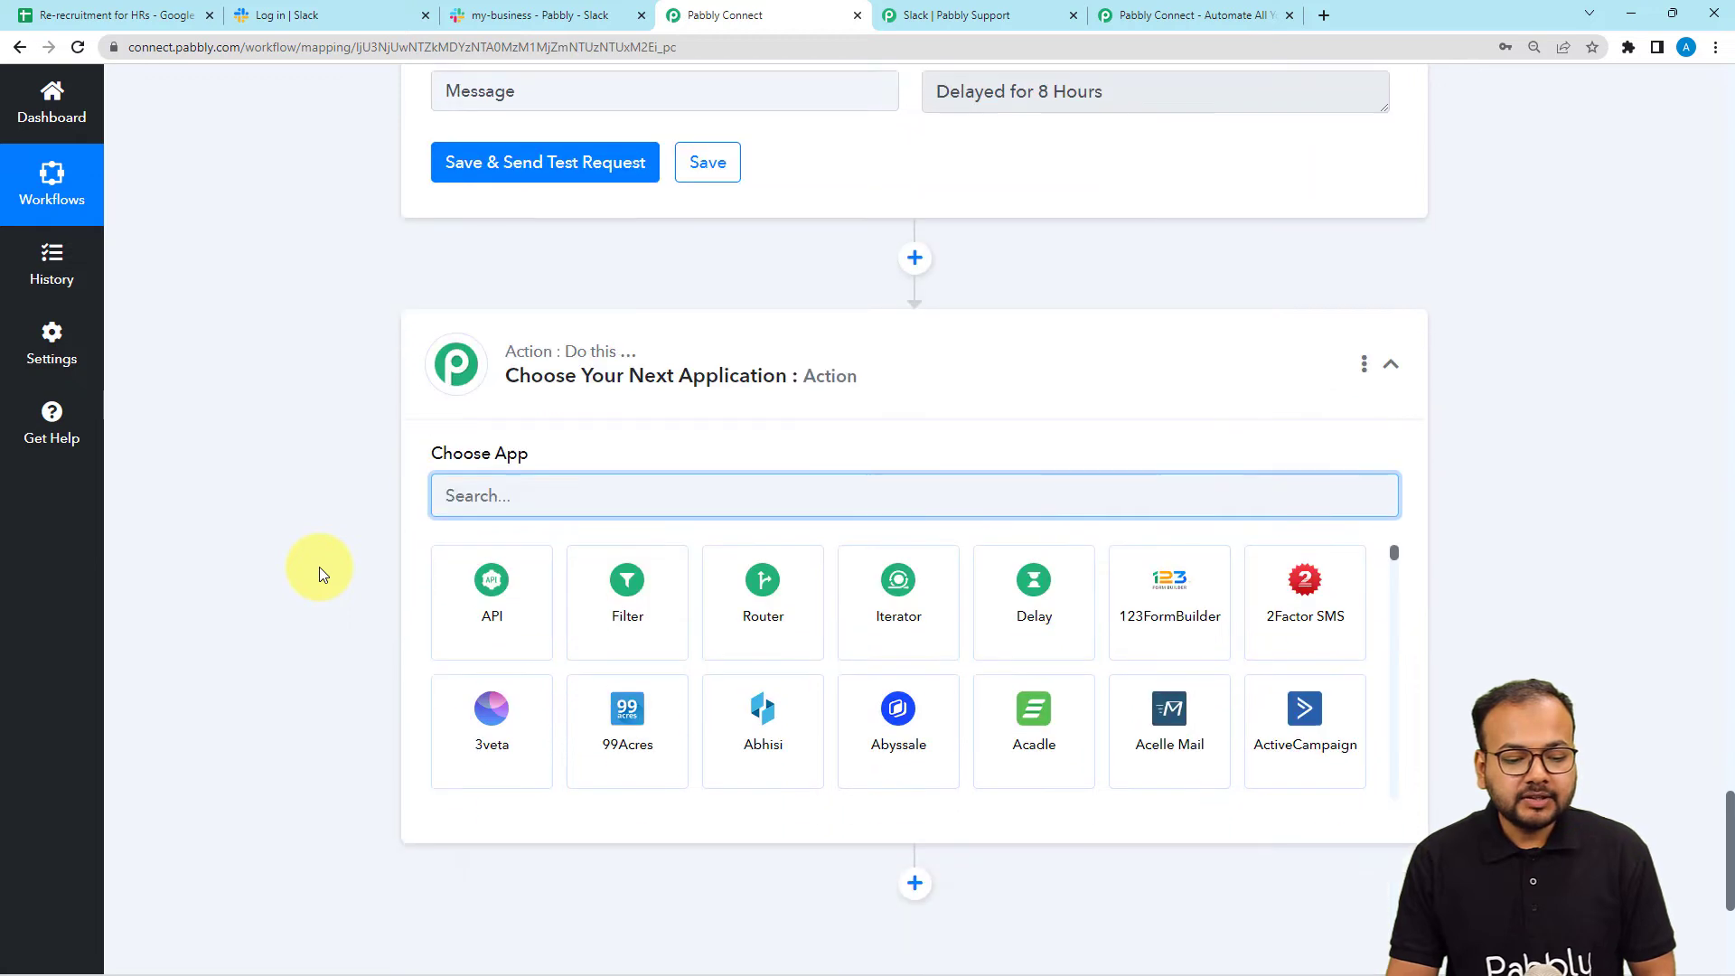
Make the new step Google Sheets with the Get Row(s) event and start connecting the account.
text(sheets)
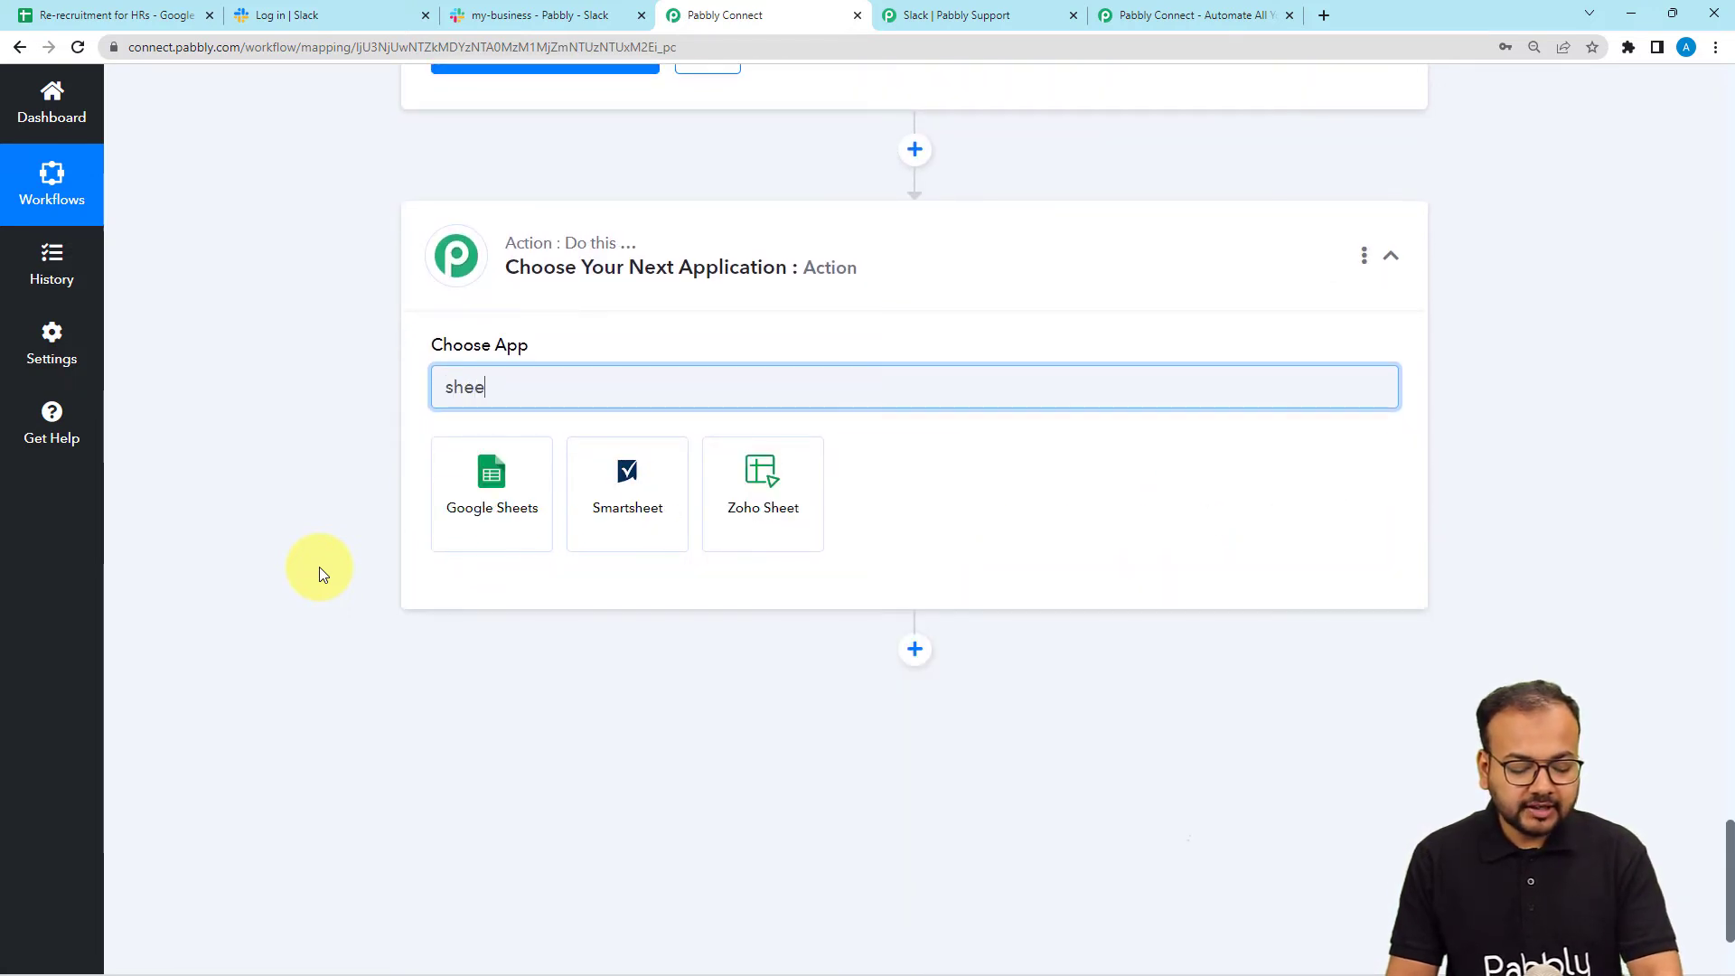
click(456, 528)
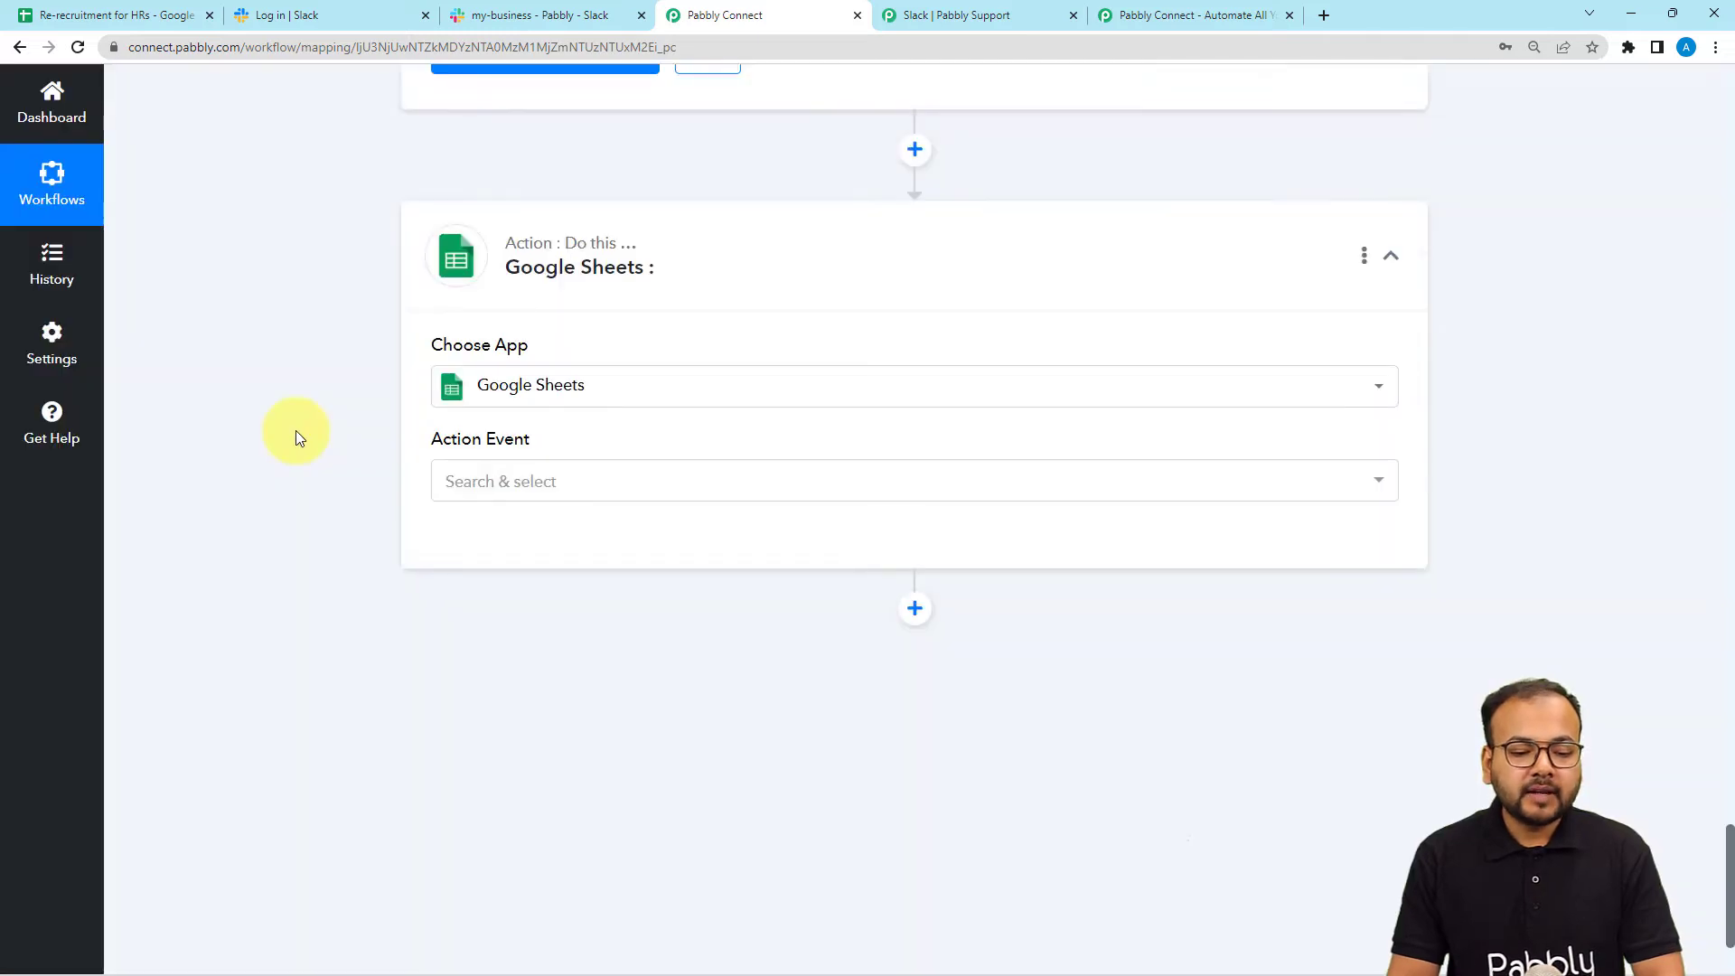
click(479, 308)
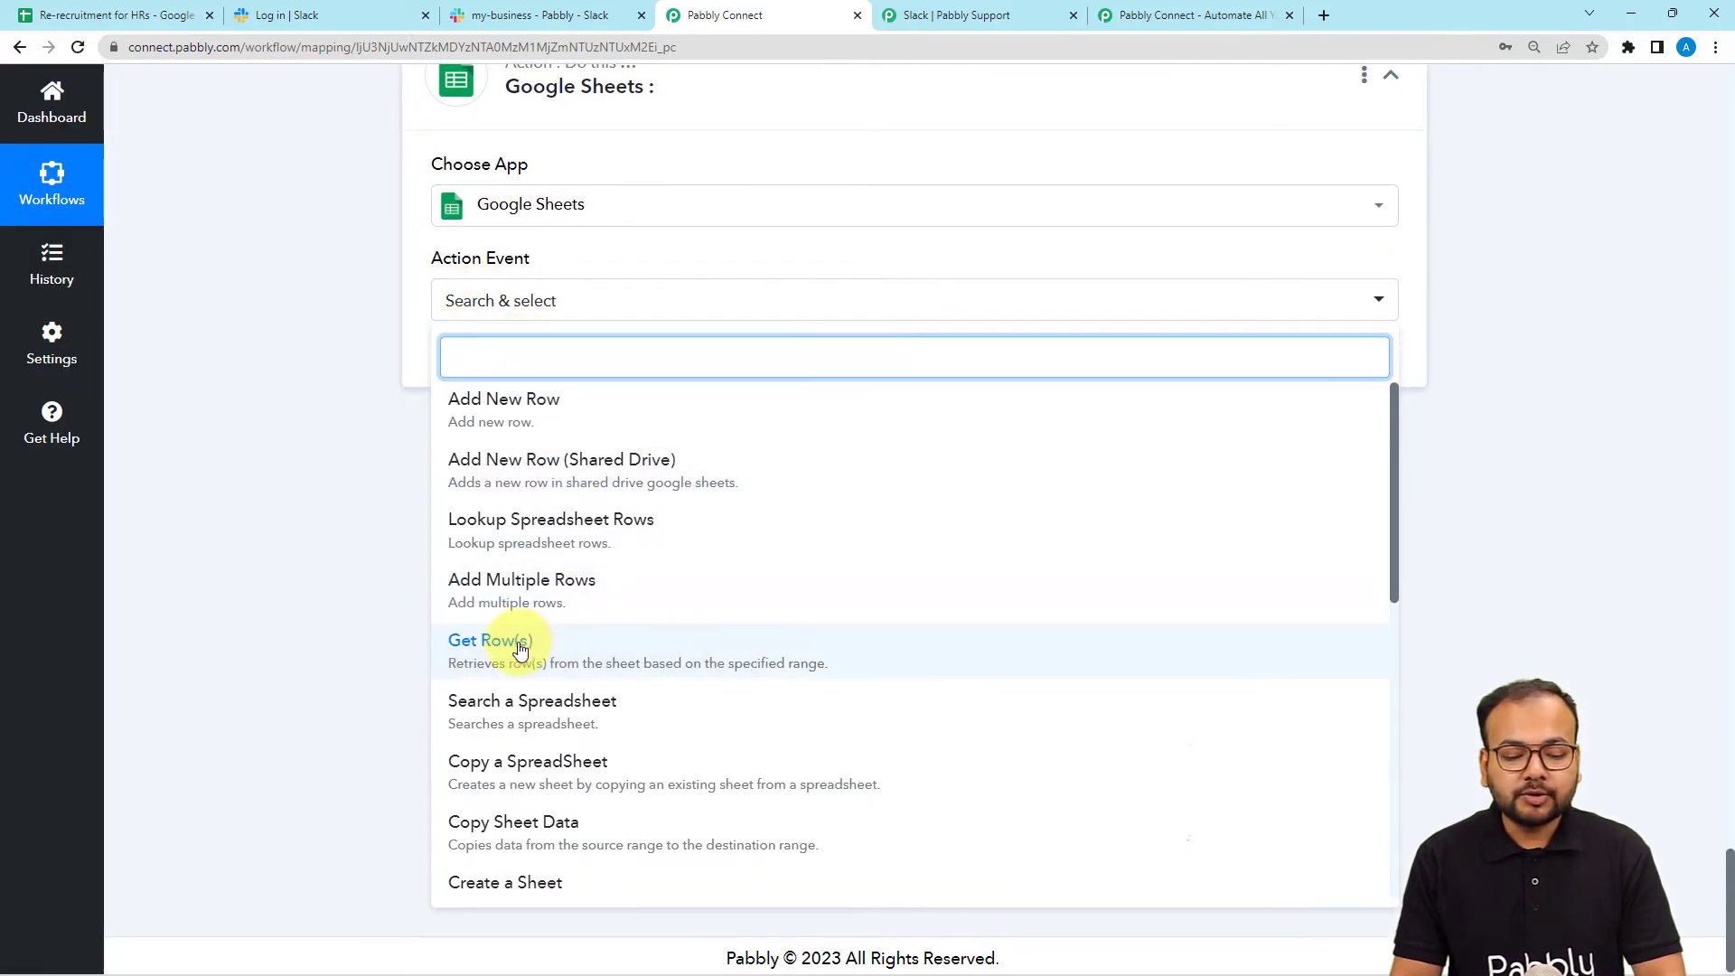
click(486, 666)
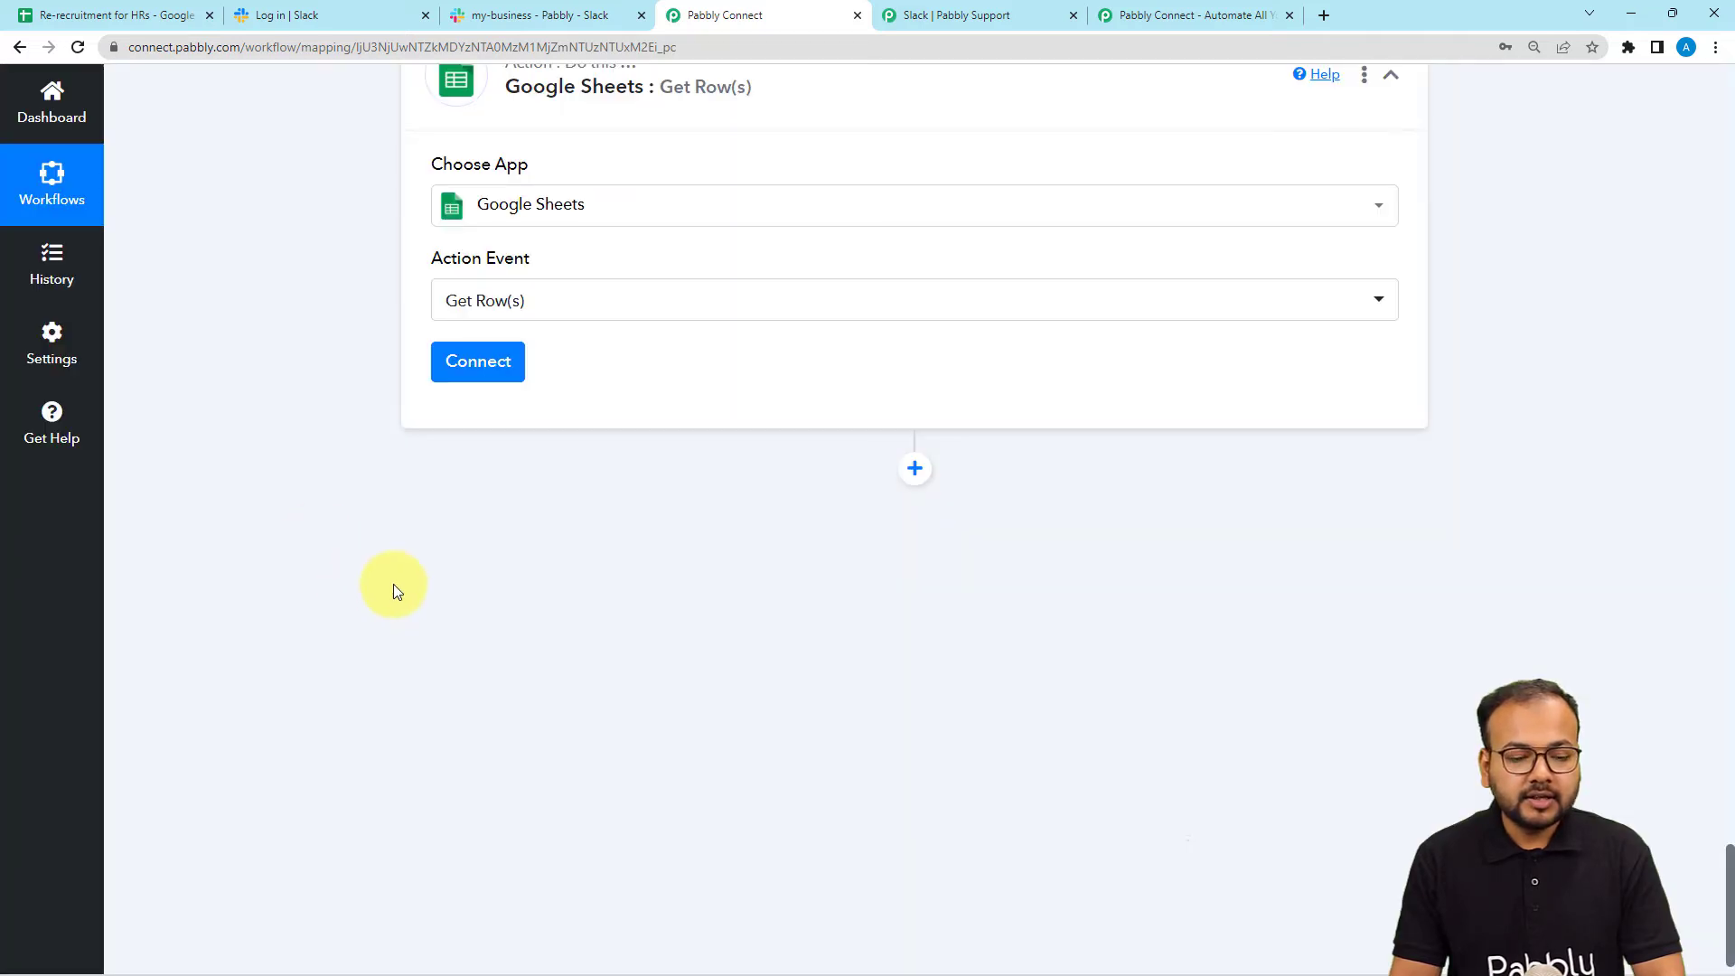
click(477, 362)
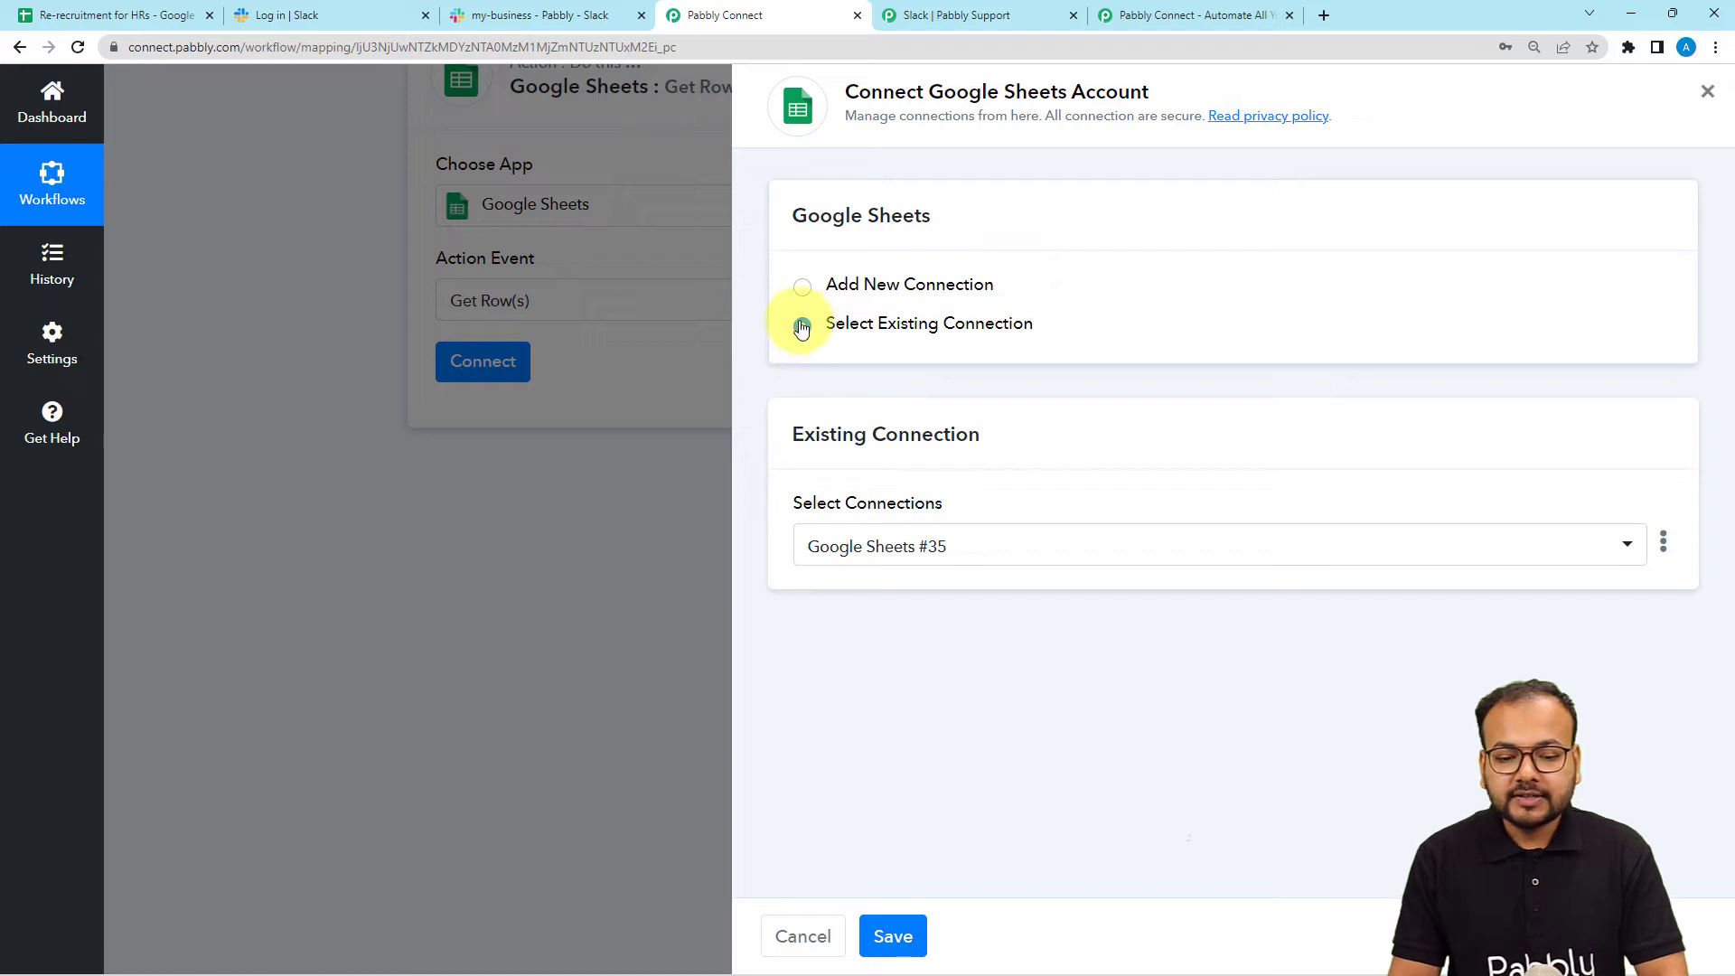
Save the Google Sheets #35 connection and select the Re-recruitment for HRs spreadsheet.
click(900, 937)
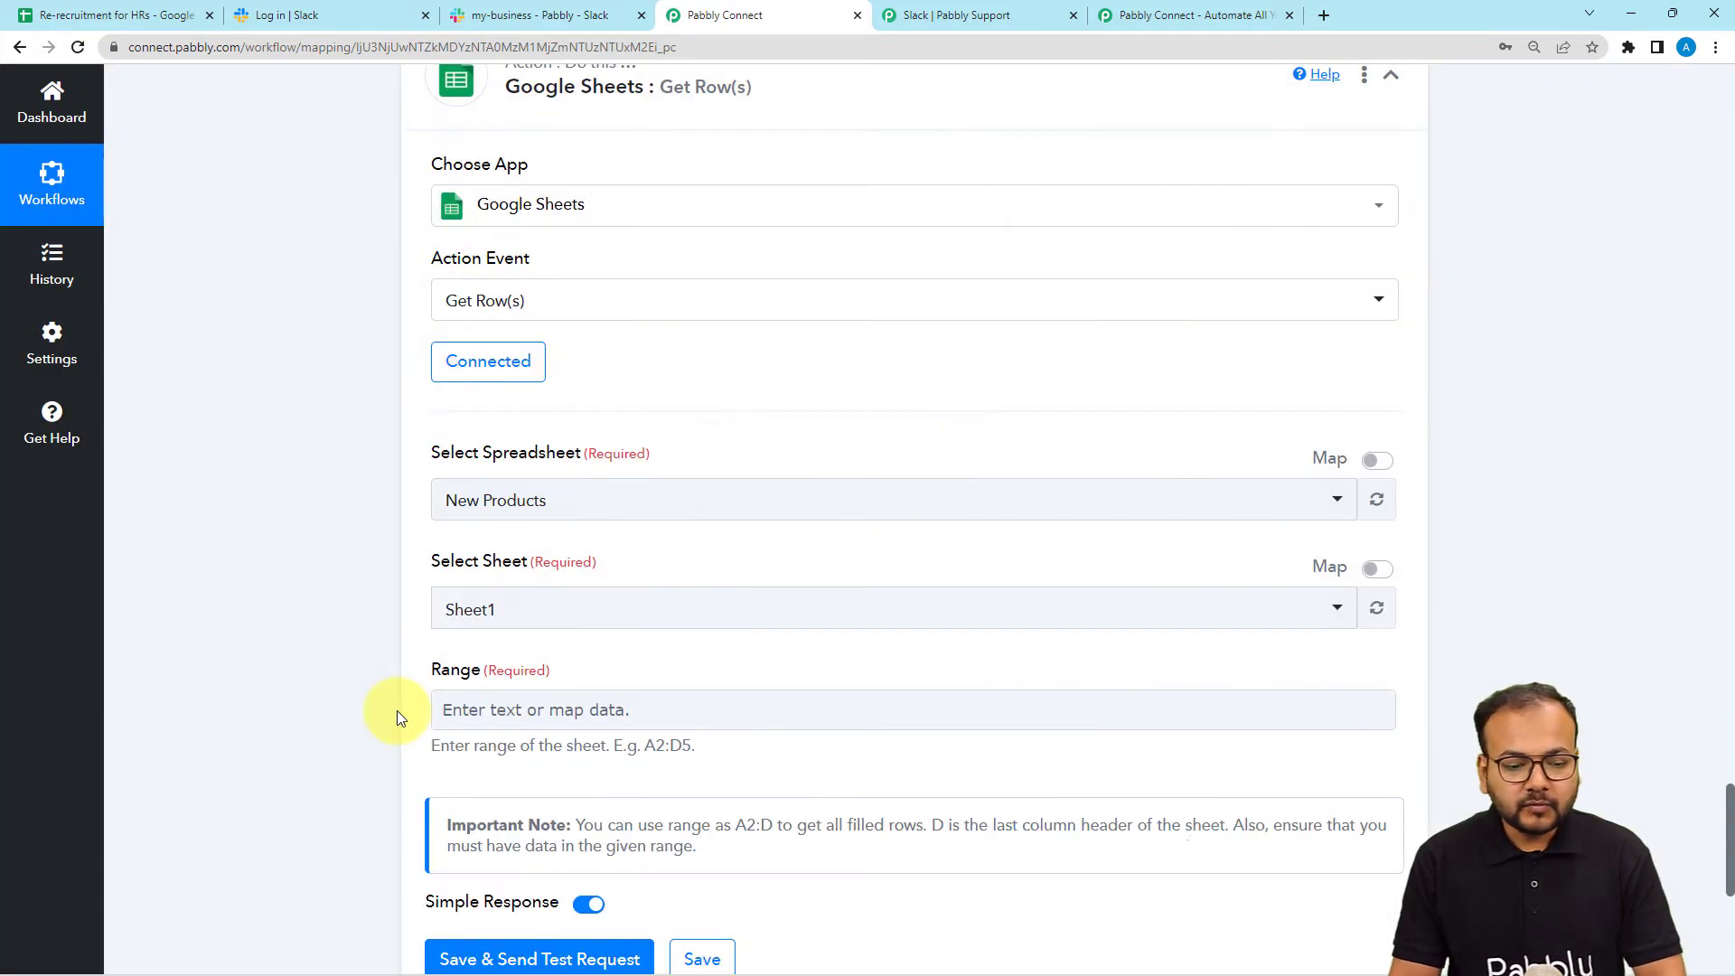
scroll(307, 540, down, 3)
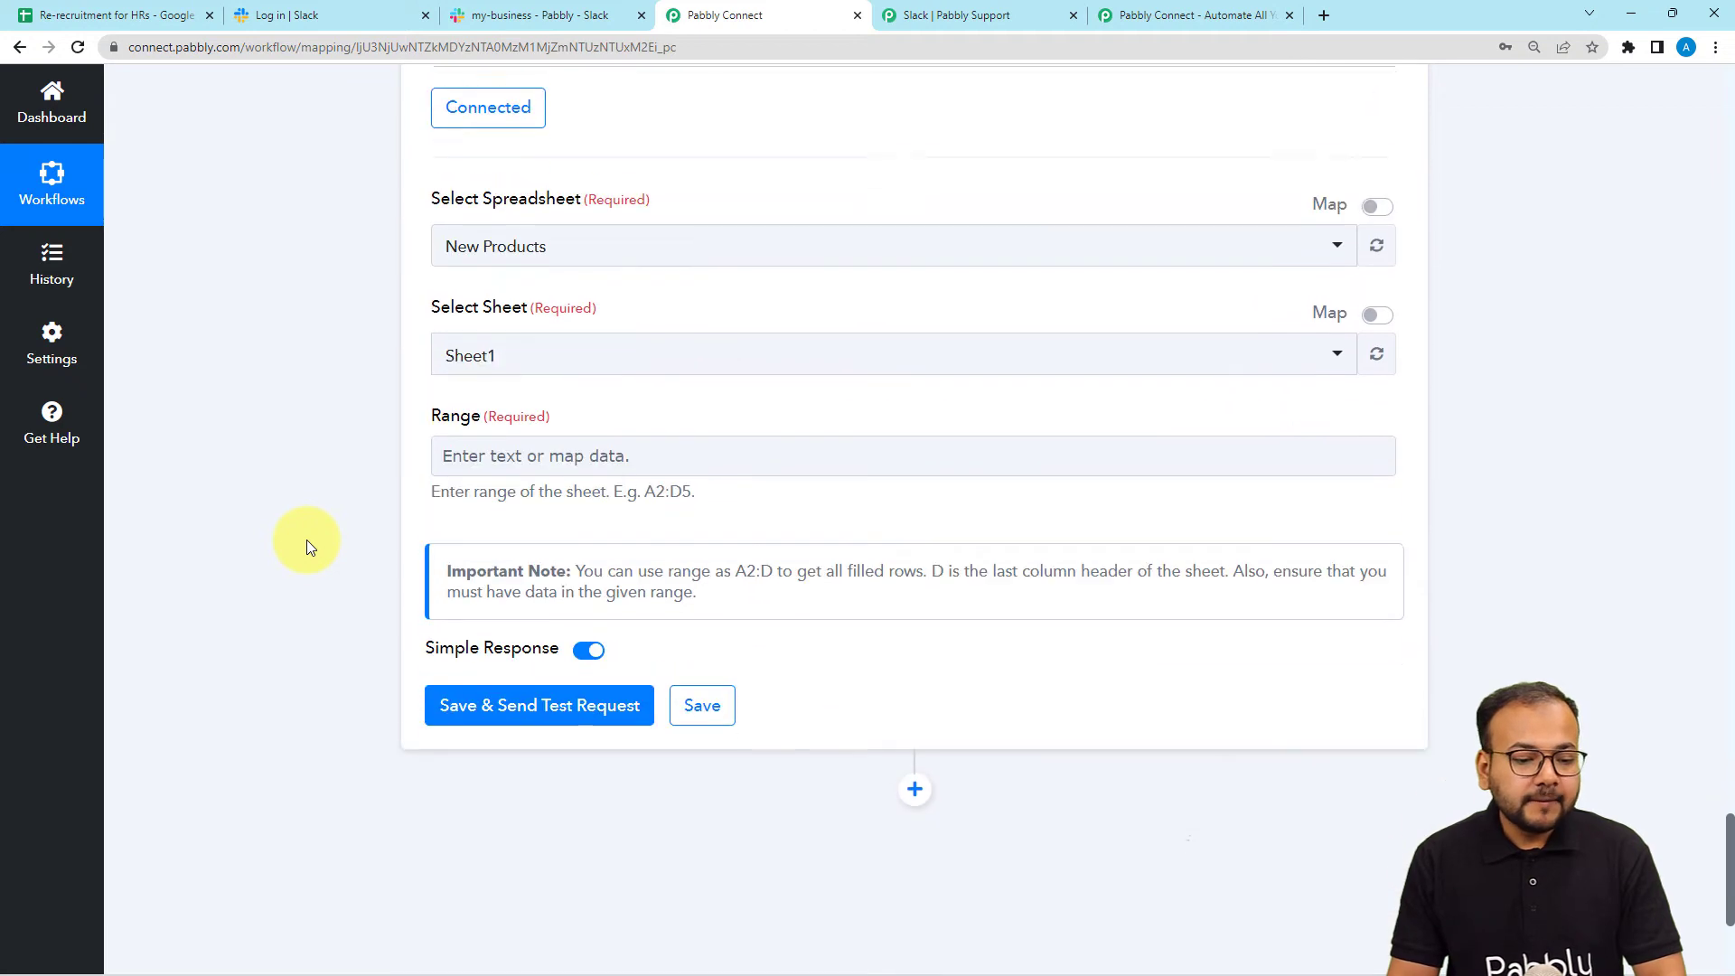
click(592, 244)
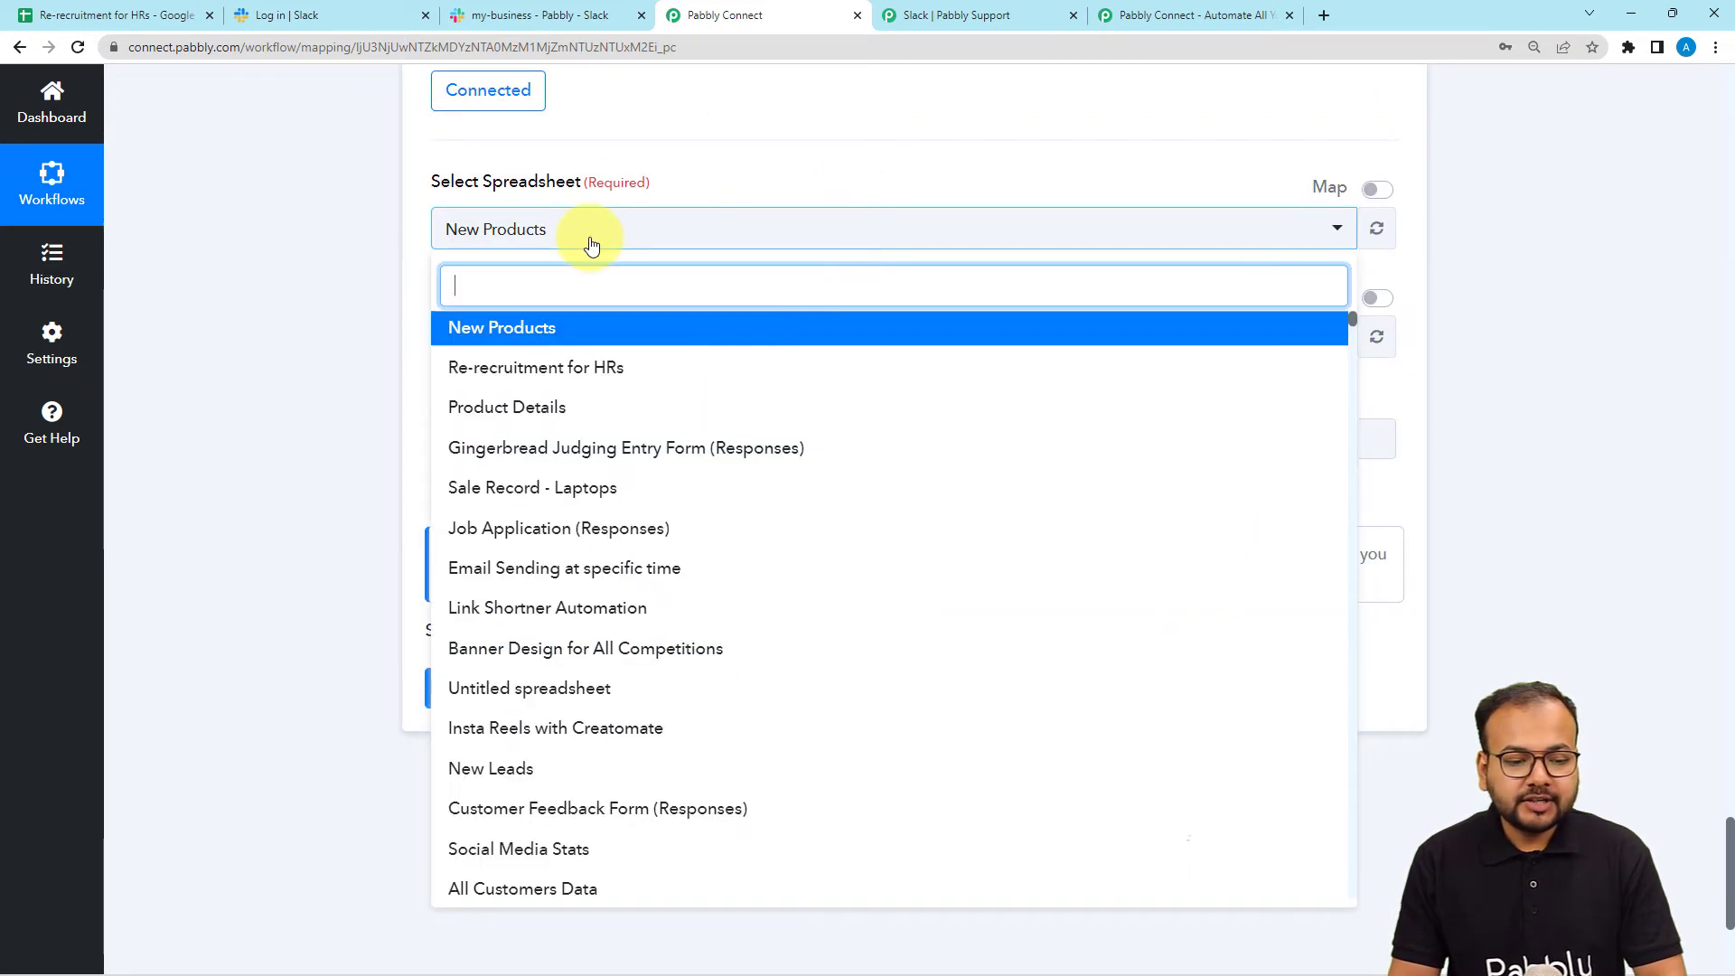
click(457, 369)
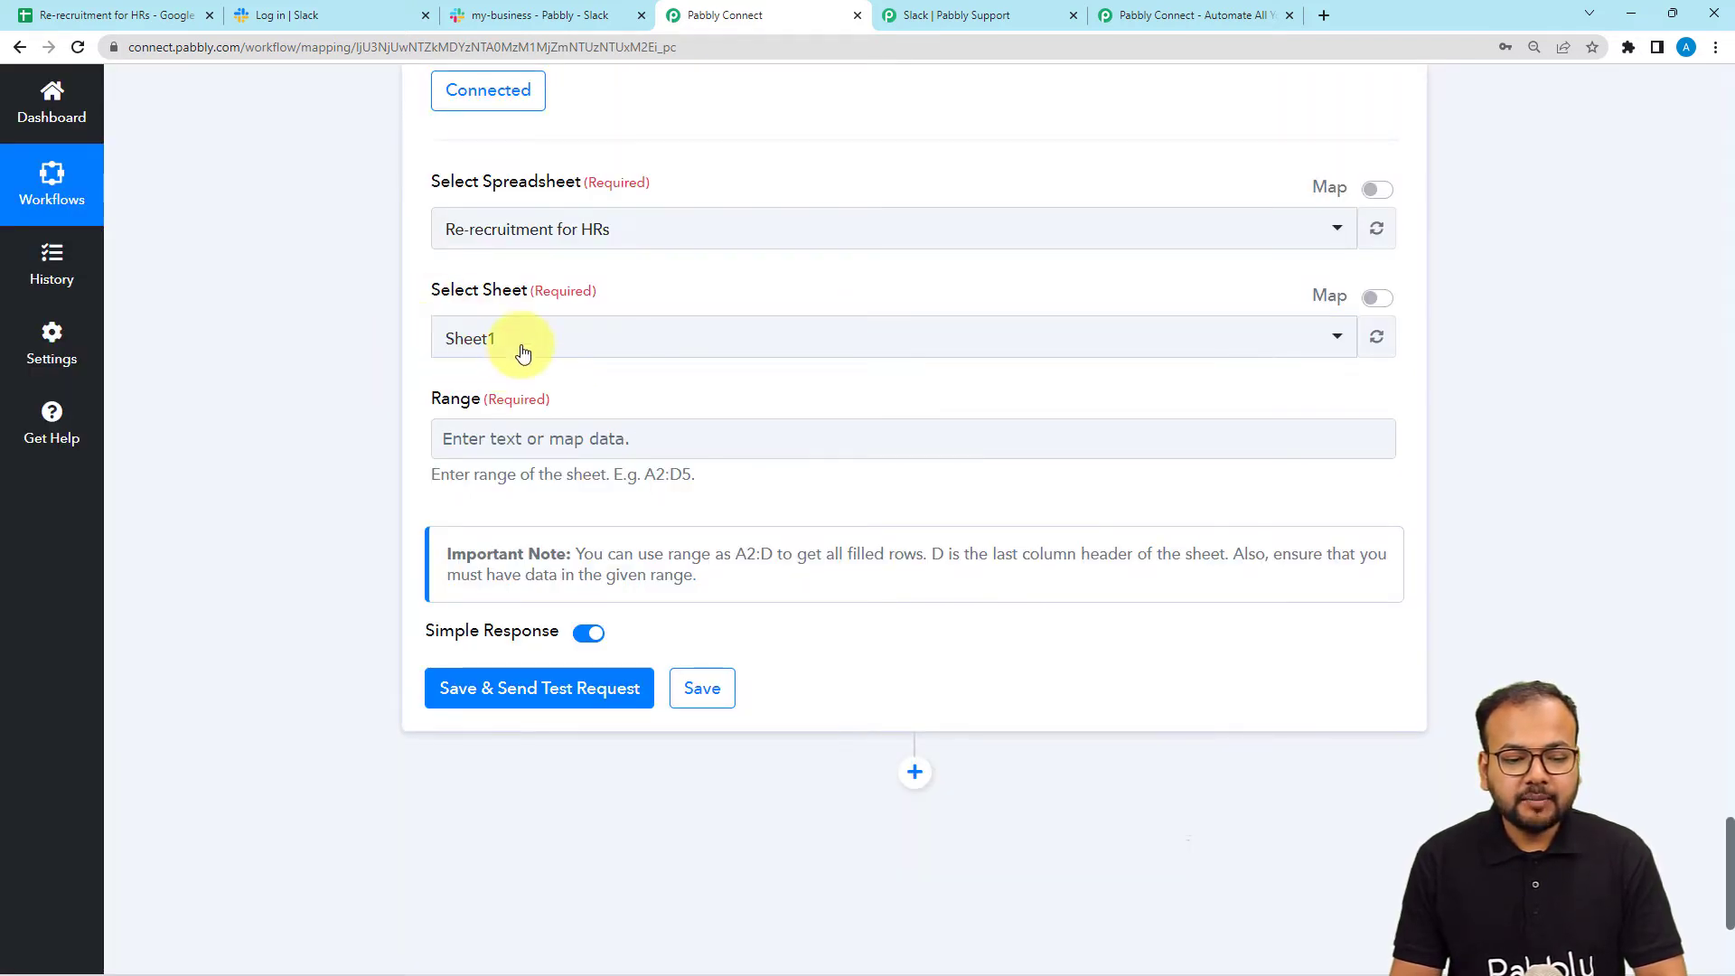
Cross-check the spreadsheet, keep Sheet1 selected, and open the spreadsheet to plan the range.
click(117, 16)
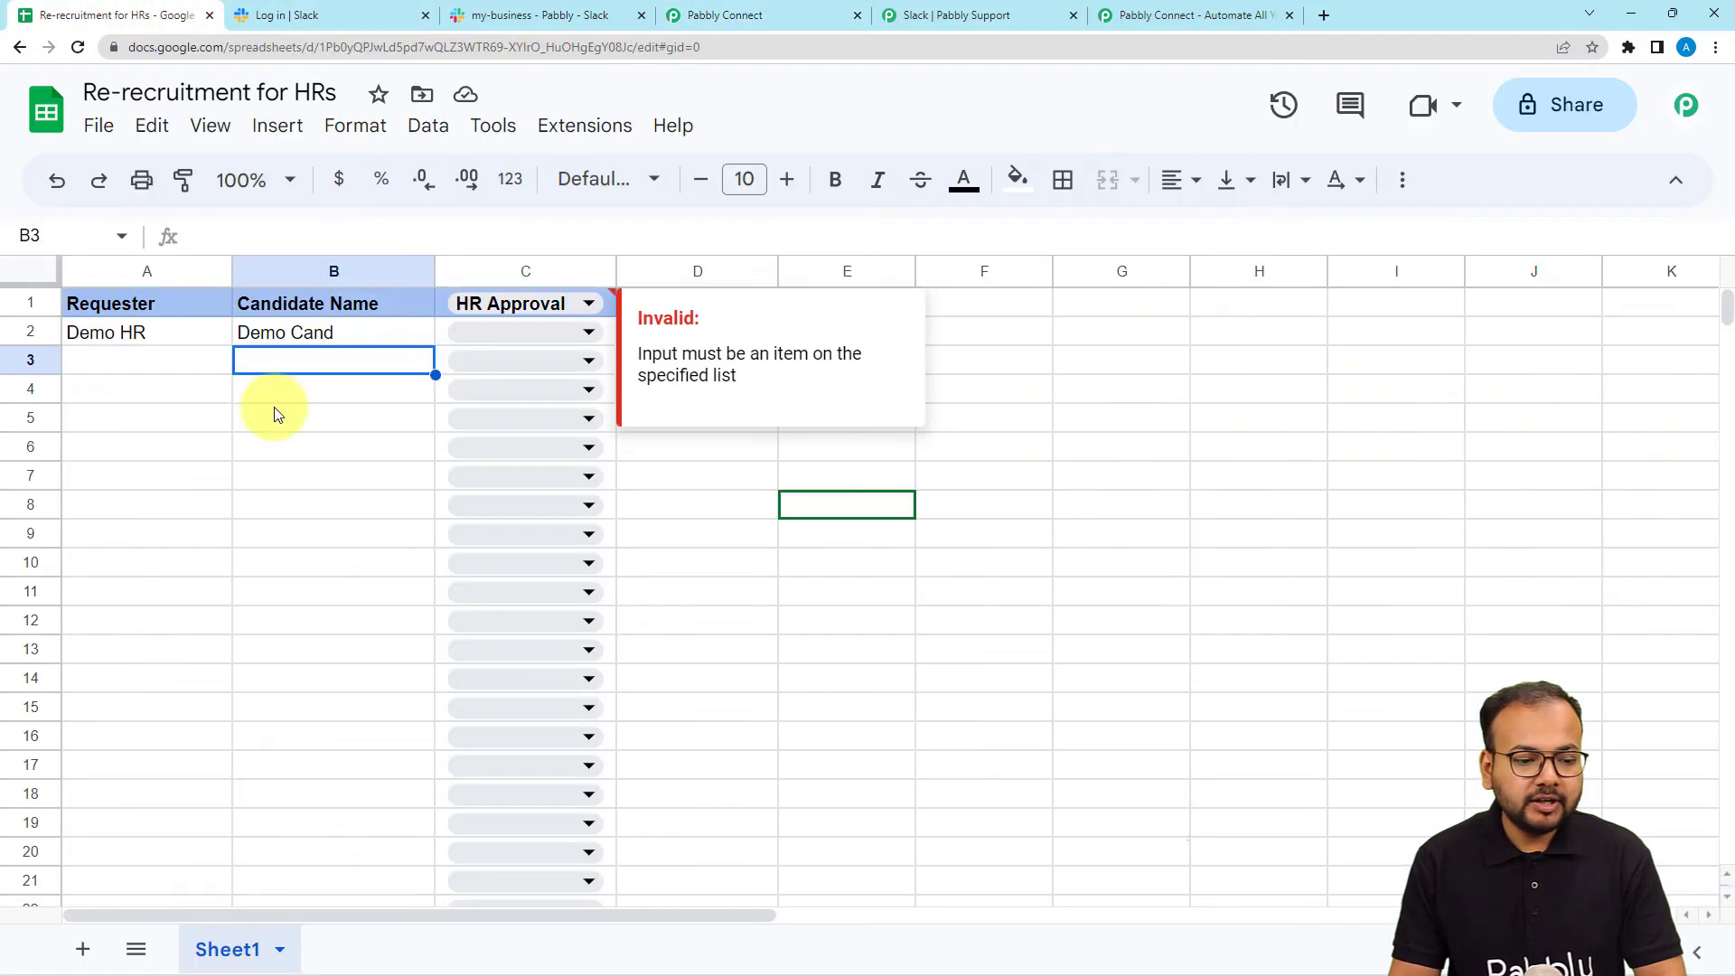
click(703, 16)
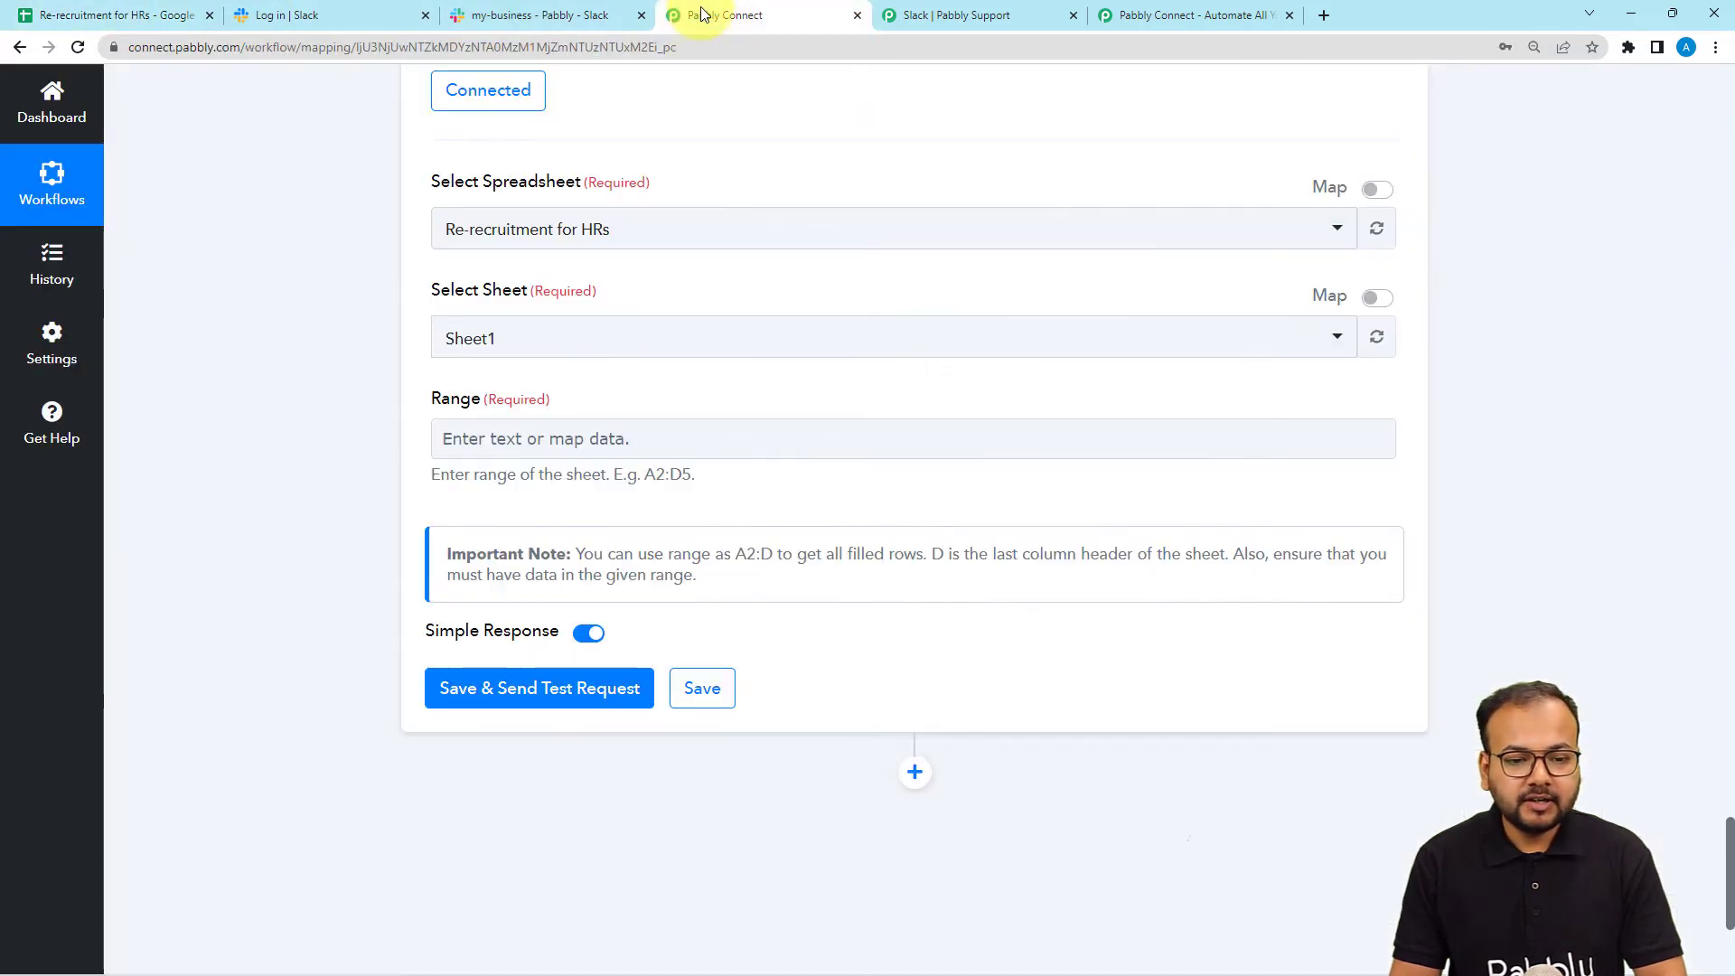
click(505, 437)
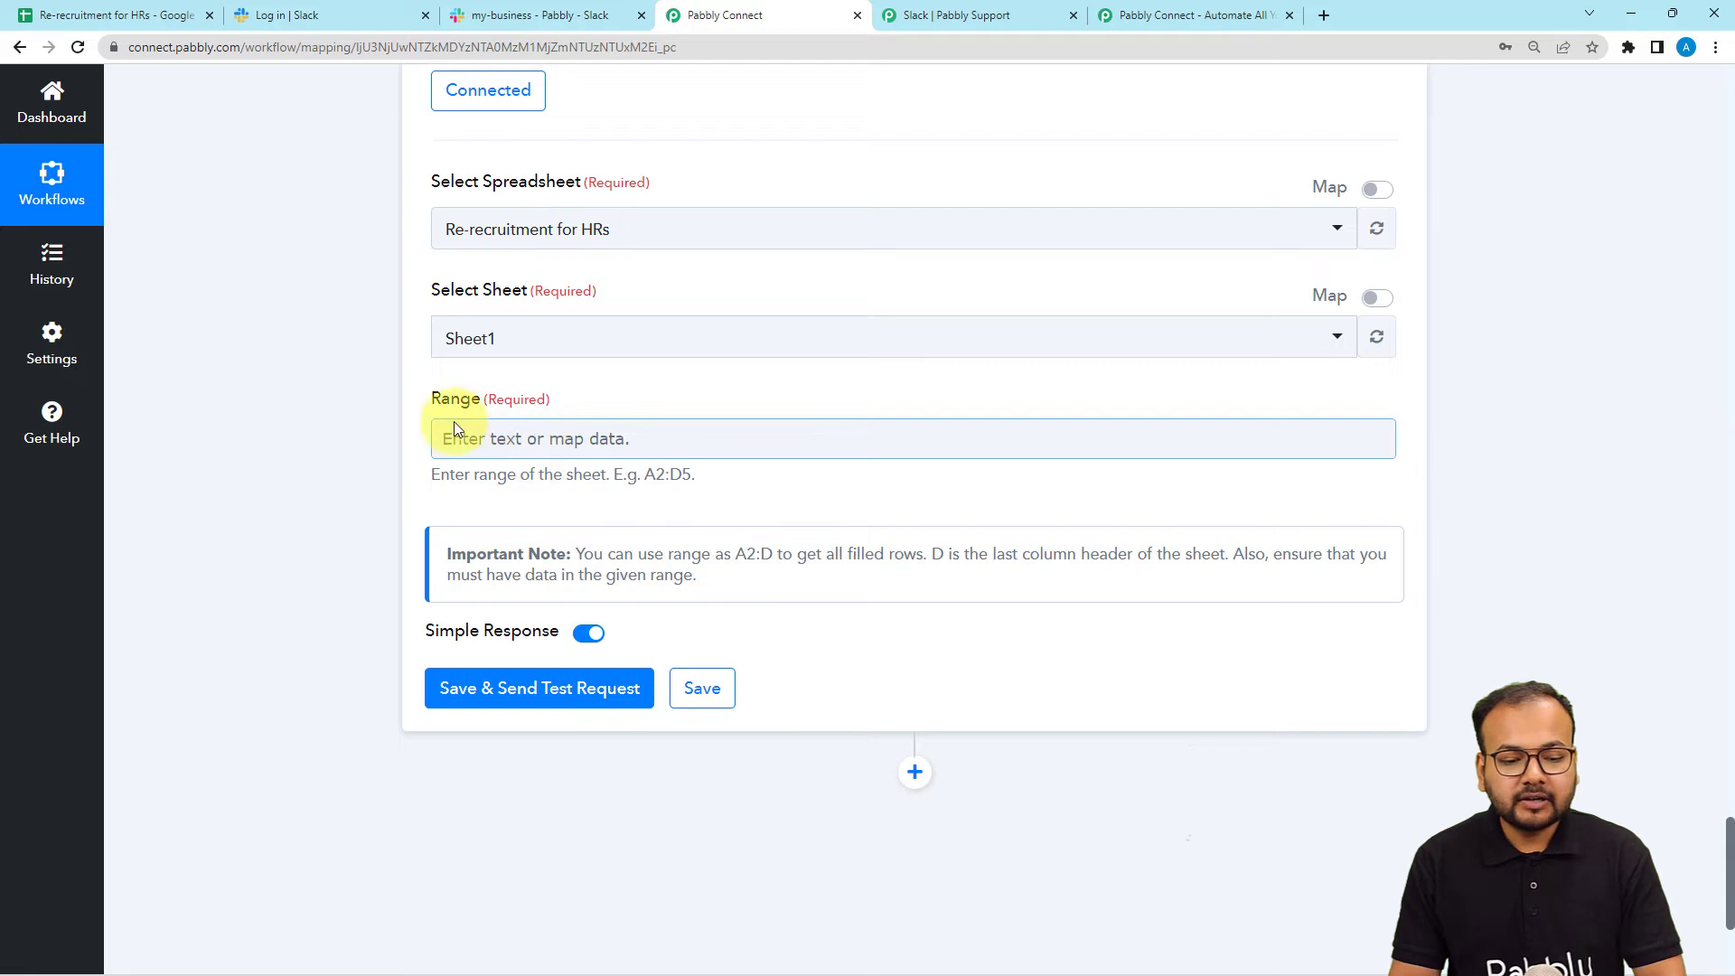
click(343, 436)
scroll(336, 436, down, 1)
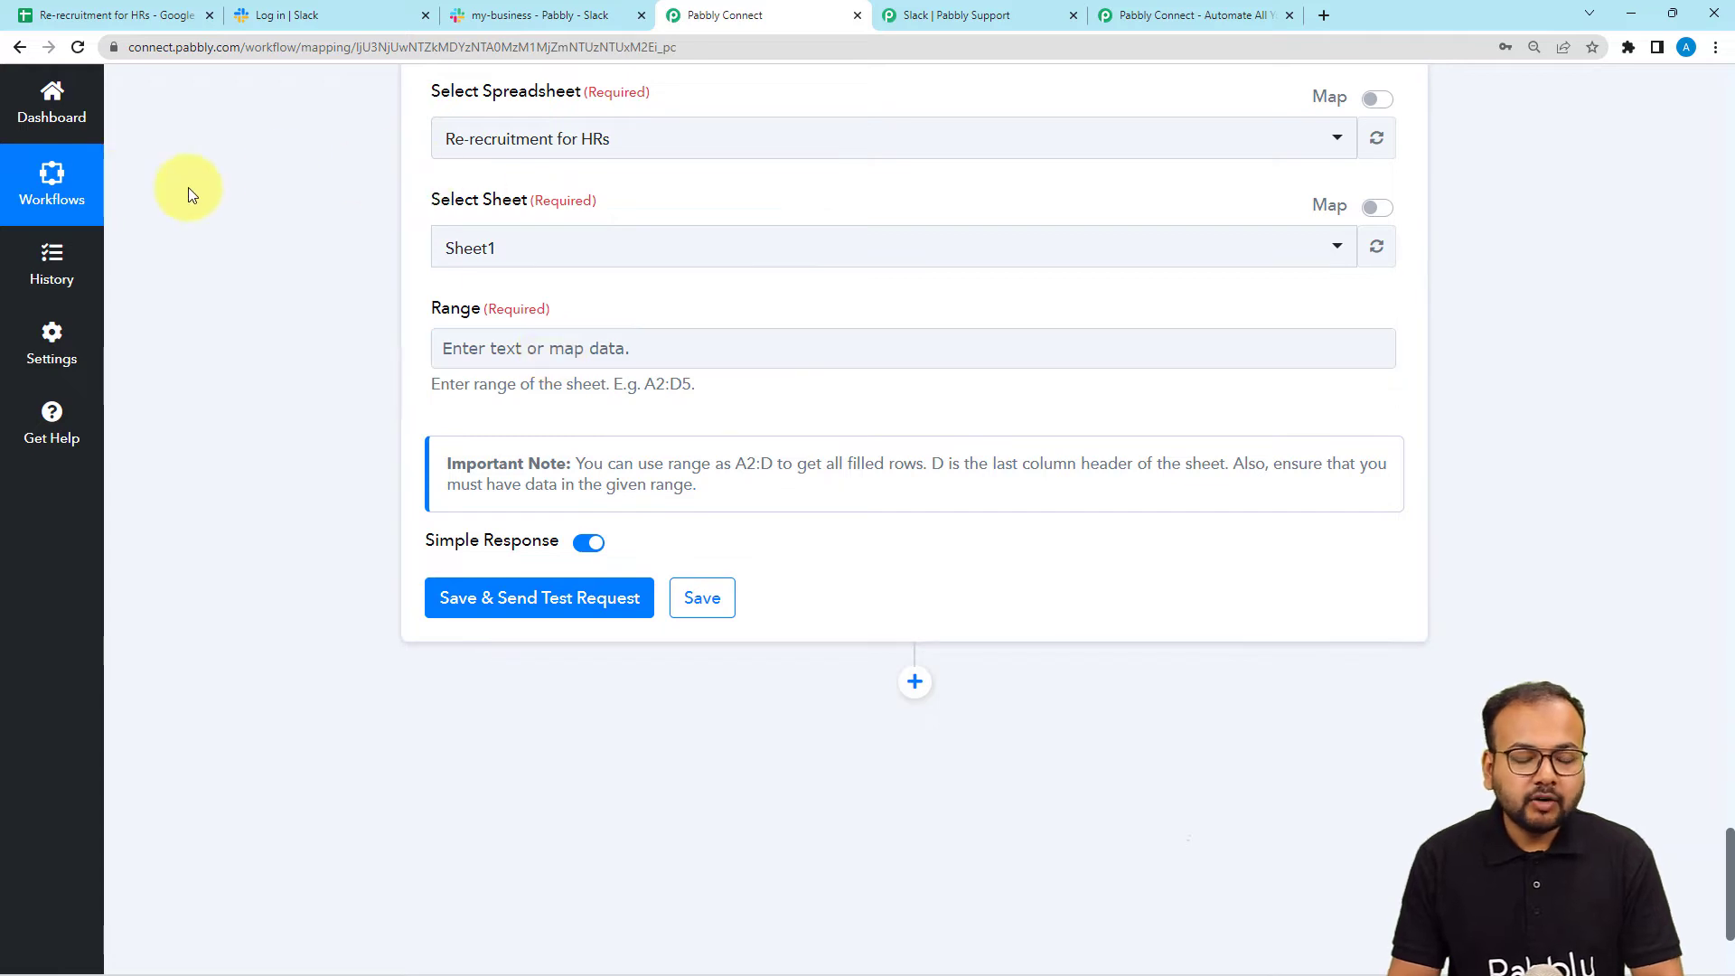
click(136, 15)
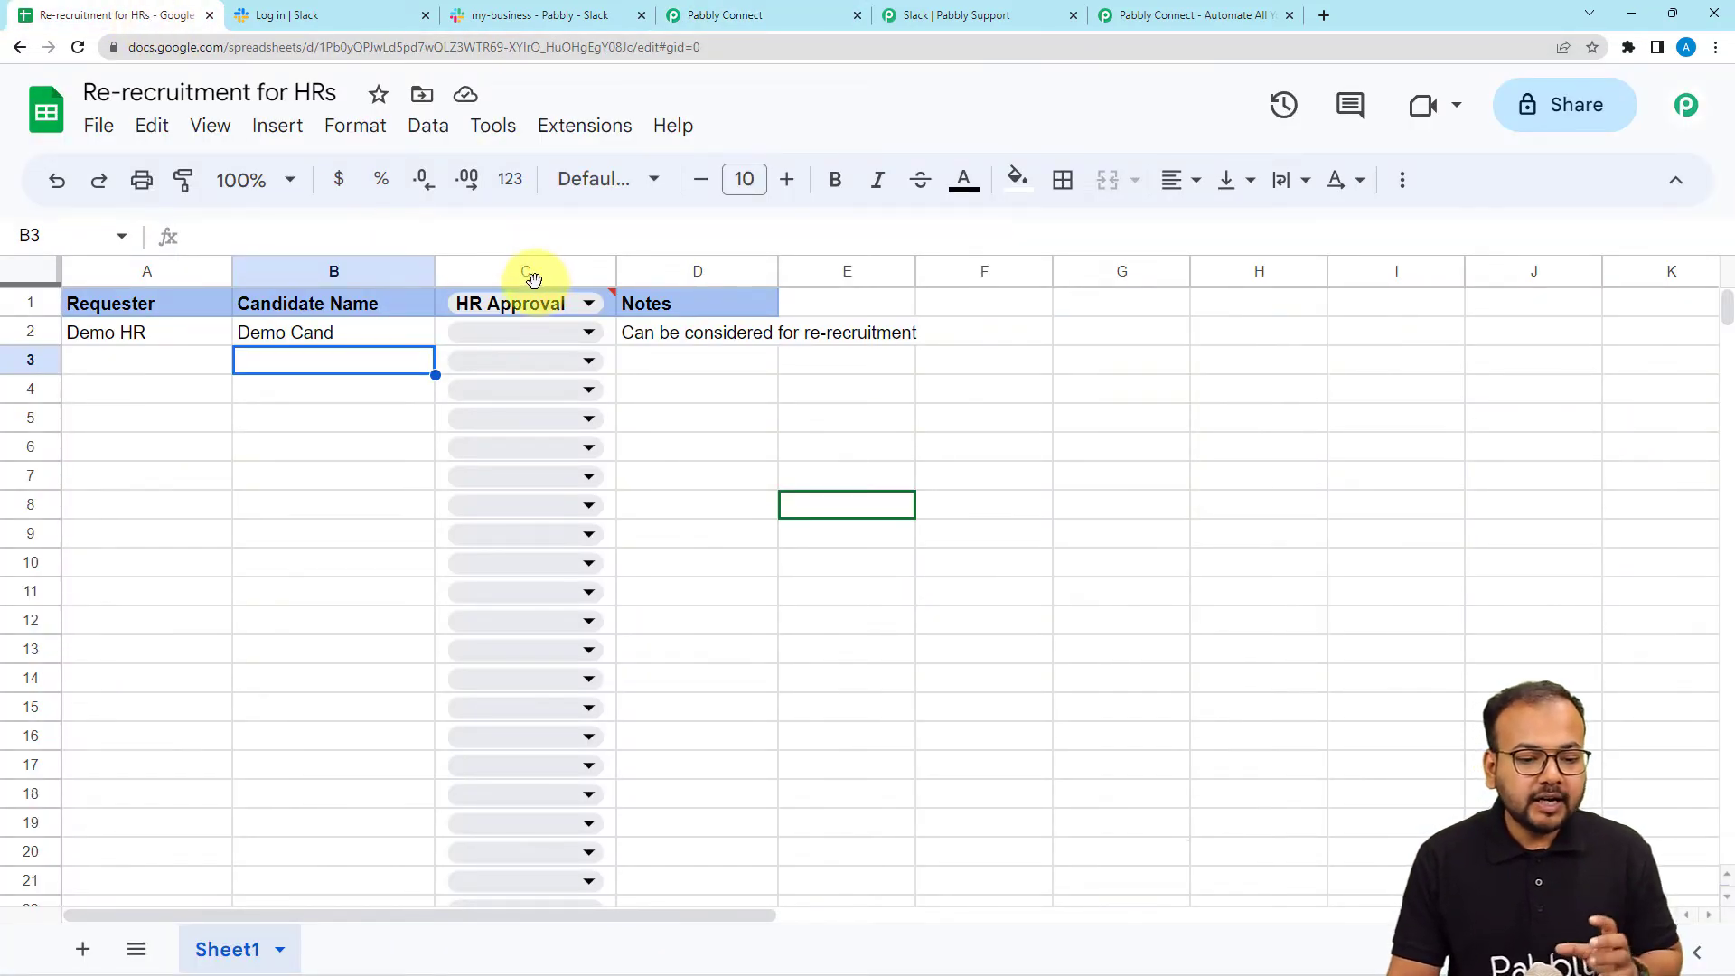
click(550, 337)
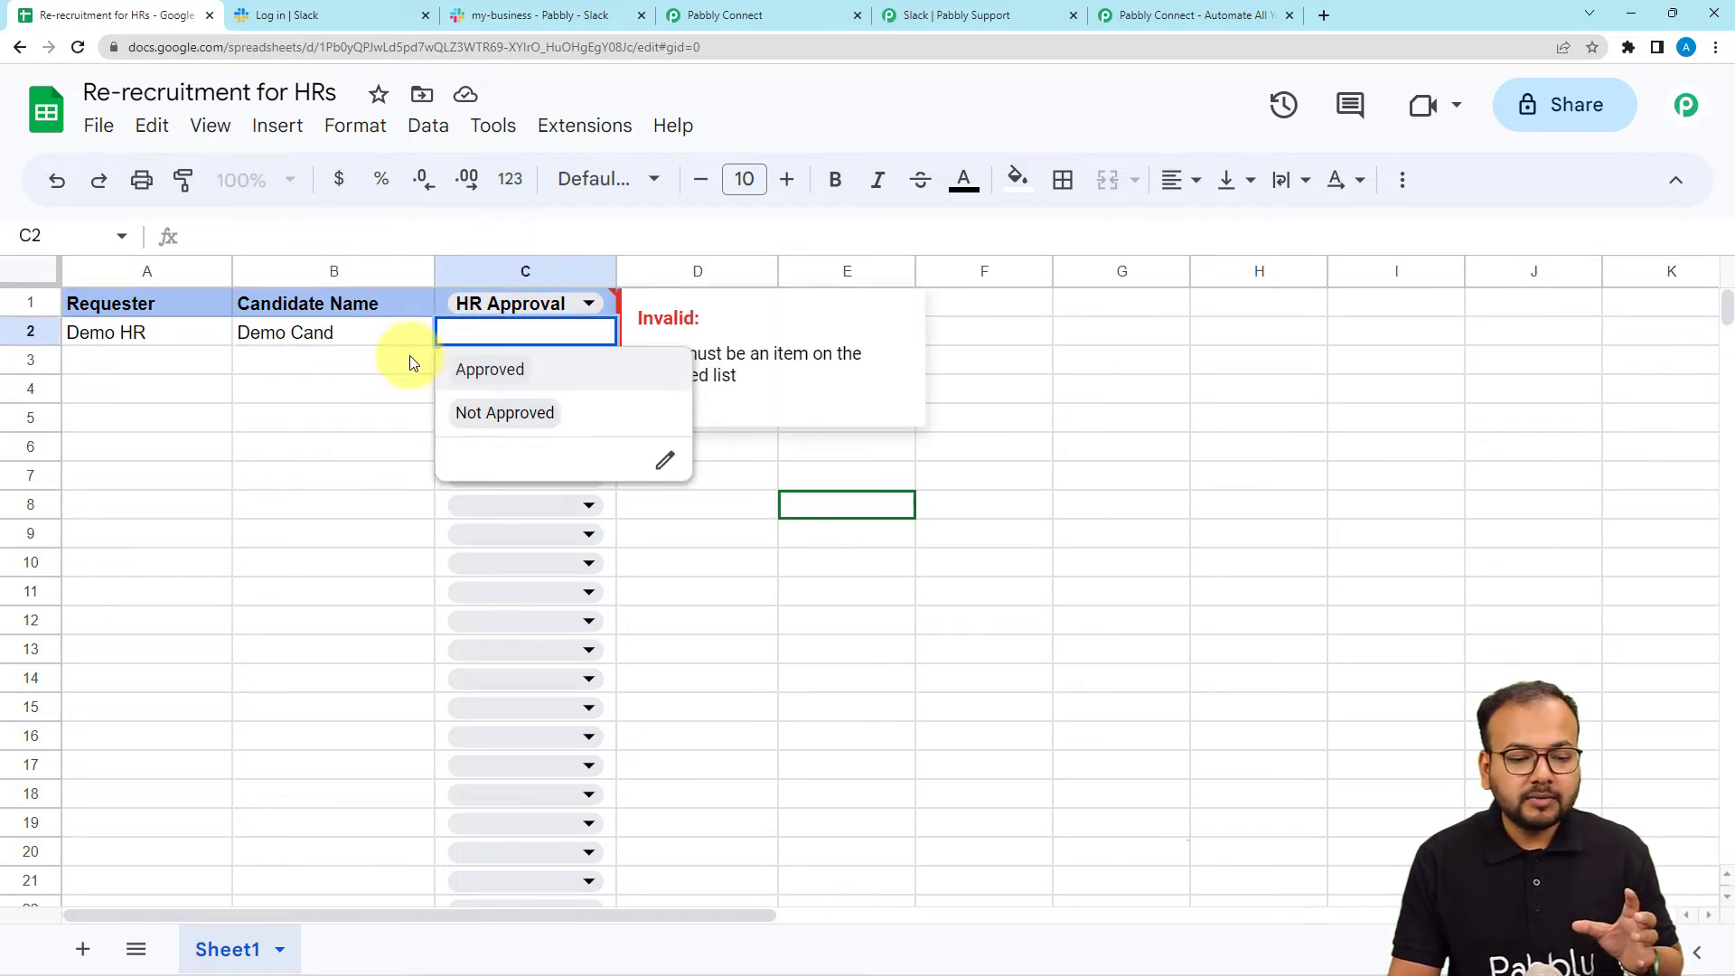
click(387, 337)
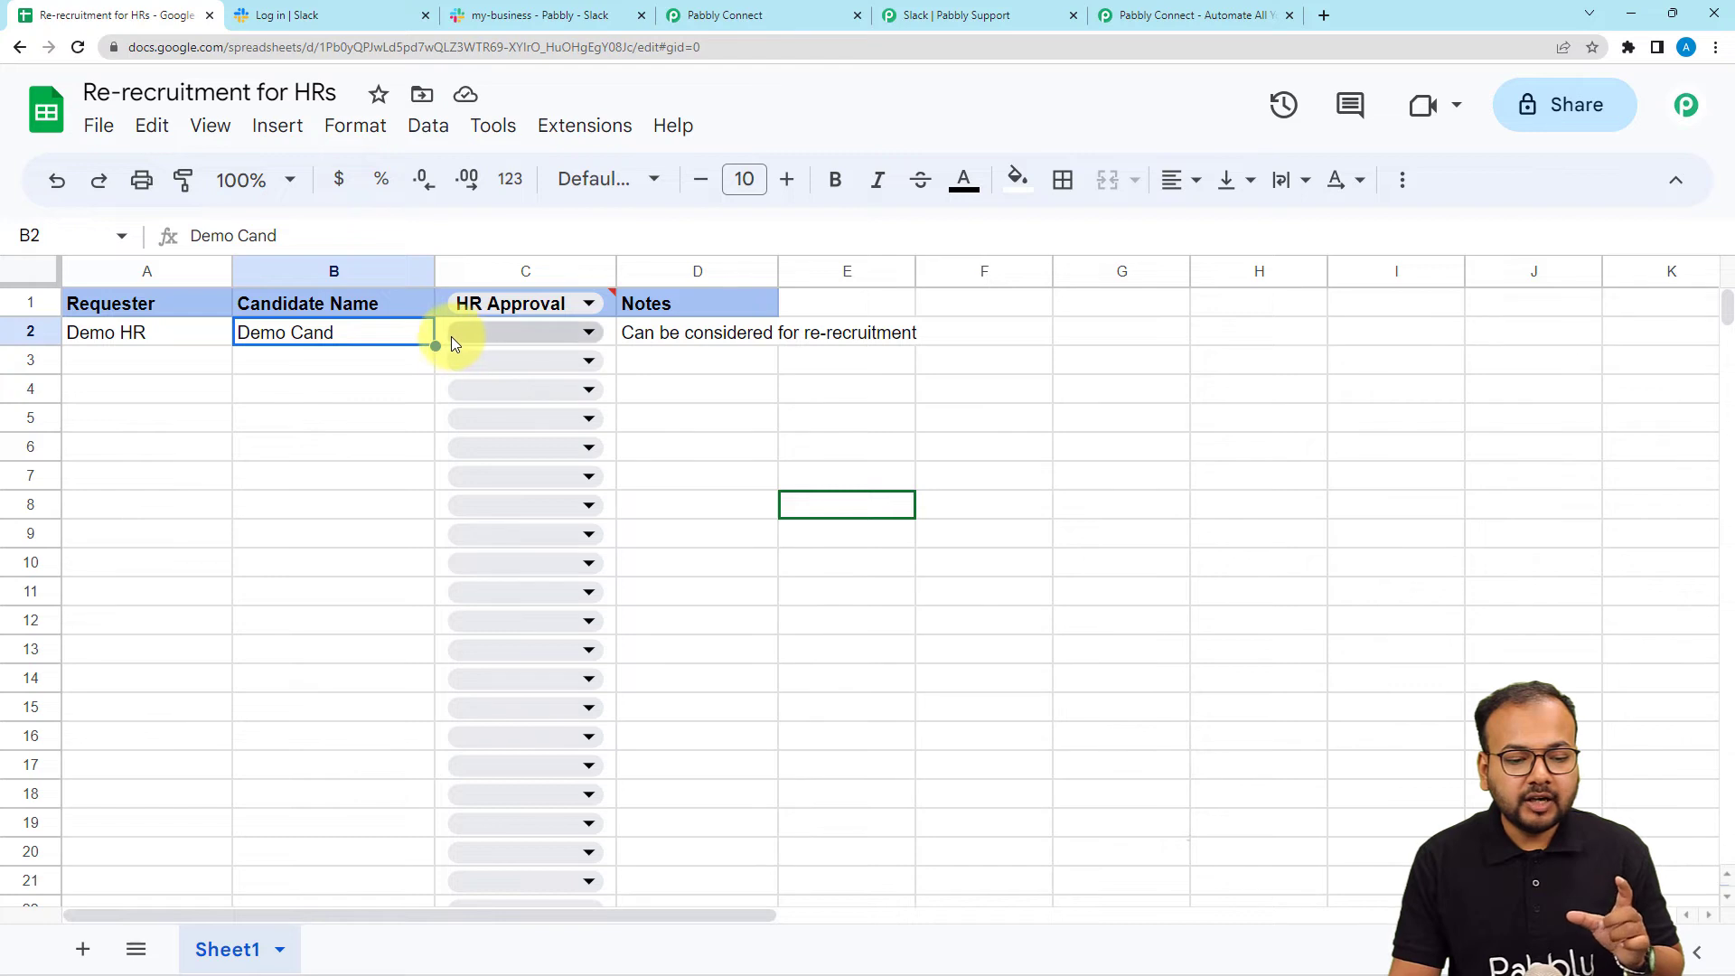
click(448, 338)
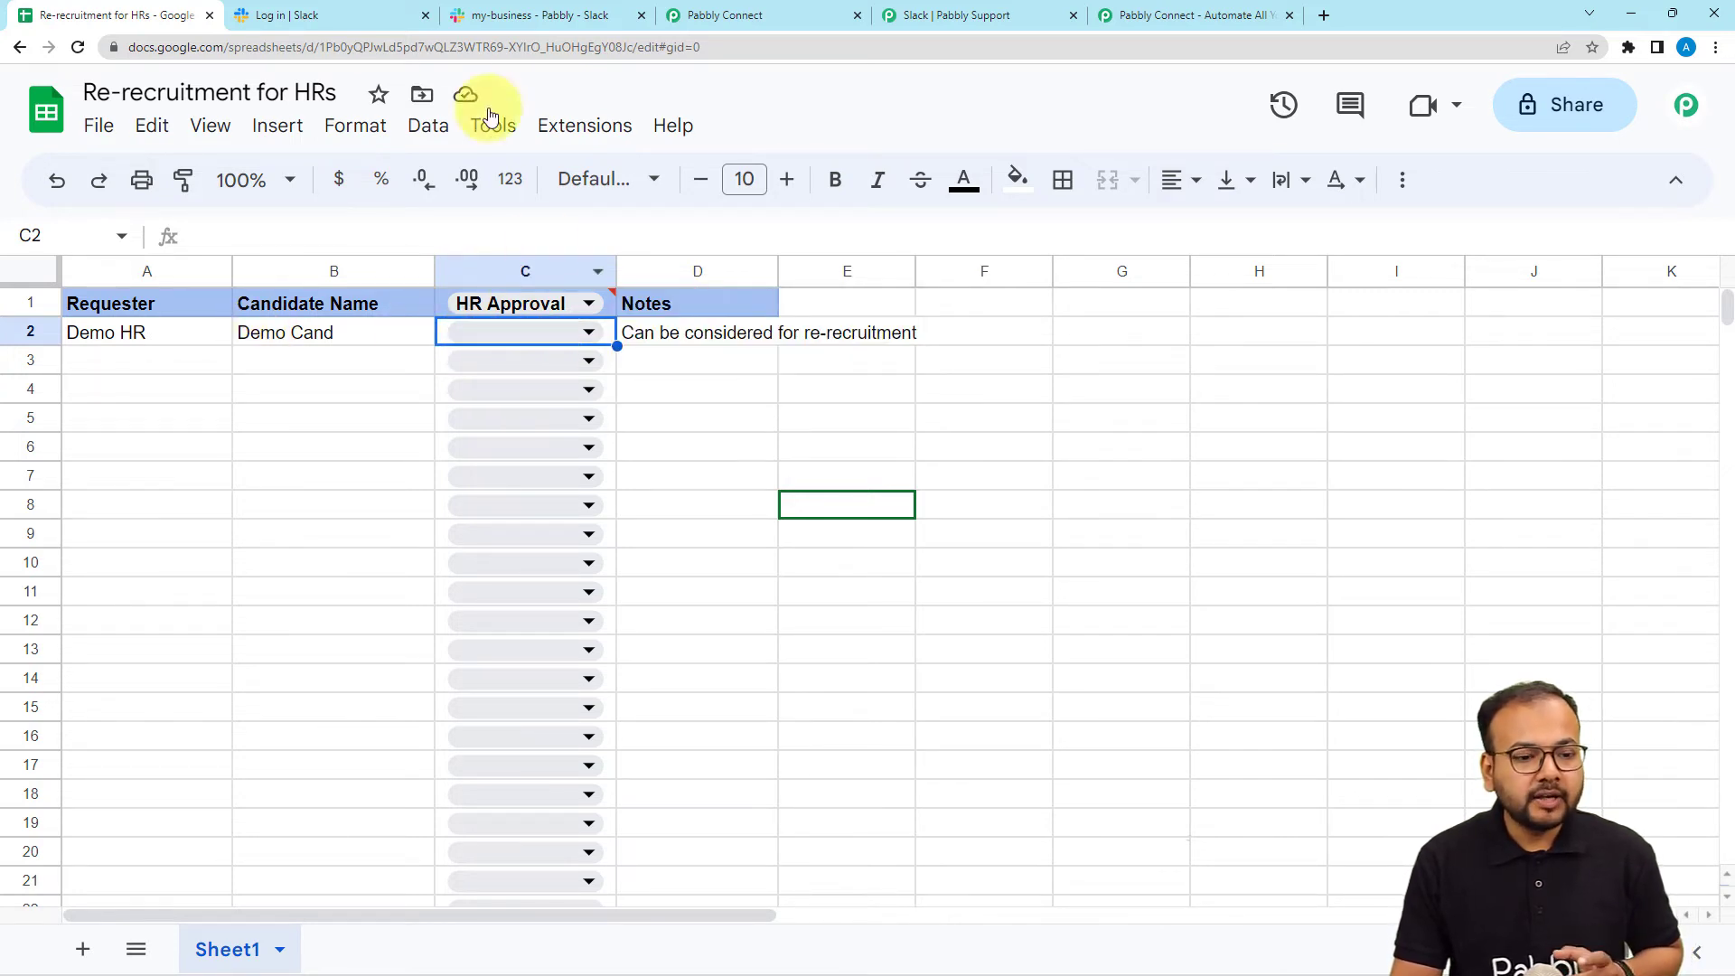
Set the range to column C plus the trigger's RowIndex and test it, getting 'Data not found'.
click(722, 24)
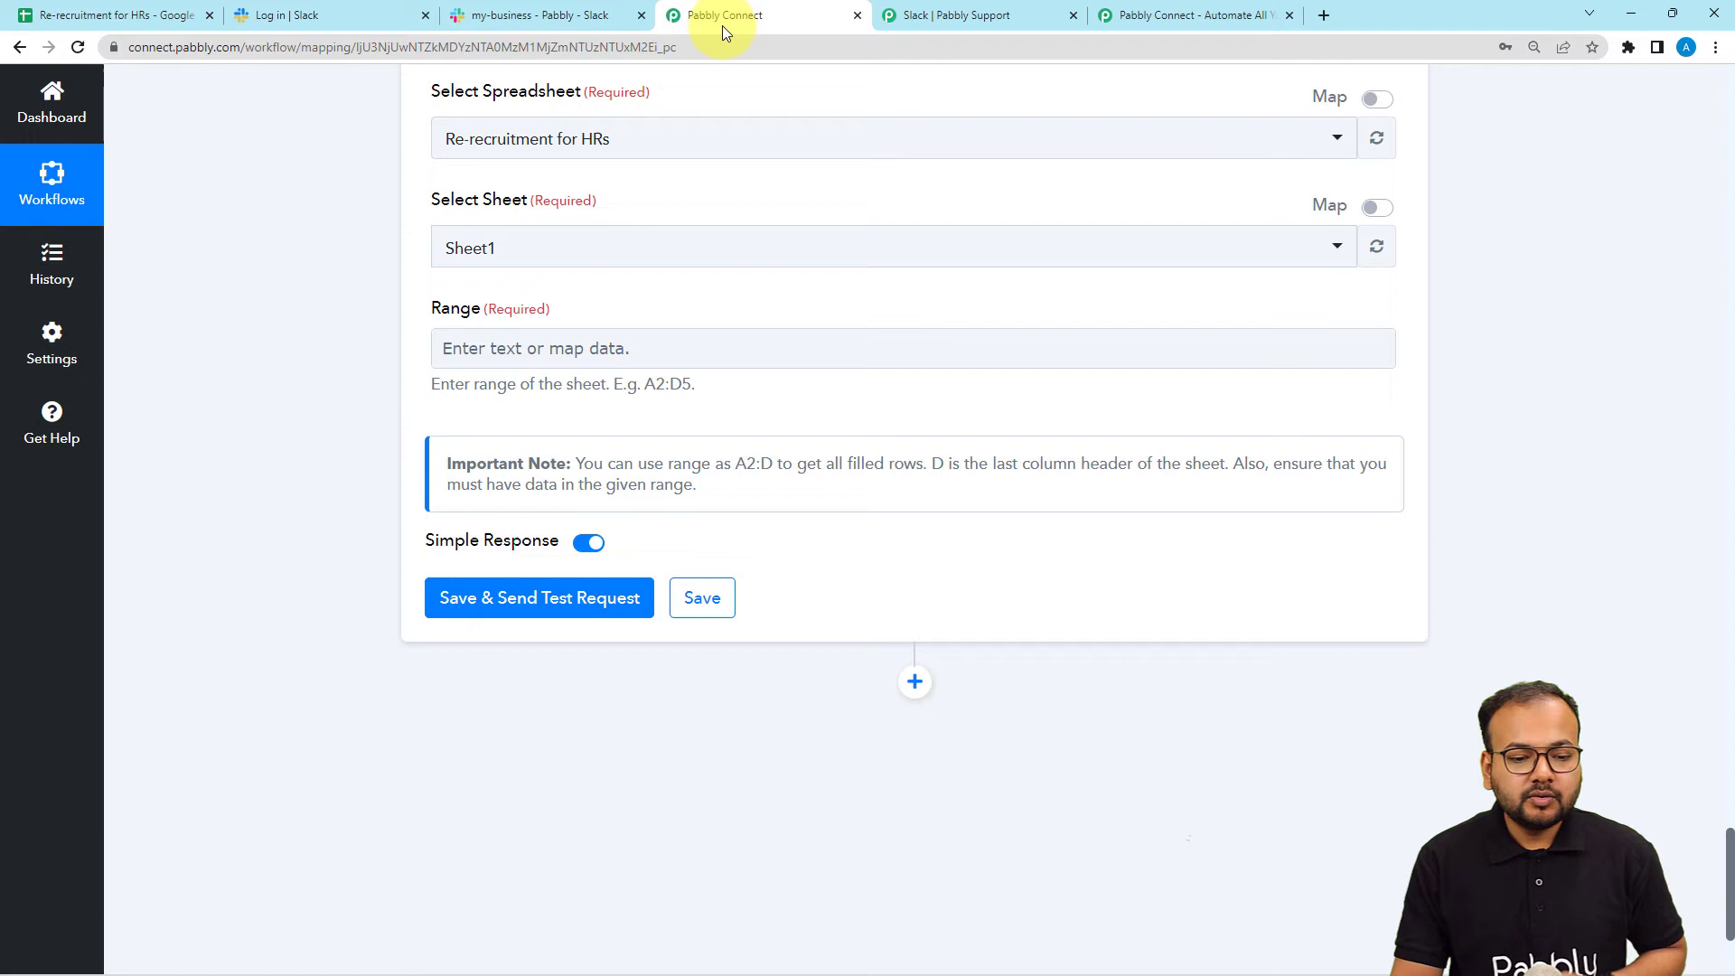
click(505, 348)
text(C)
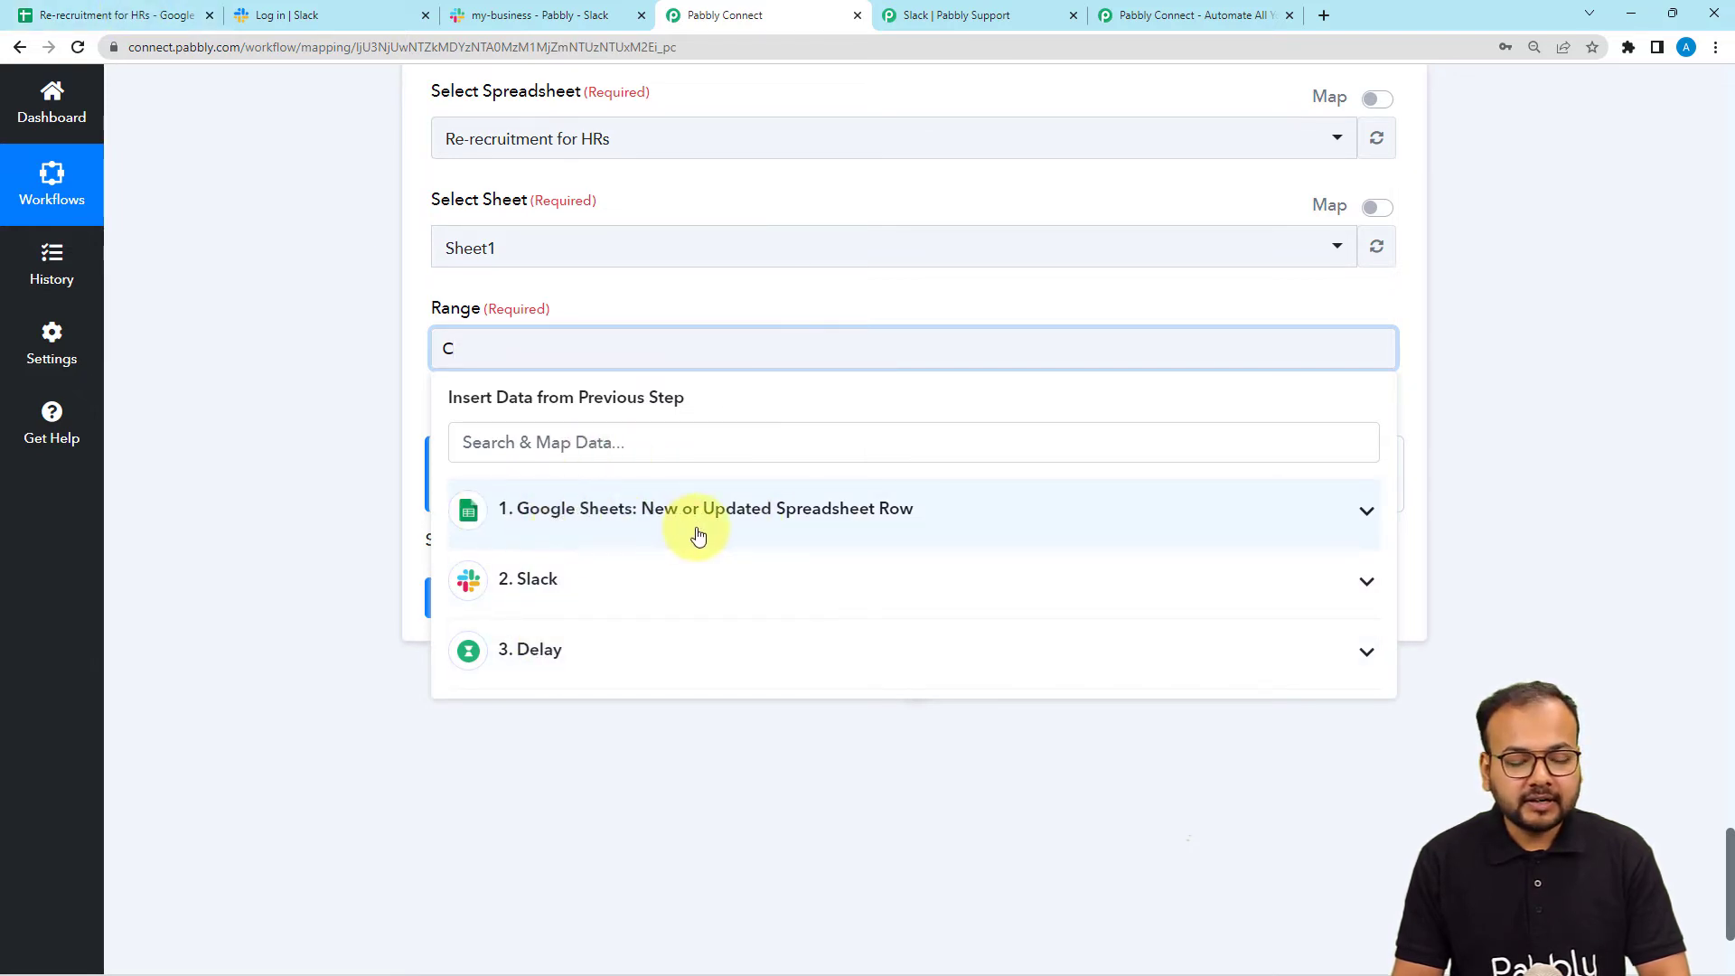
click(604, 522)
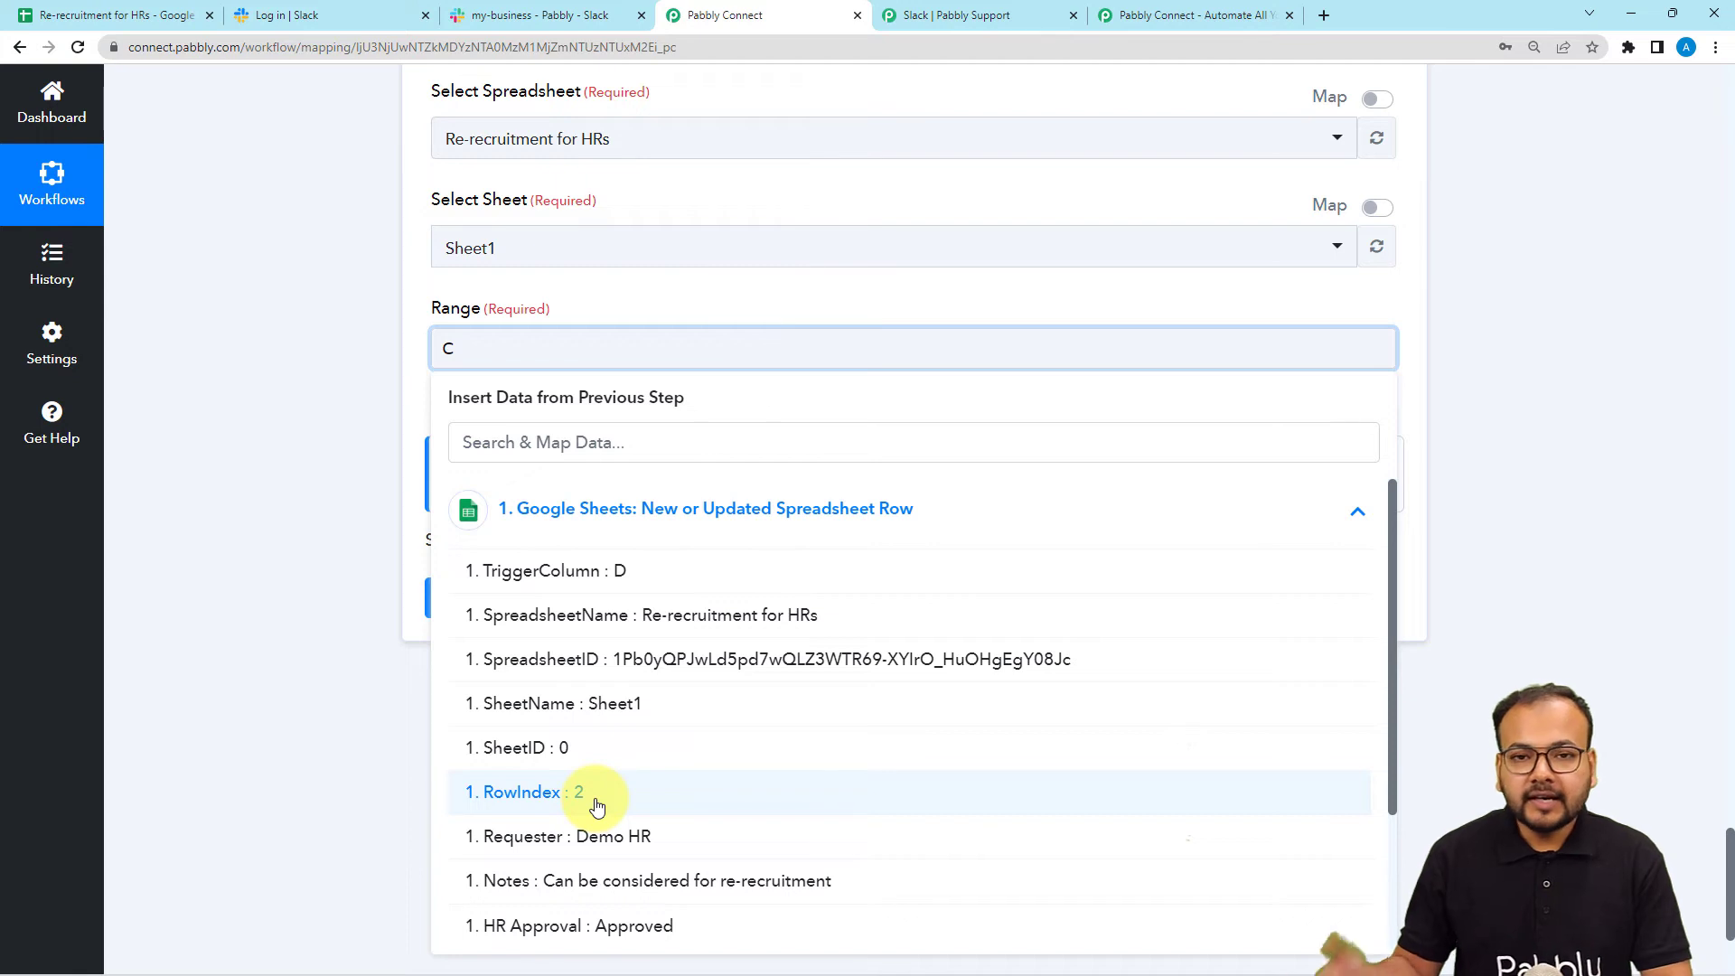
click(534, 791)
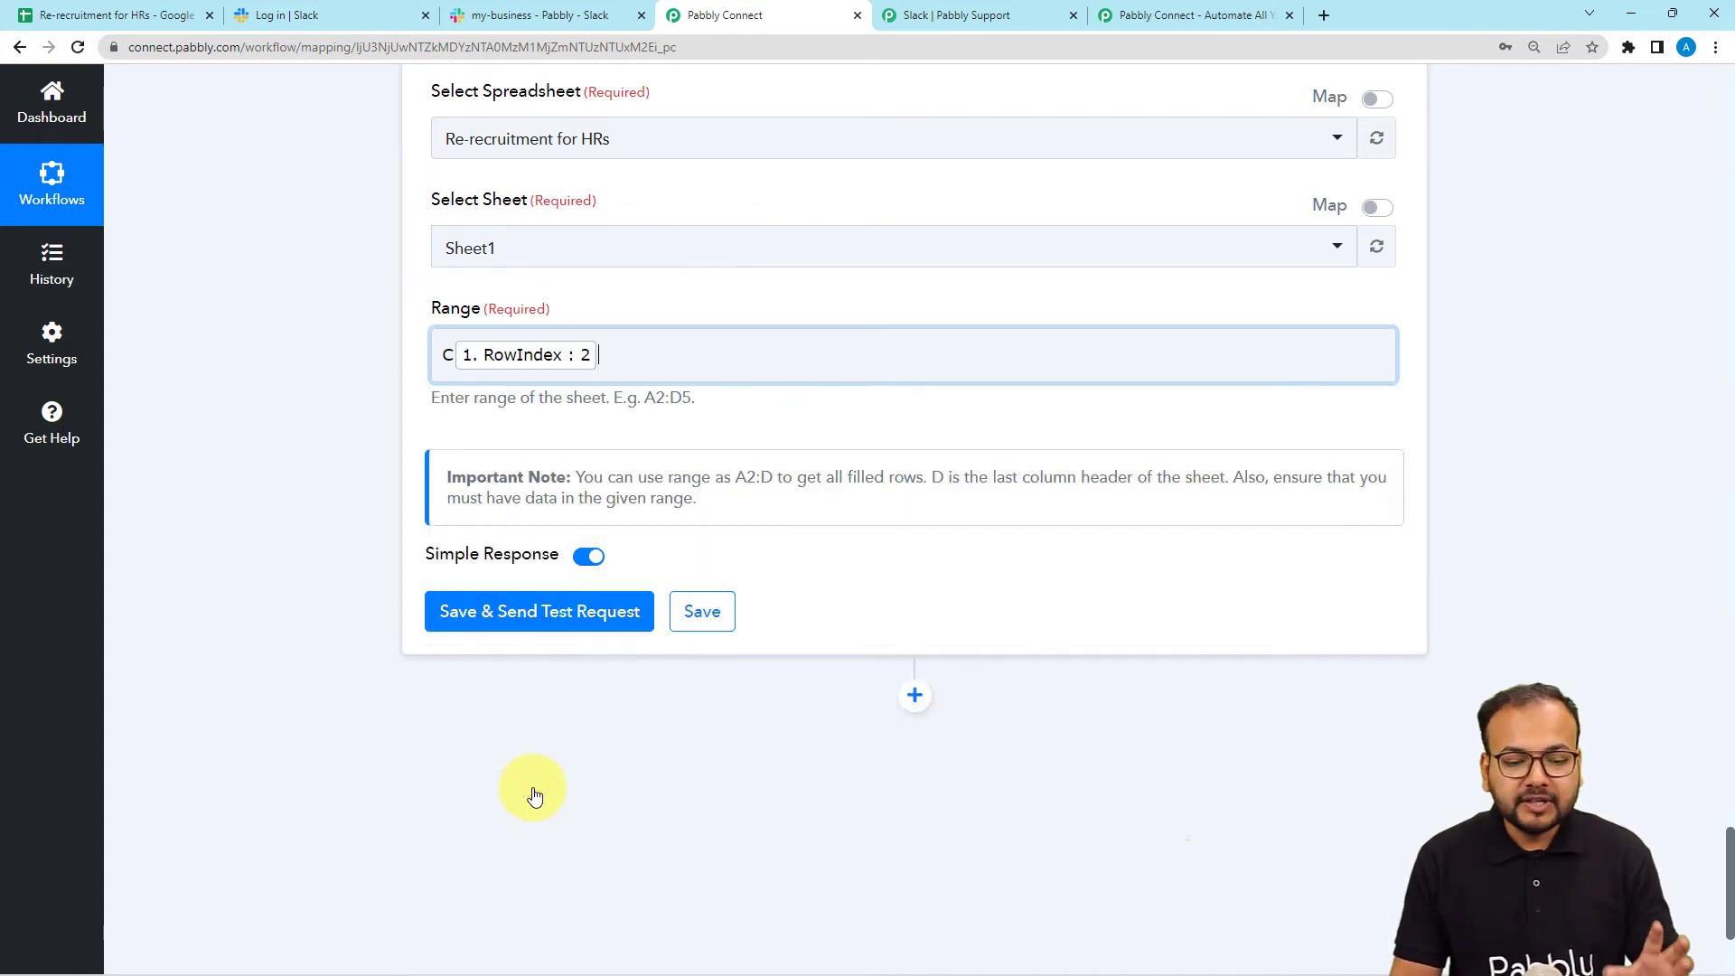
click(345, 575)
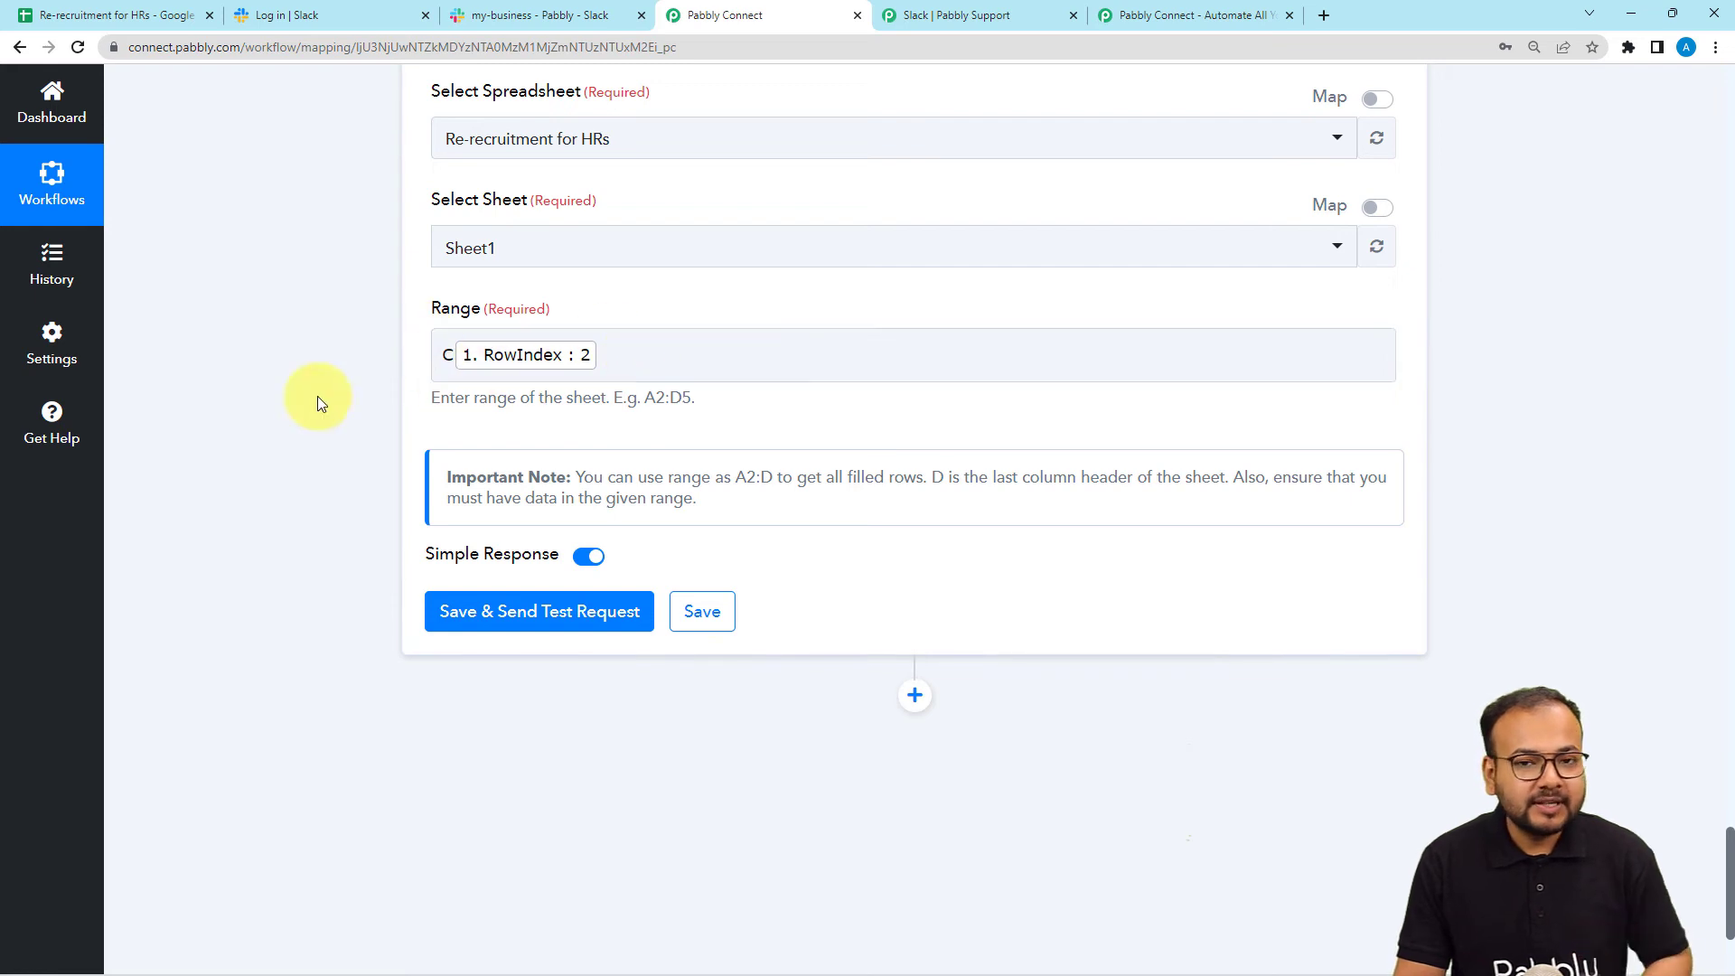
scroll(317, 395, down, 2)
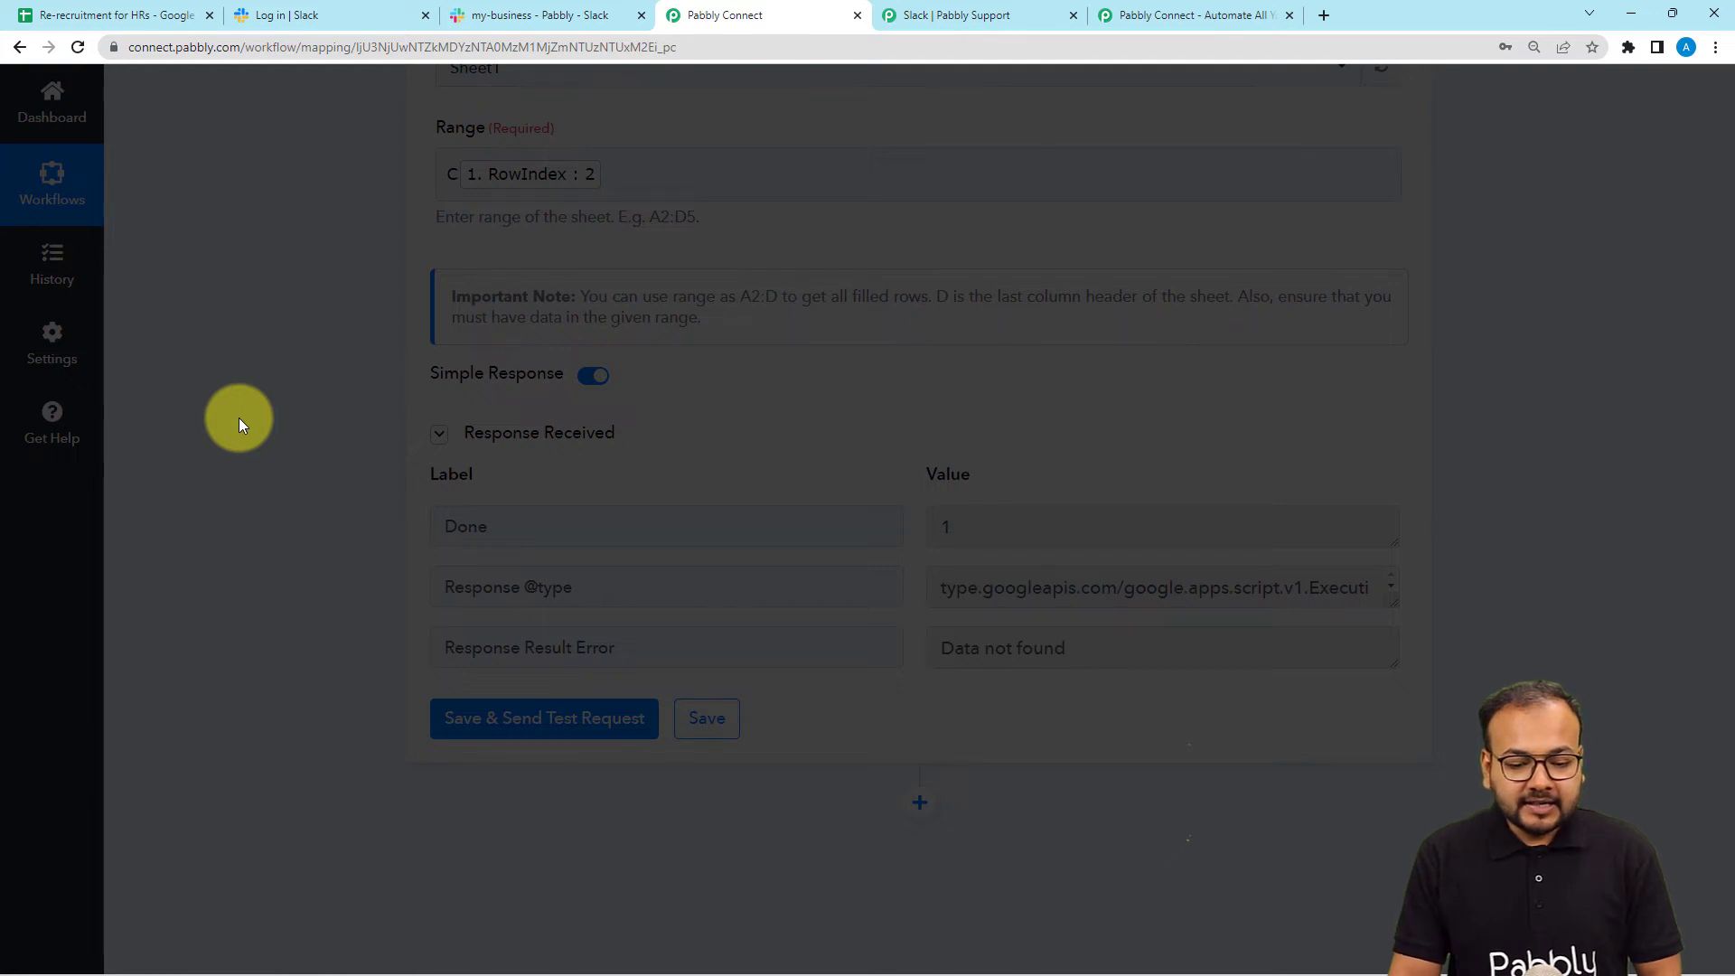
scroll(239, 417, down, 2)
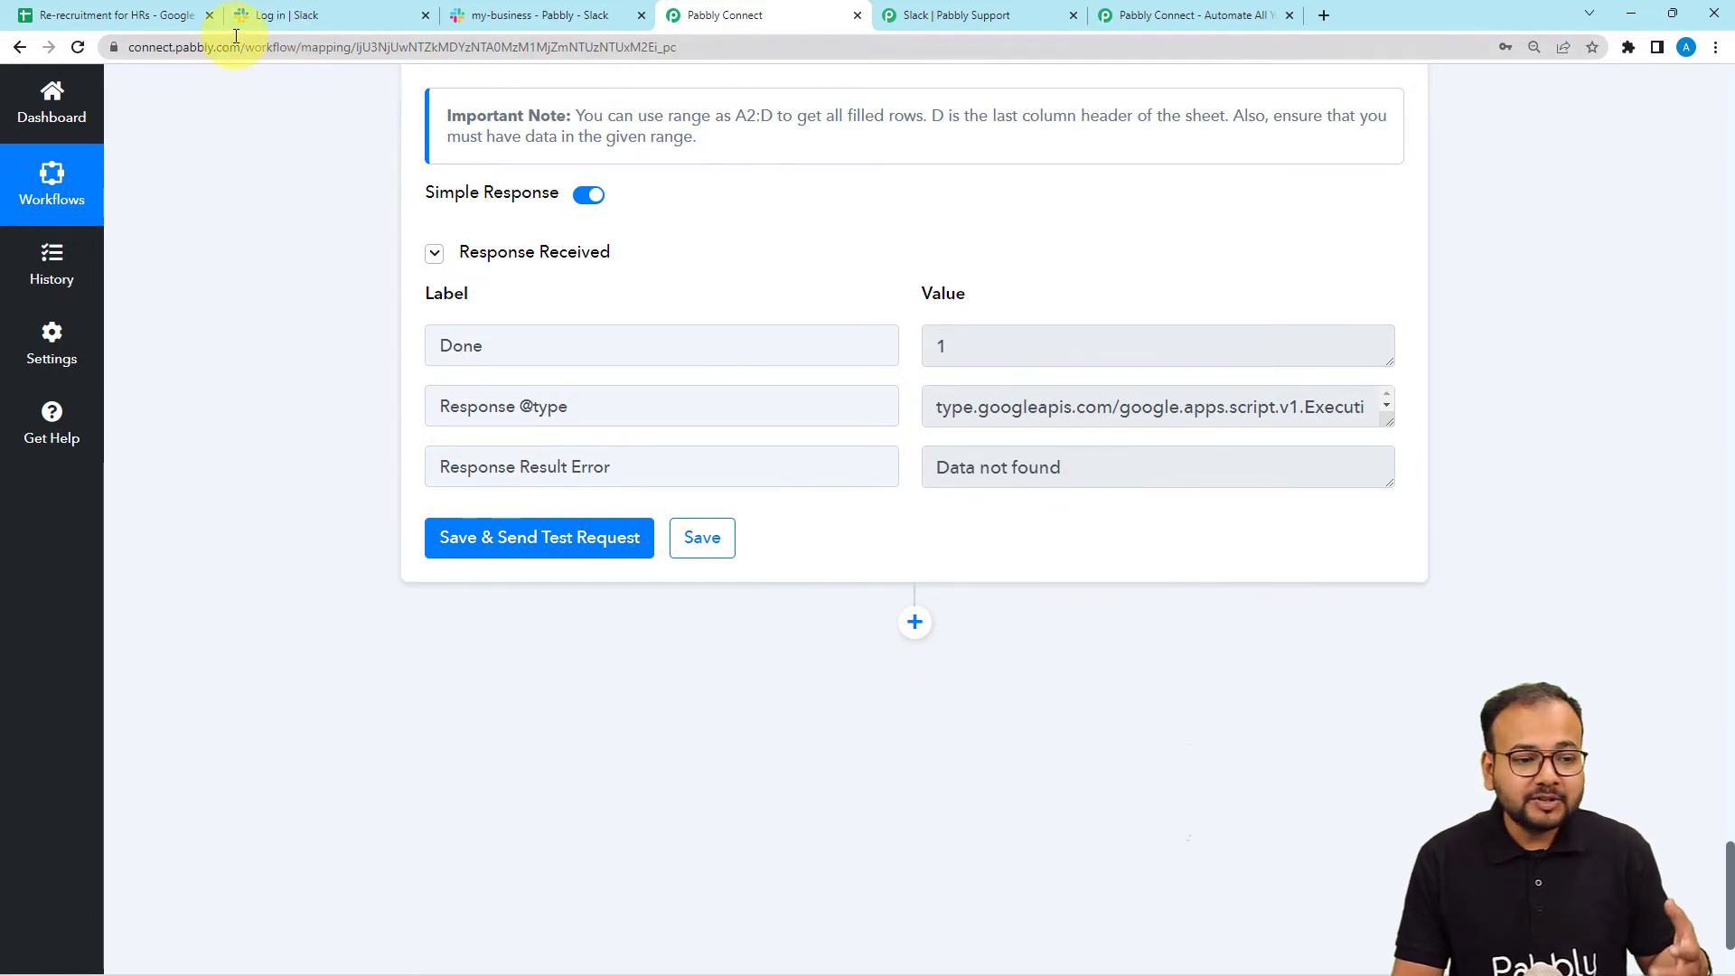
click(174, 22)
Set Demo Cand's HR Approval in cell C2 to Approved, then go back to Pabbly Connect.
click(412, 374)
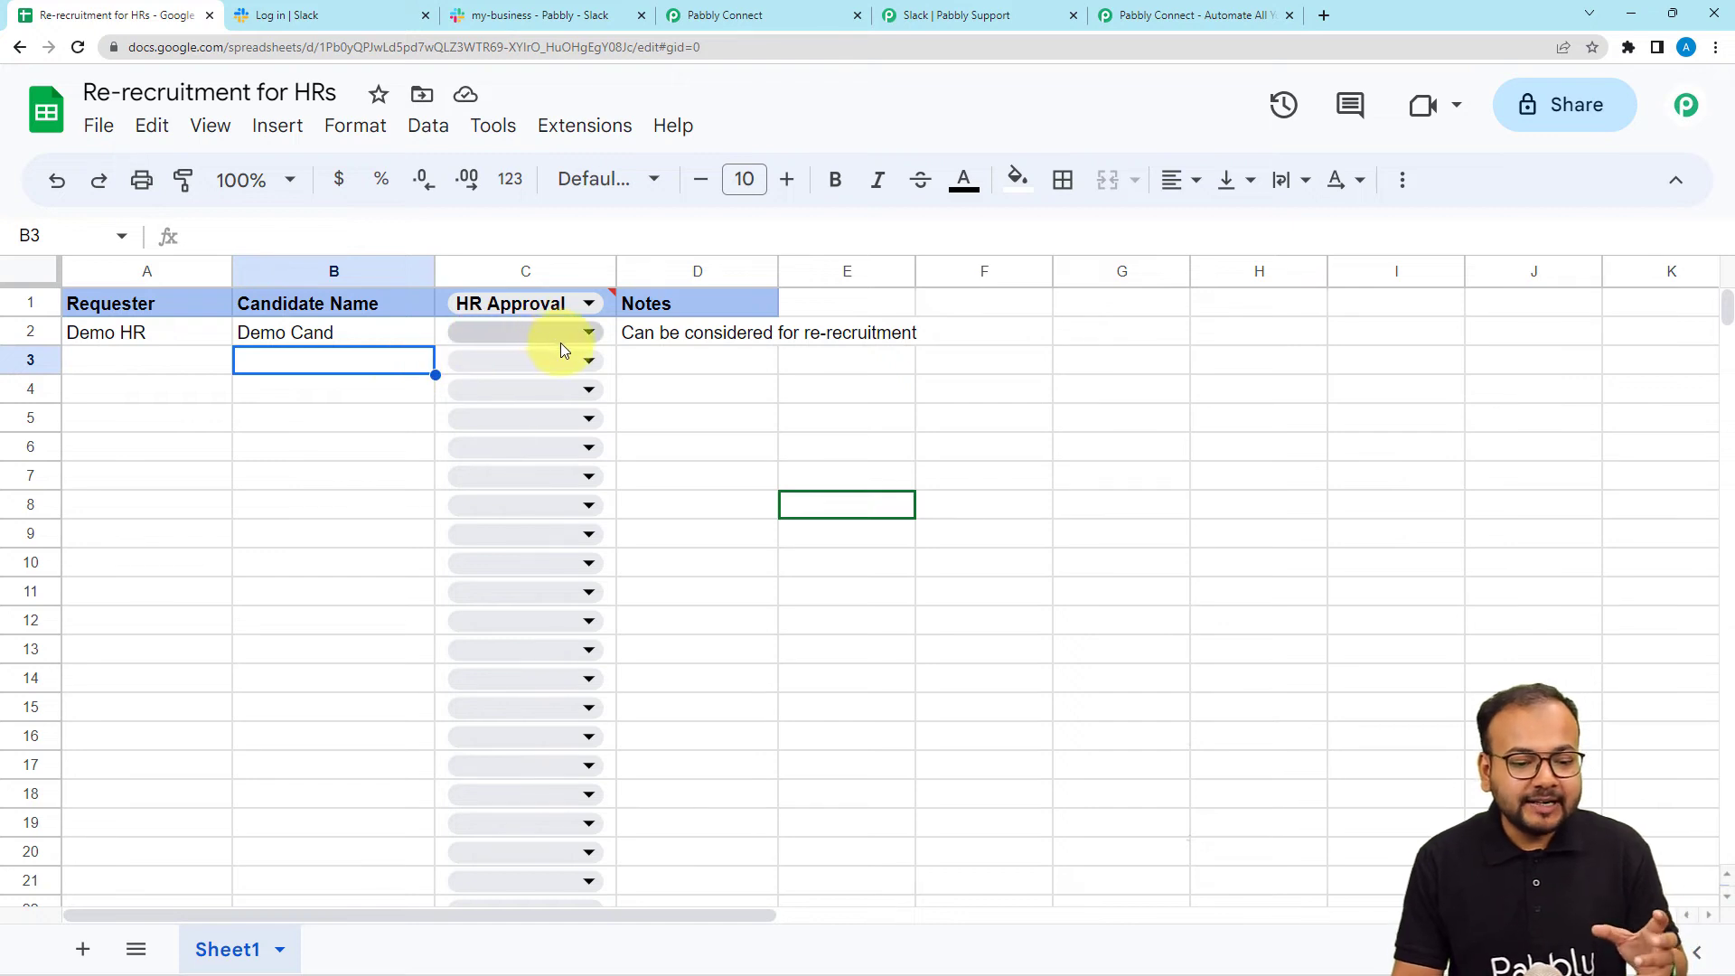
click(584, 333)
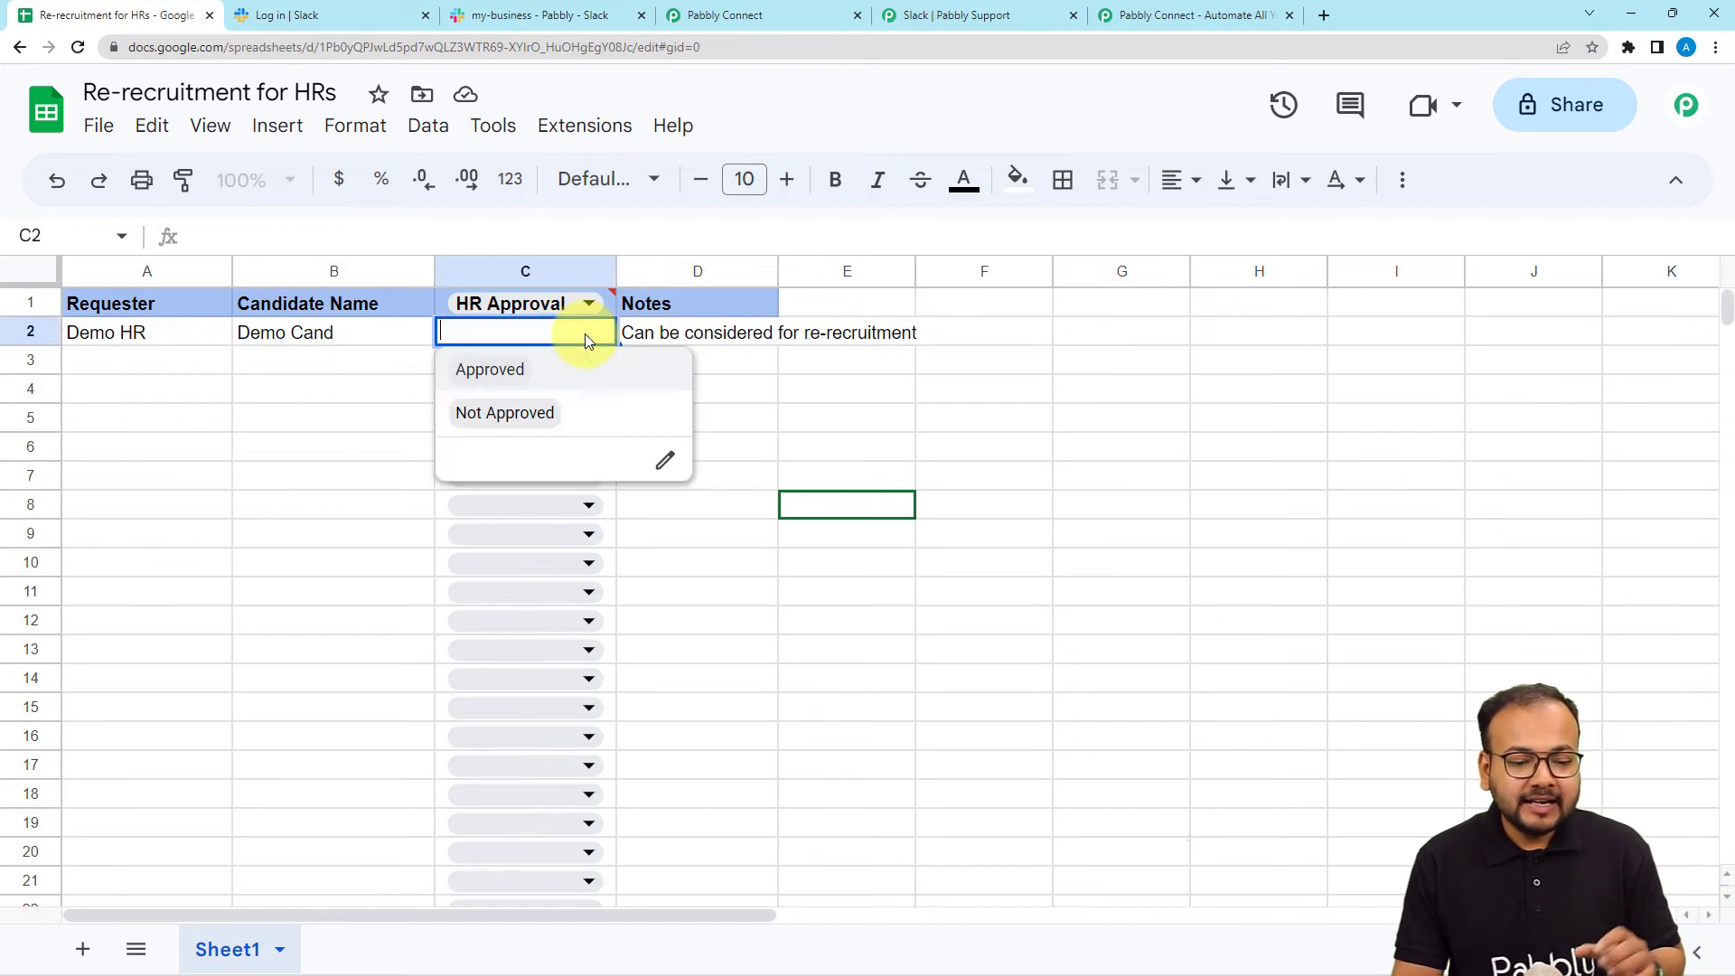
click(483, 368)
click(380, 375)
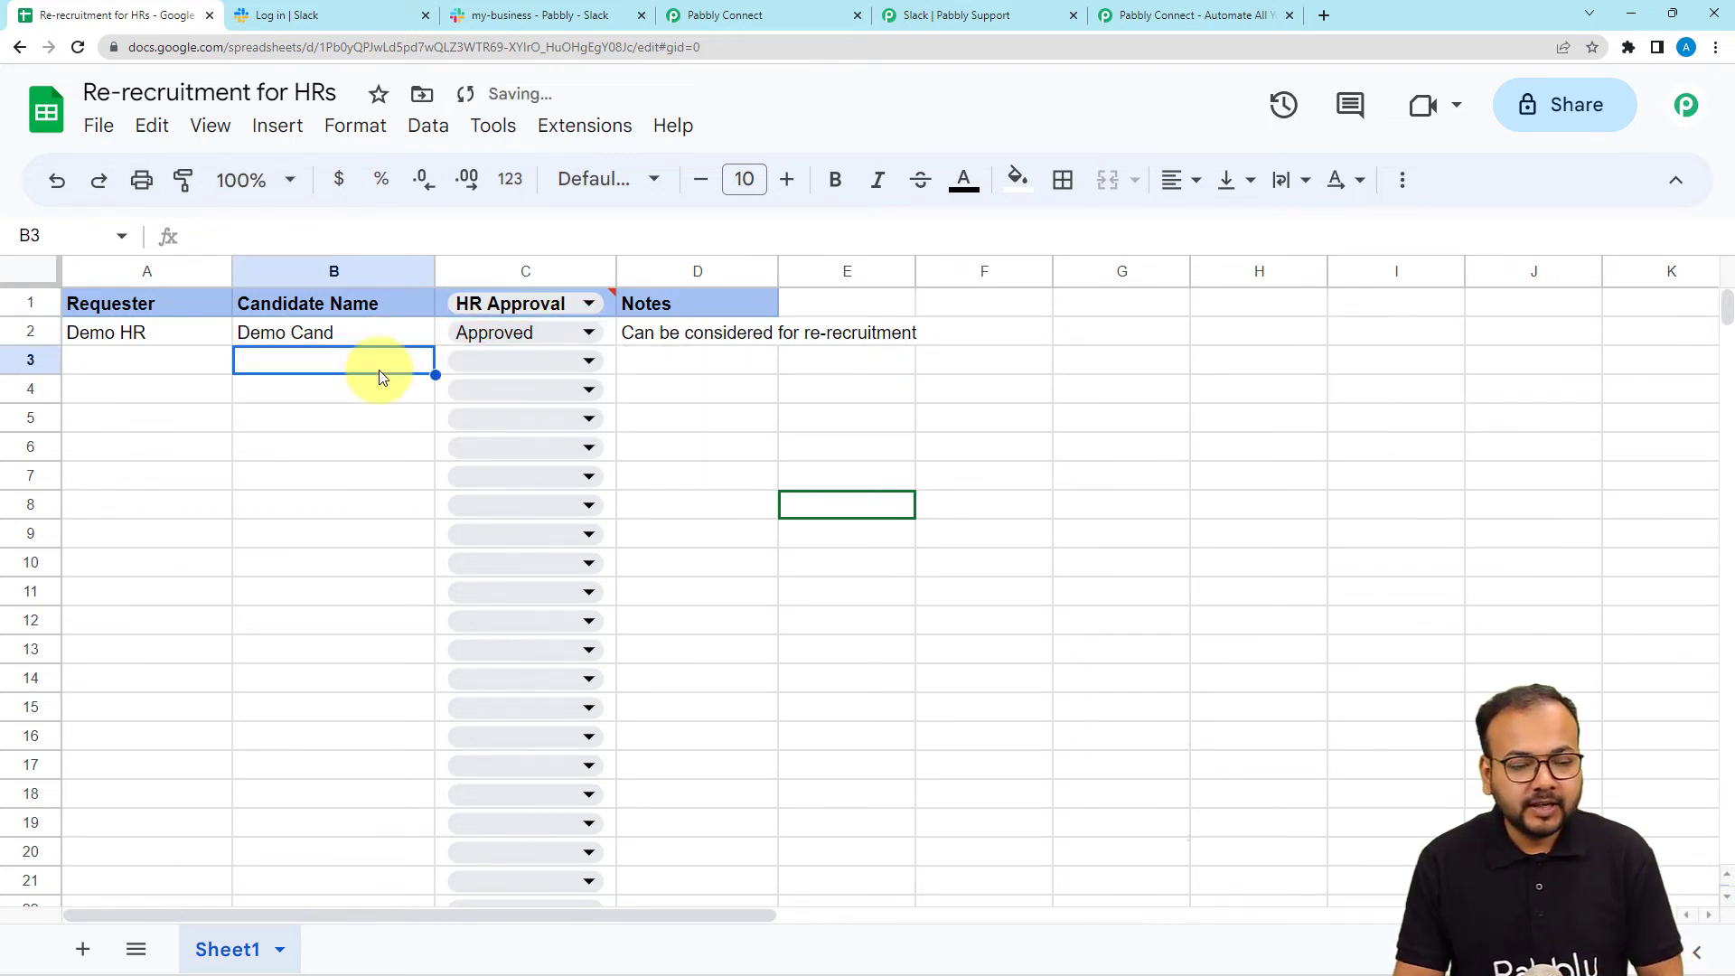
click(714, 15)
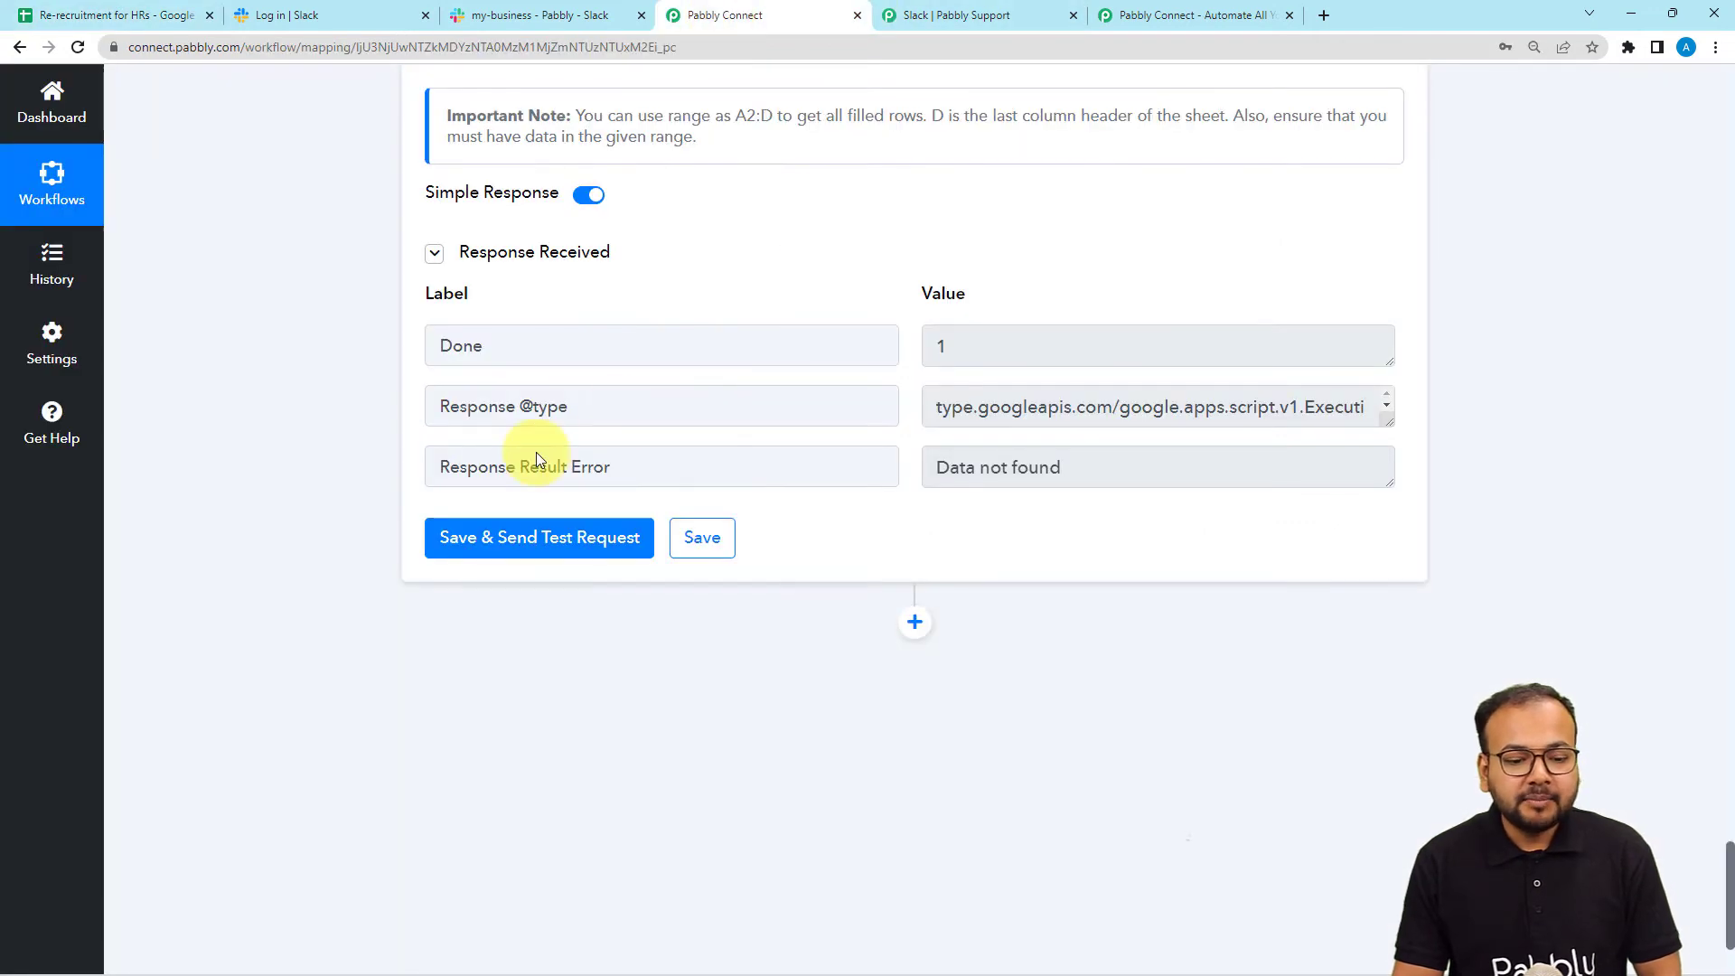
Rerun the Get Row(s) test to confirm HR Approval Approved for row 2, then add an action step.
click(487, 548)
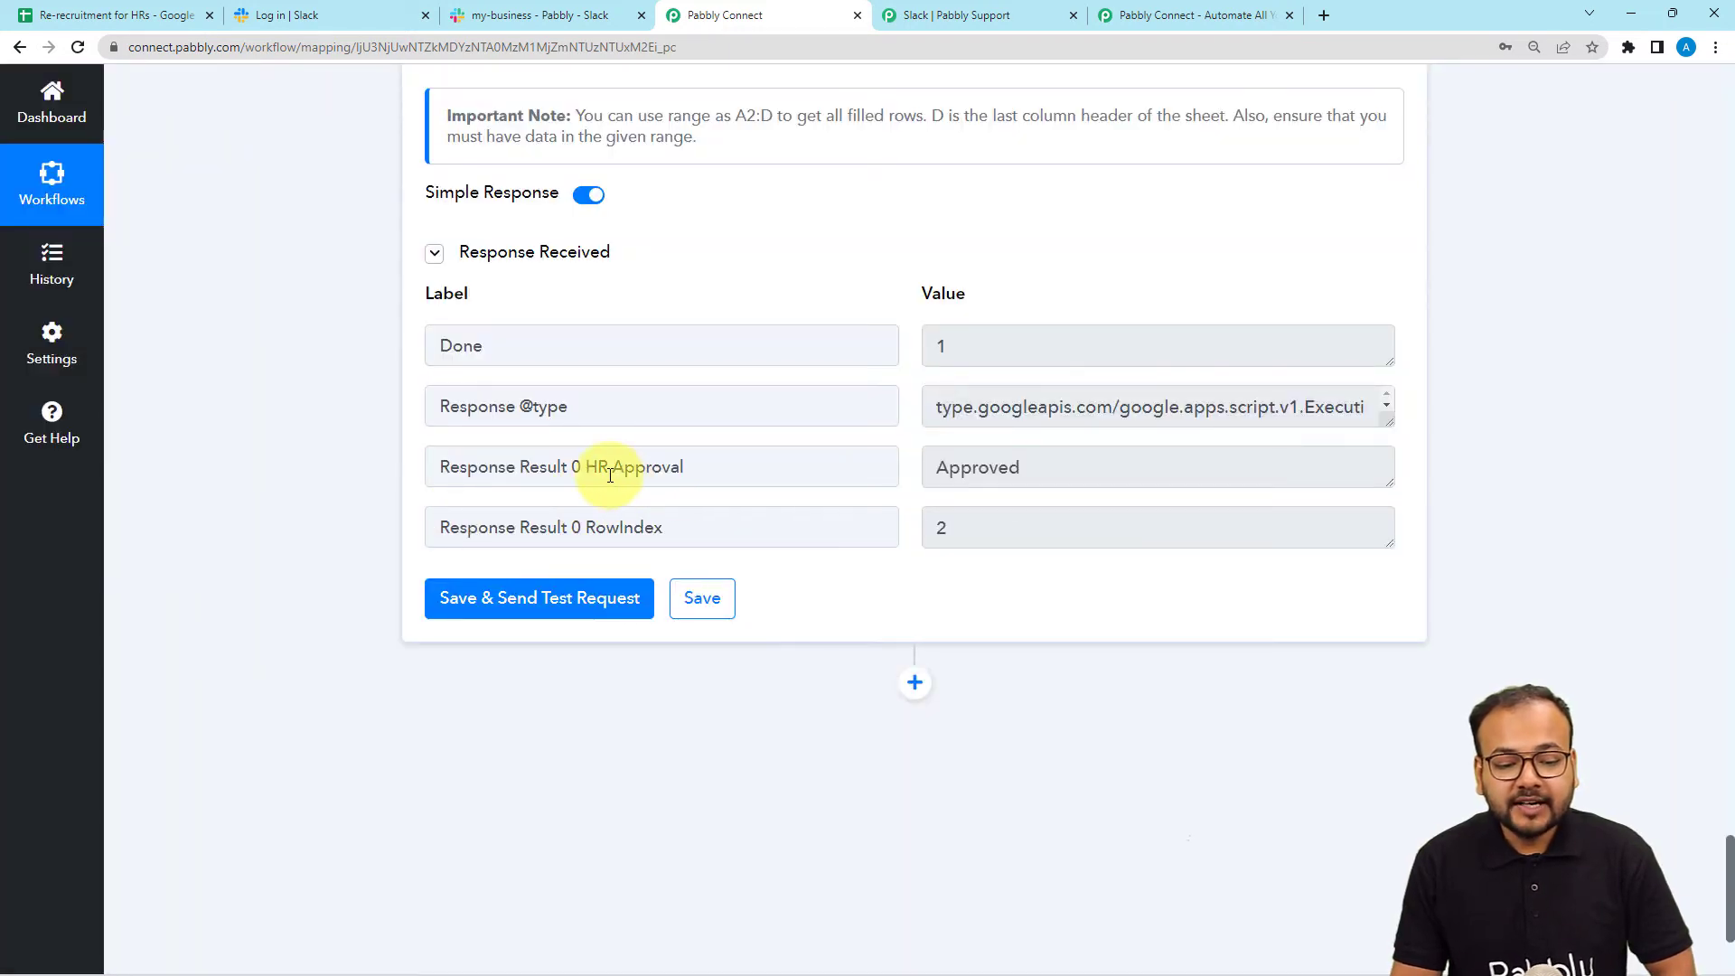
drag(586, 467, 980, 503)
drag(1073, 461, 924, 481)
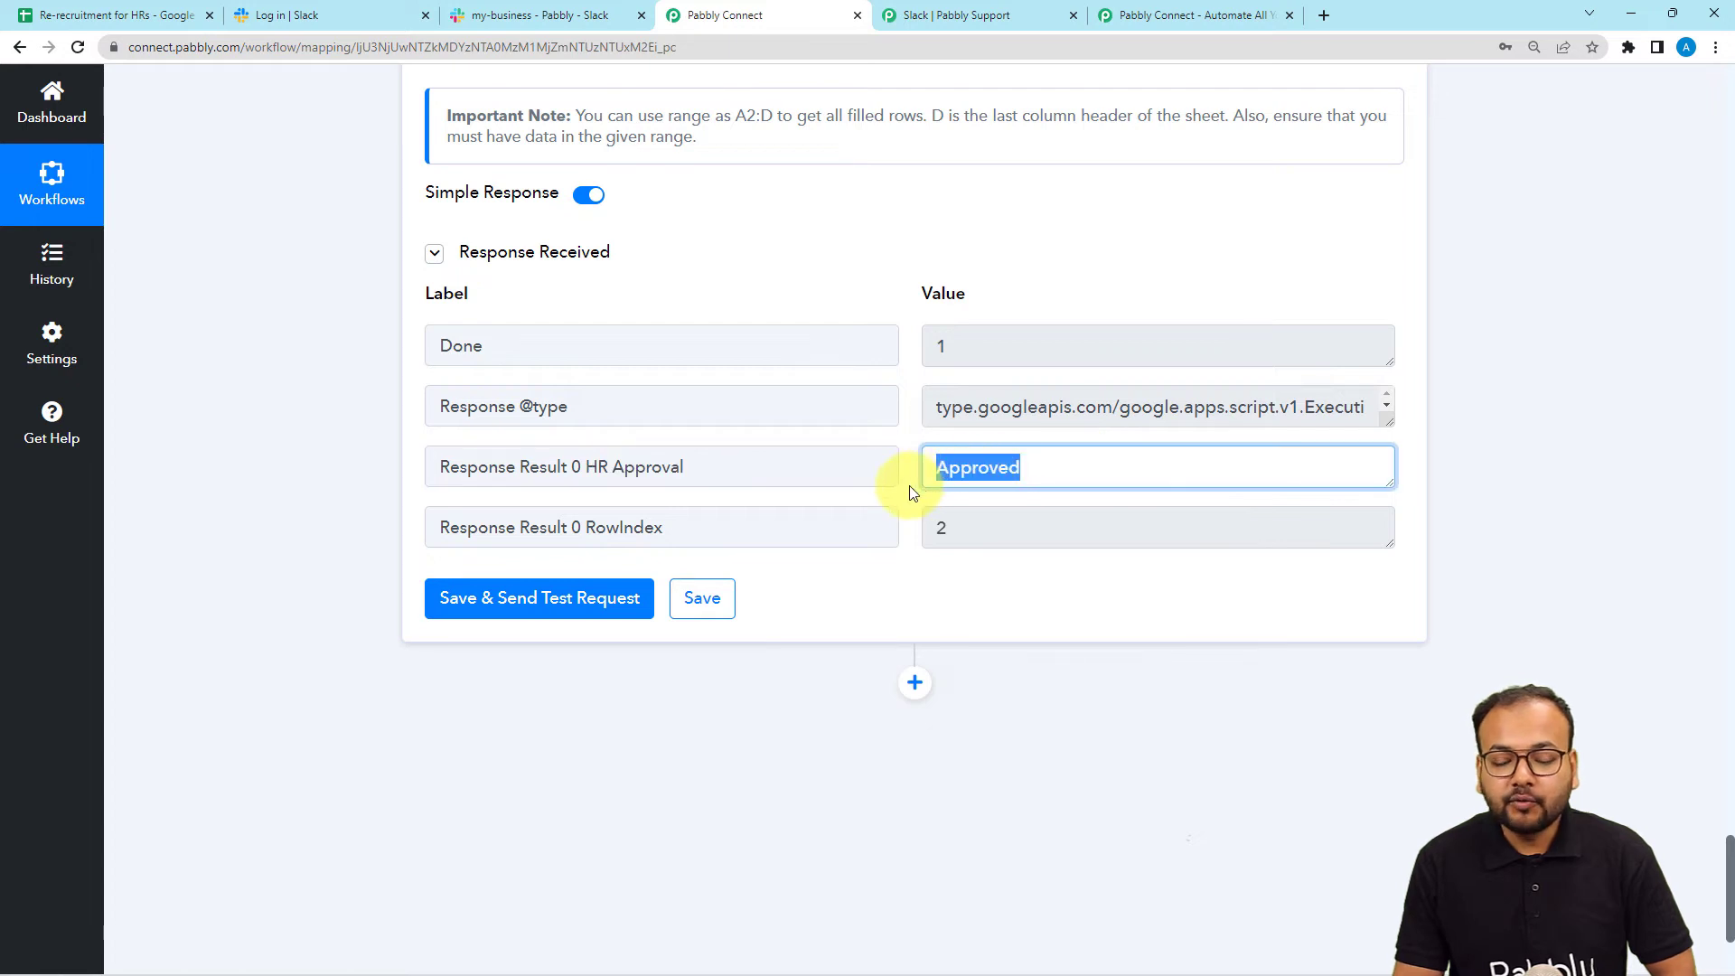
click(262, 436)
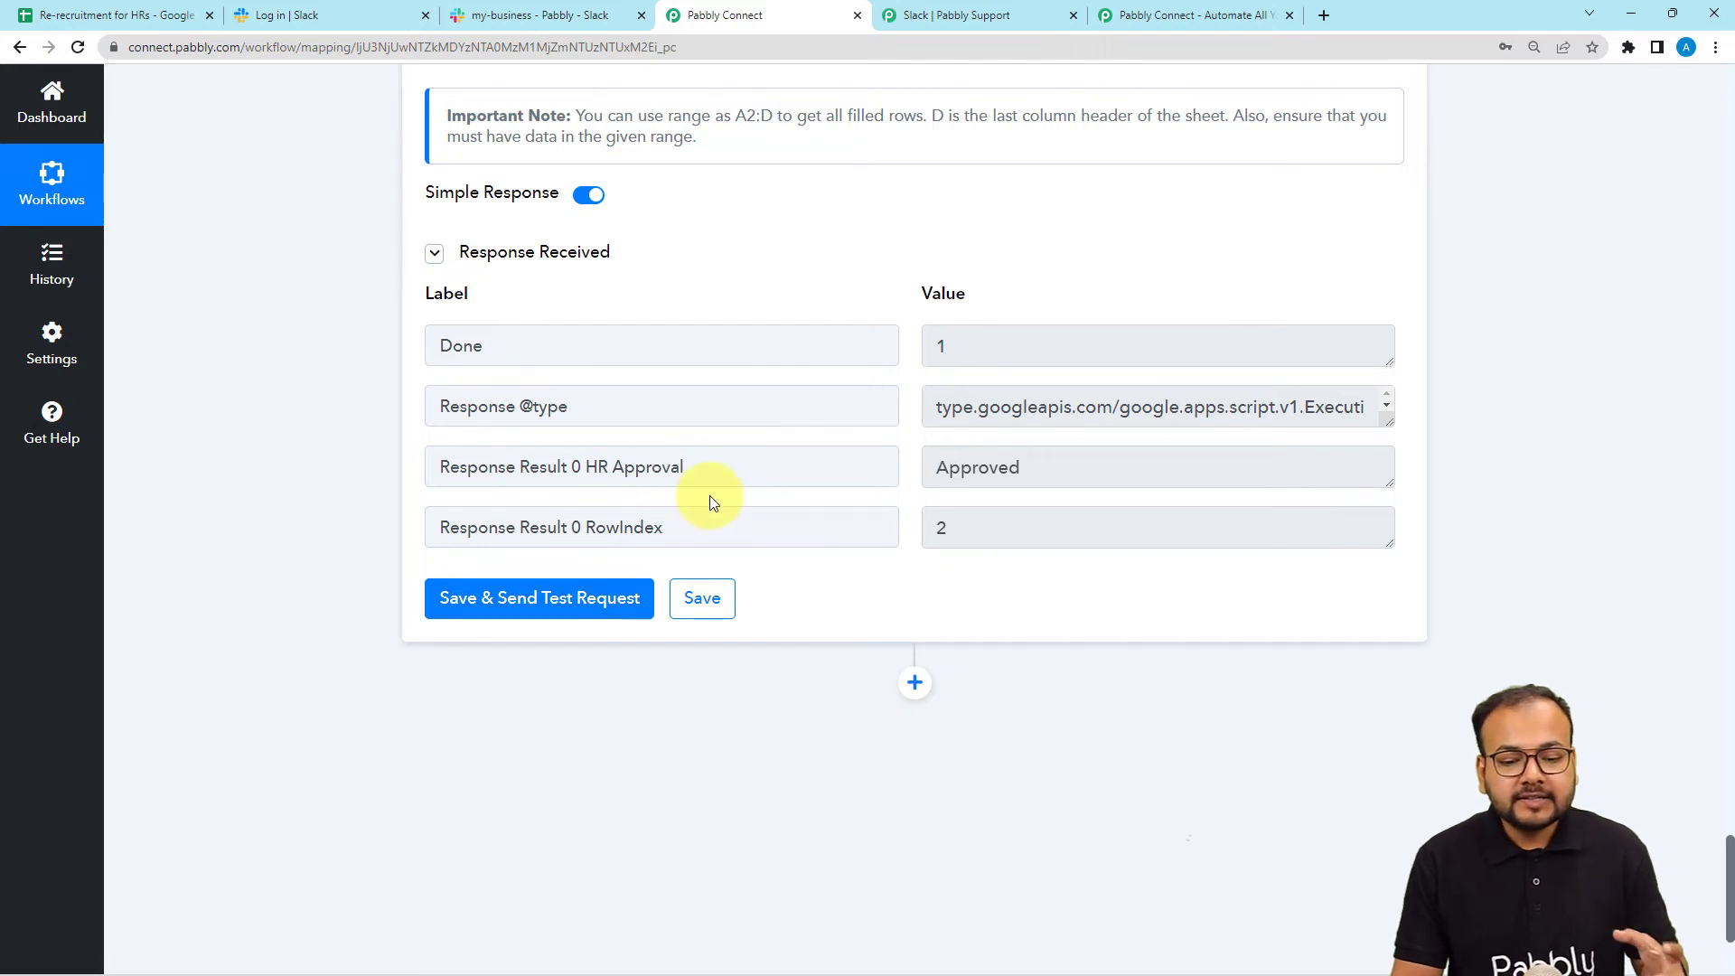
scroll(679, 502, down, 3)
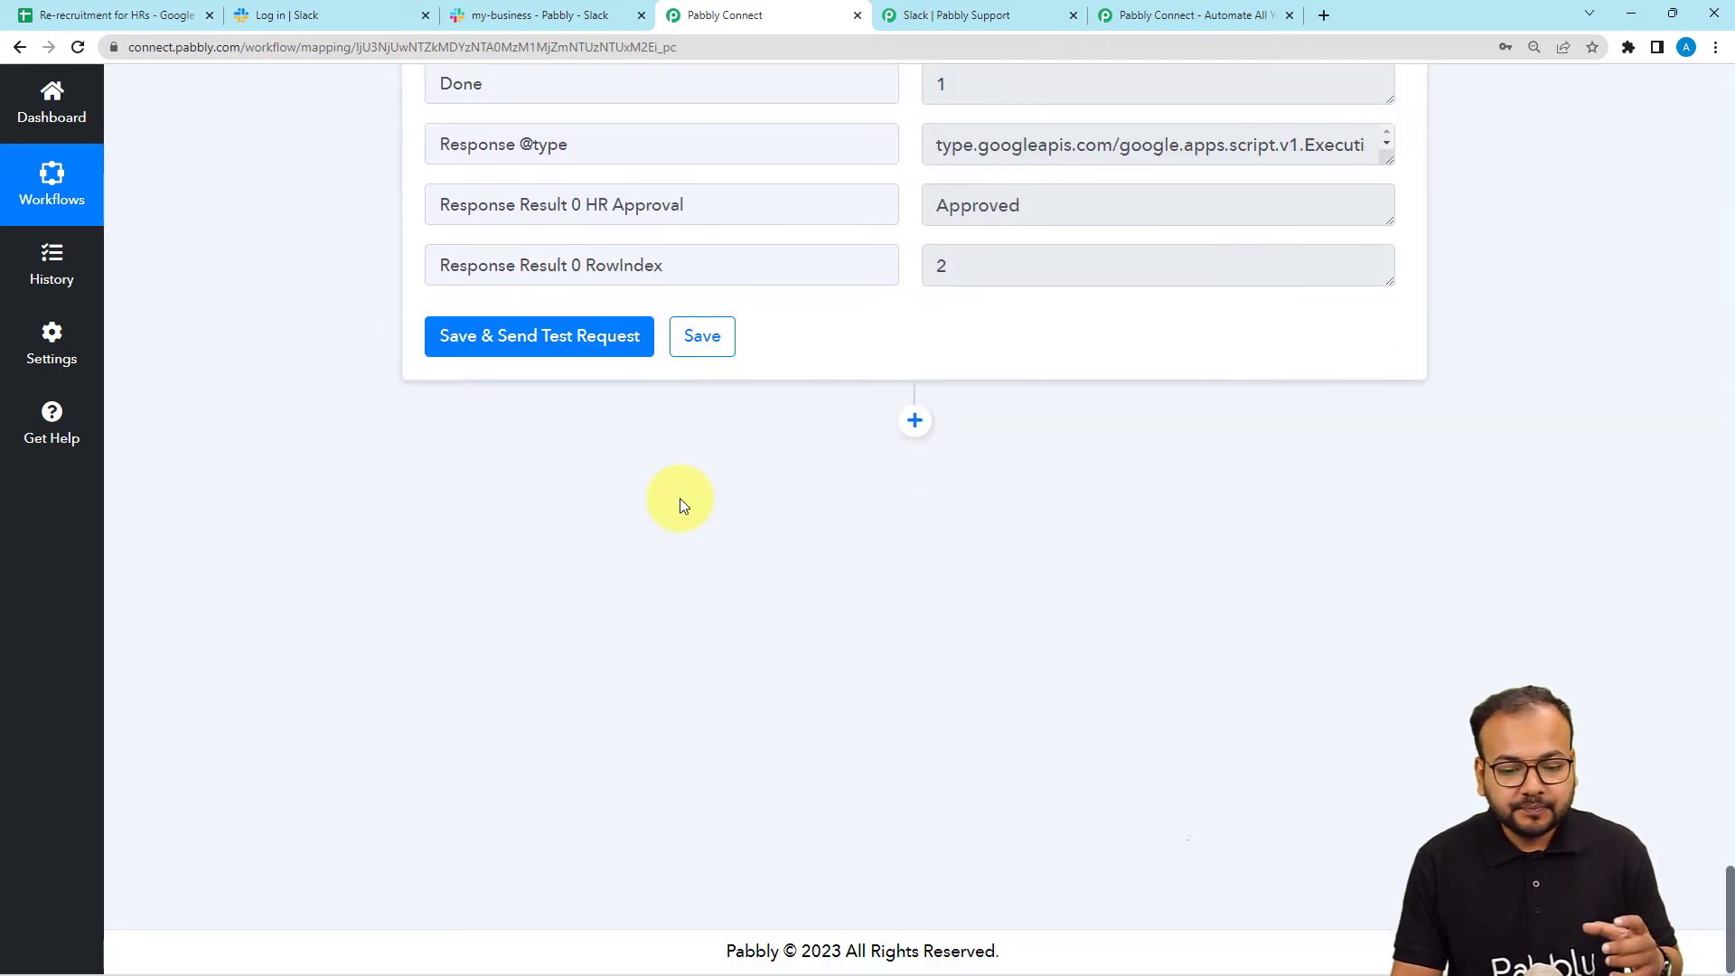
click(915, 434)
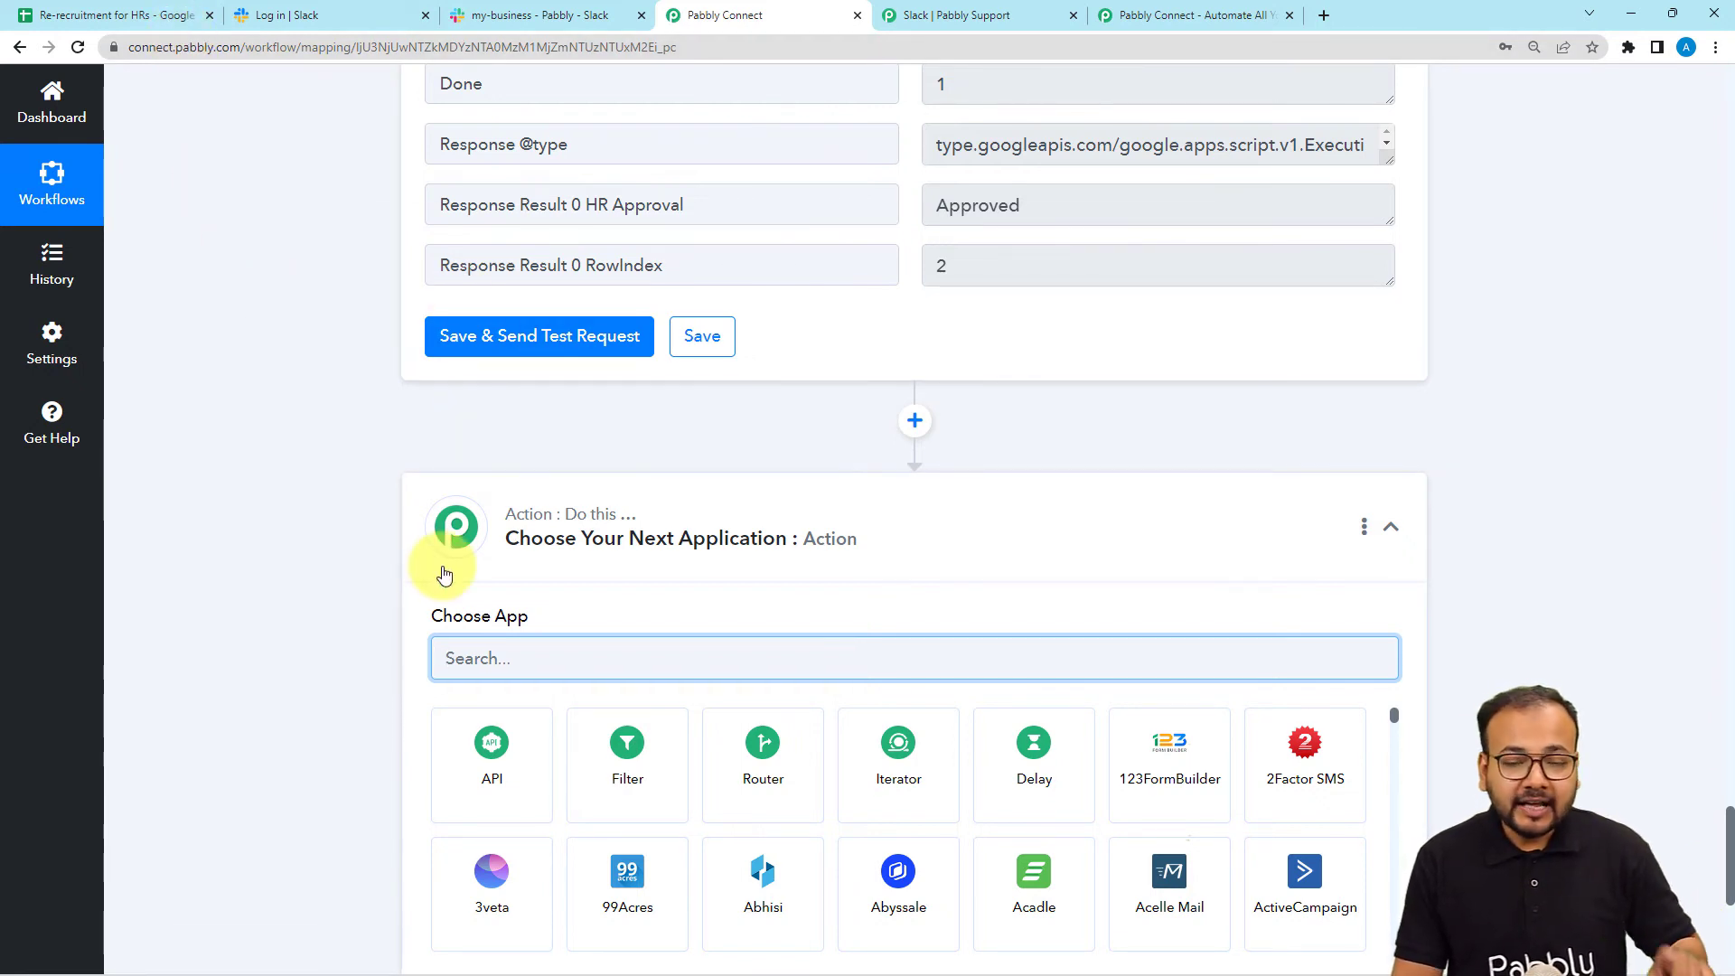
scroll(446, 570, down, 1)
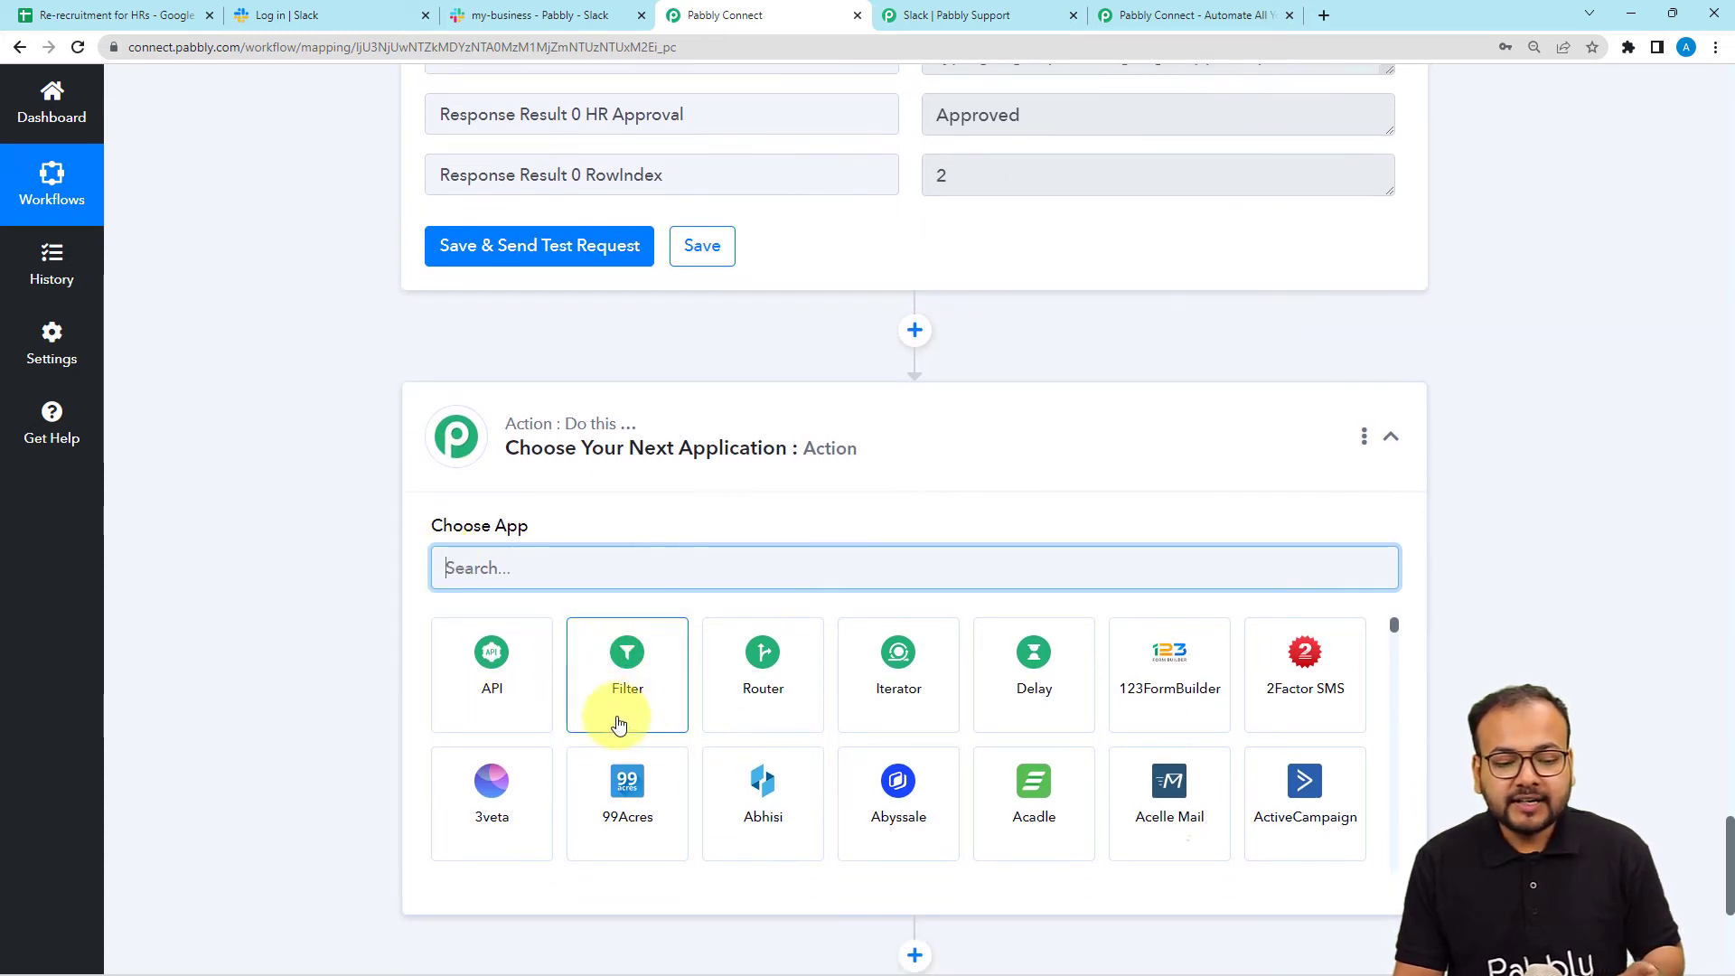
scroll(644, 714, down, 1)
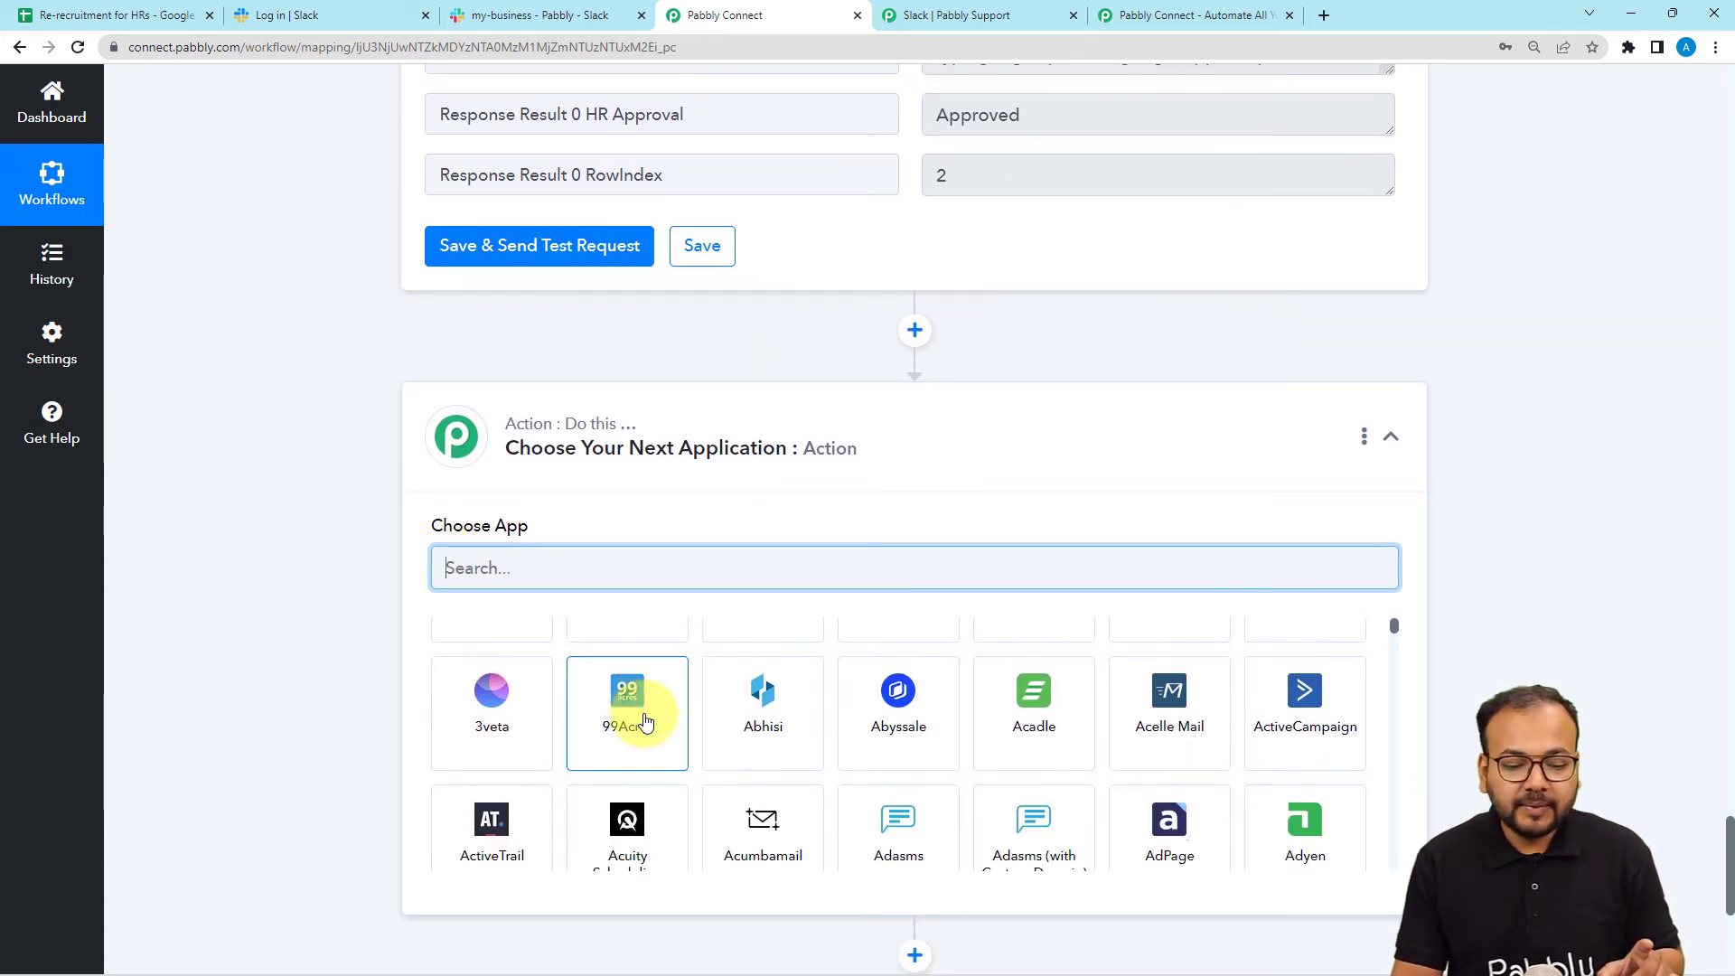
scroll(644, 714, up, 1)
click(644, 714)
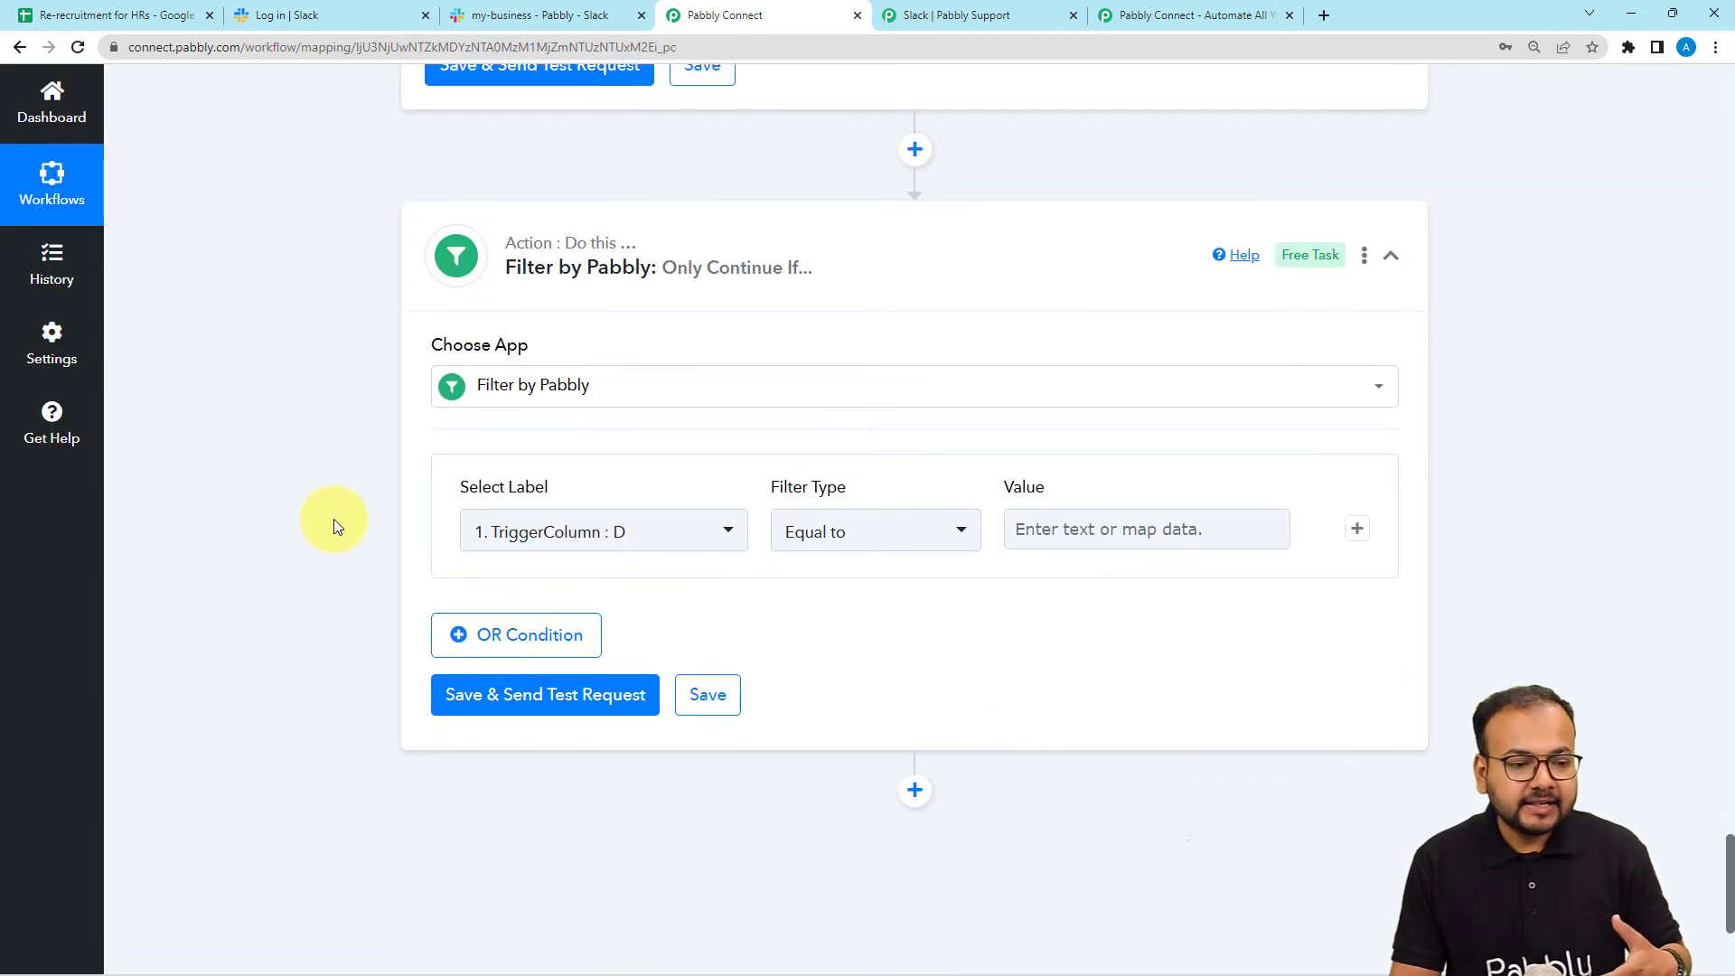
scroll(333, 519, down, 1)
click(190, 20)
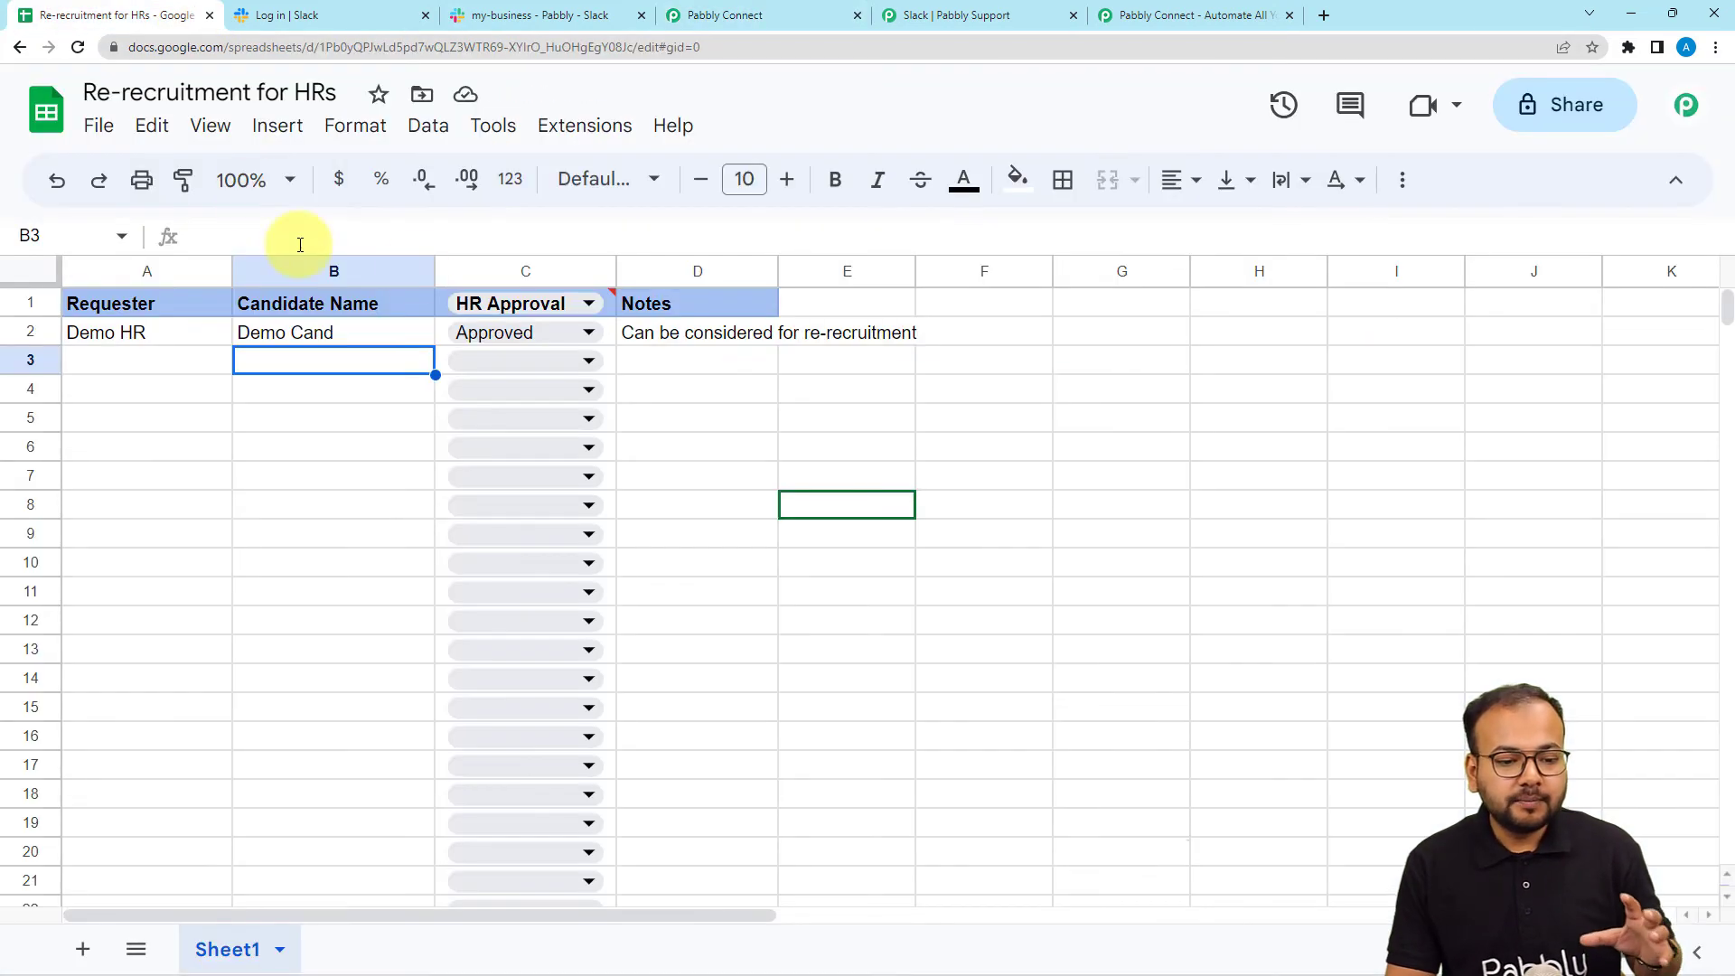
click(726, 16)
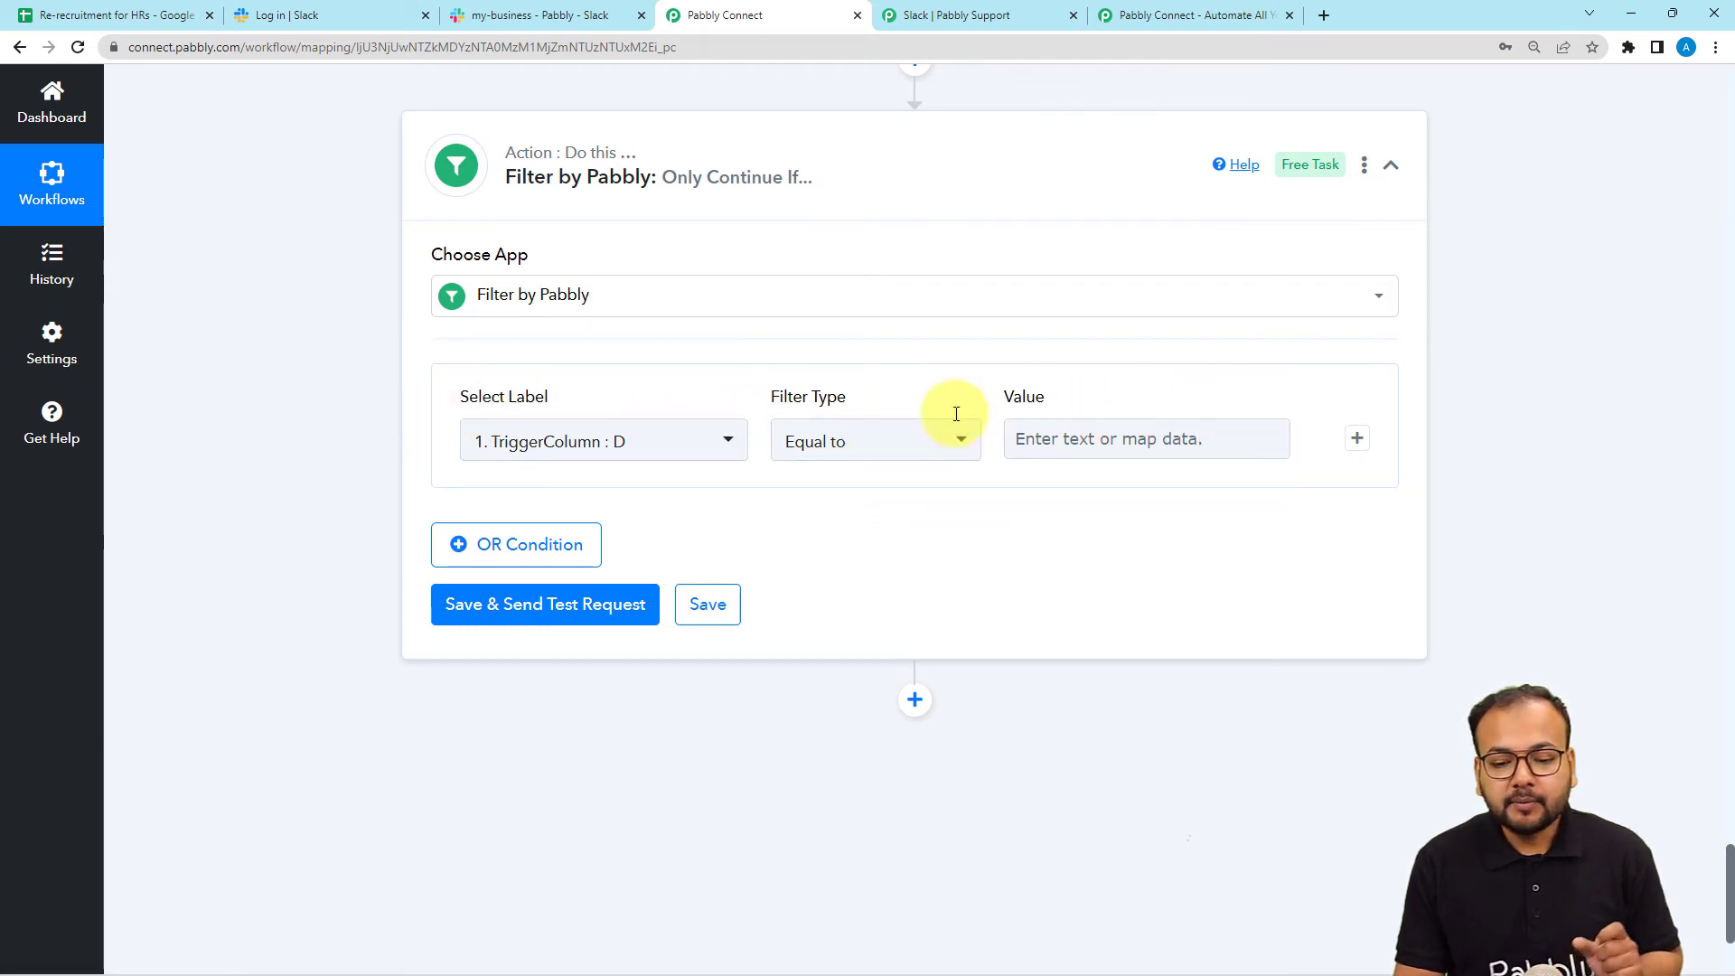
scroll(597, 543, up, 1)
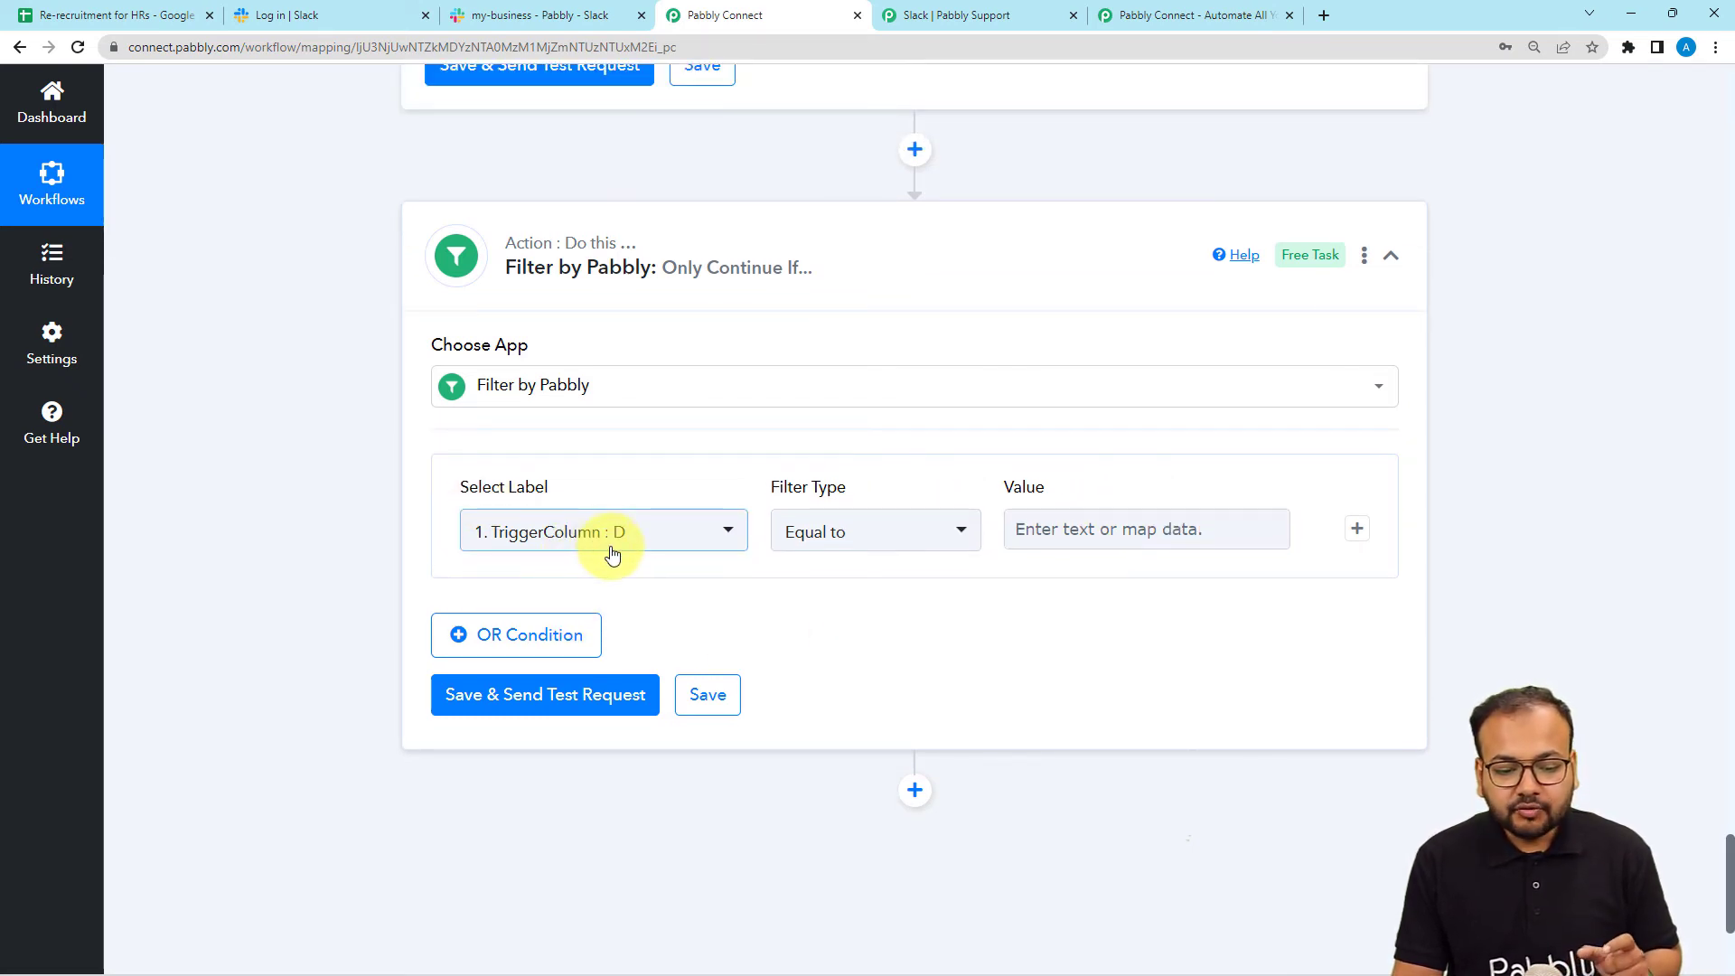
click(612, 543)
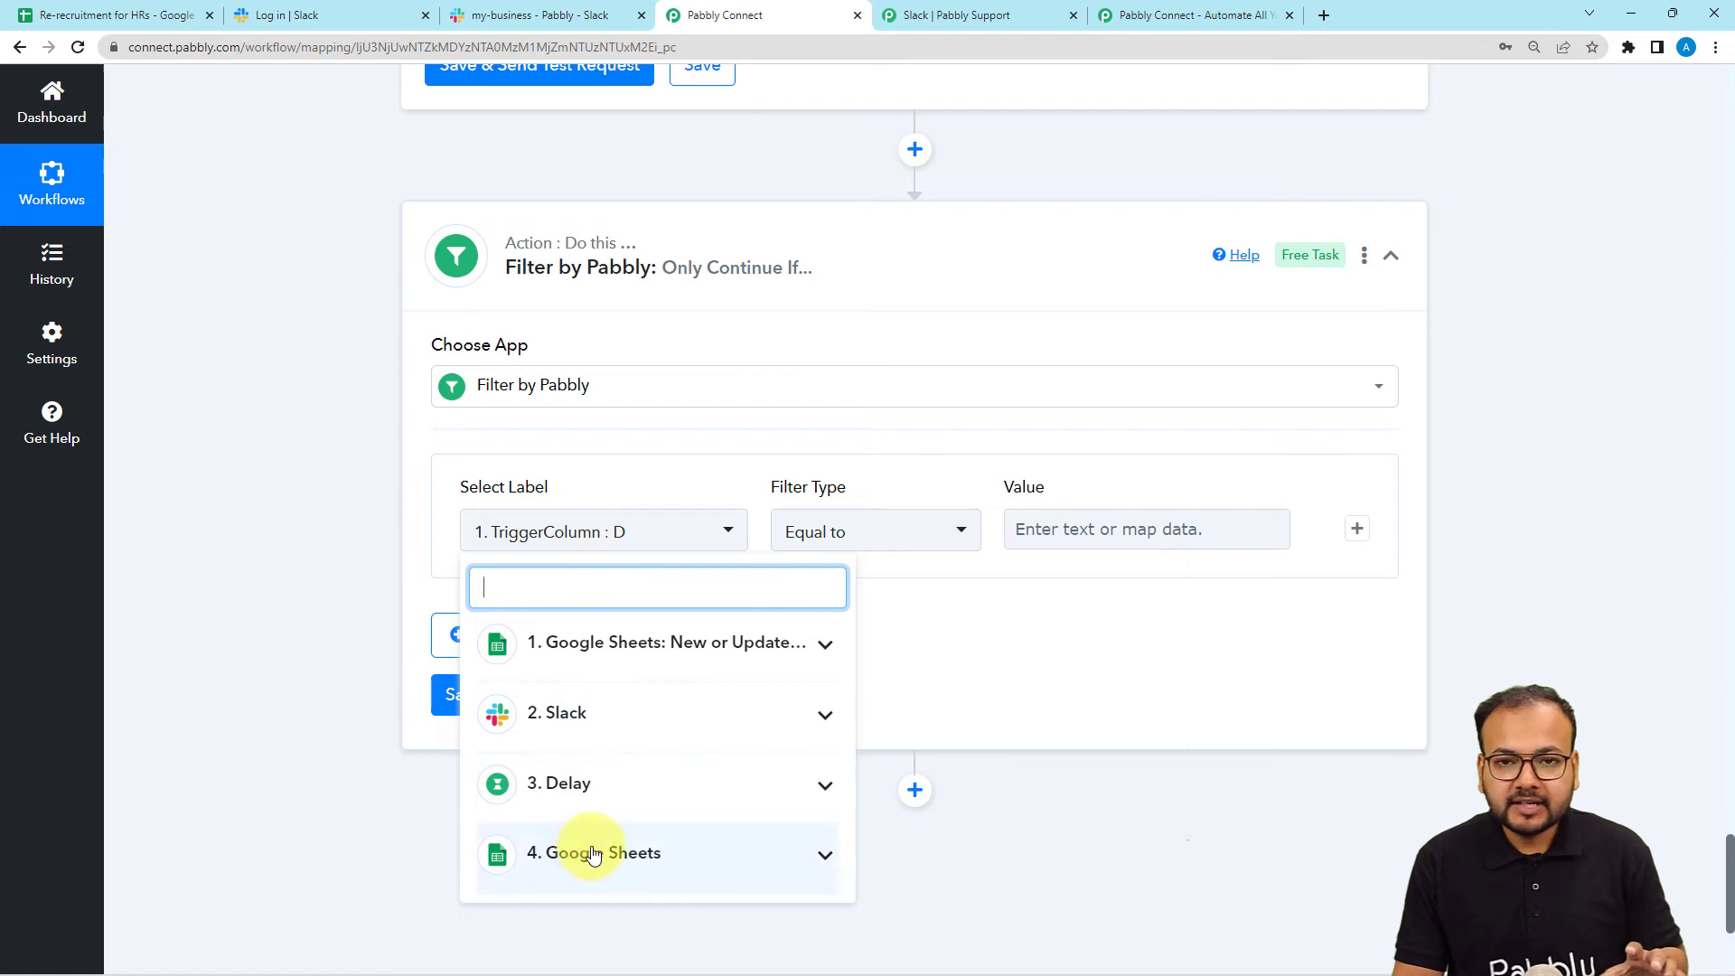
scroll(388, 588, up, 5)
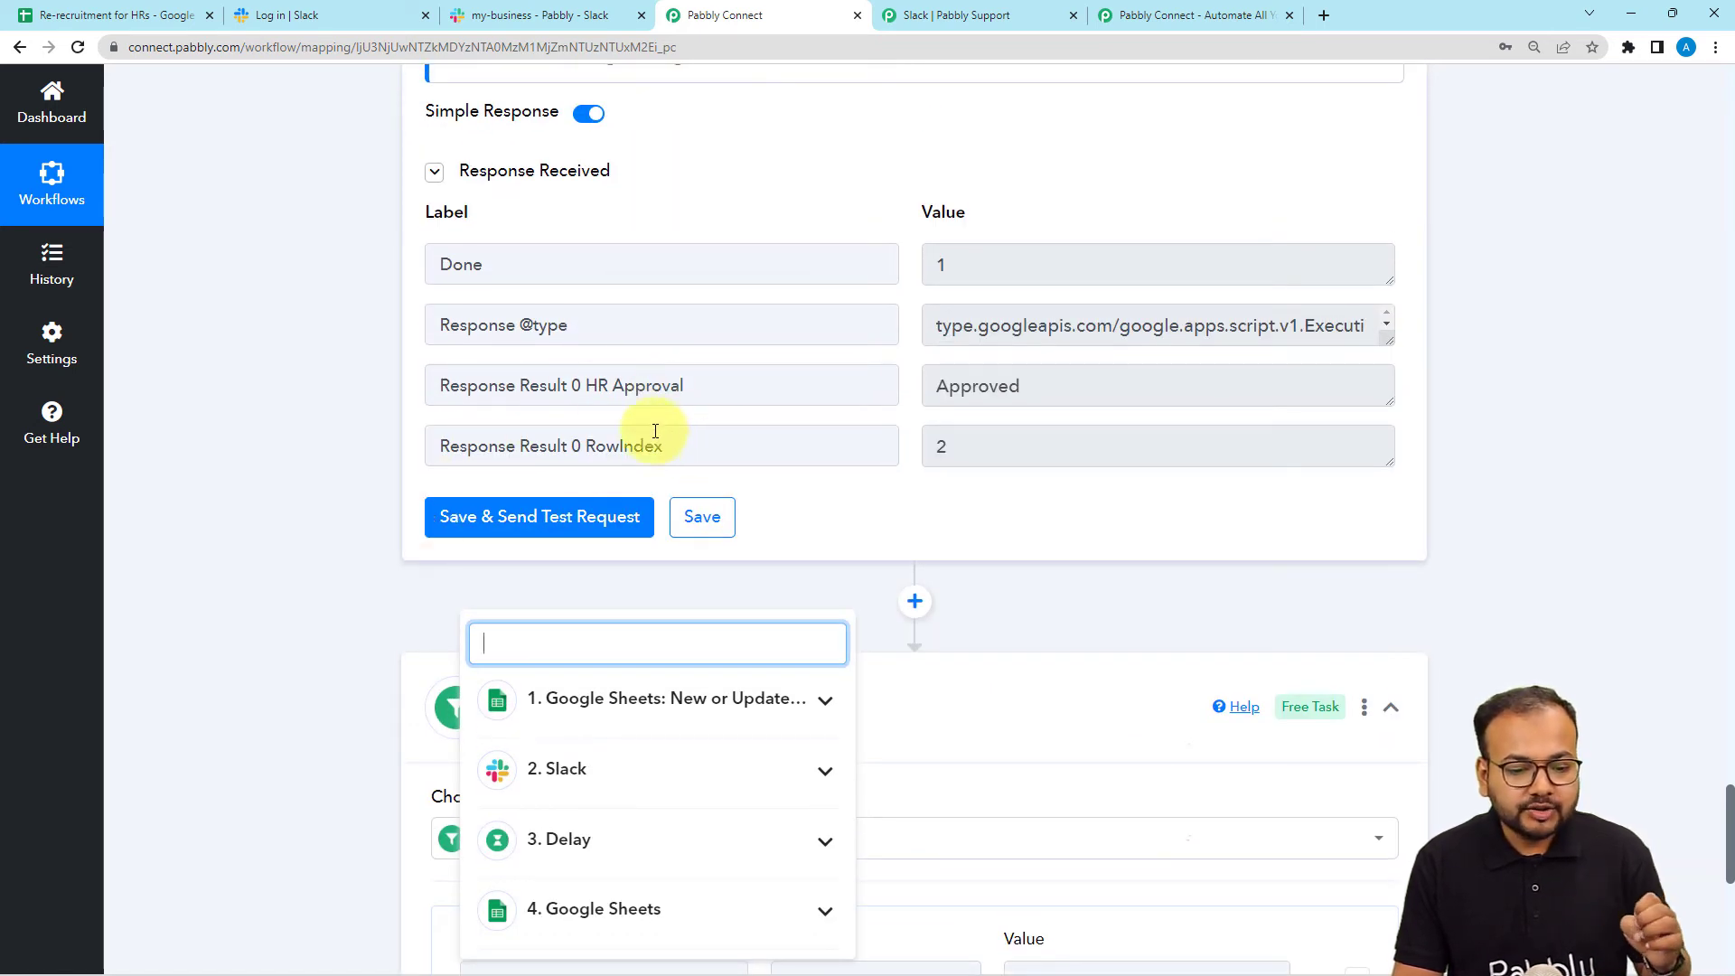
drag(681, 381, 631, 398)
scroll(377, 437, down, 8)
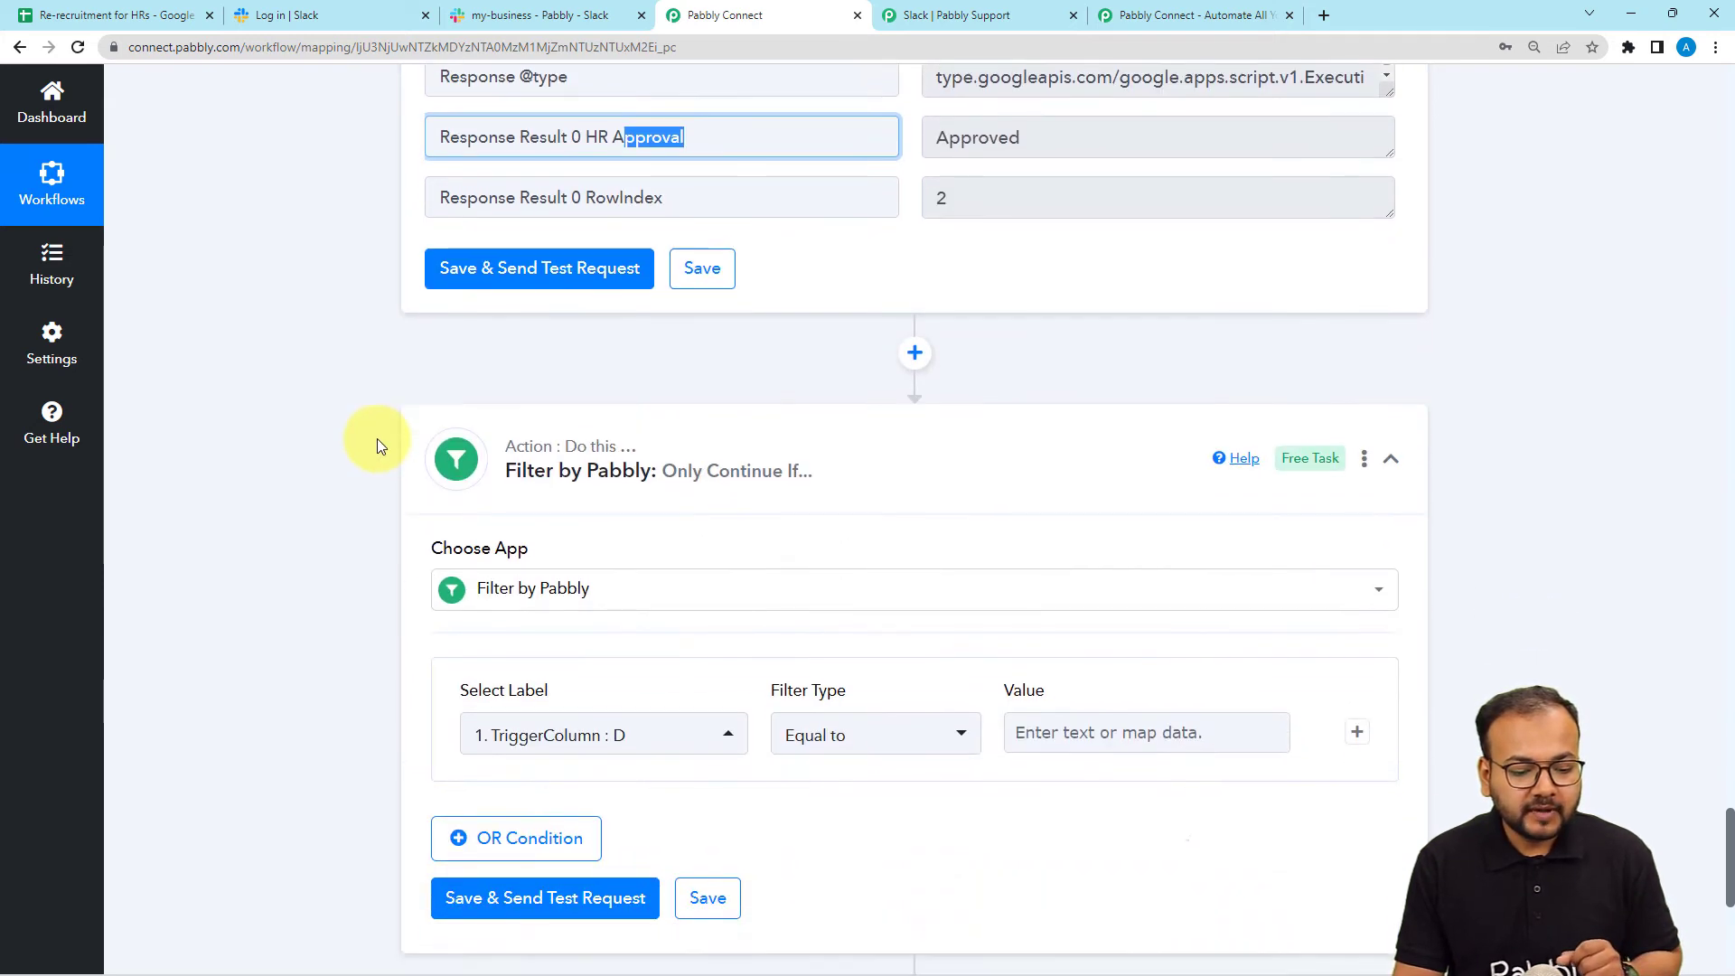
Set the filter's label to step 4's Response Result 0 HR Approval.
click(600, 264)
click(592, 581)
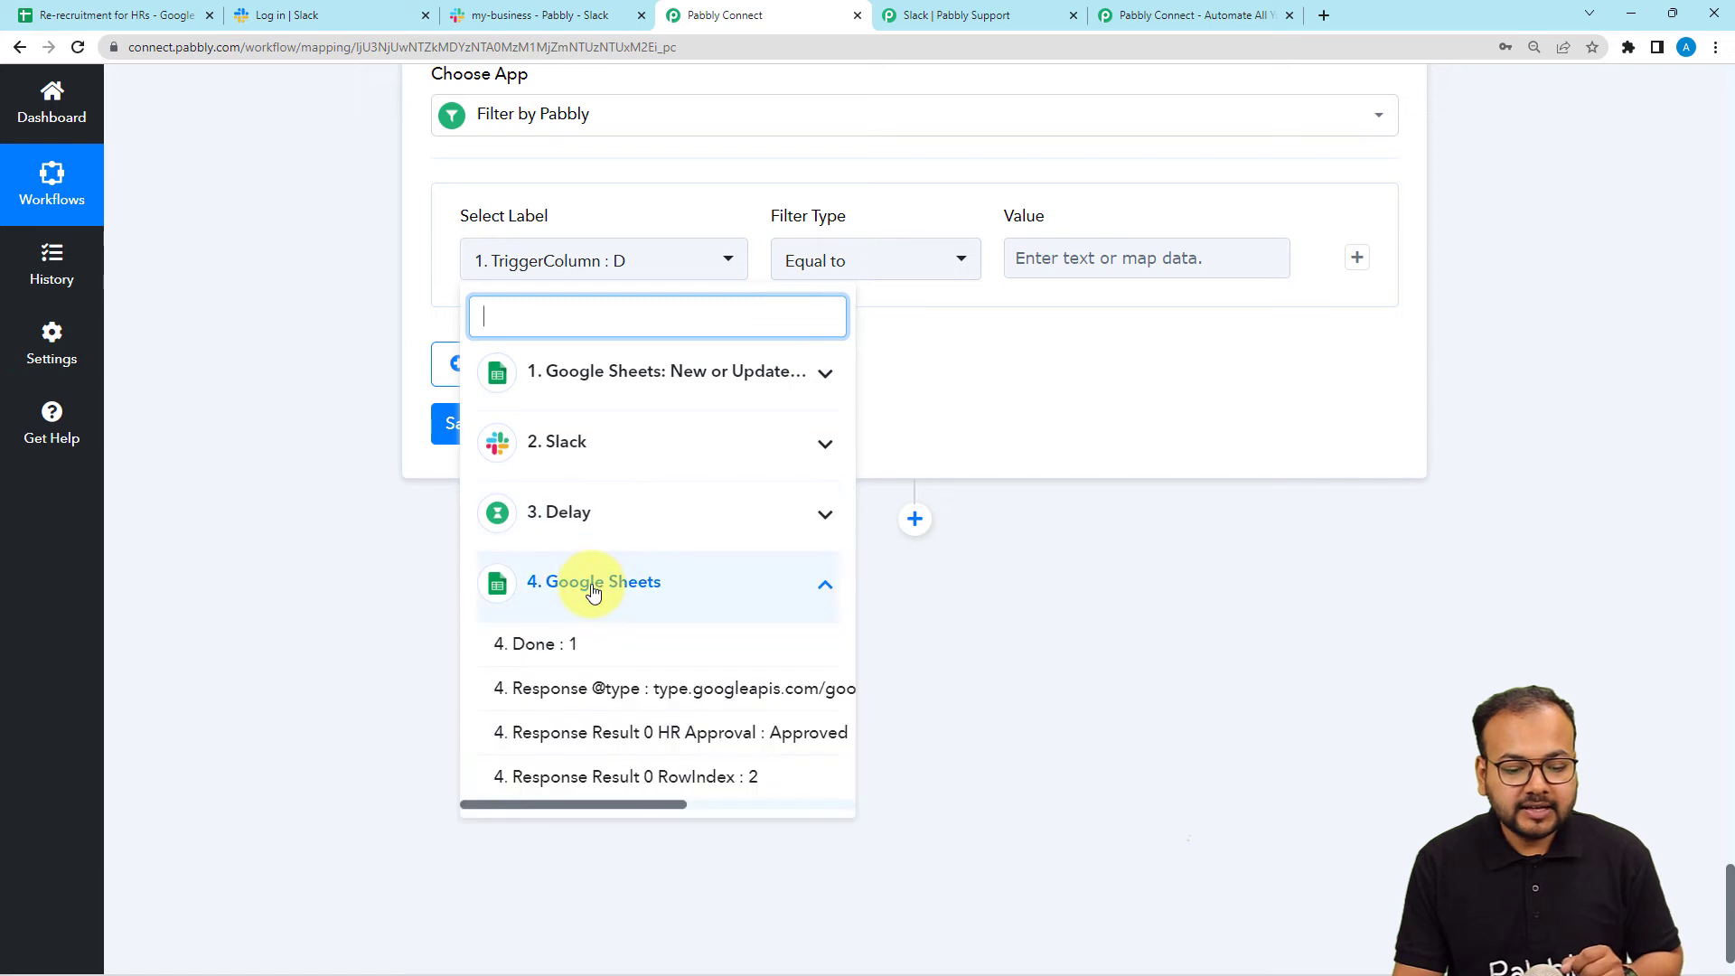
click(601, 740)
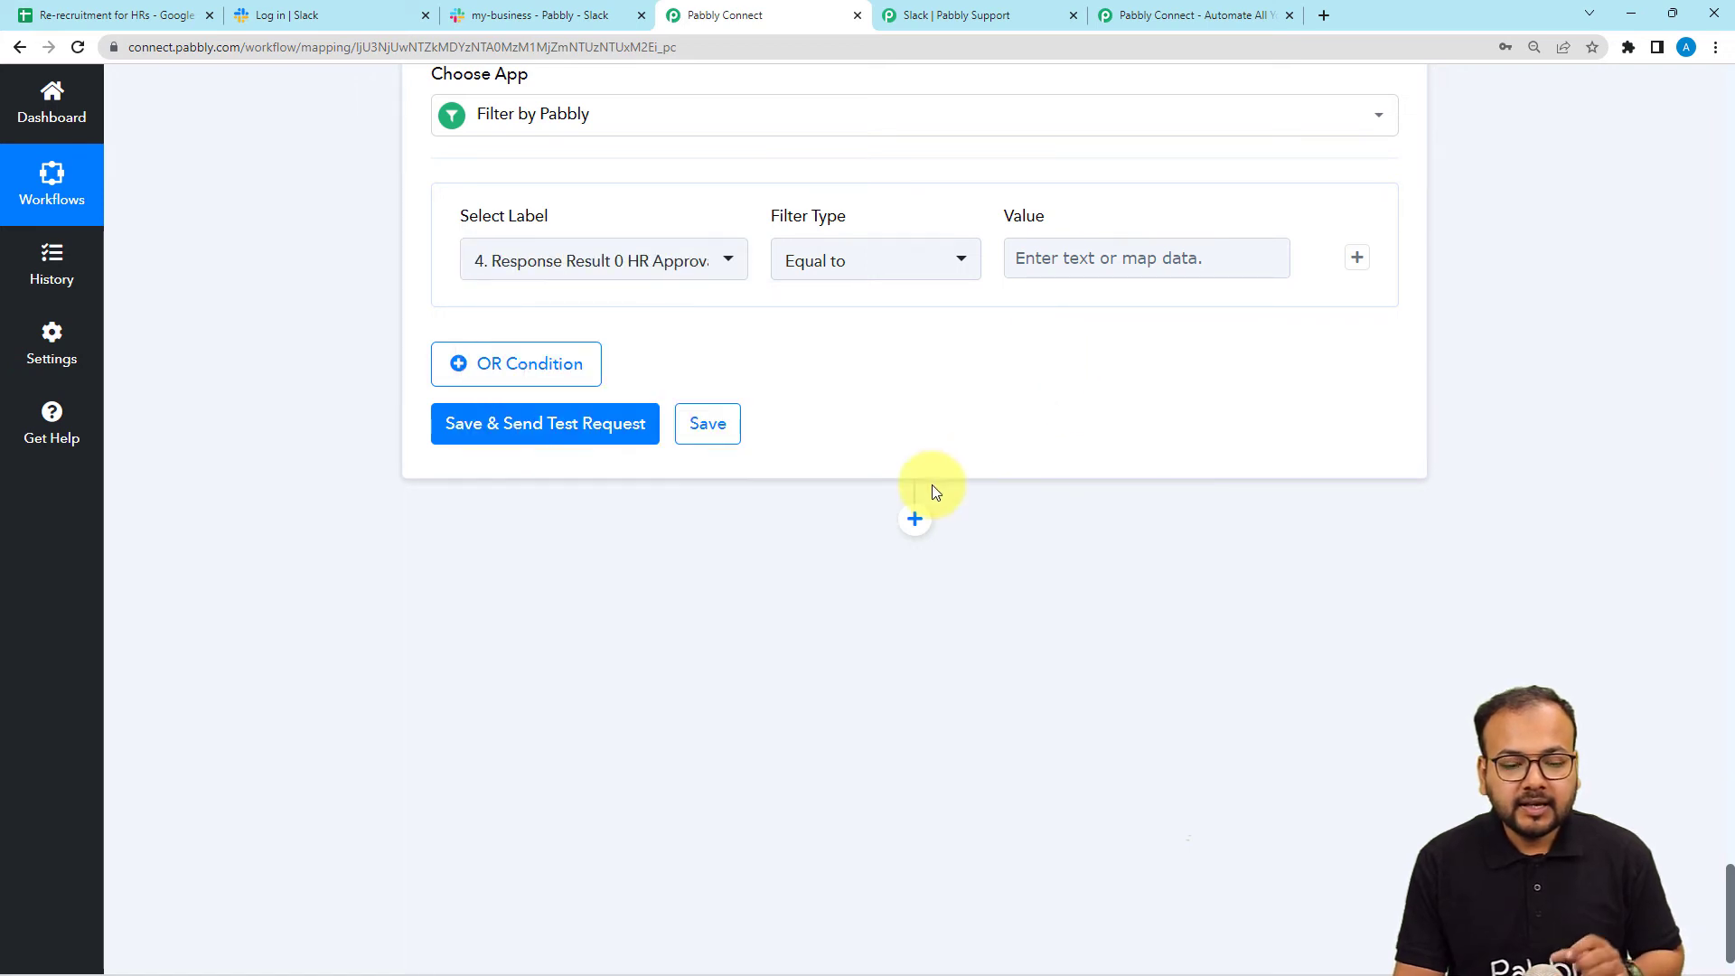
scroll(936, 507, up, 3)
scroll(937, 533, up, 6)
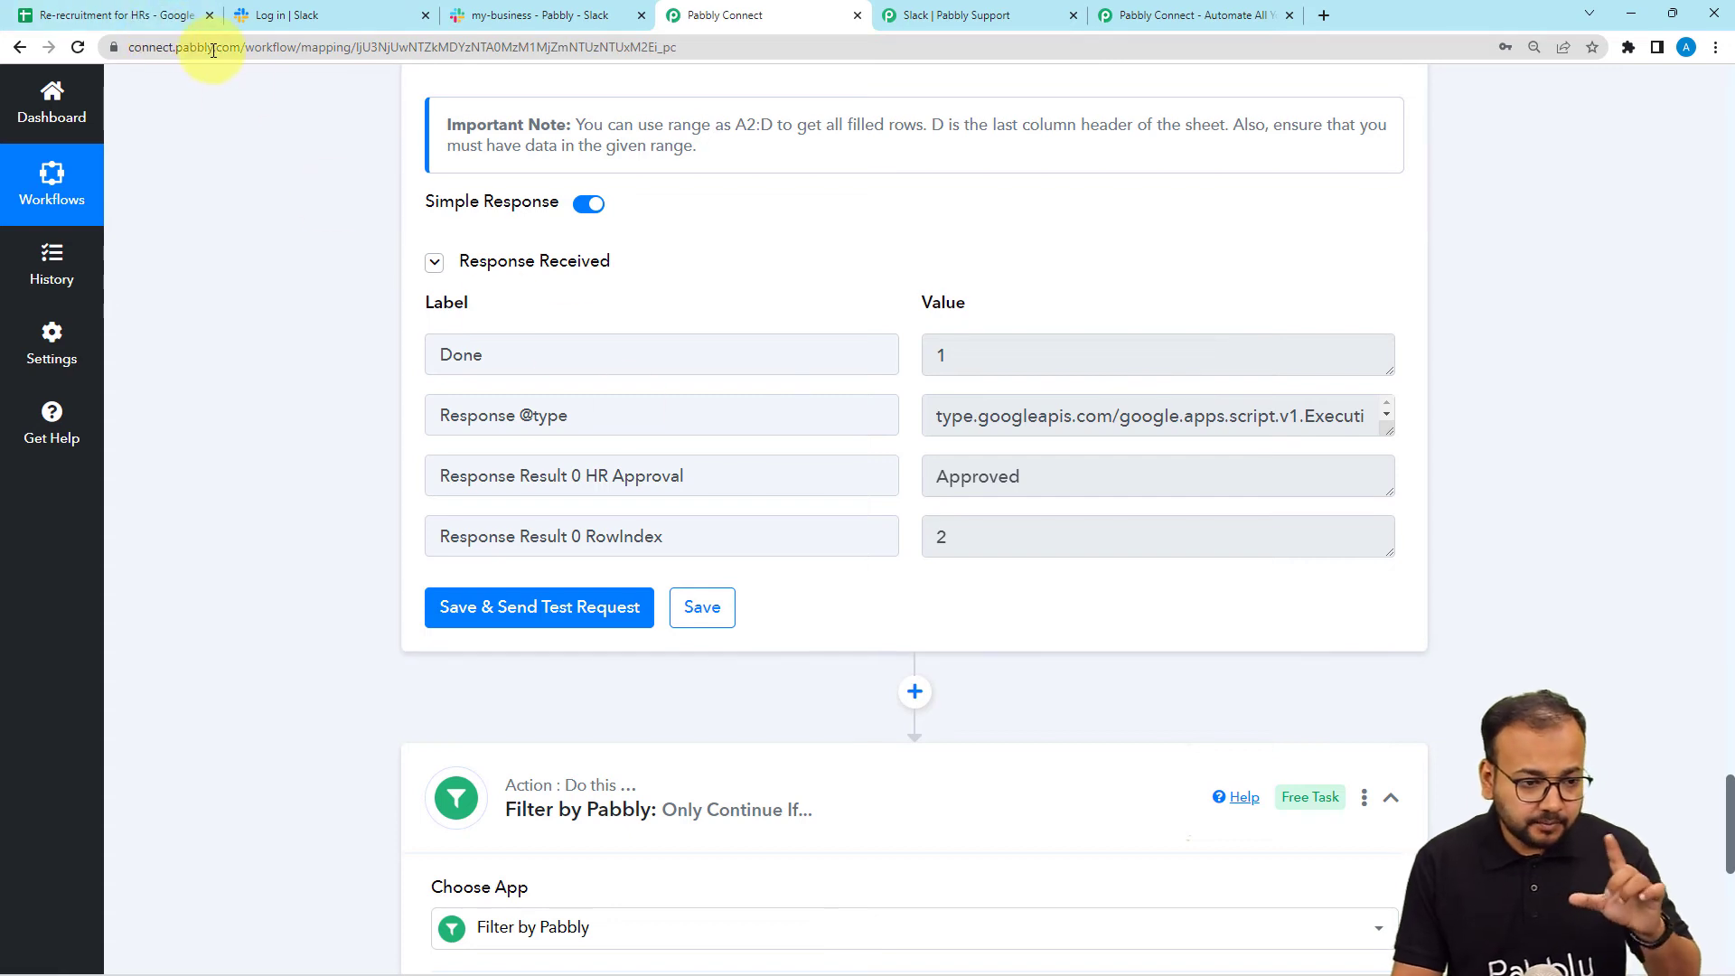
click(196, 25)
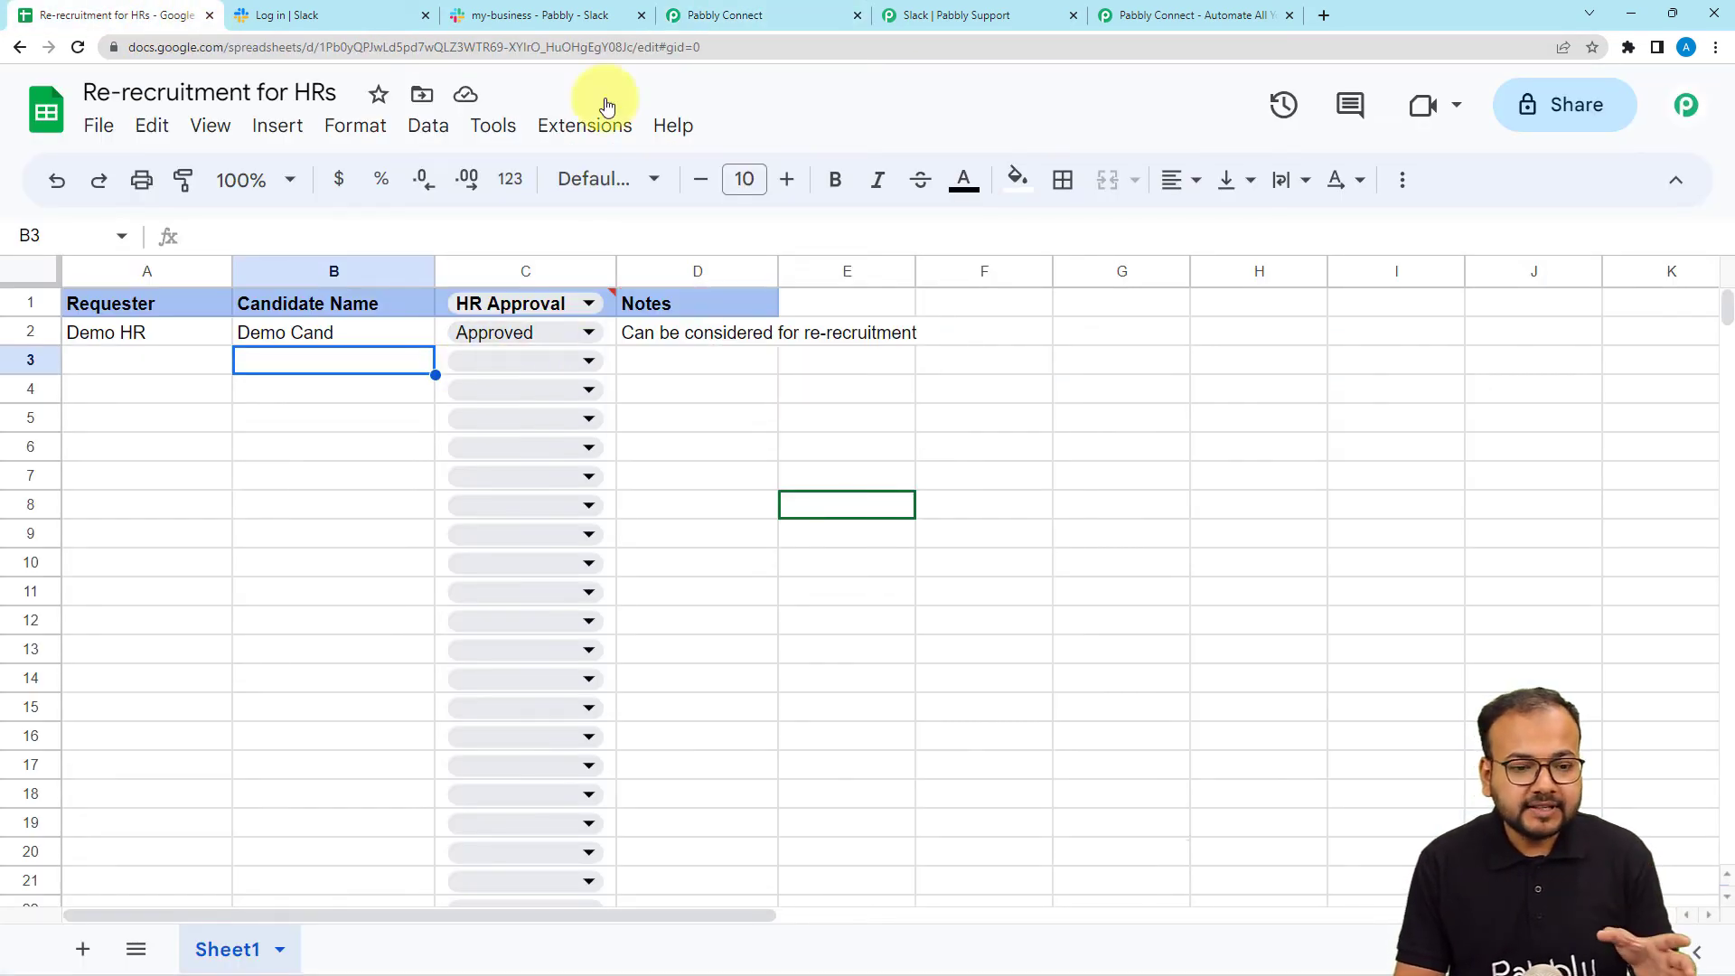
click(717, 23)
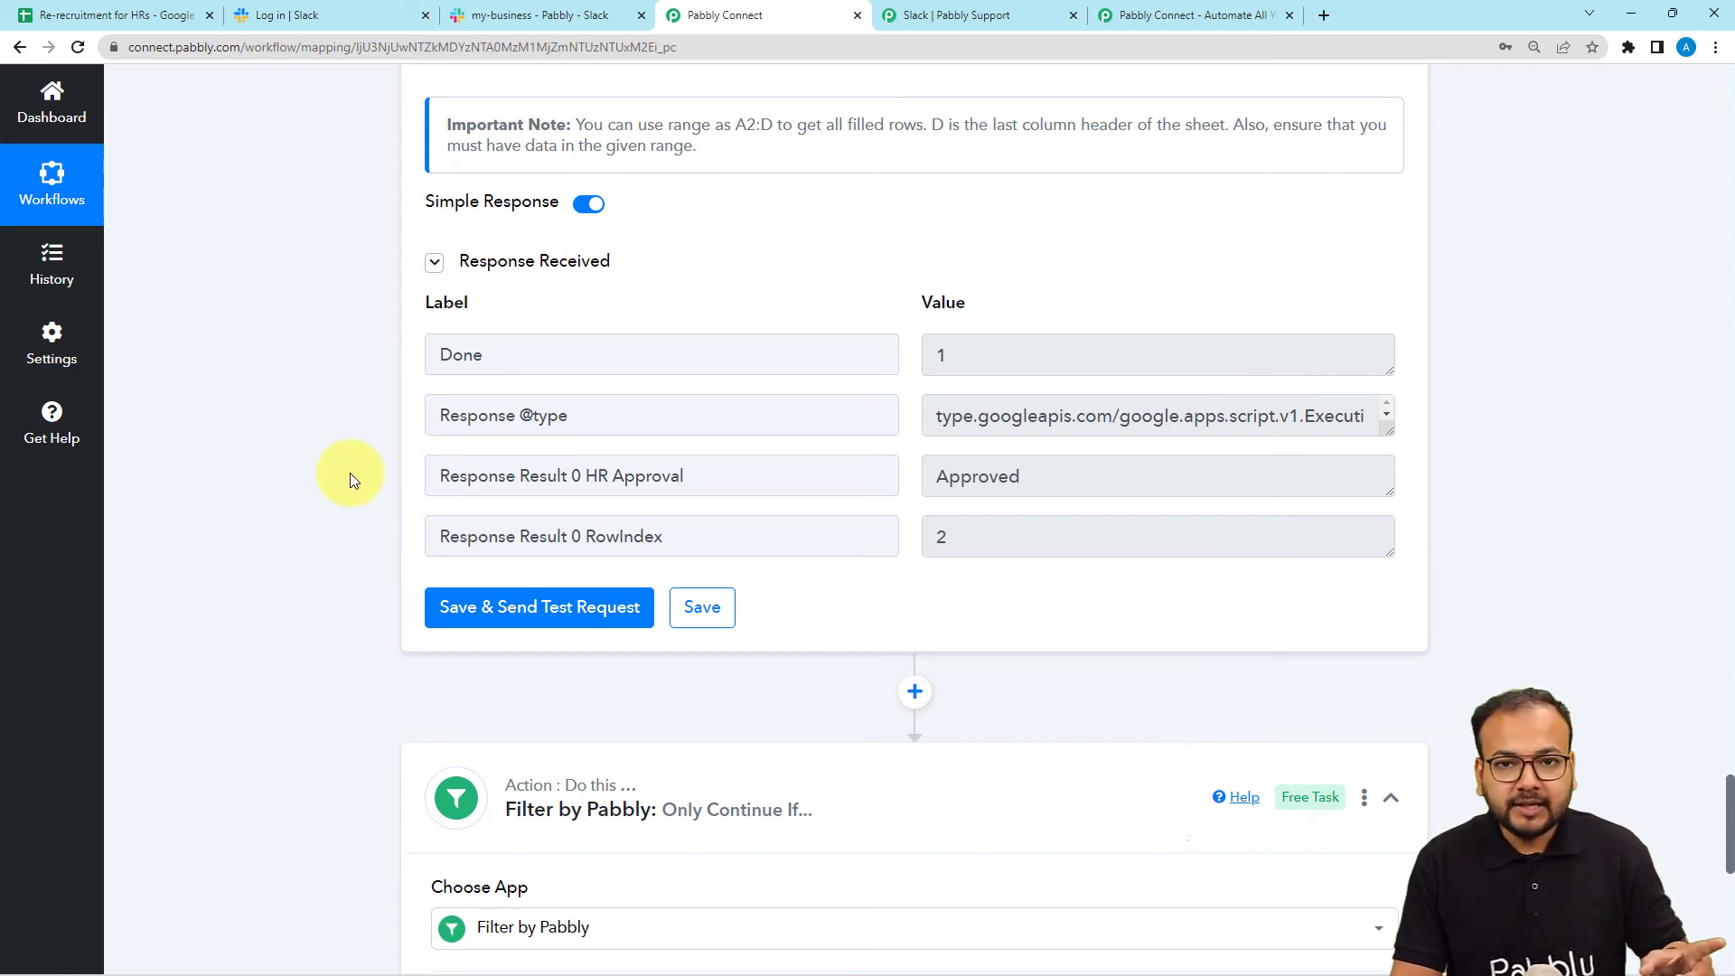
Set the filter condition type to Exists.
scroll(350, 474, down, 6)
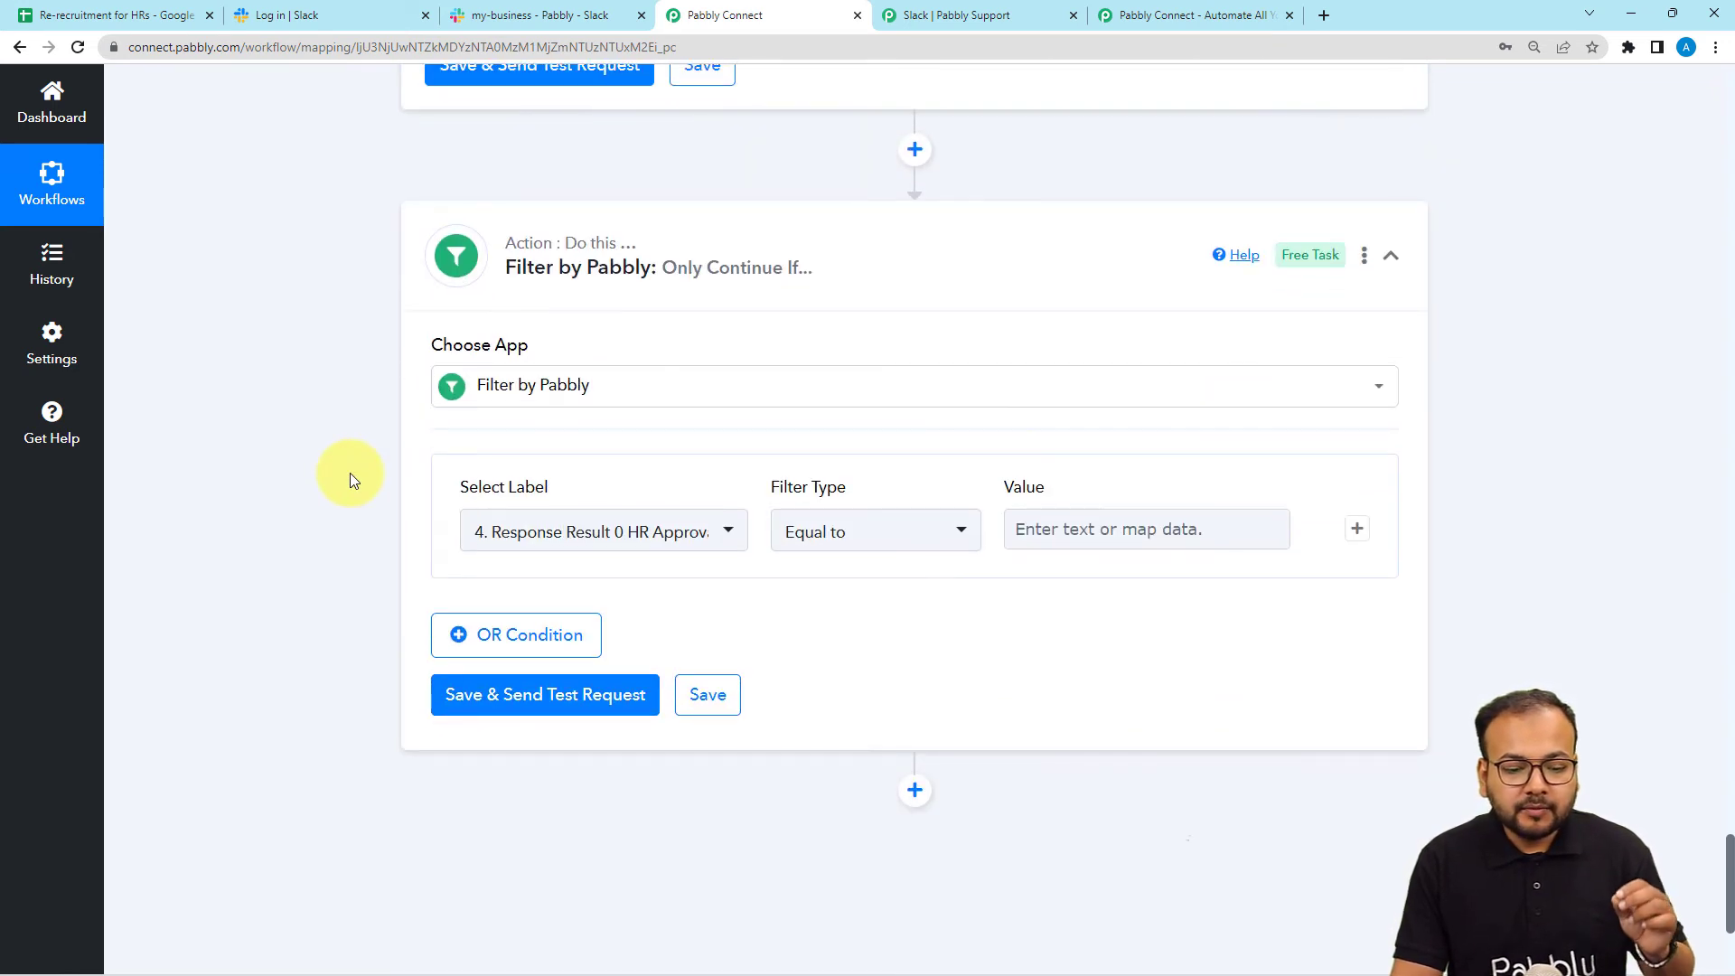
scroll(350, 474, up, 3)
scroll(350, 474, up, 3)
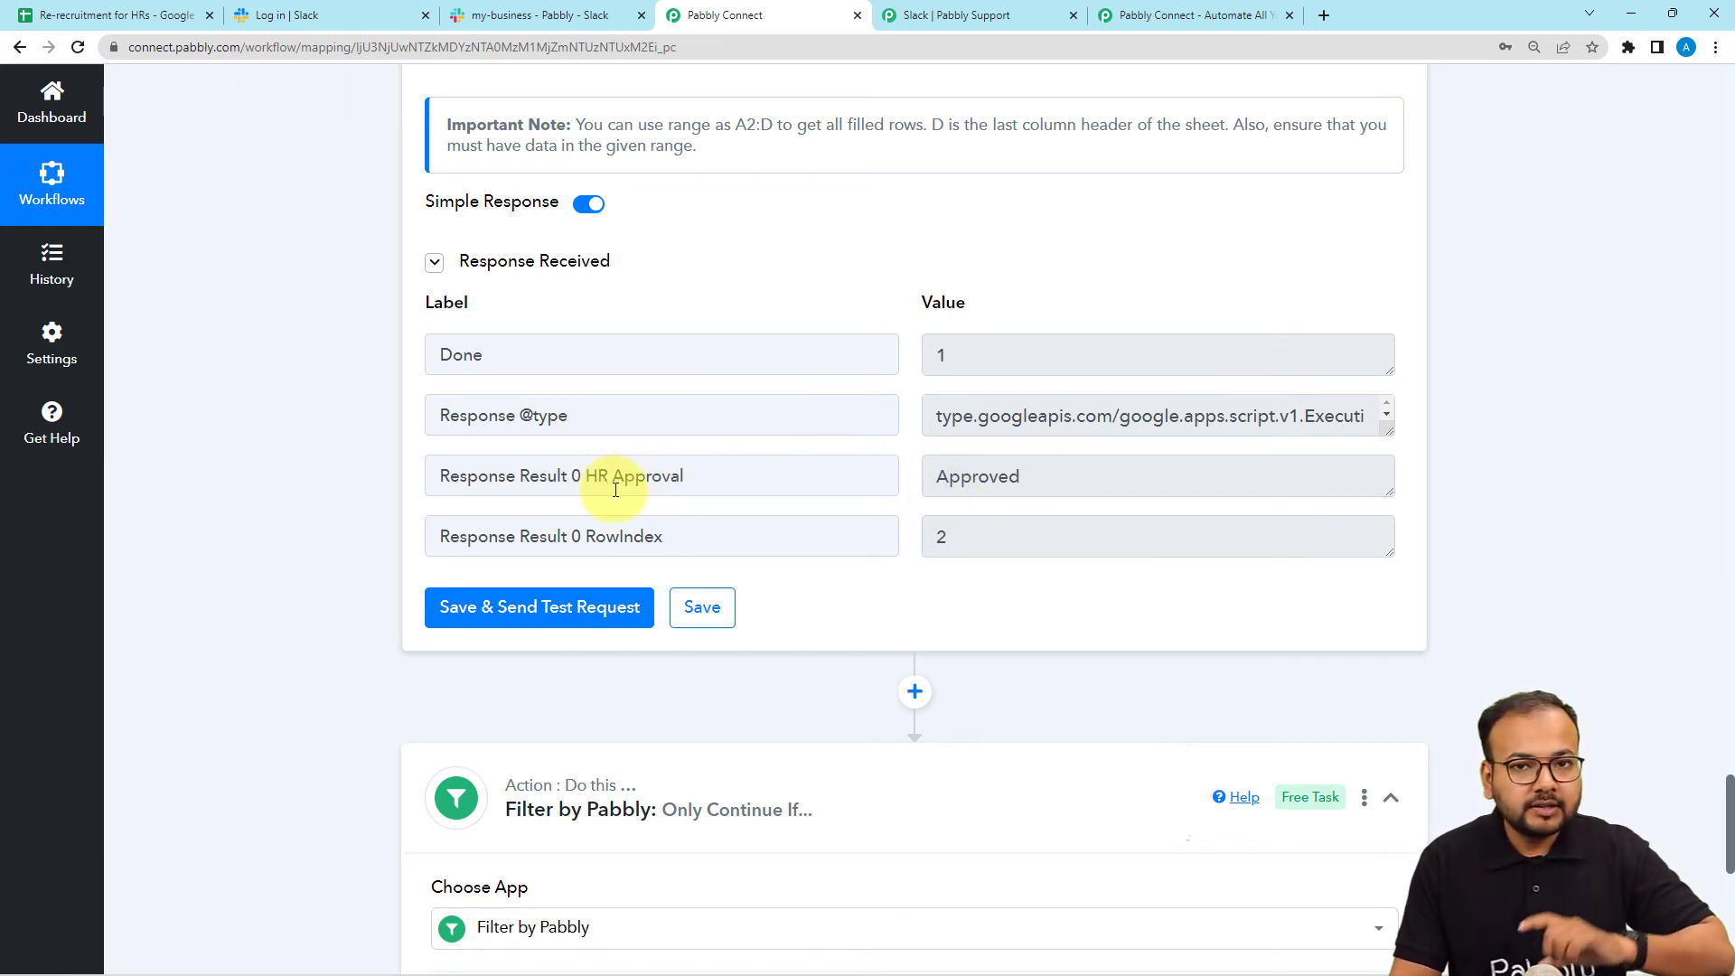
scroll(369, 475, down, 4)
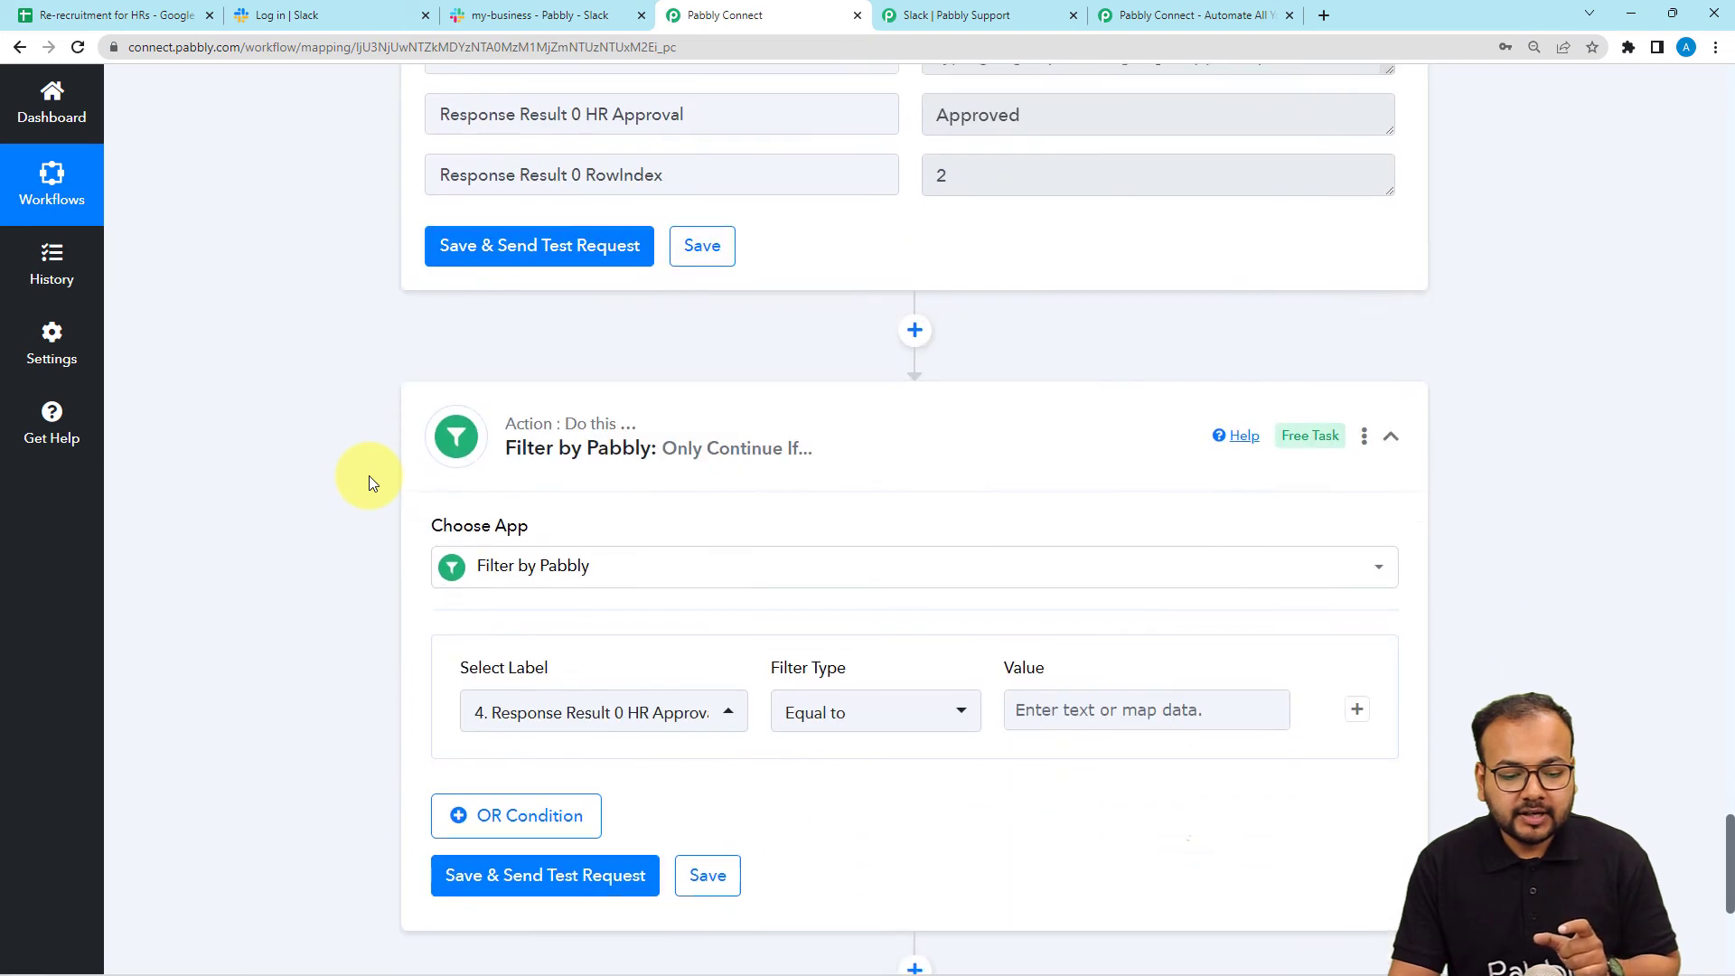
scroll(368, 476, down, 4)
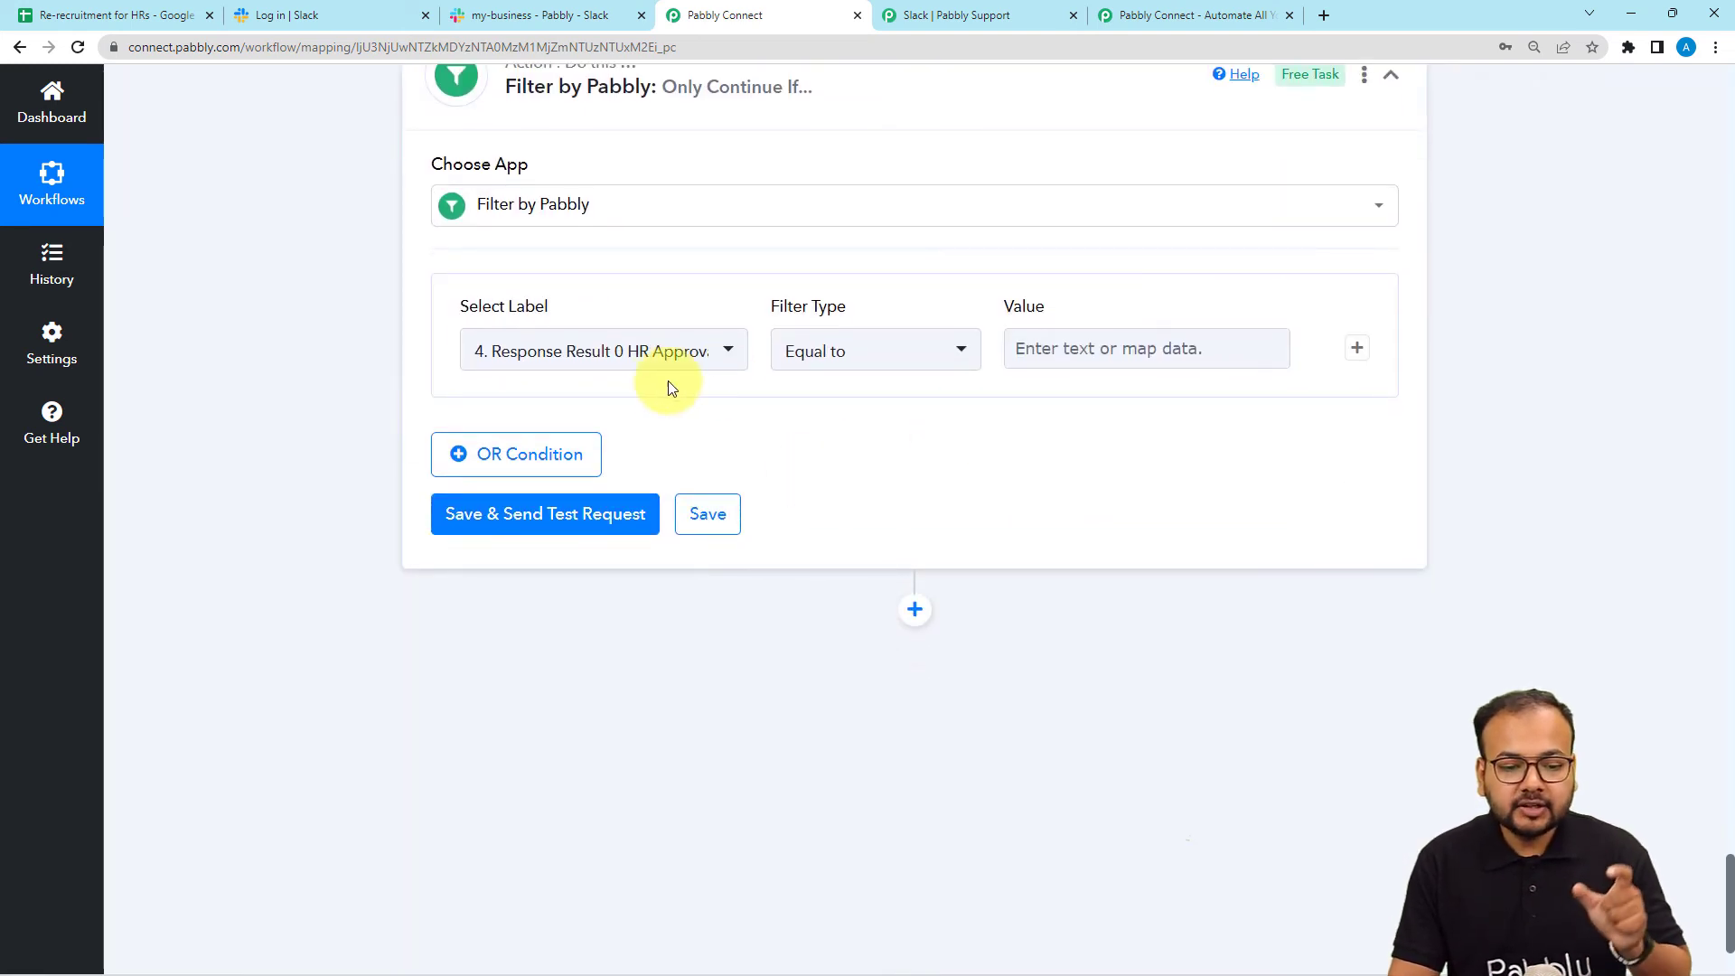
click(854, 371)
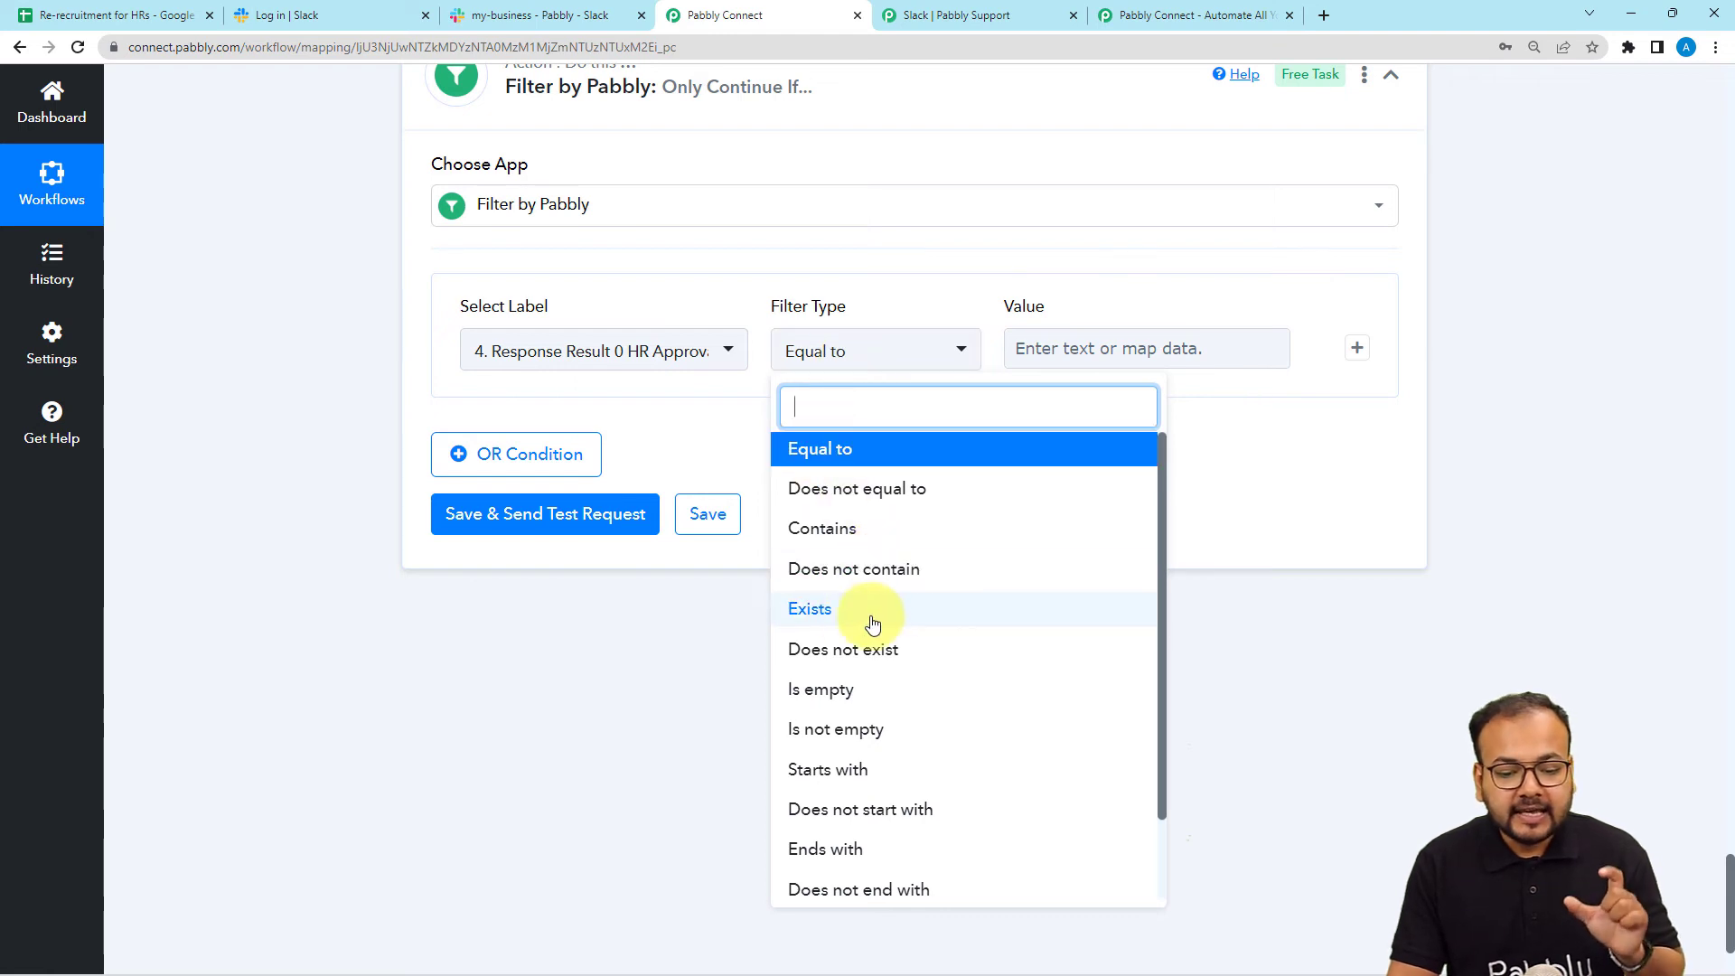
click(830, 612)
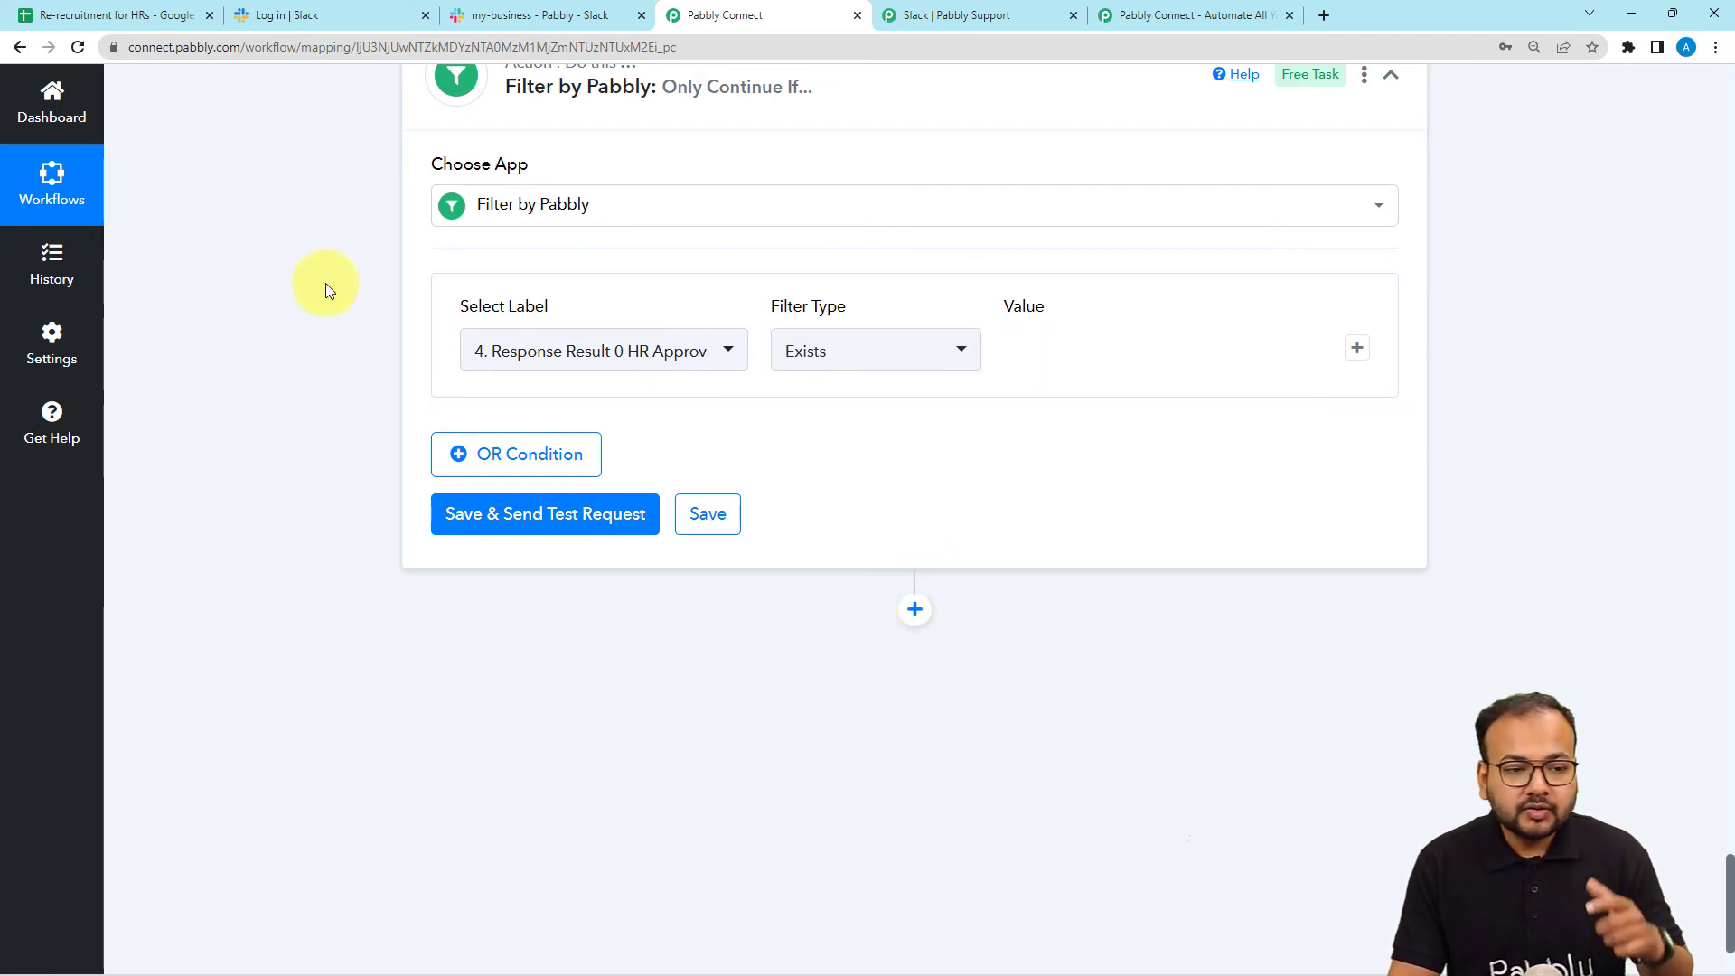
click(132, 7)
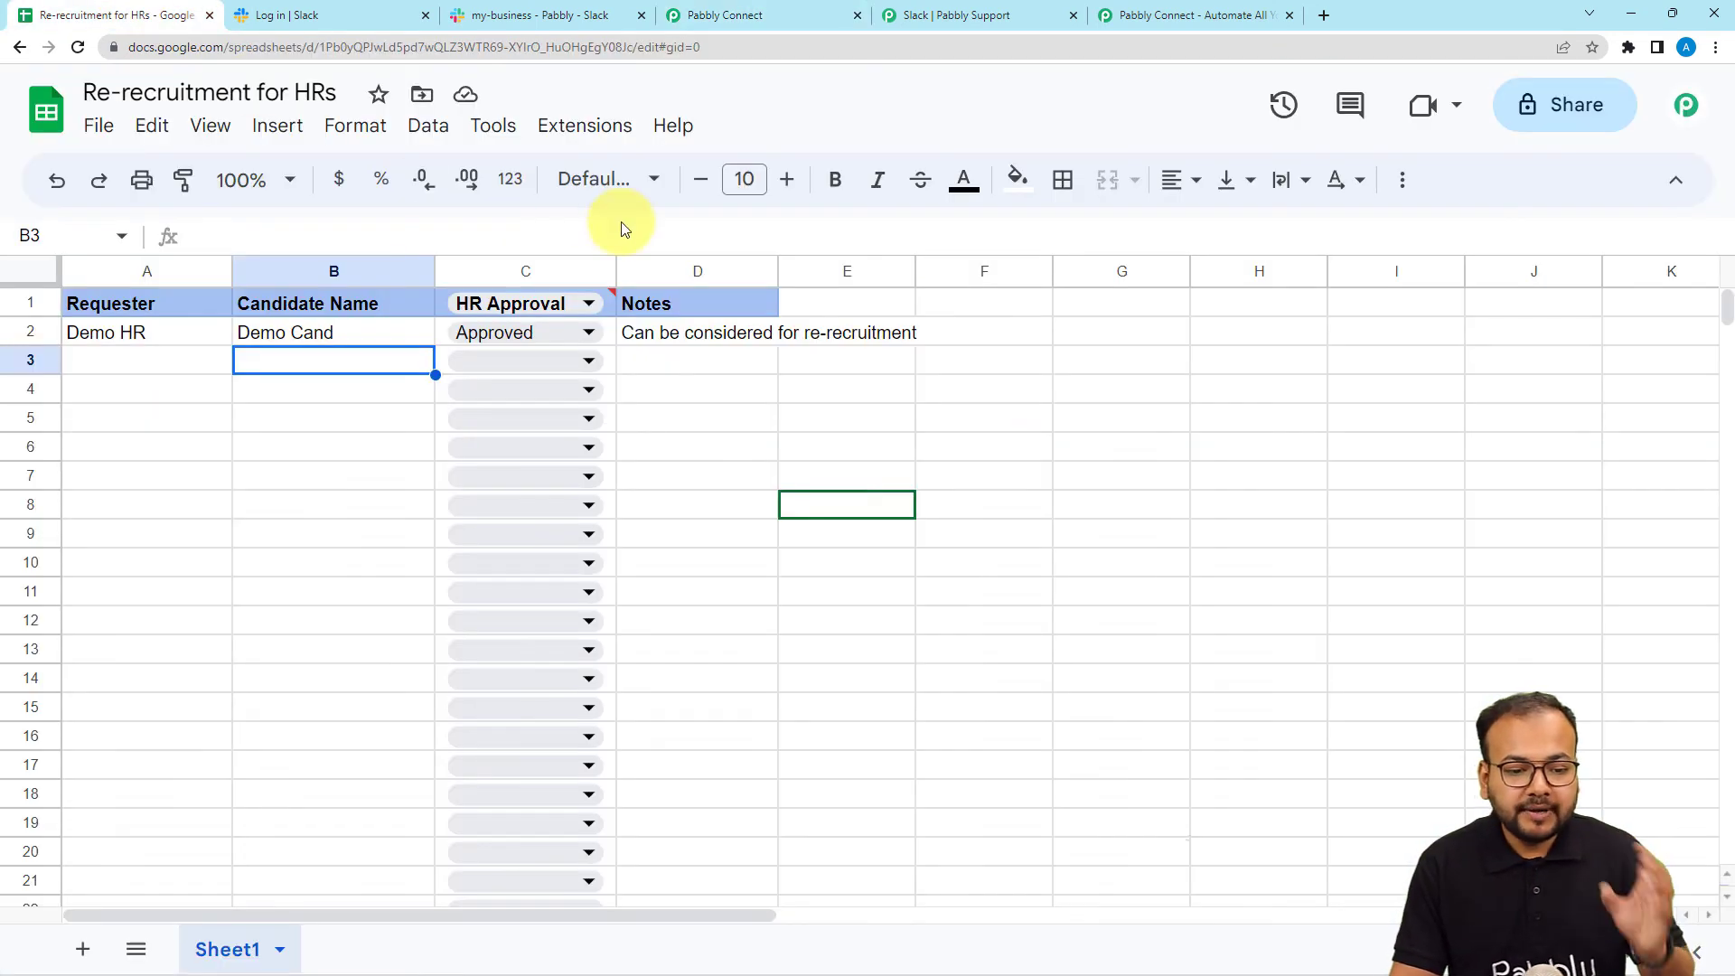
click(697, 24)
scroll(553, 428, up, 5)
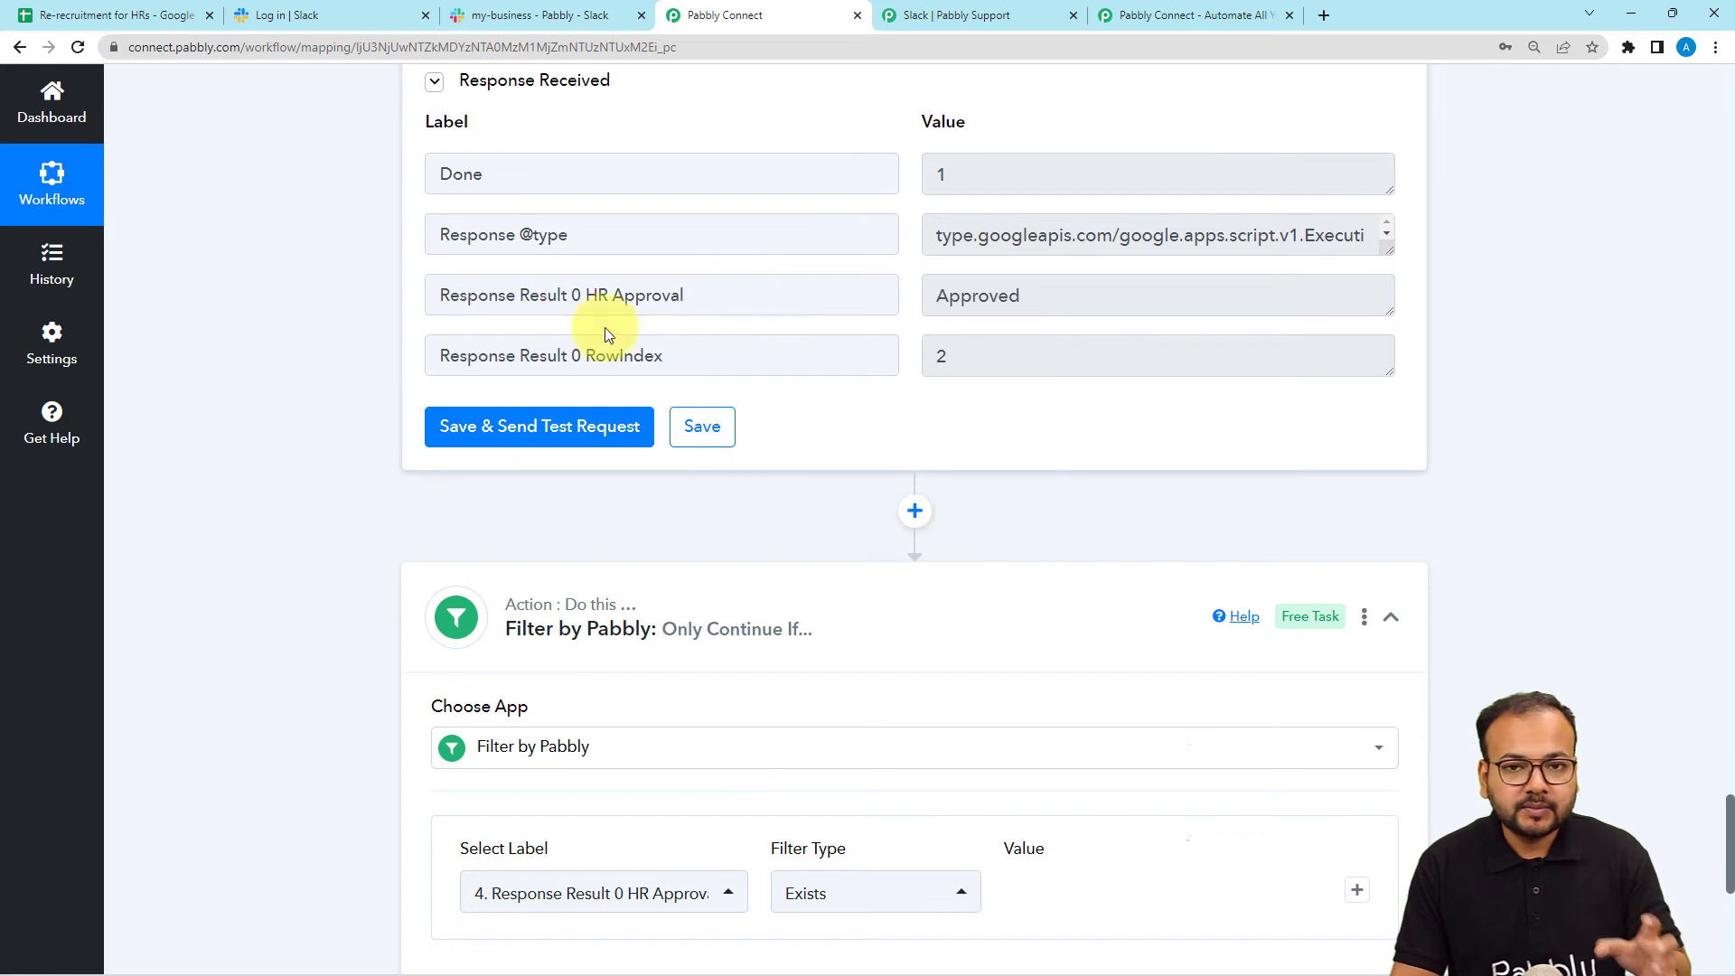
scroll(272, 512, down, 5)
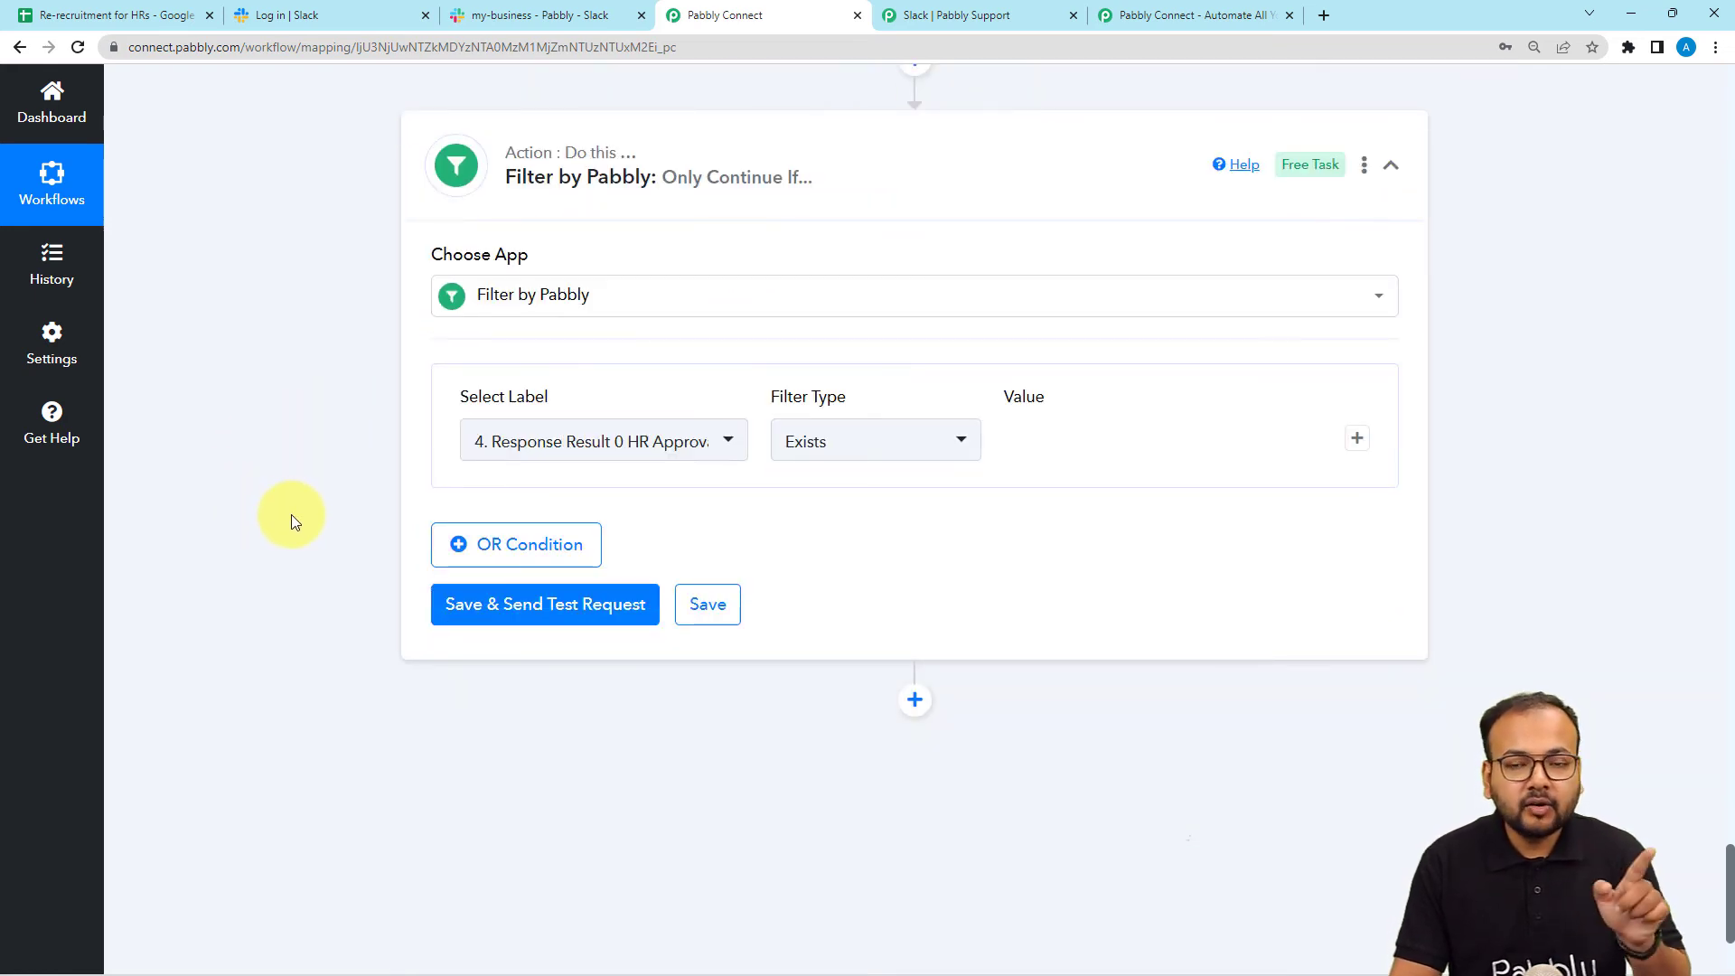
Save and test the filter, confirming it returns Condition is true.
click(465, 608)
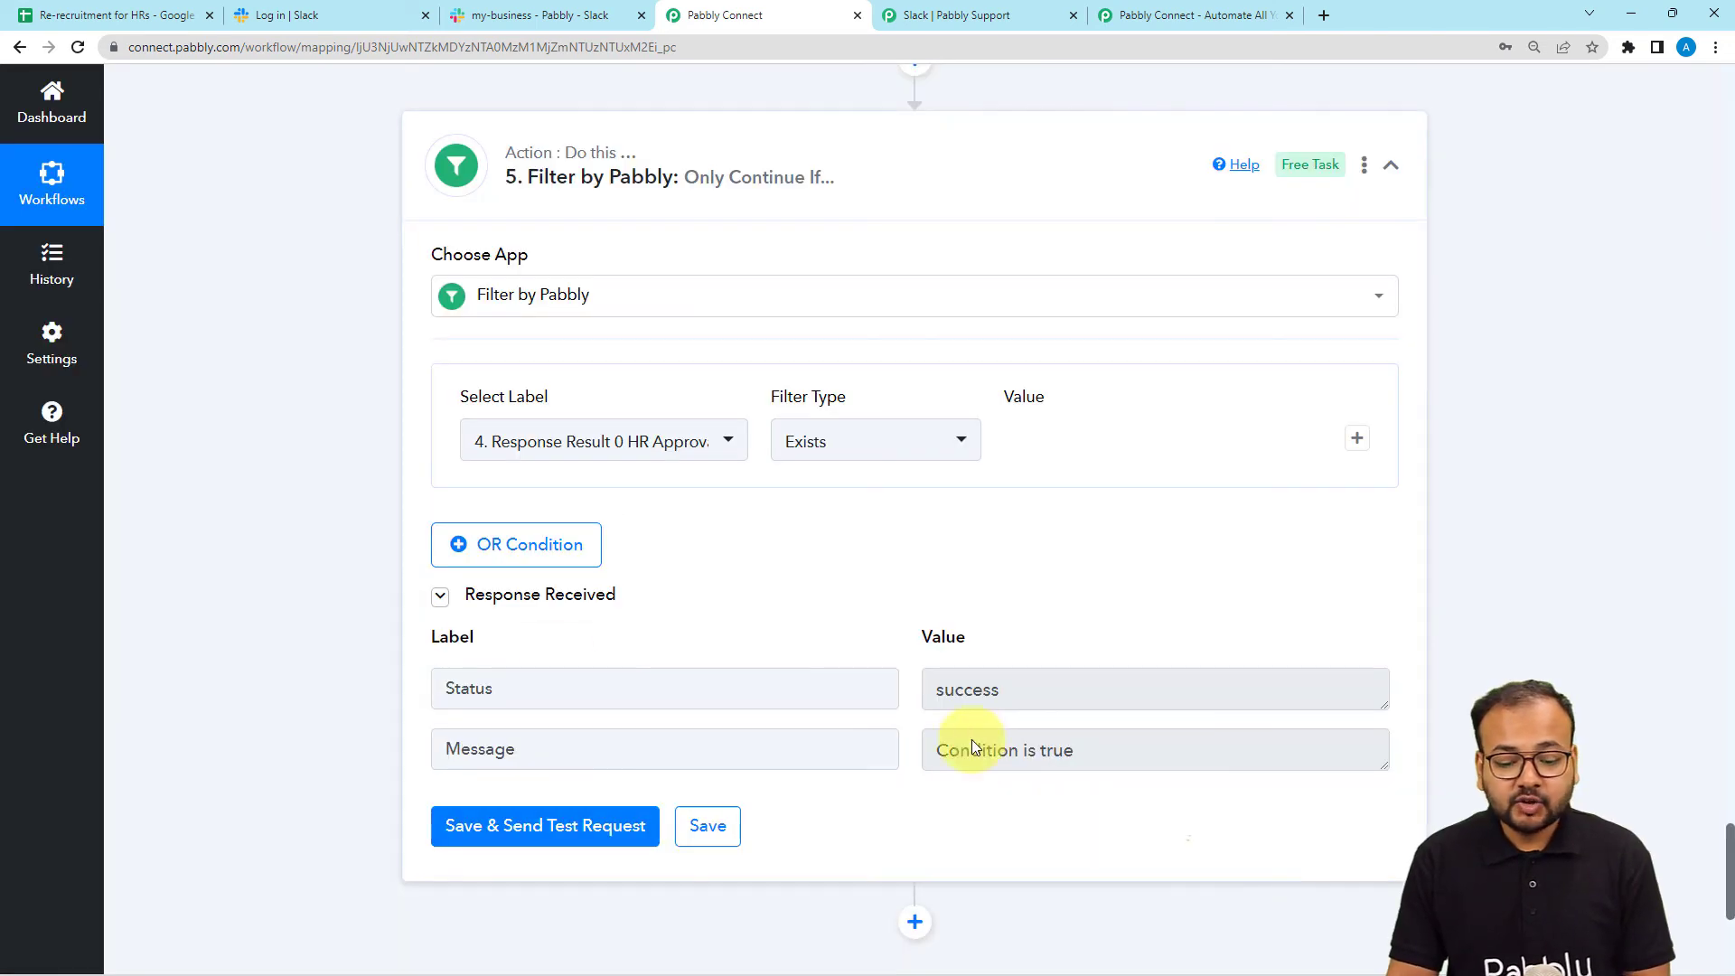
scroll(1025, 781, down, 1)
scroll(1025, 788, down, 4)
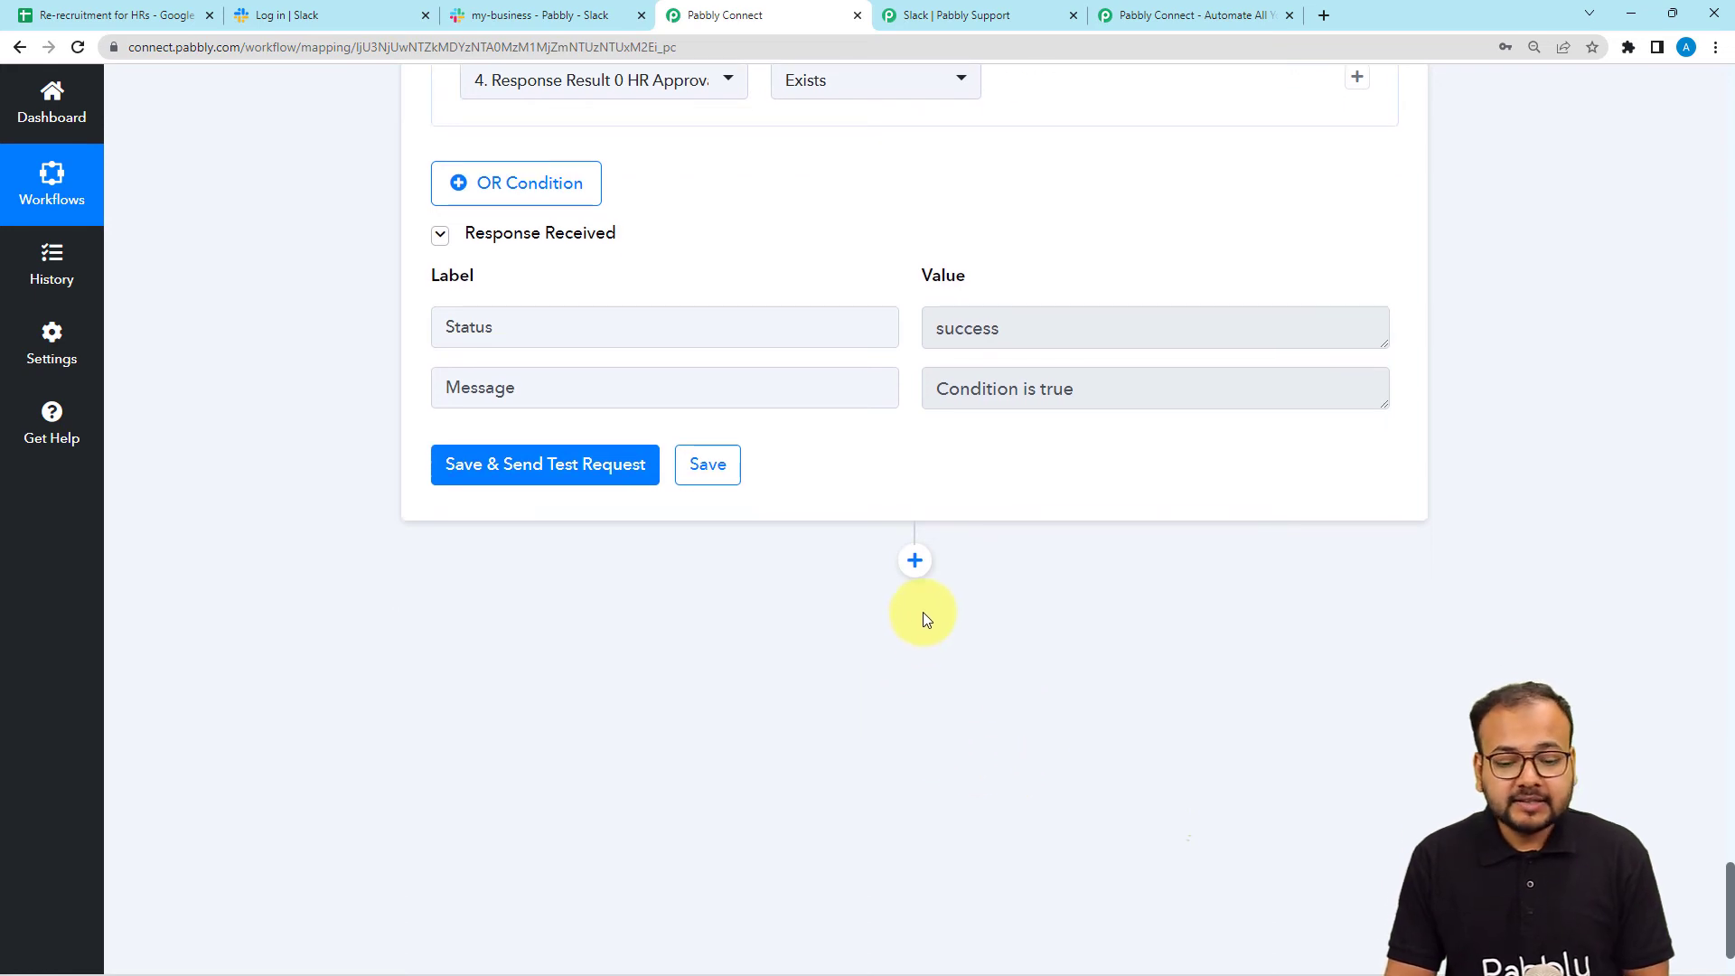
Add a Slack action step set to Send Direct Message (without Image).
click(915, 562)
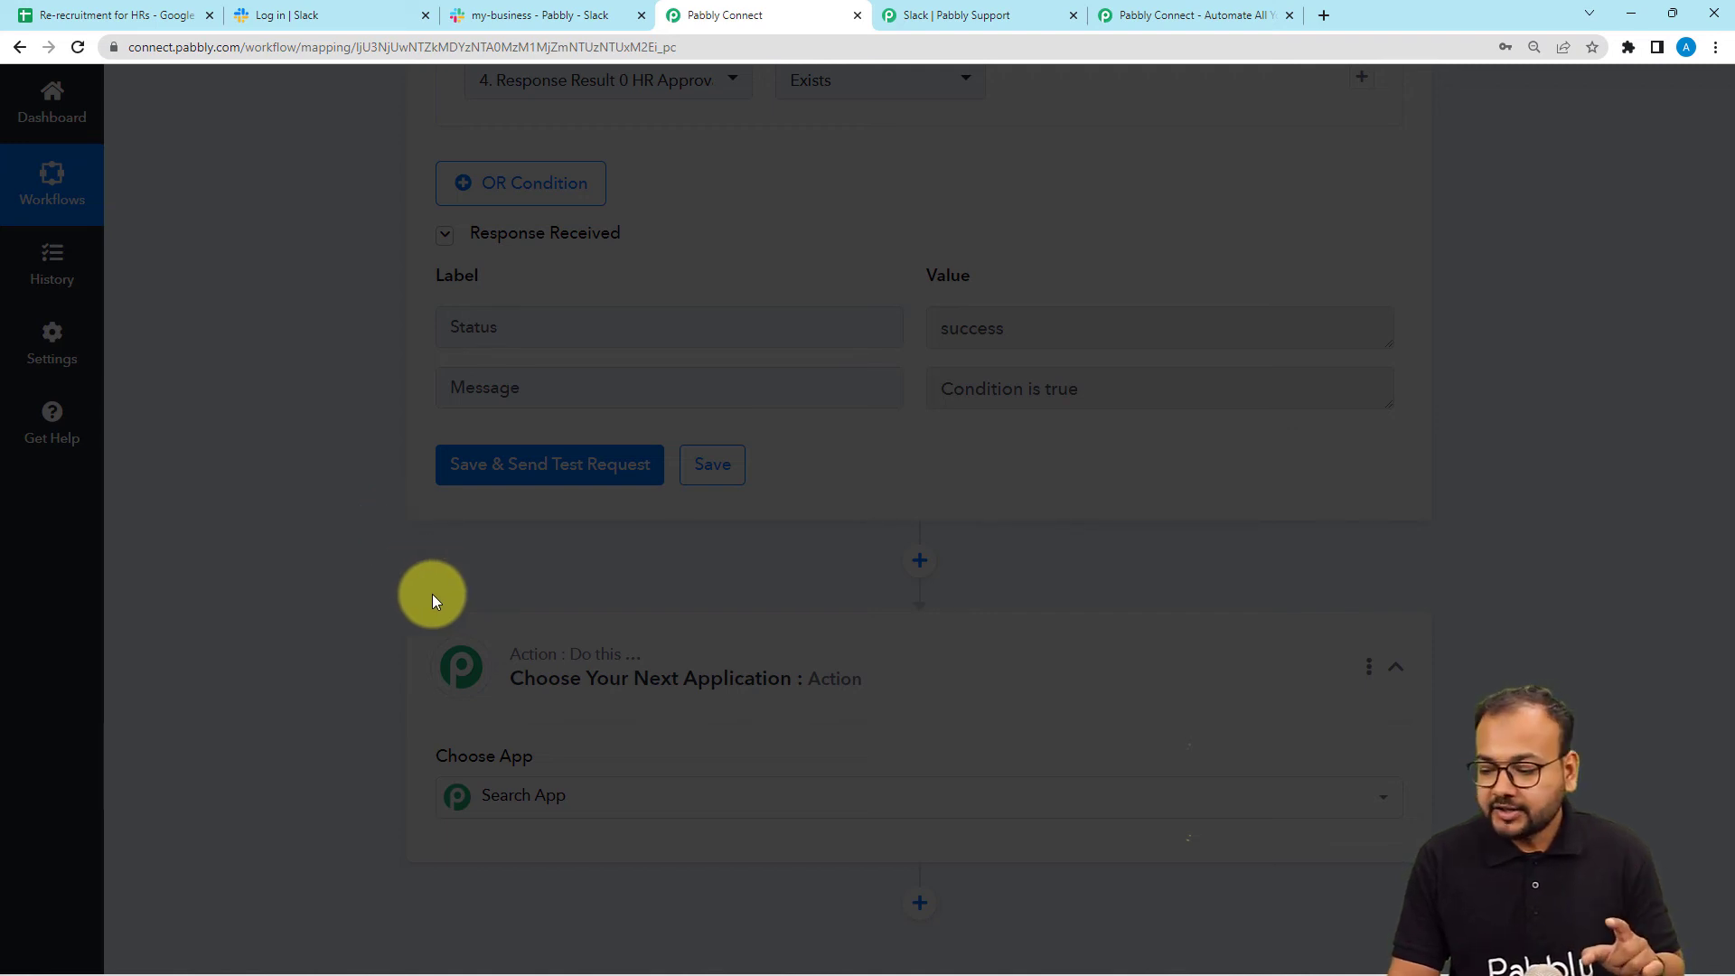
scroll(432, 596, down, 3)
text(slack)
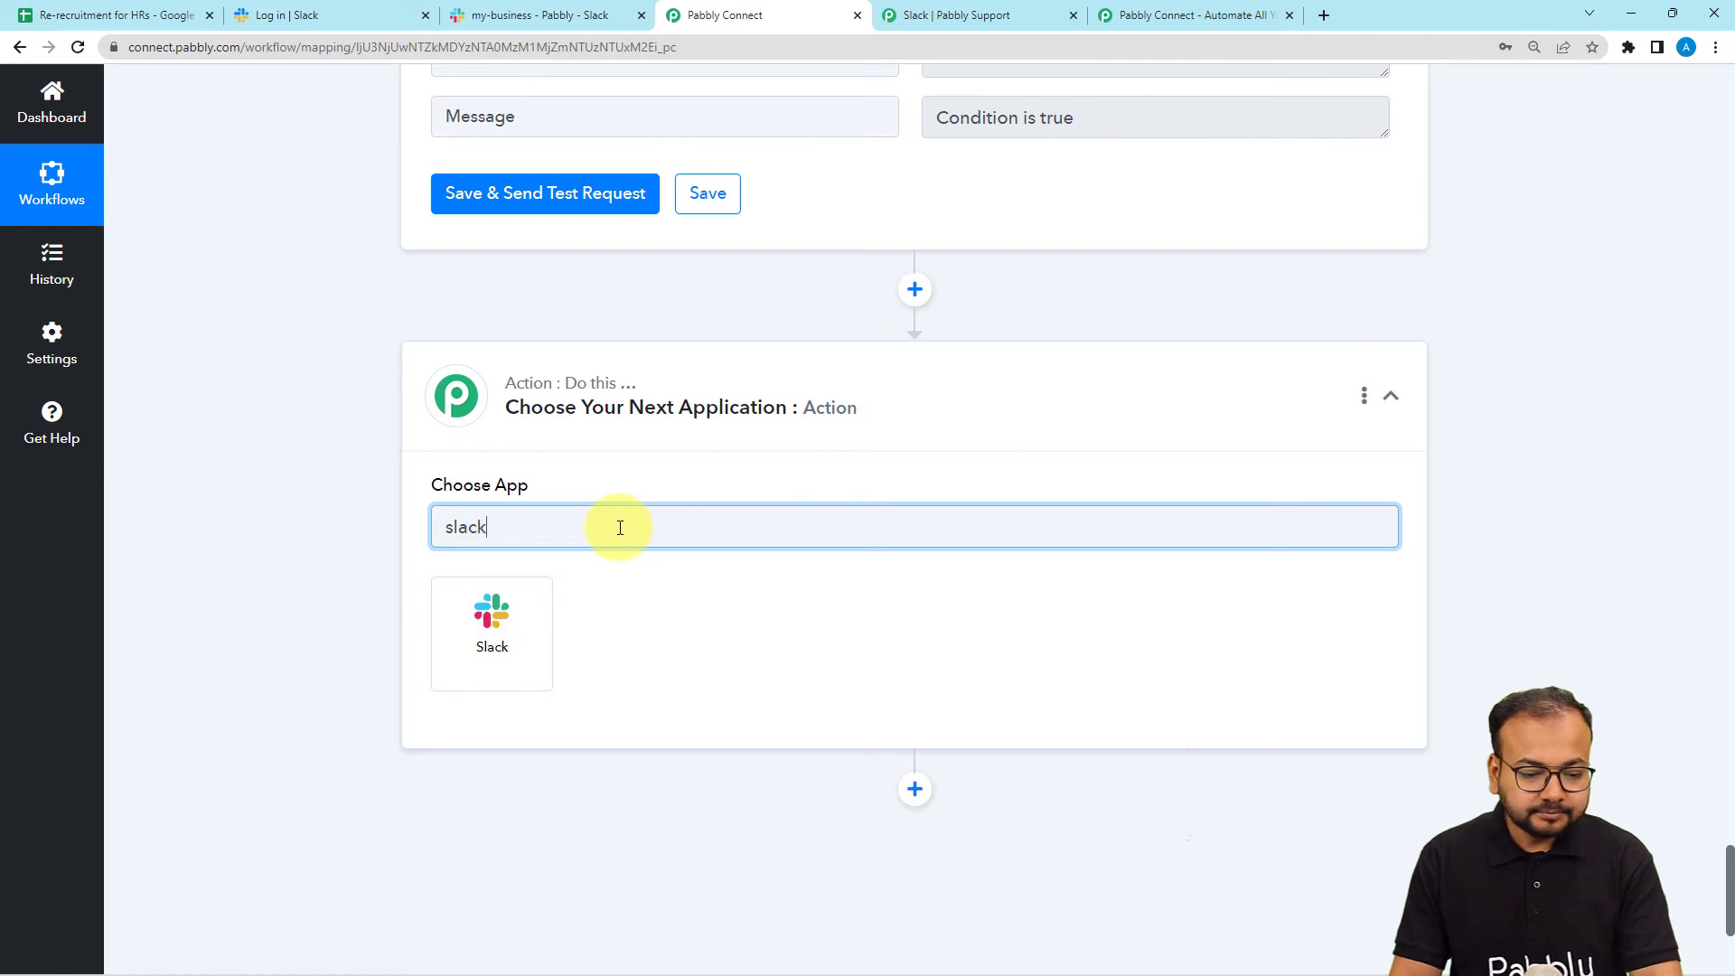
click(492, 609)
scroll(273, 515, down, 2)
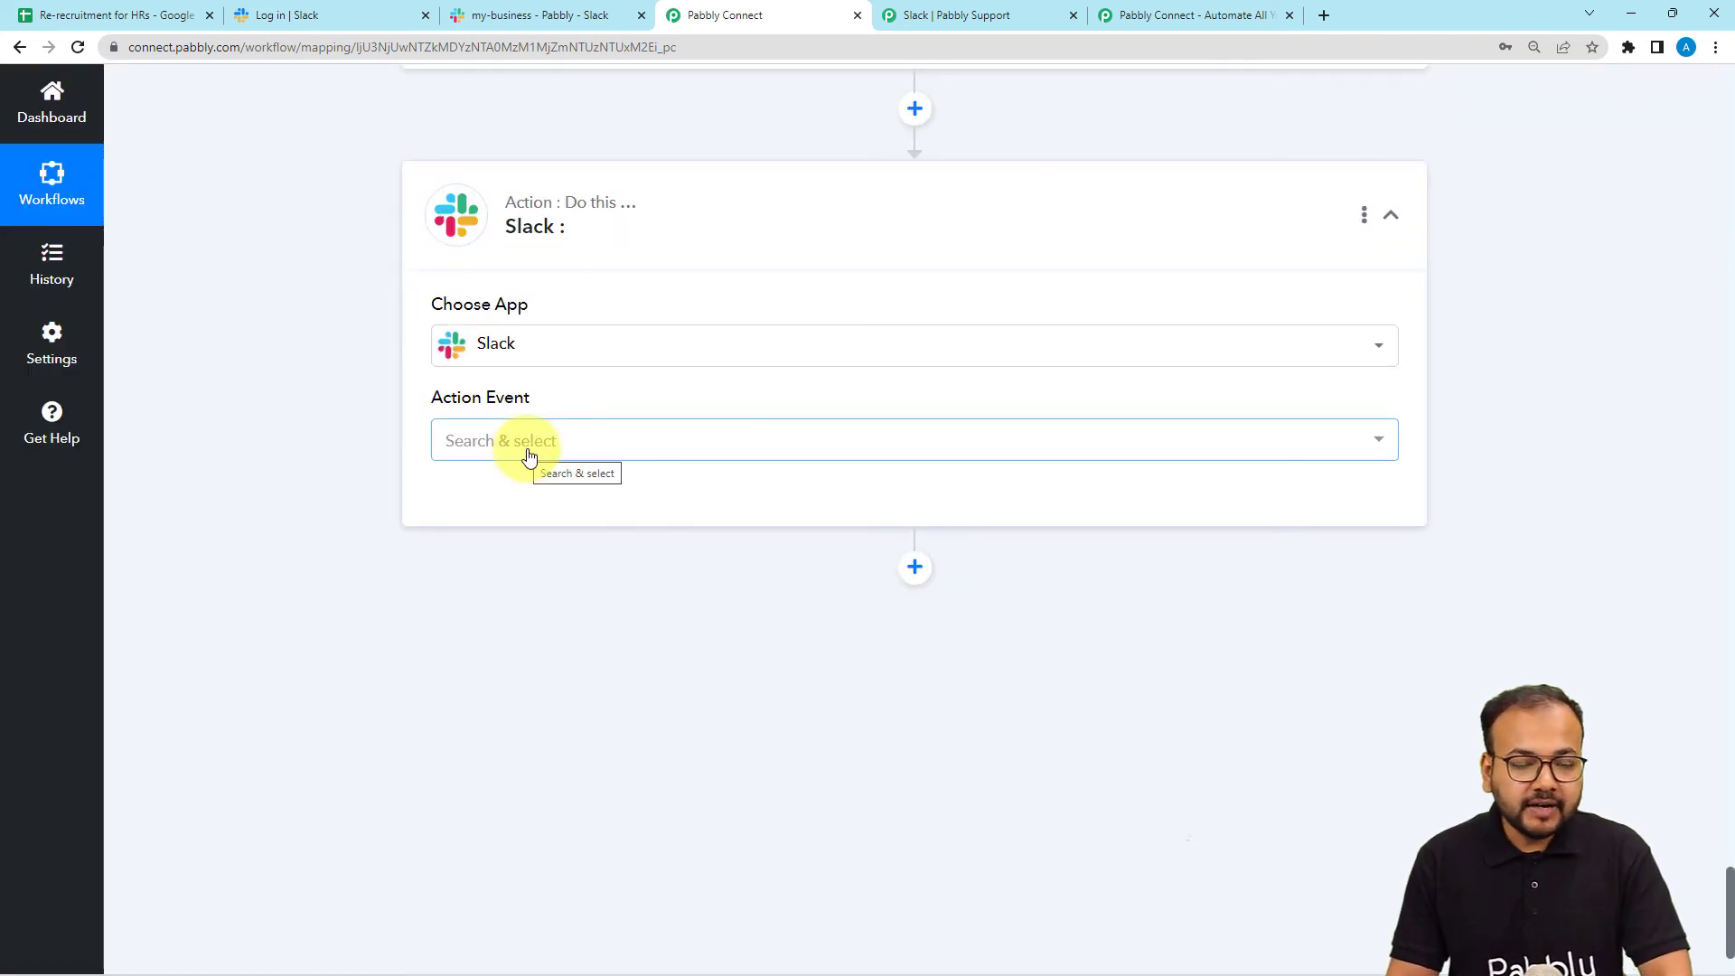
click(529, 458)
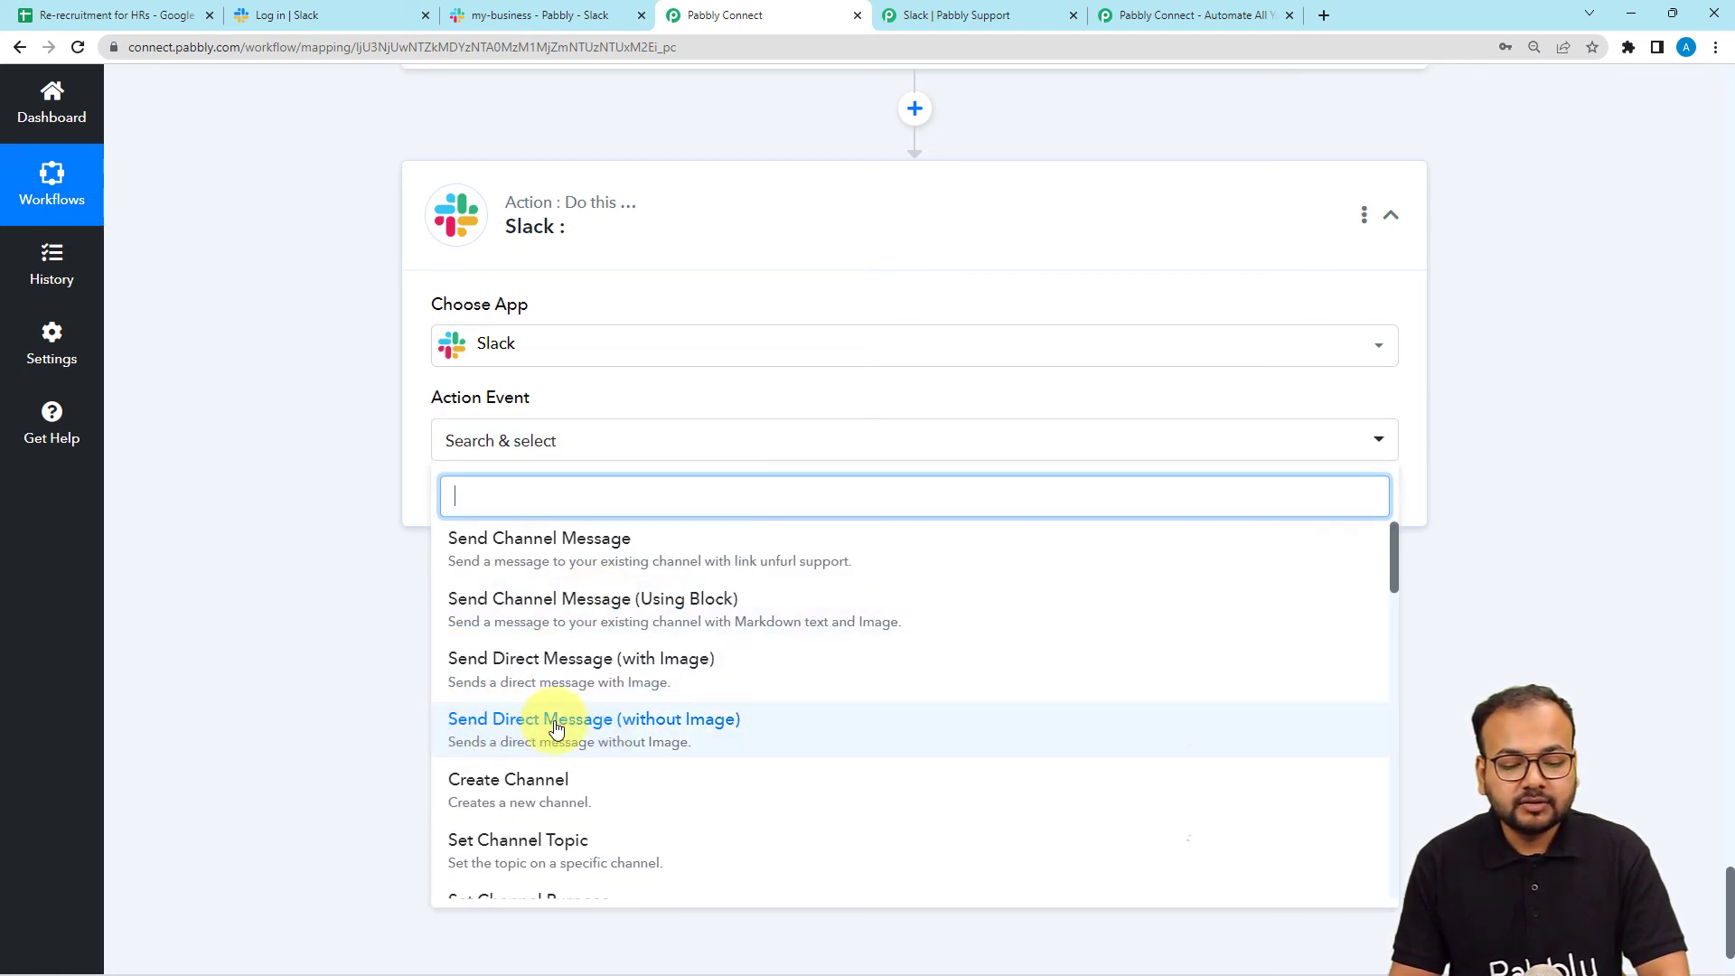
click(506, 721)
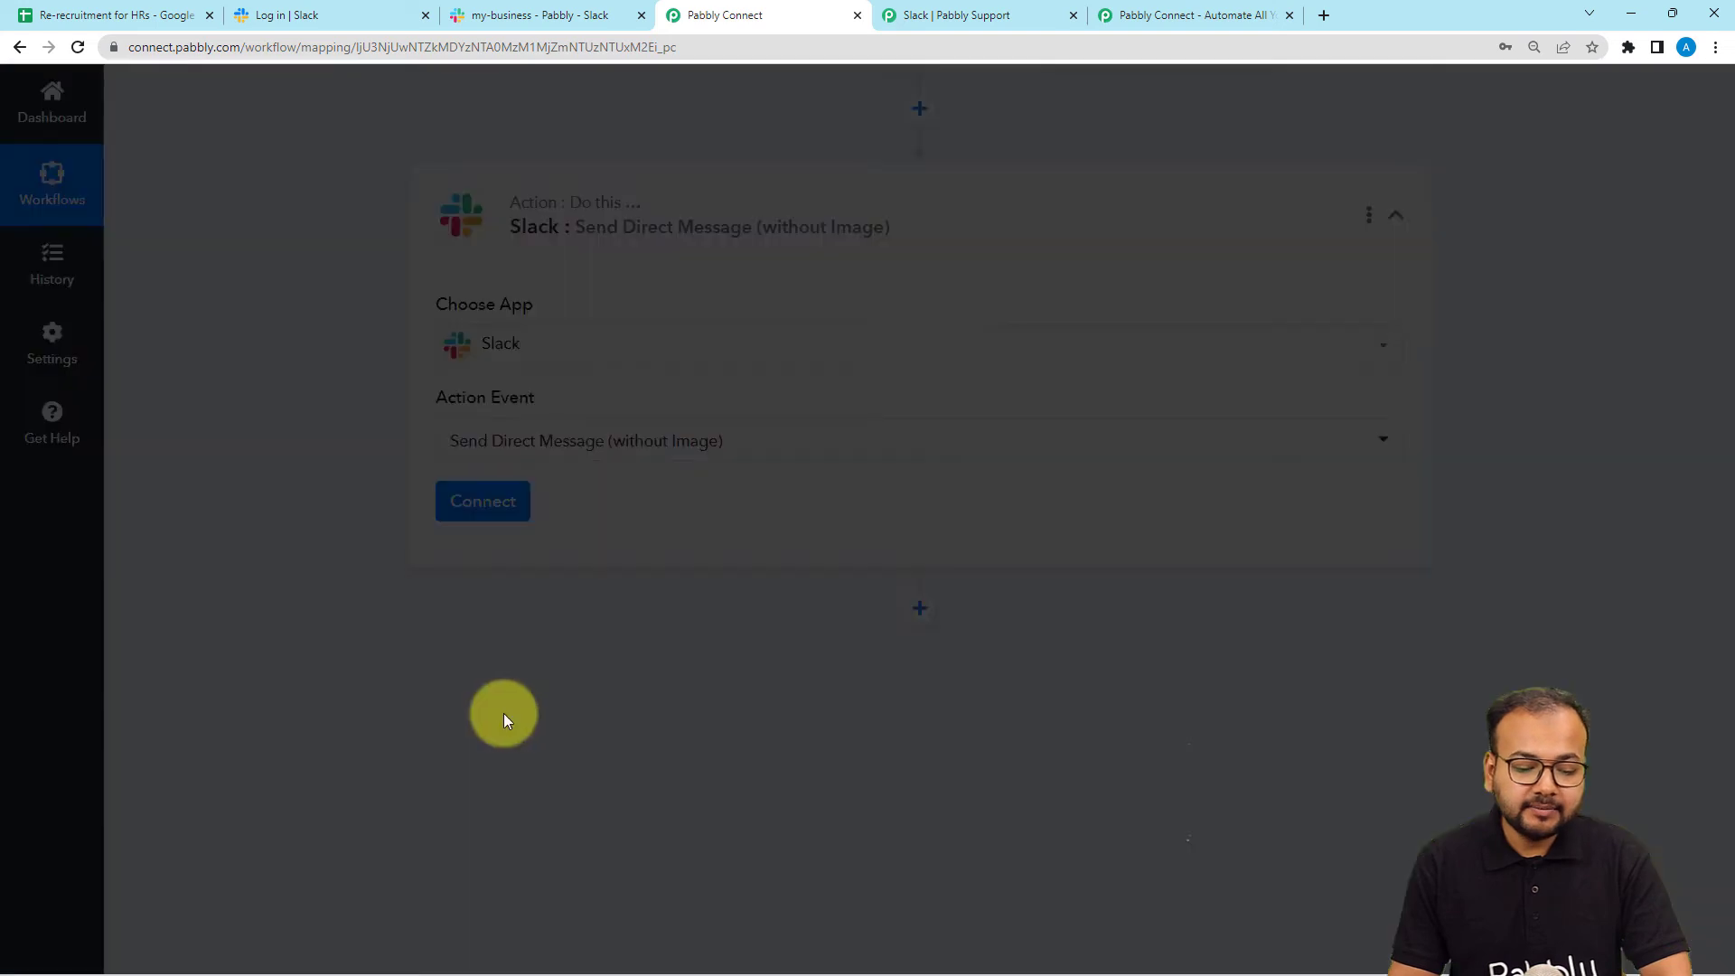
Connect the step using the existing Slack #31 account and save.
click(453, 503)
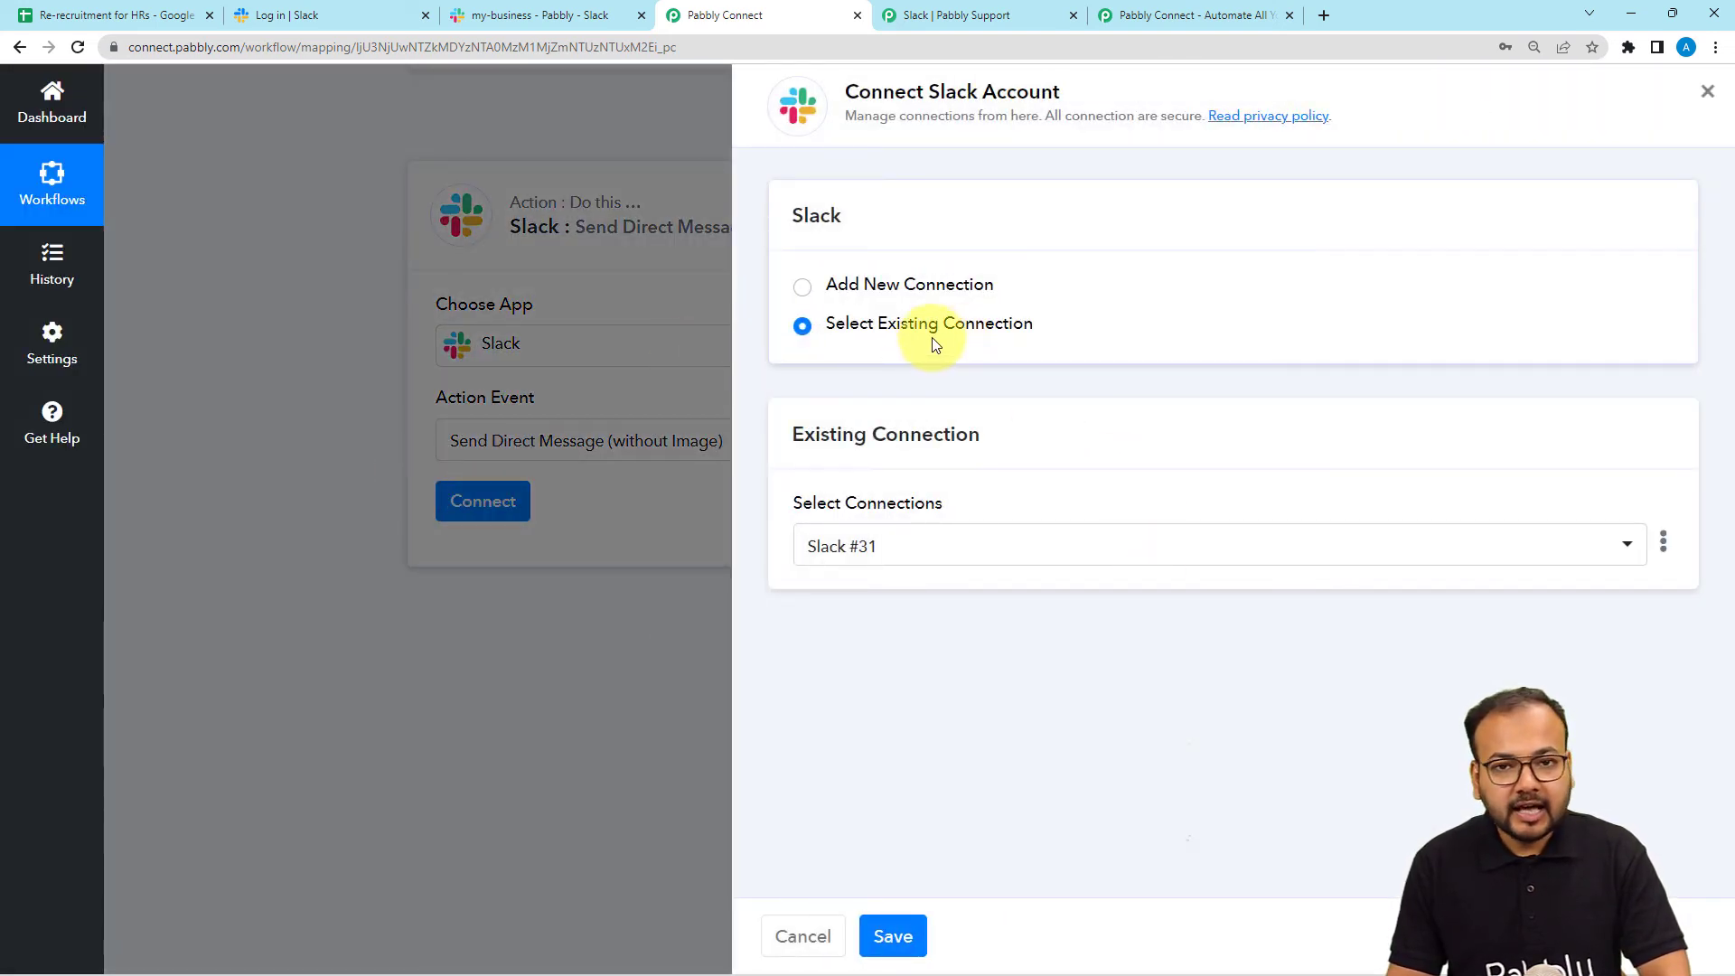
click(902, 931)
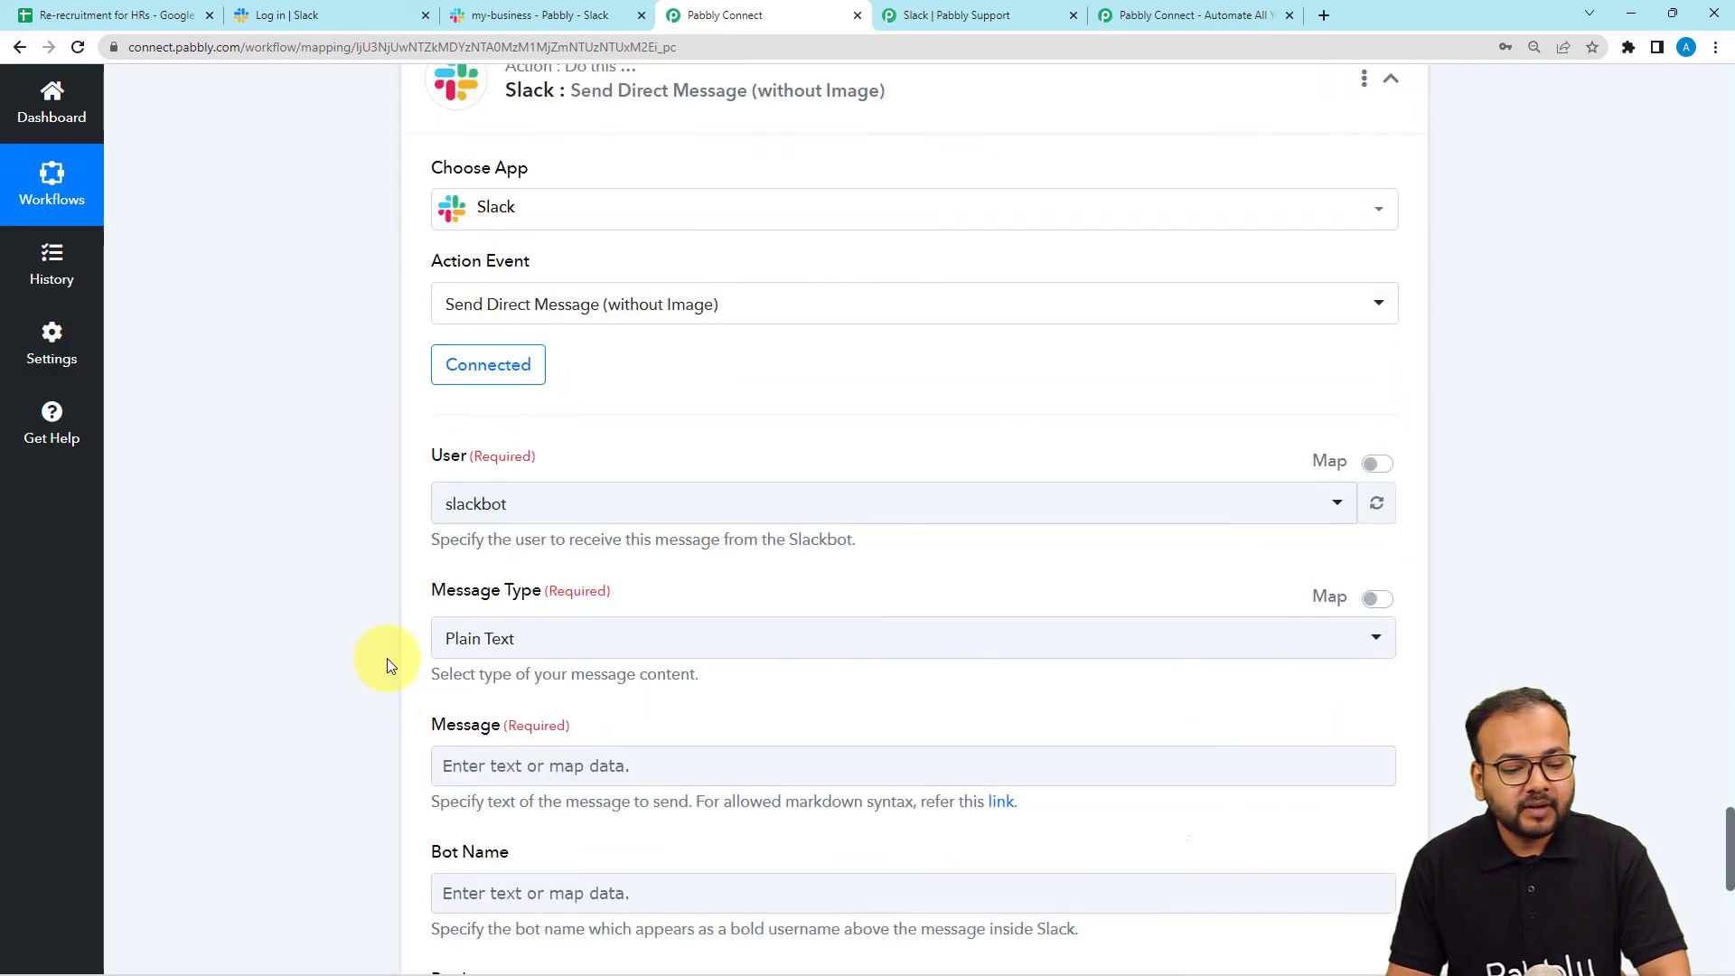
scroll(387, 663, down, 2)
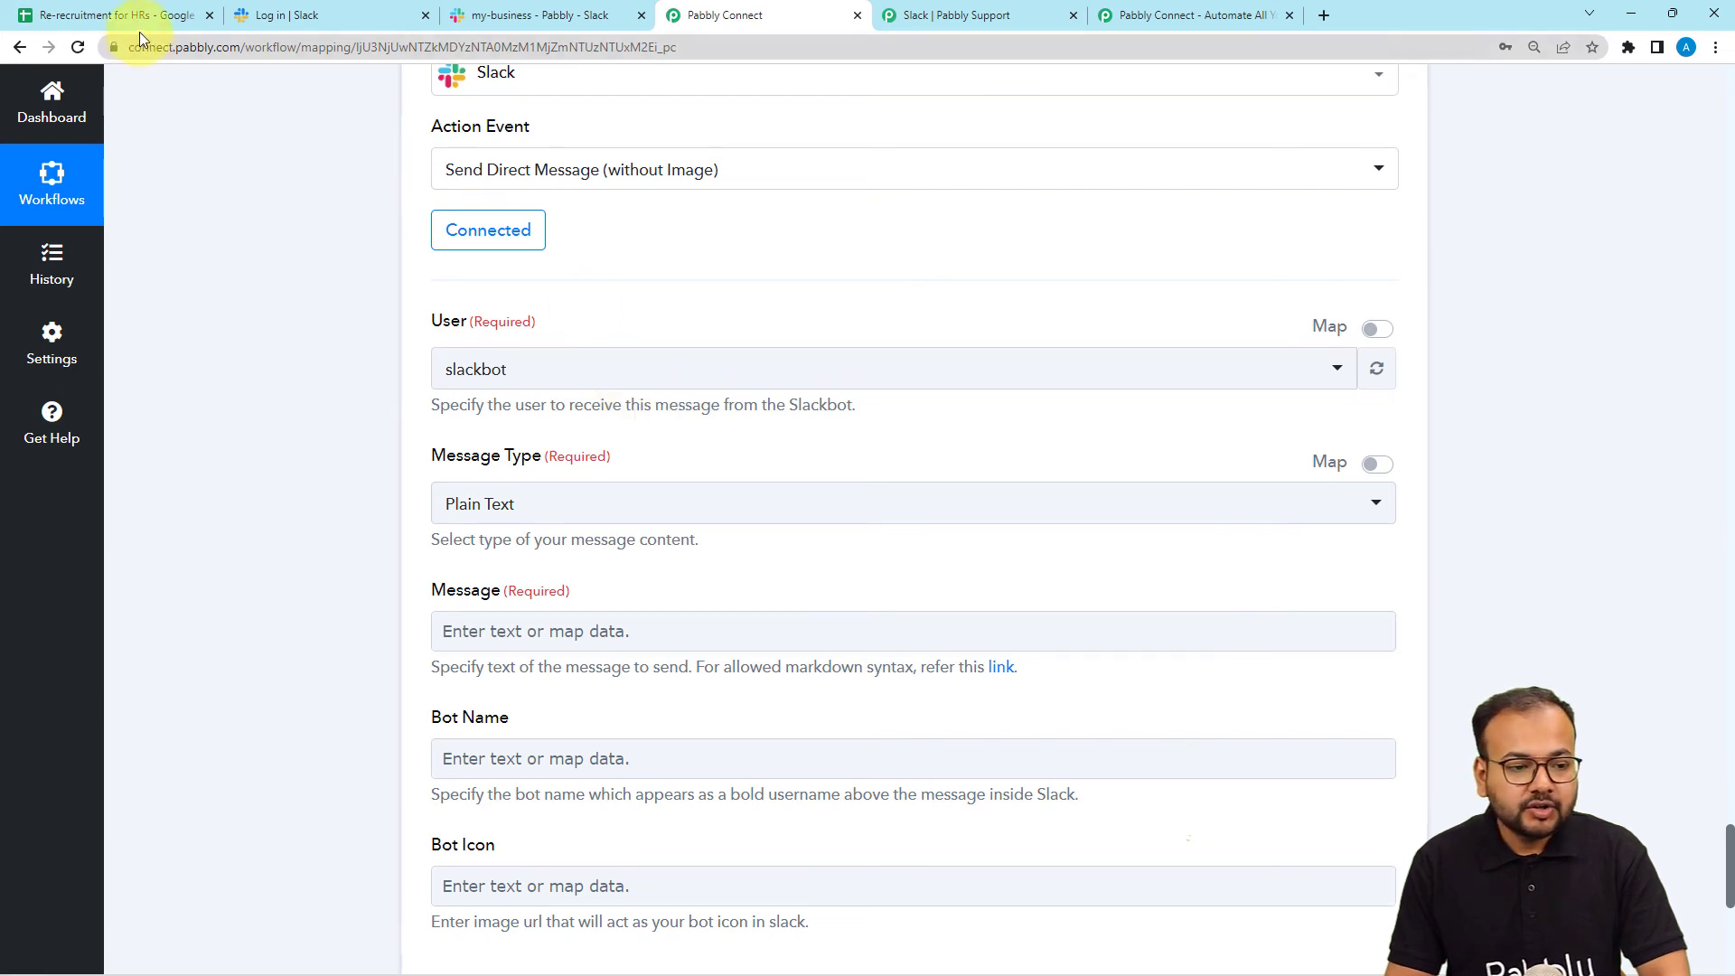
click(503, 15)
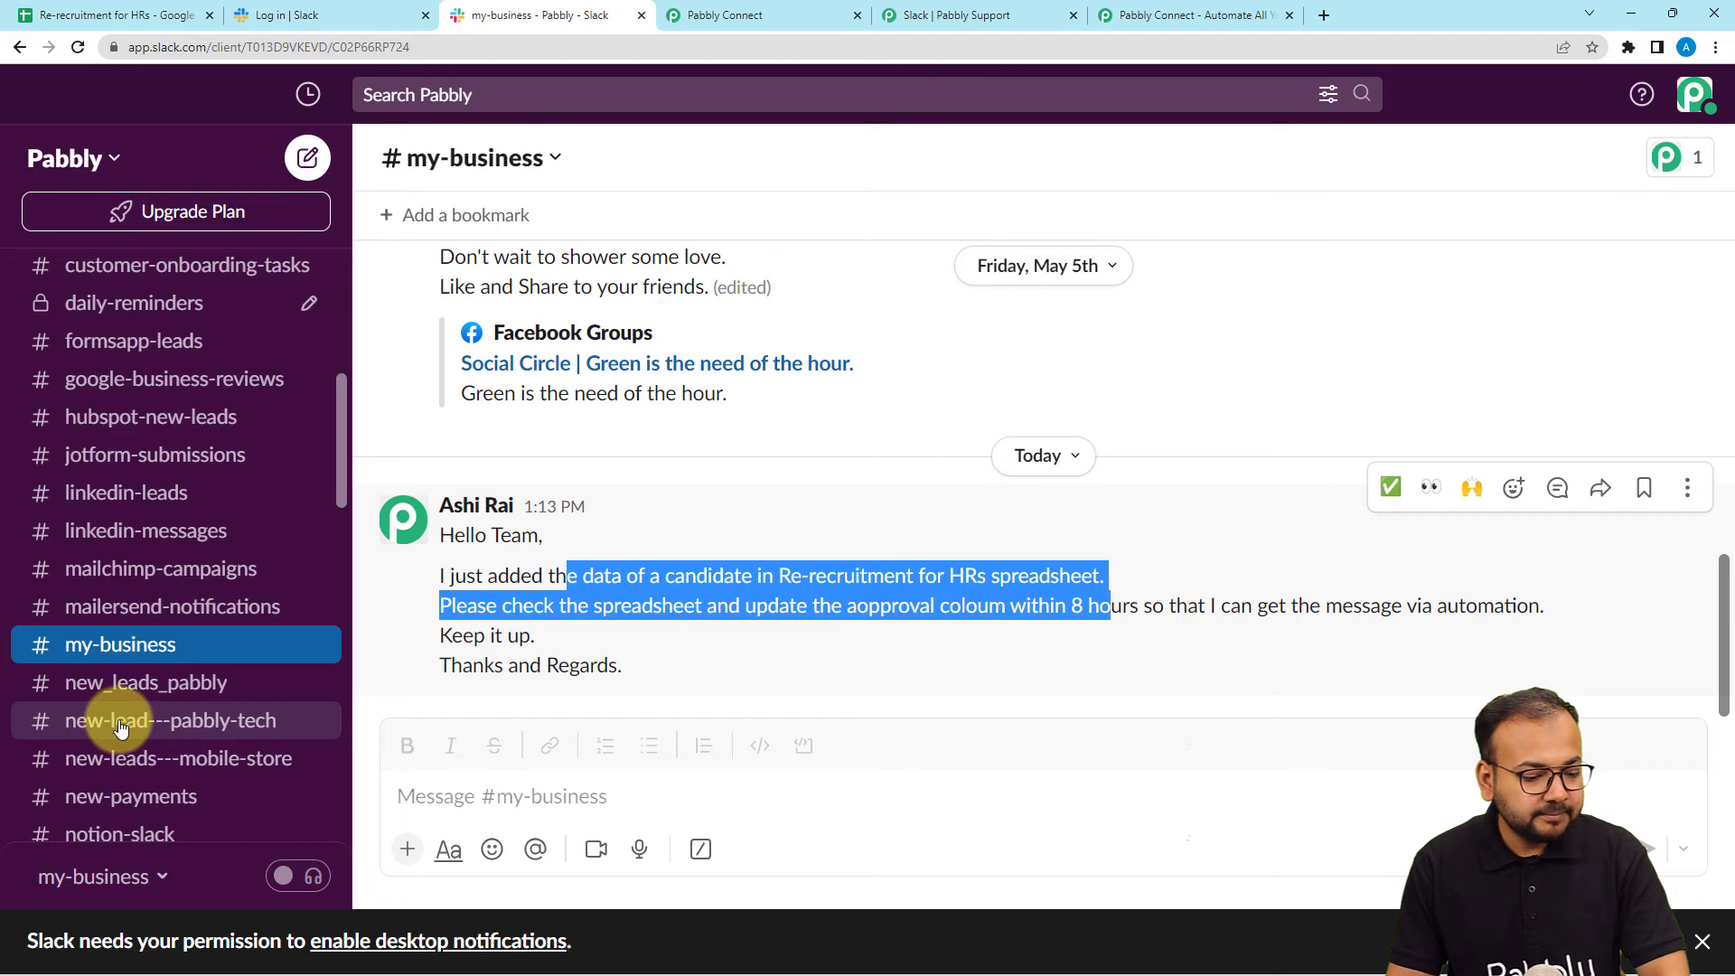
Check your own username in Slack's direct-message space, then return to the workflow.
scroll(133, 796, down, 3)
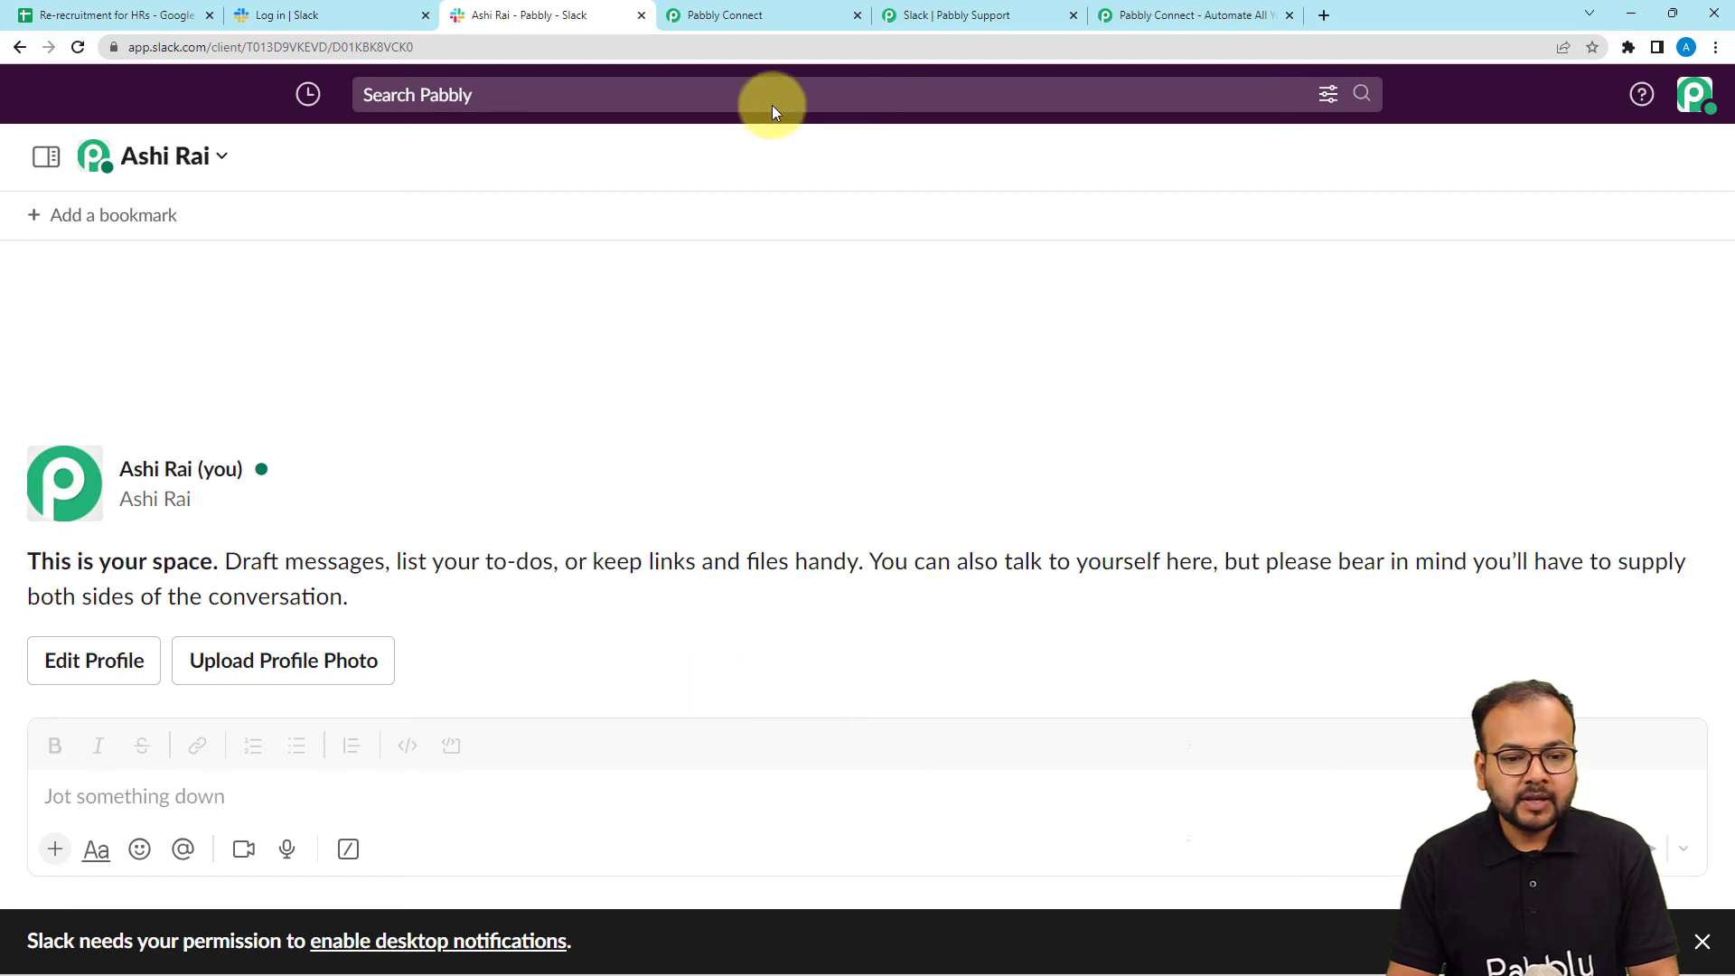
click(755, 18)
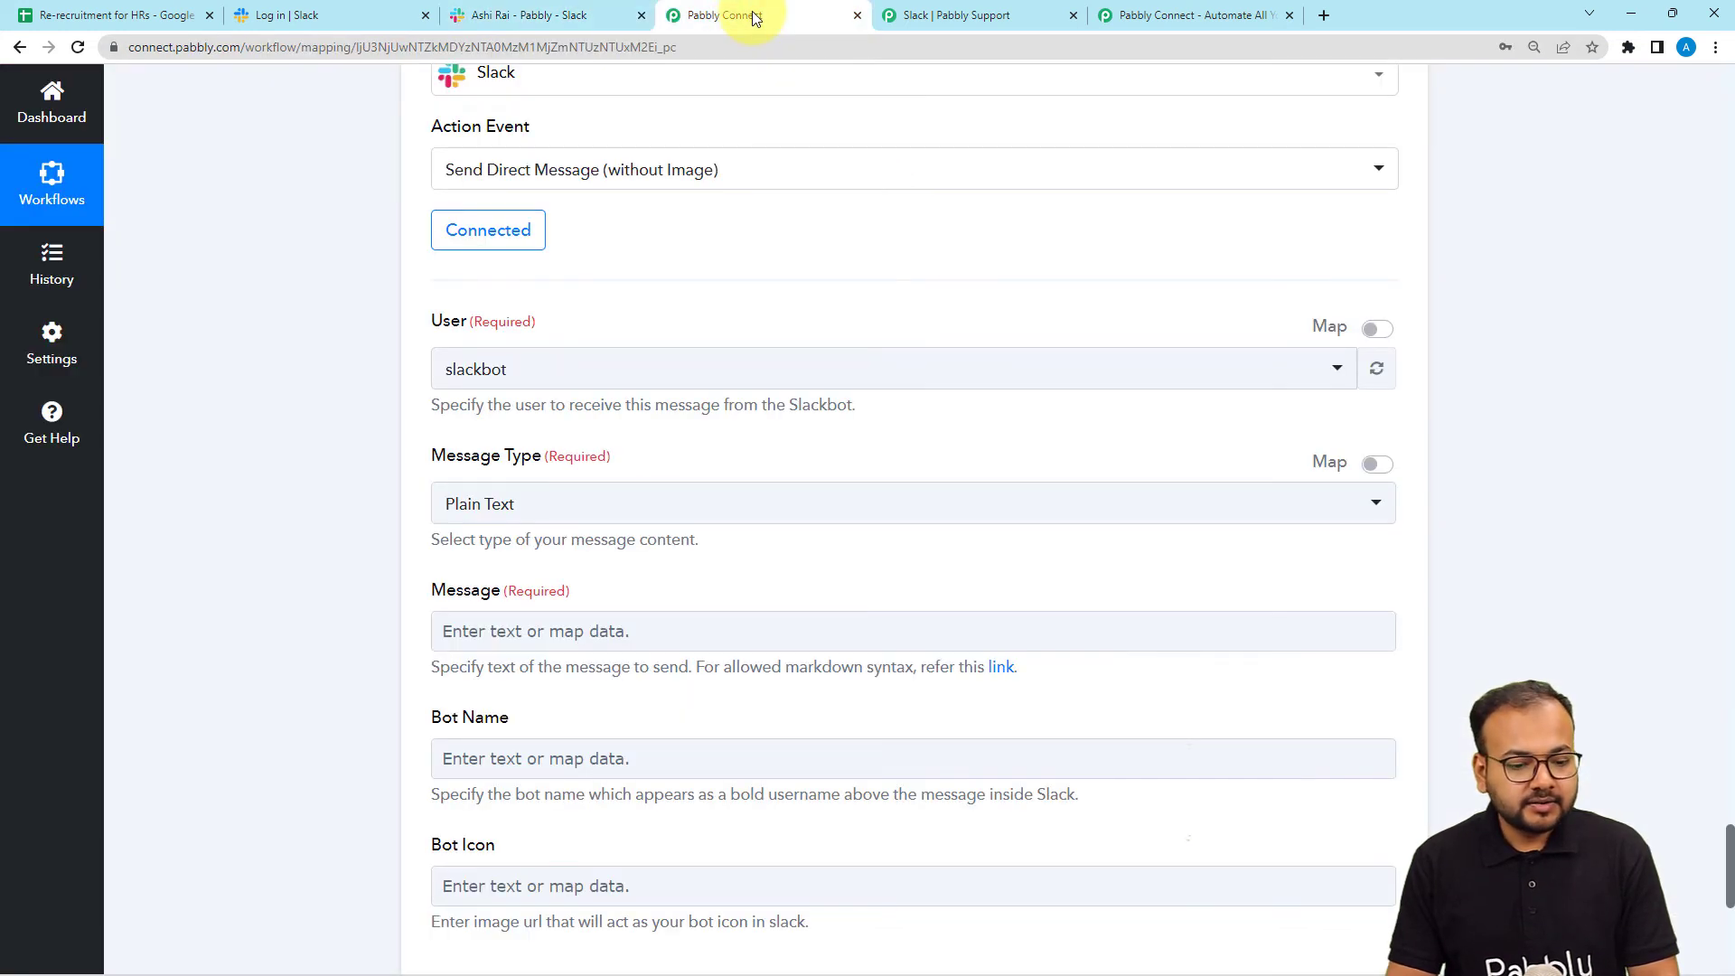
Choose the recipient Slack user and keep Message Type as Plain Text.
click(632, 371)
text(as)
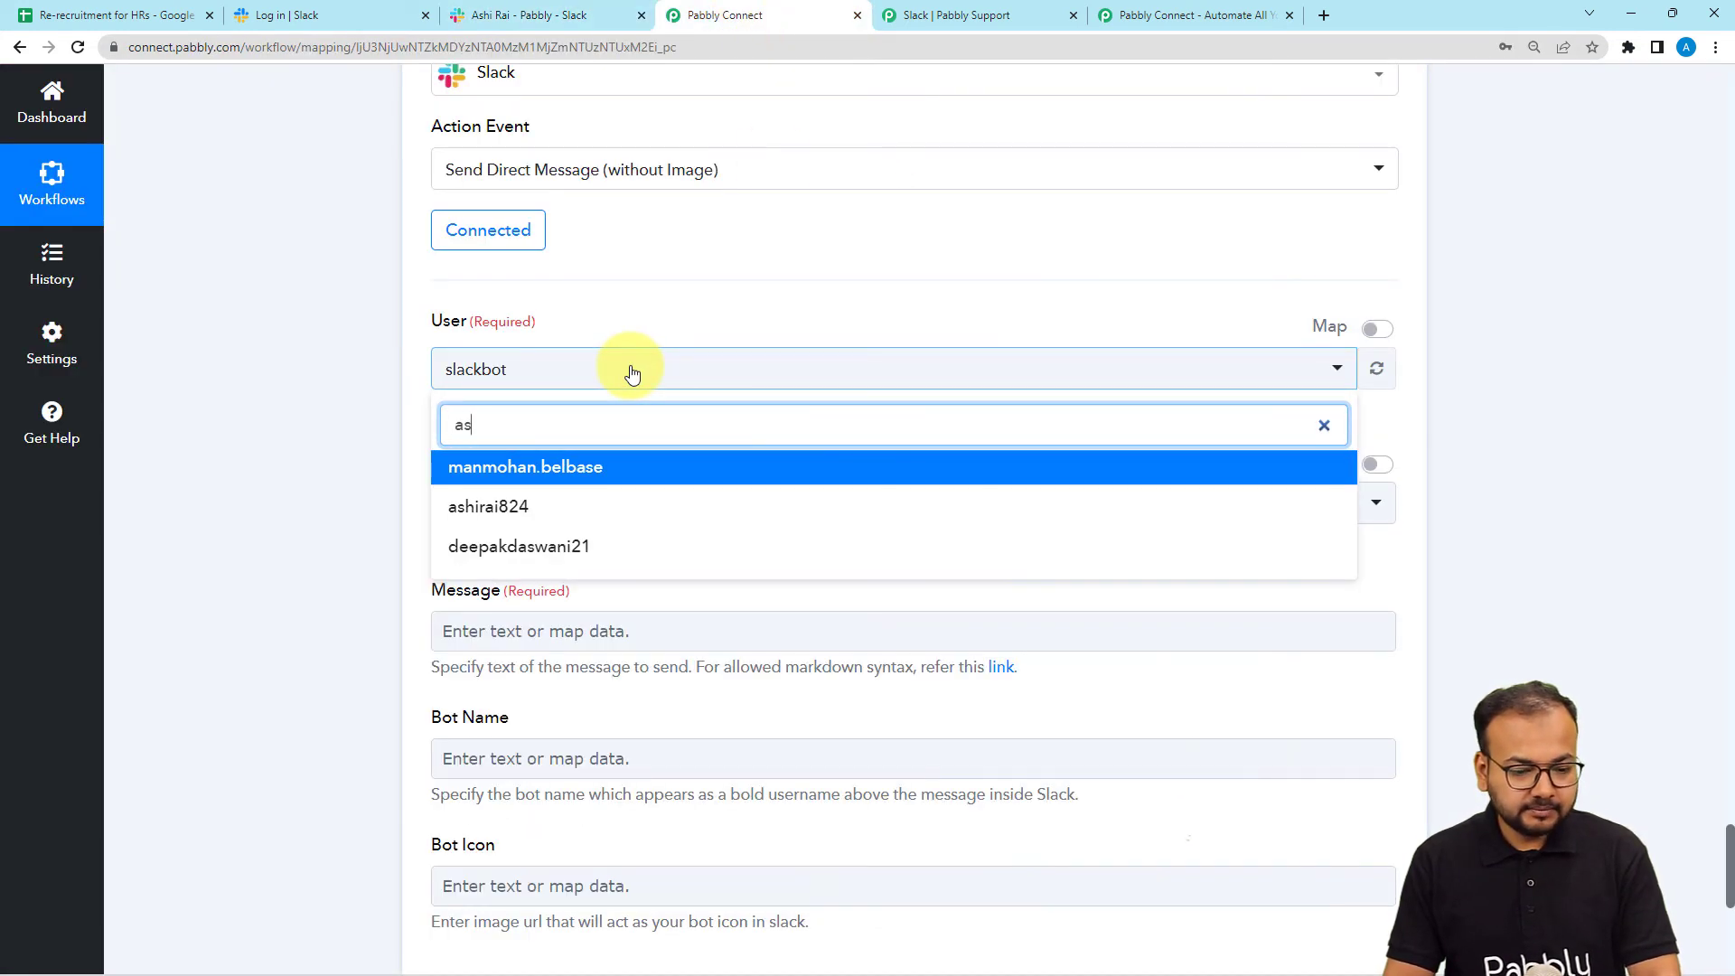
click(523, 508)
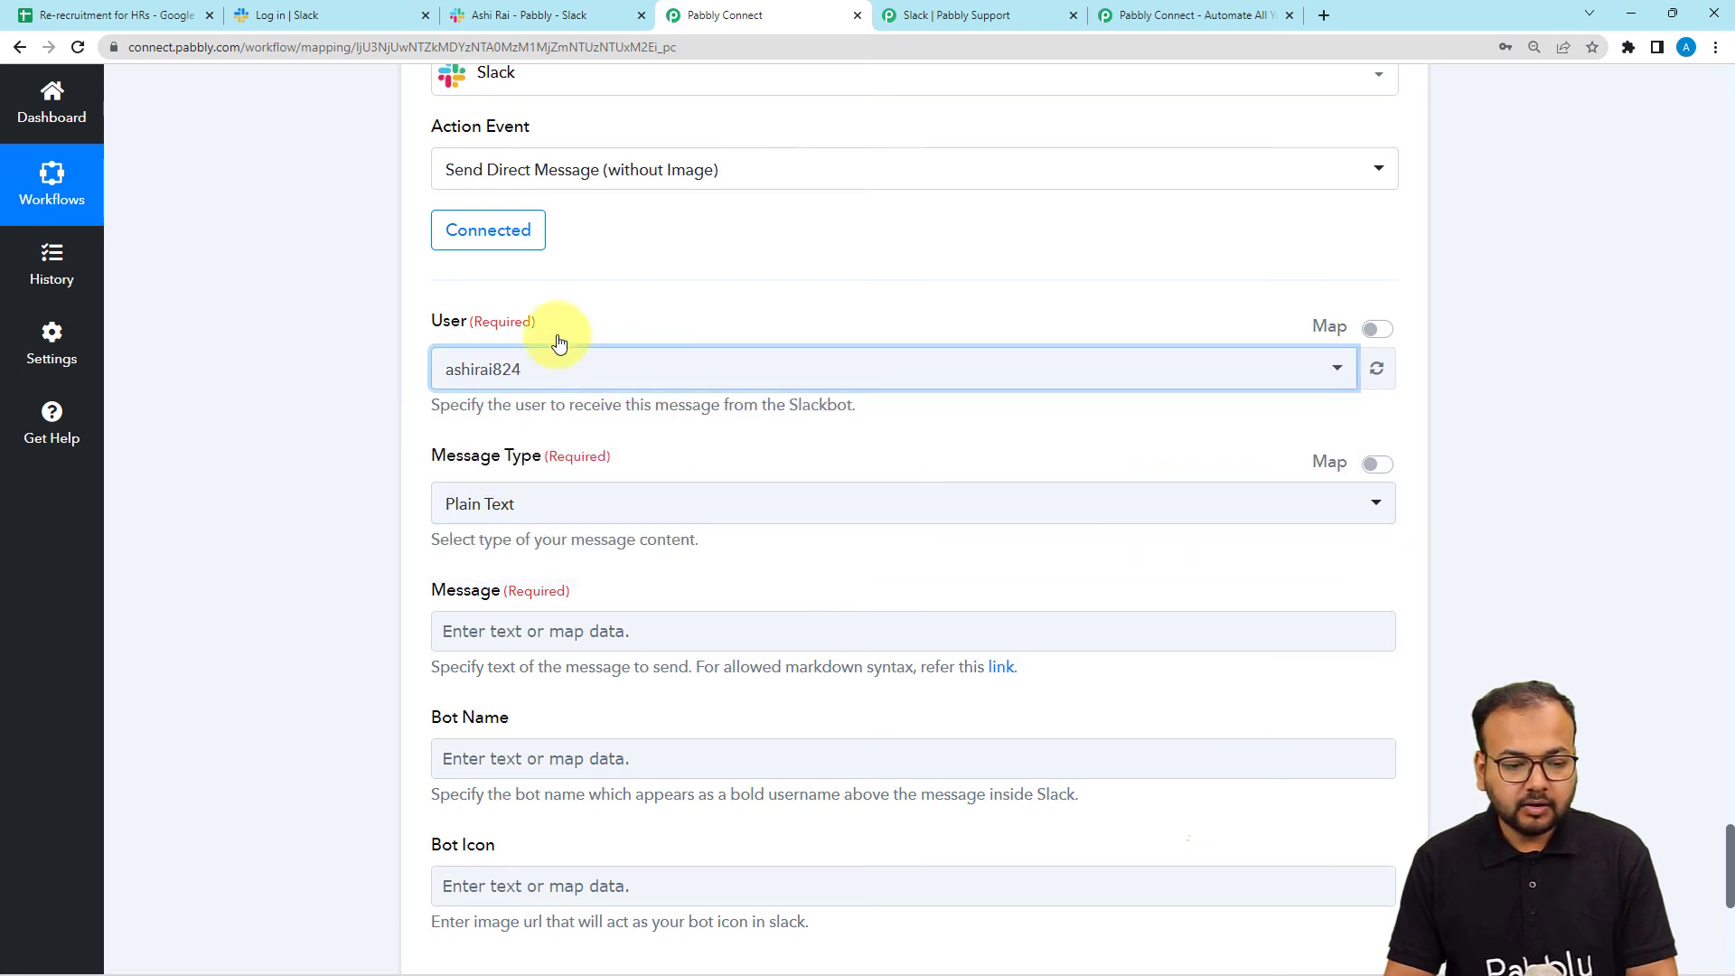
scroll(403, 411, down, 2)
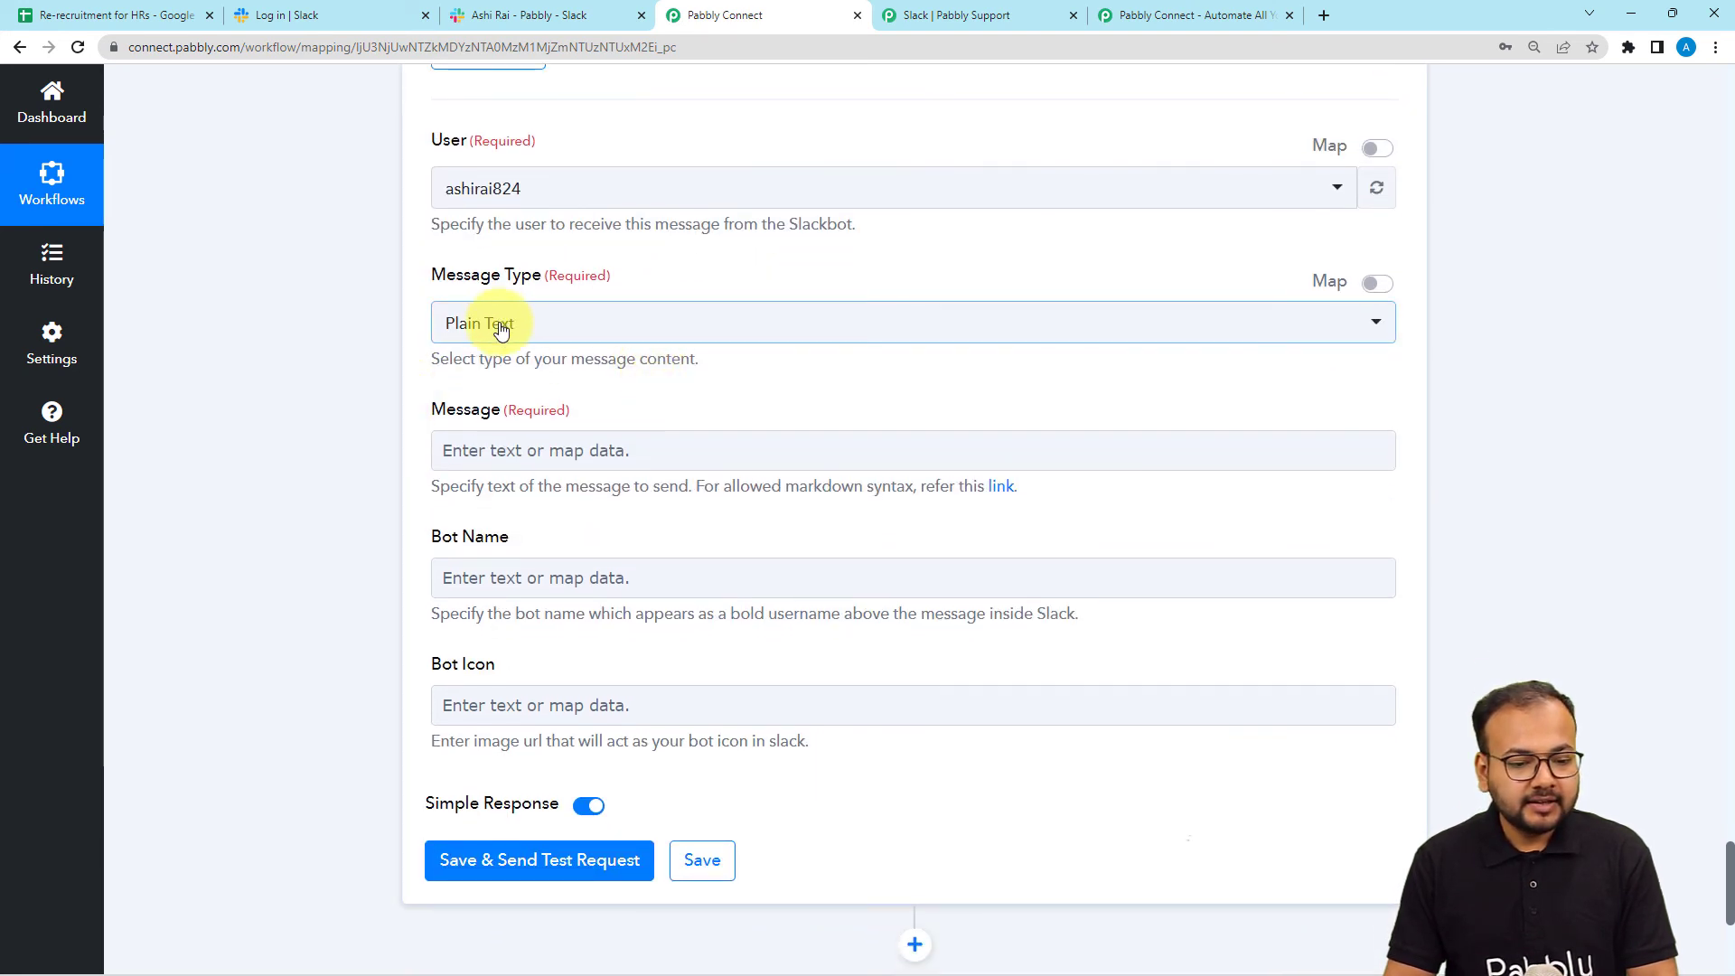
click(586, 338)
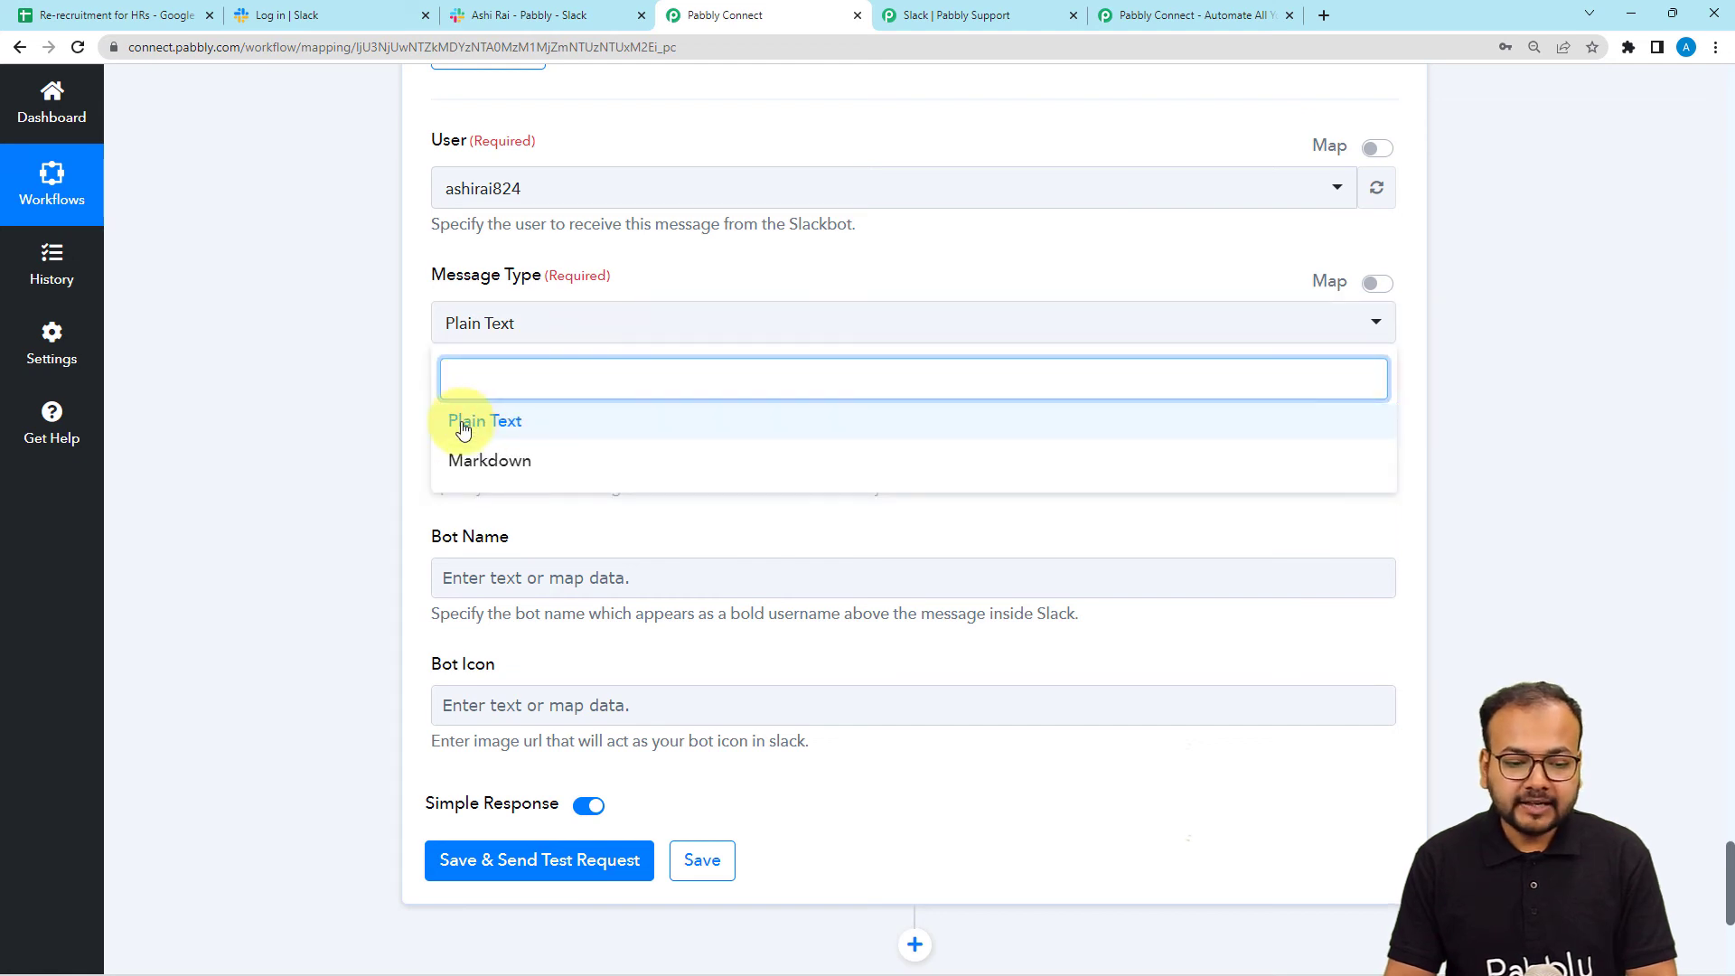
click(382, 383)
Paste the 'Hello HR' message and insert step 1's SpreadsheetName before 'spreadsheet'.
scroll(382, 387, down, 2)
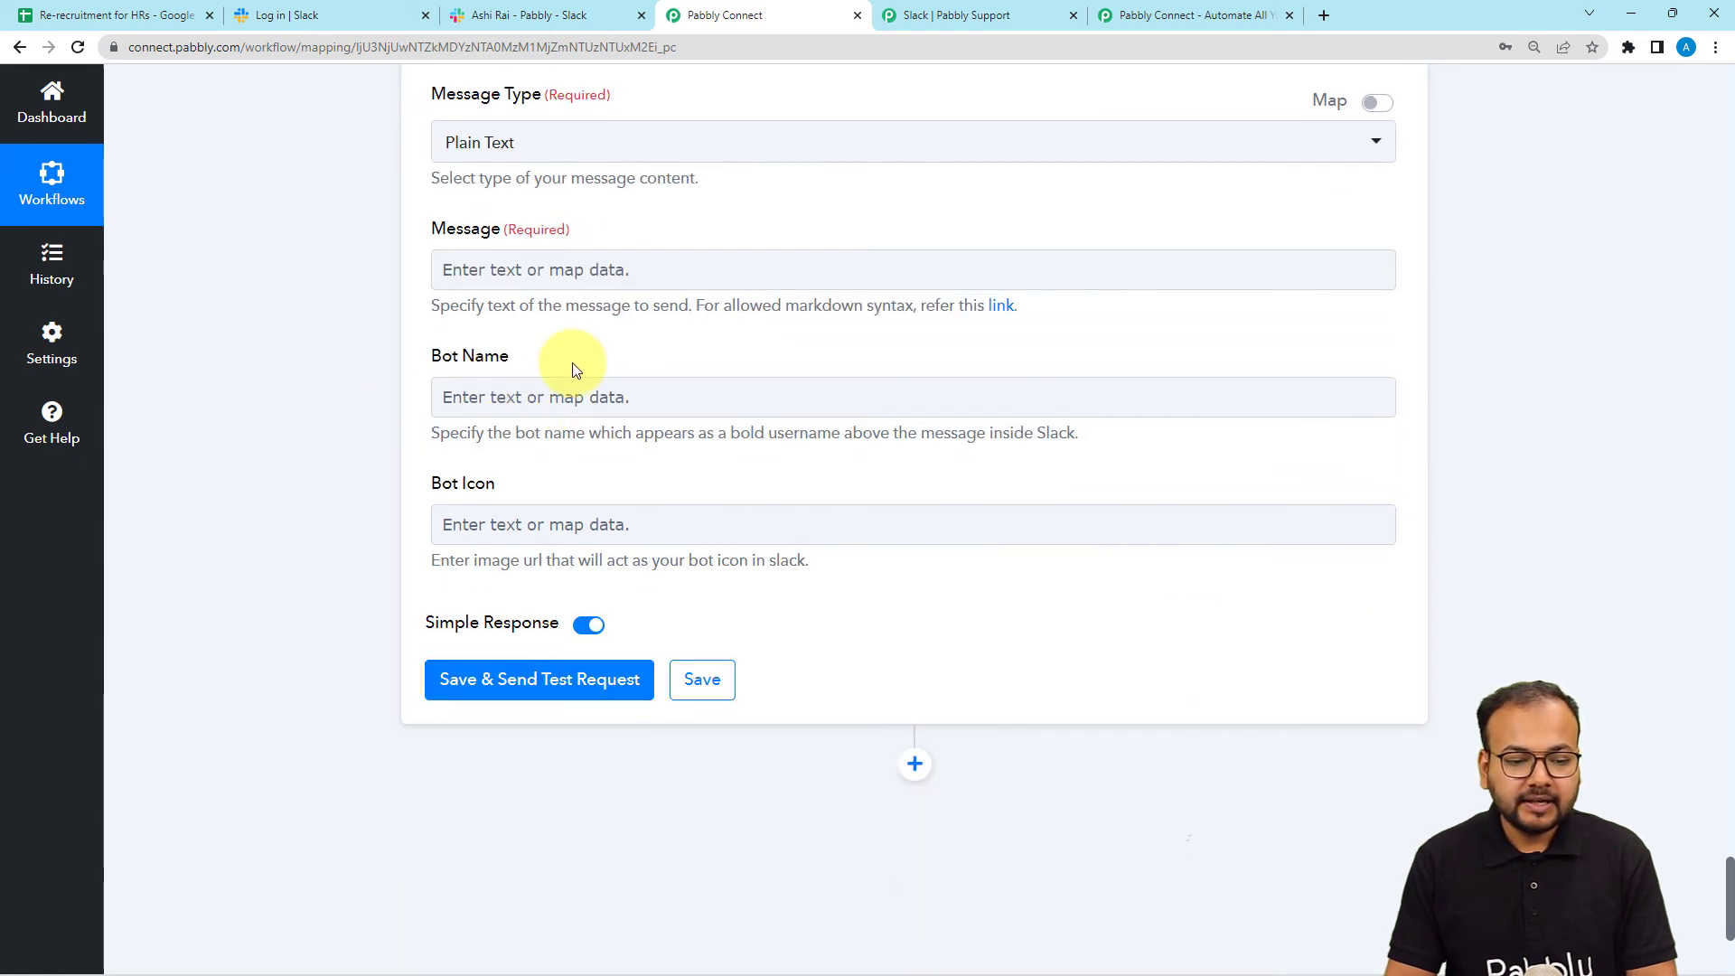
click(572, 275)
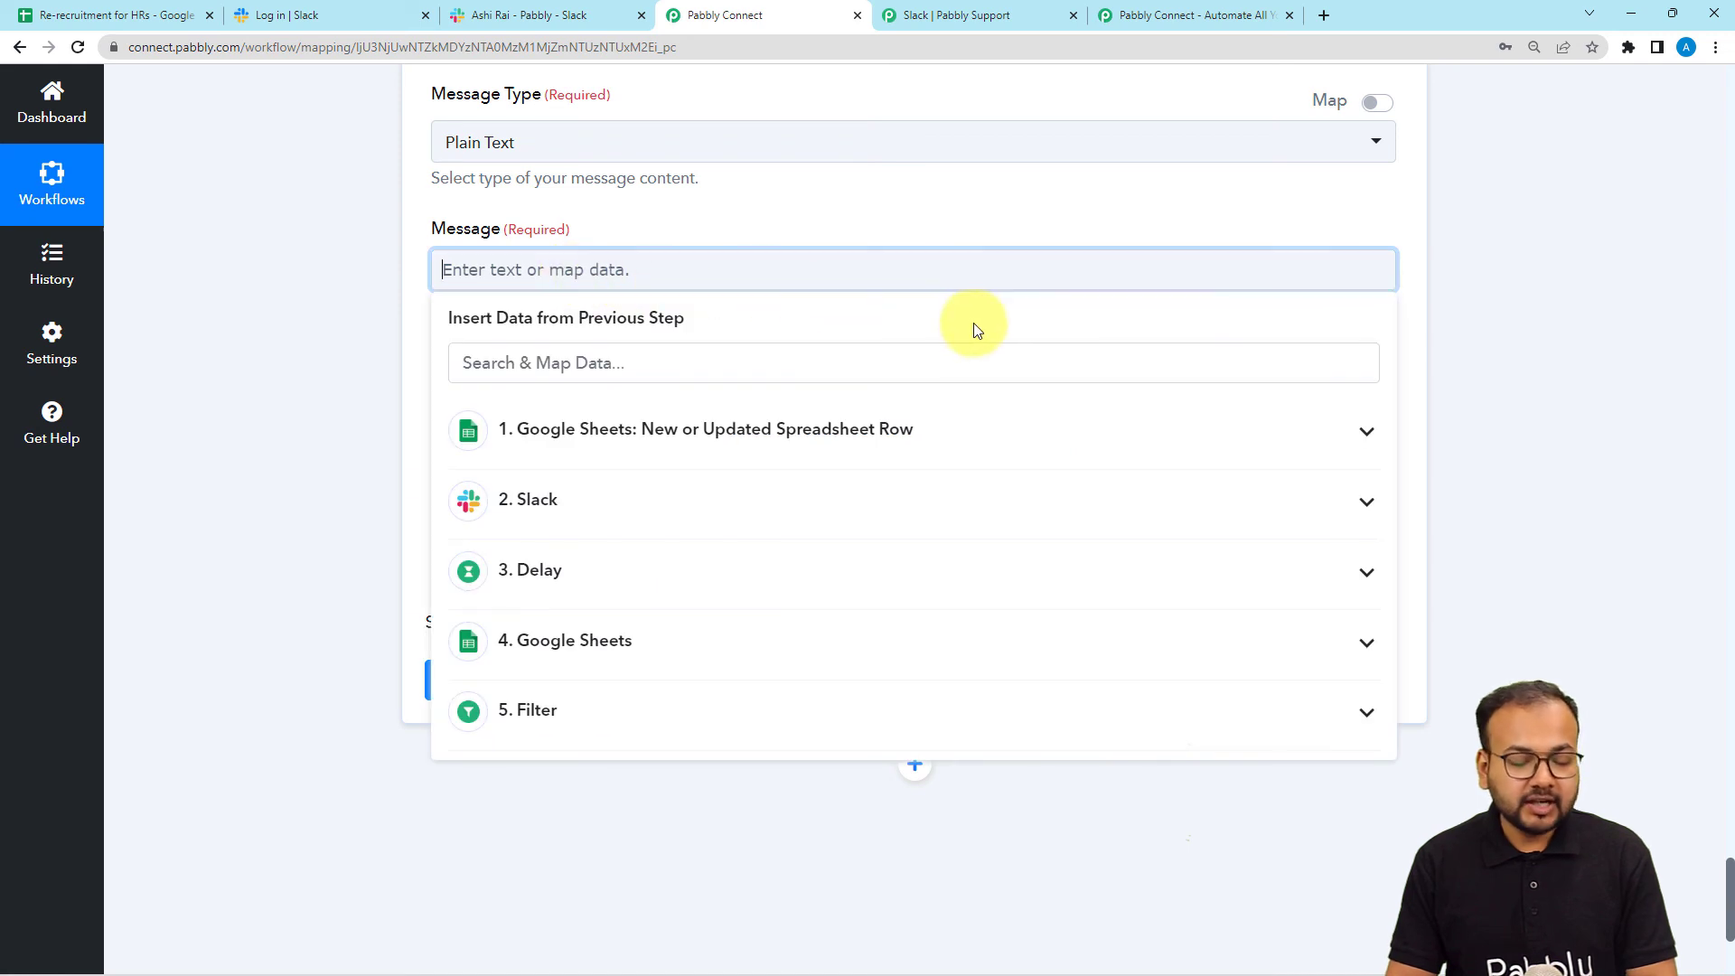
text(Hello HR,  This is to inform you that our team has reviewed  spreadsheet and updated it promptly. Please check it and proceed.  Thanks and Regards.)
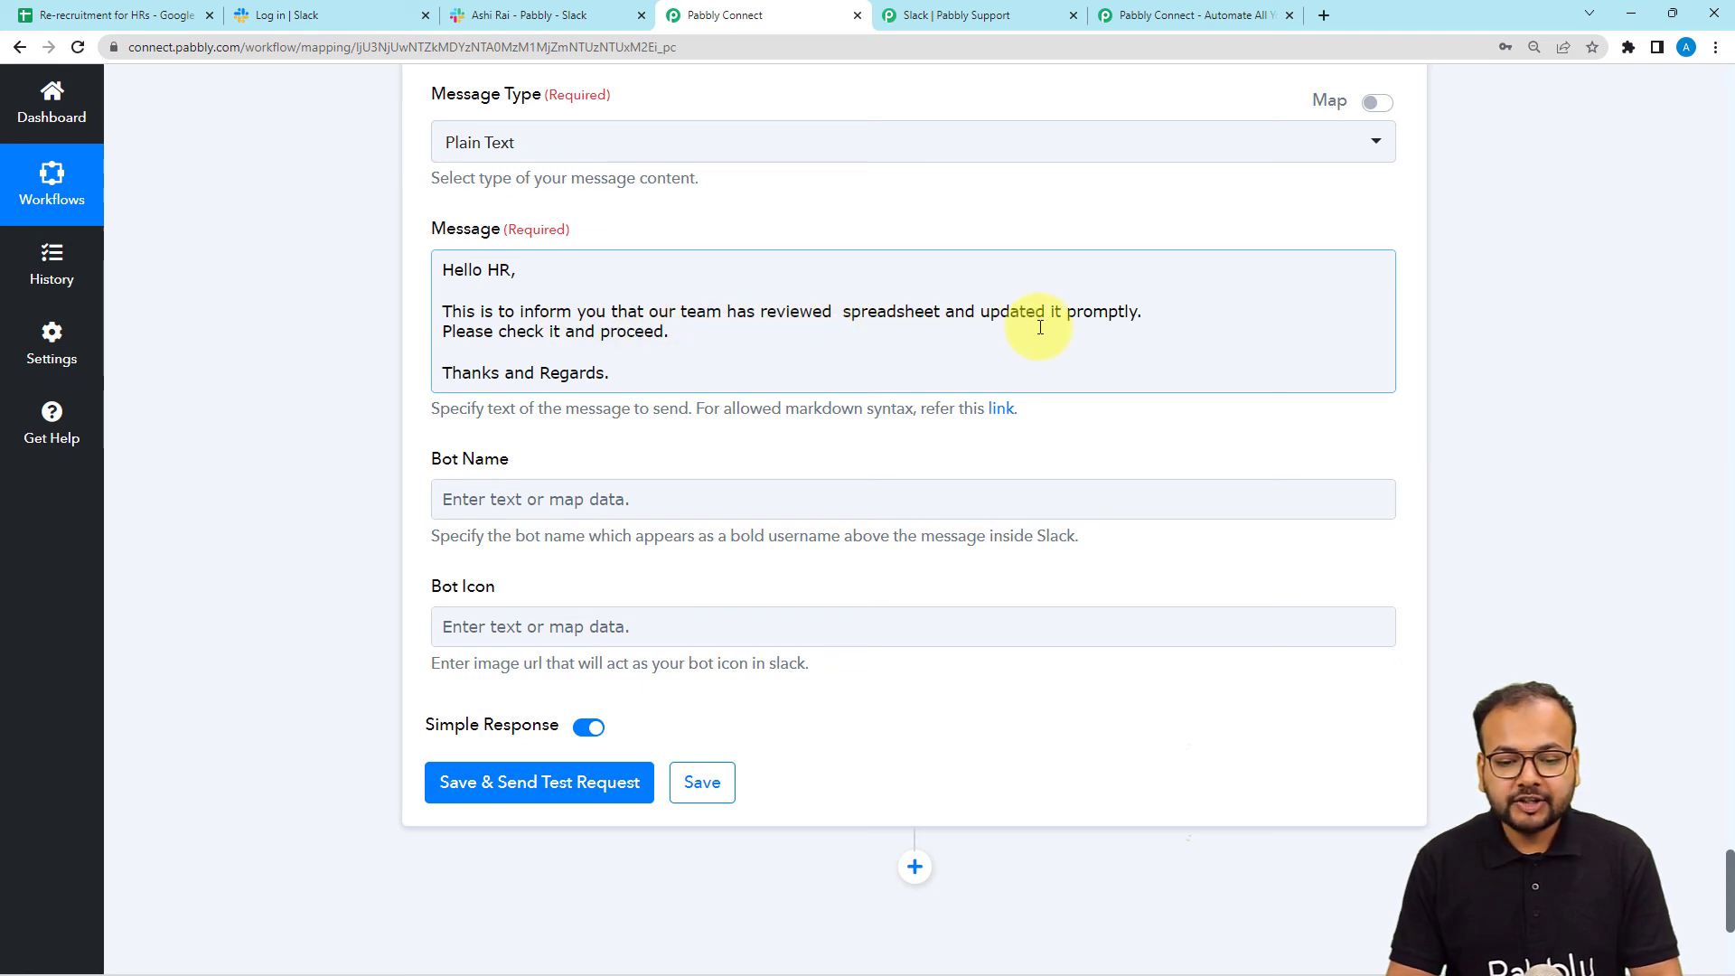
click(837, 312)
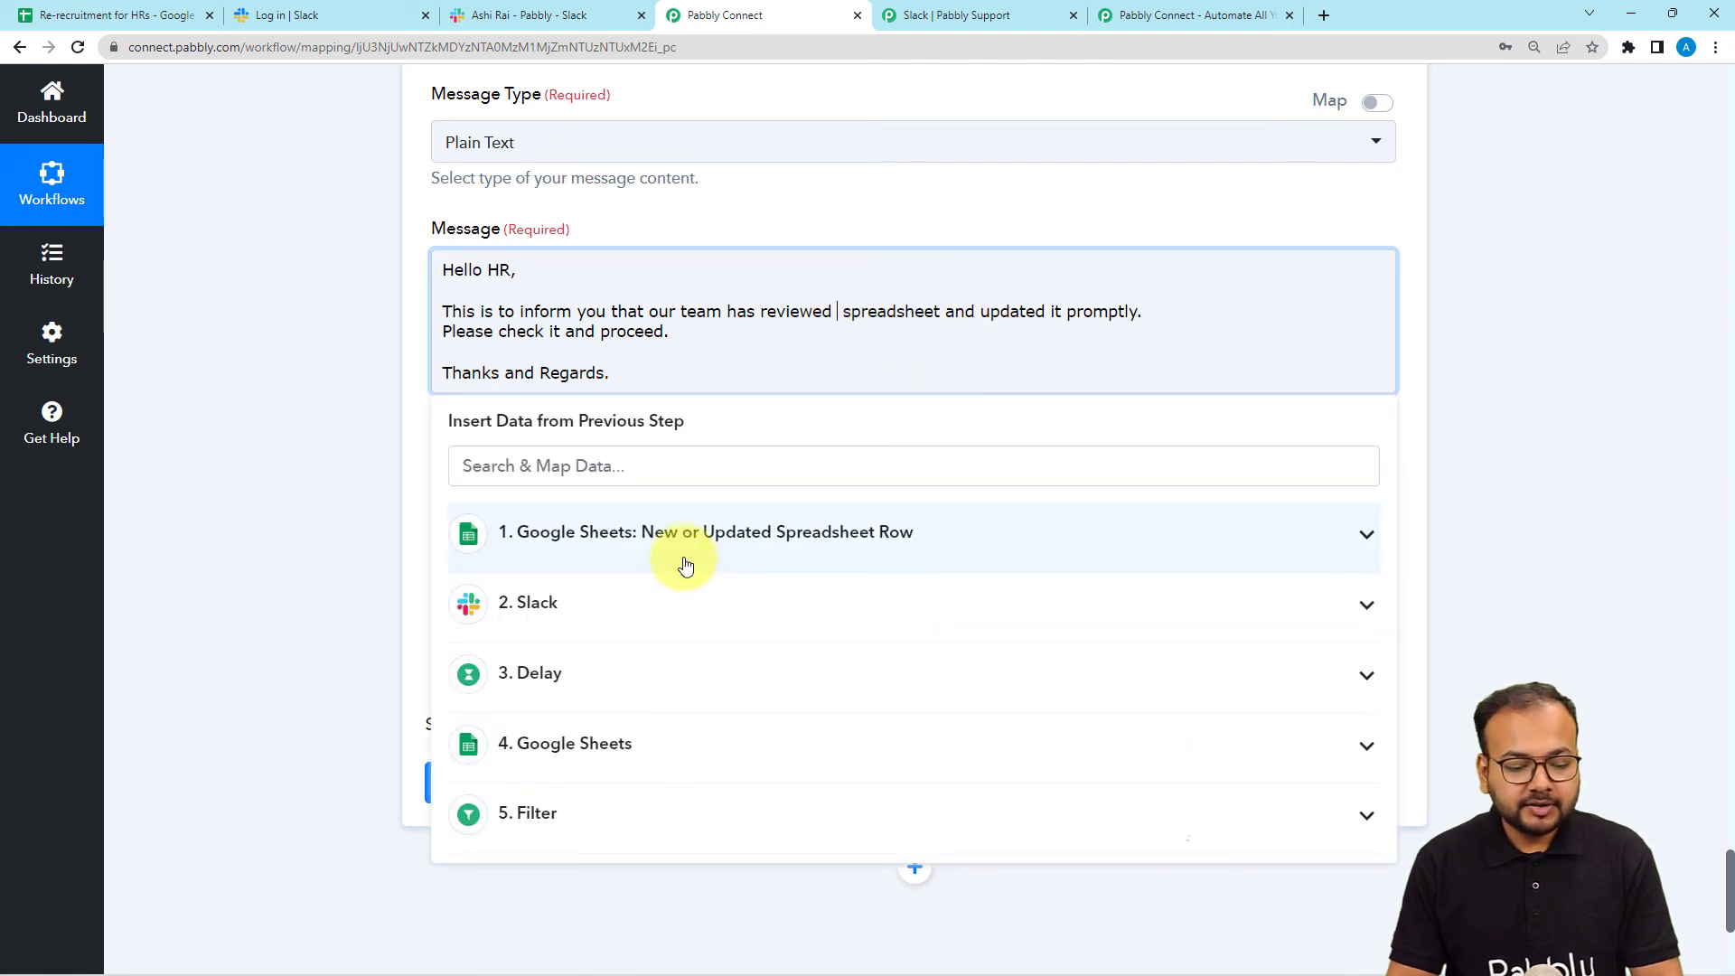
click(648, 741)
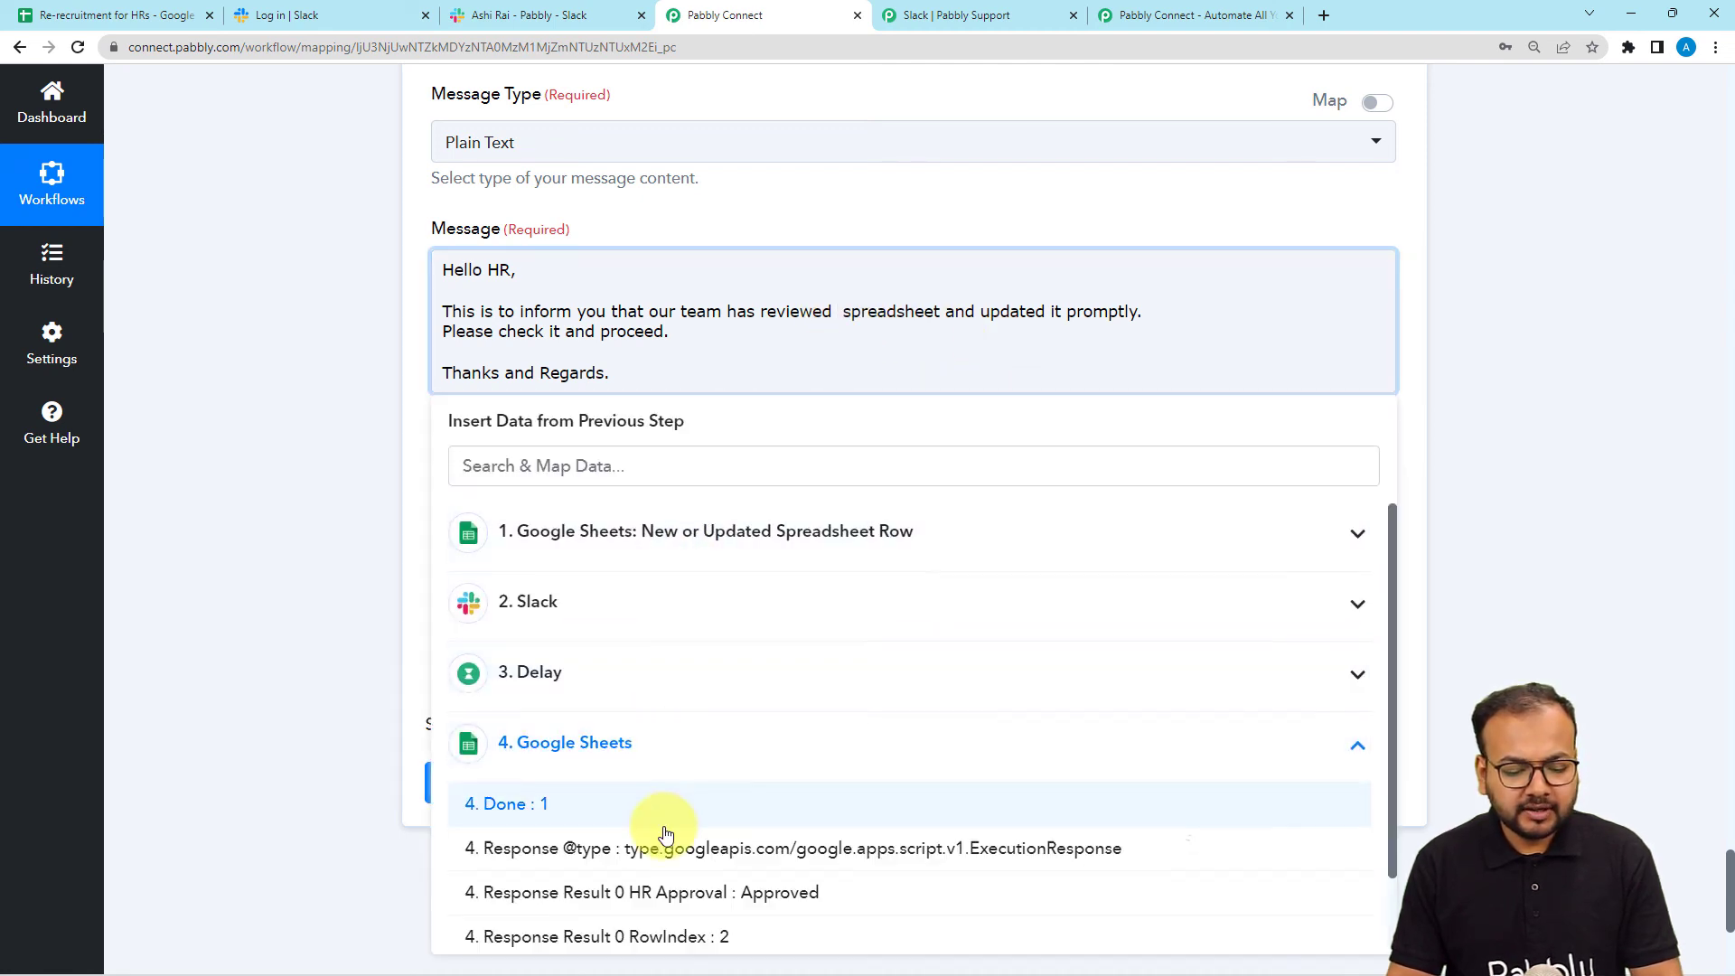
scroll(666, 825, down, 1)
scroll(666, 834, up, 1)
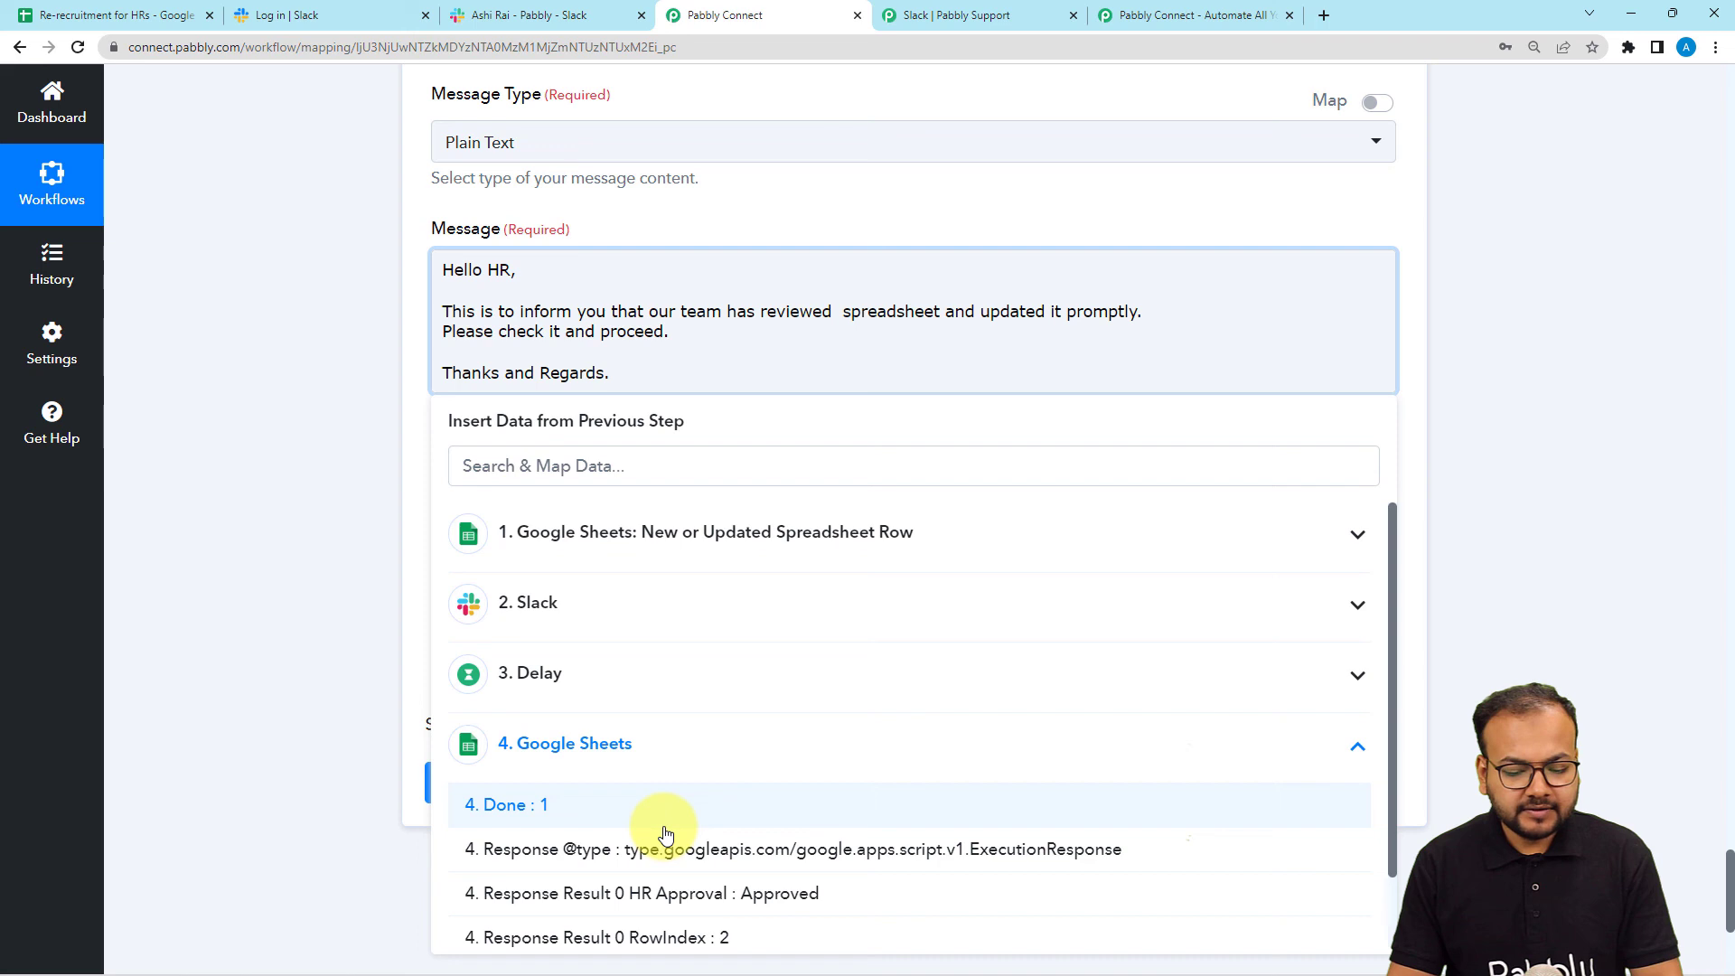
click(631, 750)
click(601, 533)
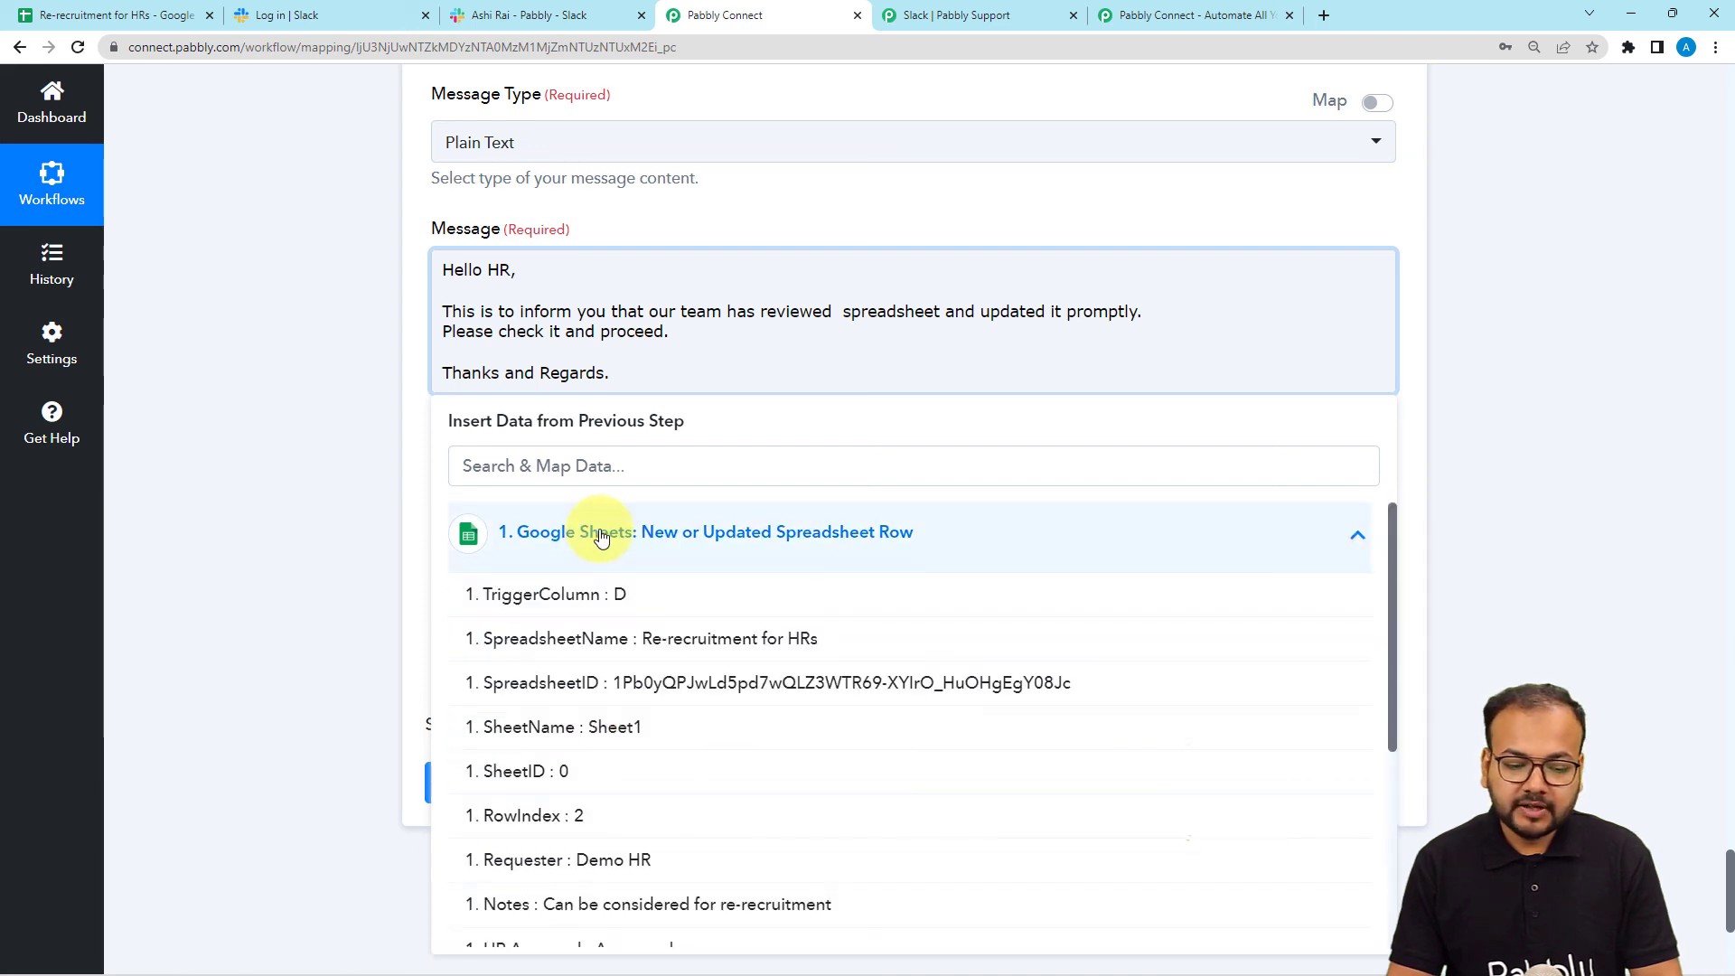
click(592, 643)
click(314, 431)
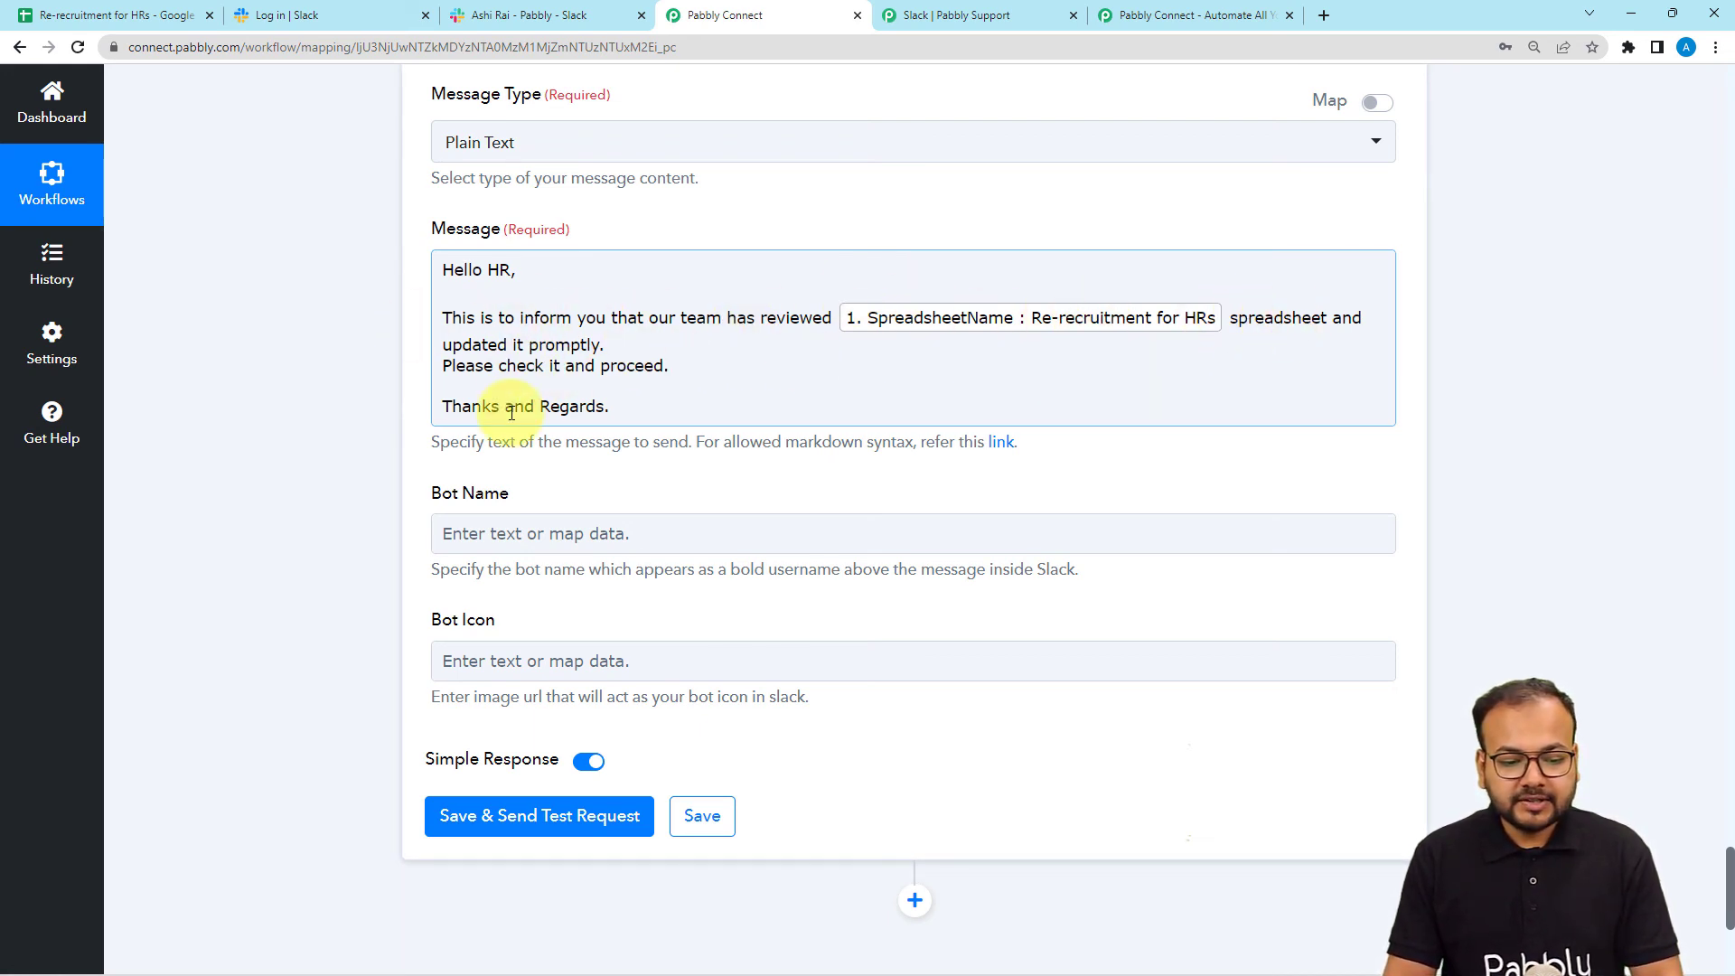
scroll(298, 448, down, 2)
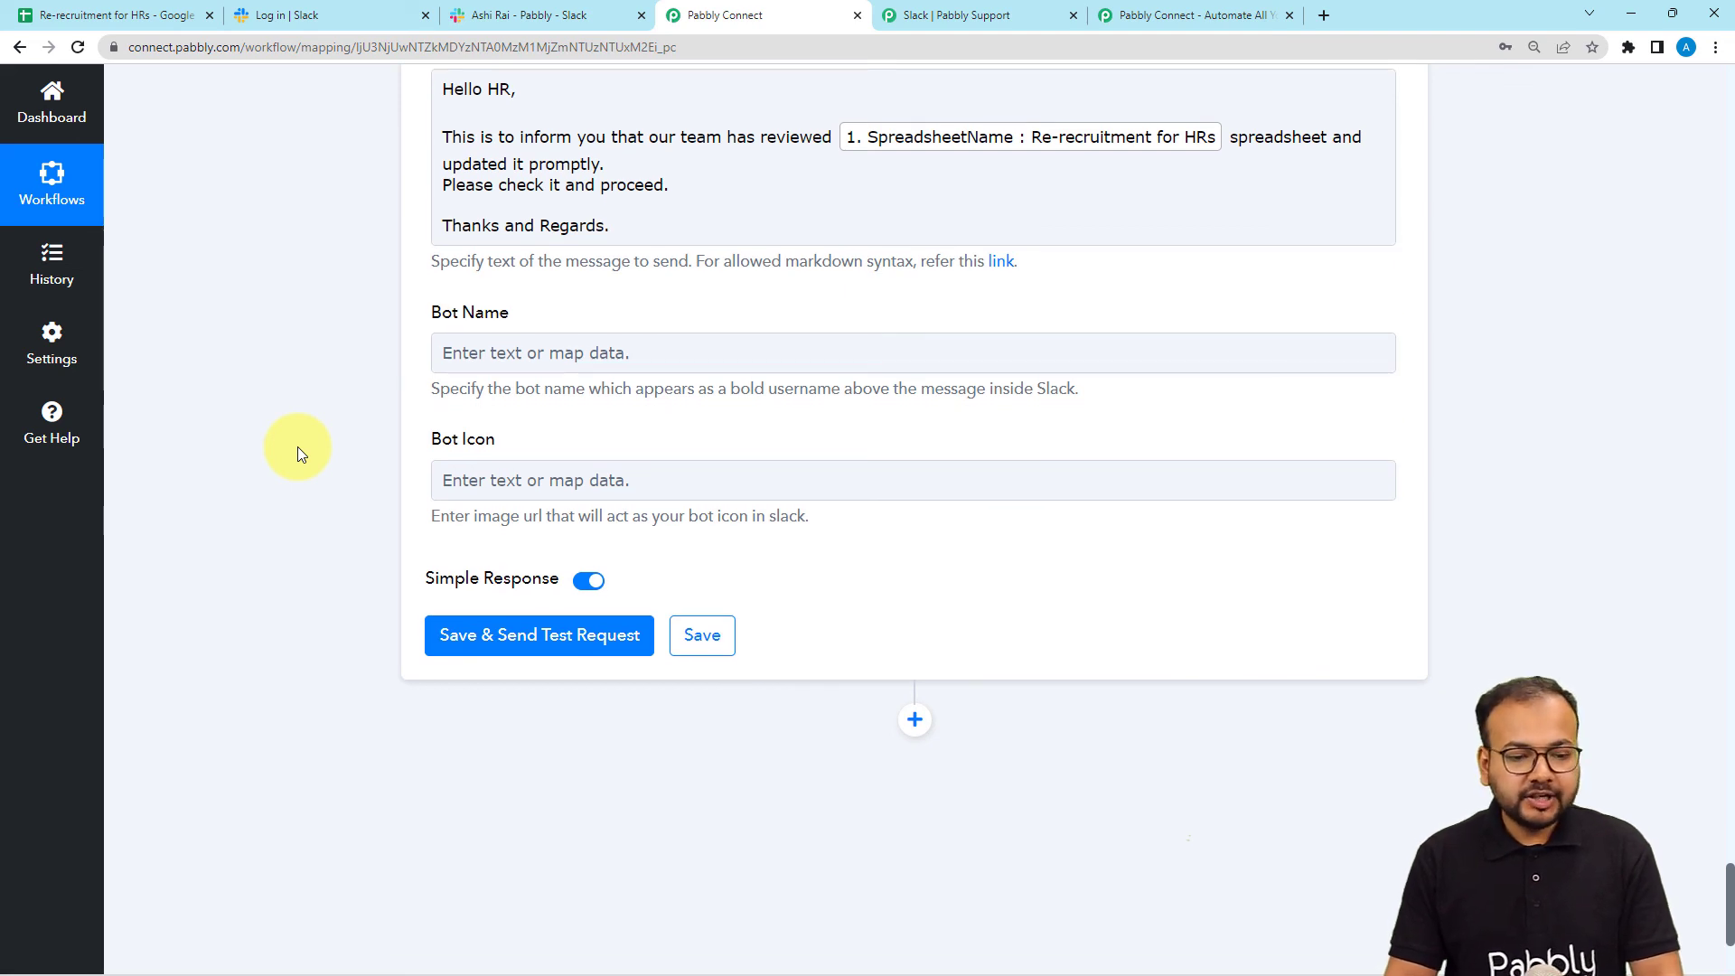
Save and test the direct-message step, reviewing the Response Received table, then view Slack.
click(453, 633)
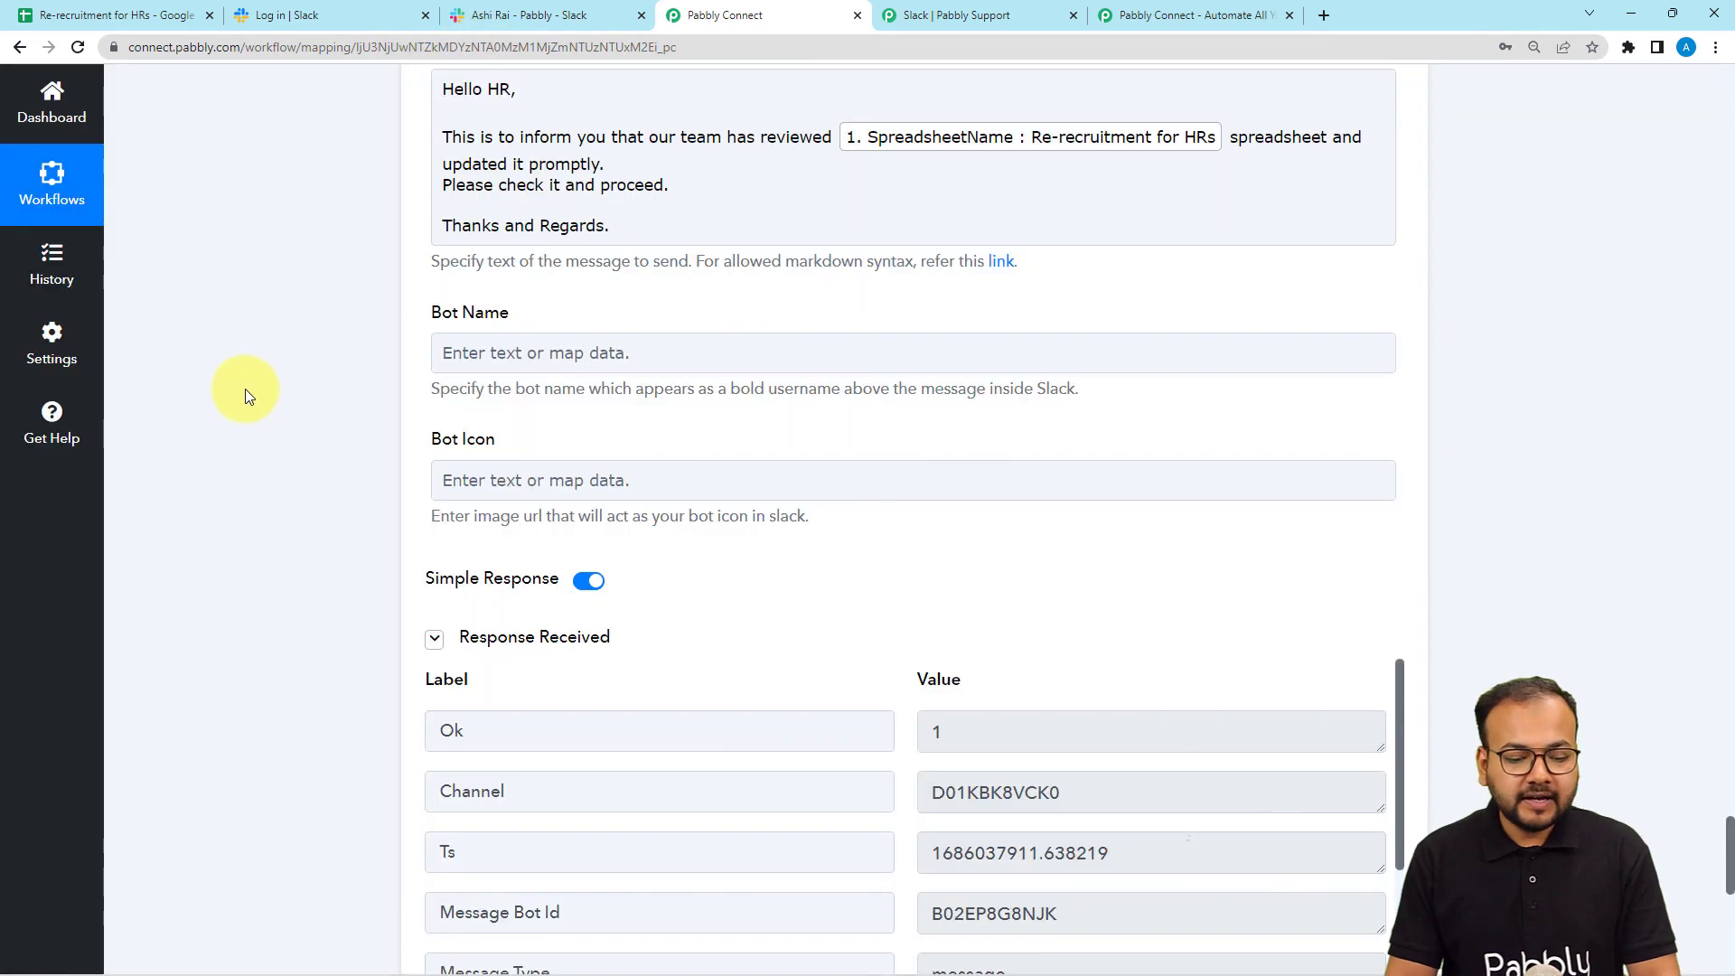
scroll(249, 407, down, 2)
scroll(248, 407, down, 1)
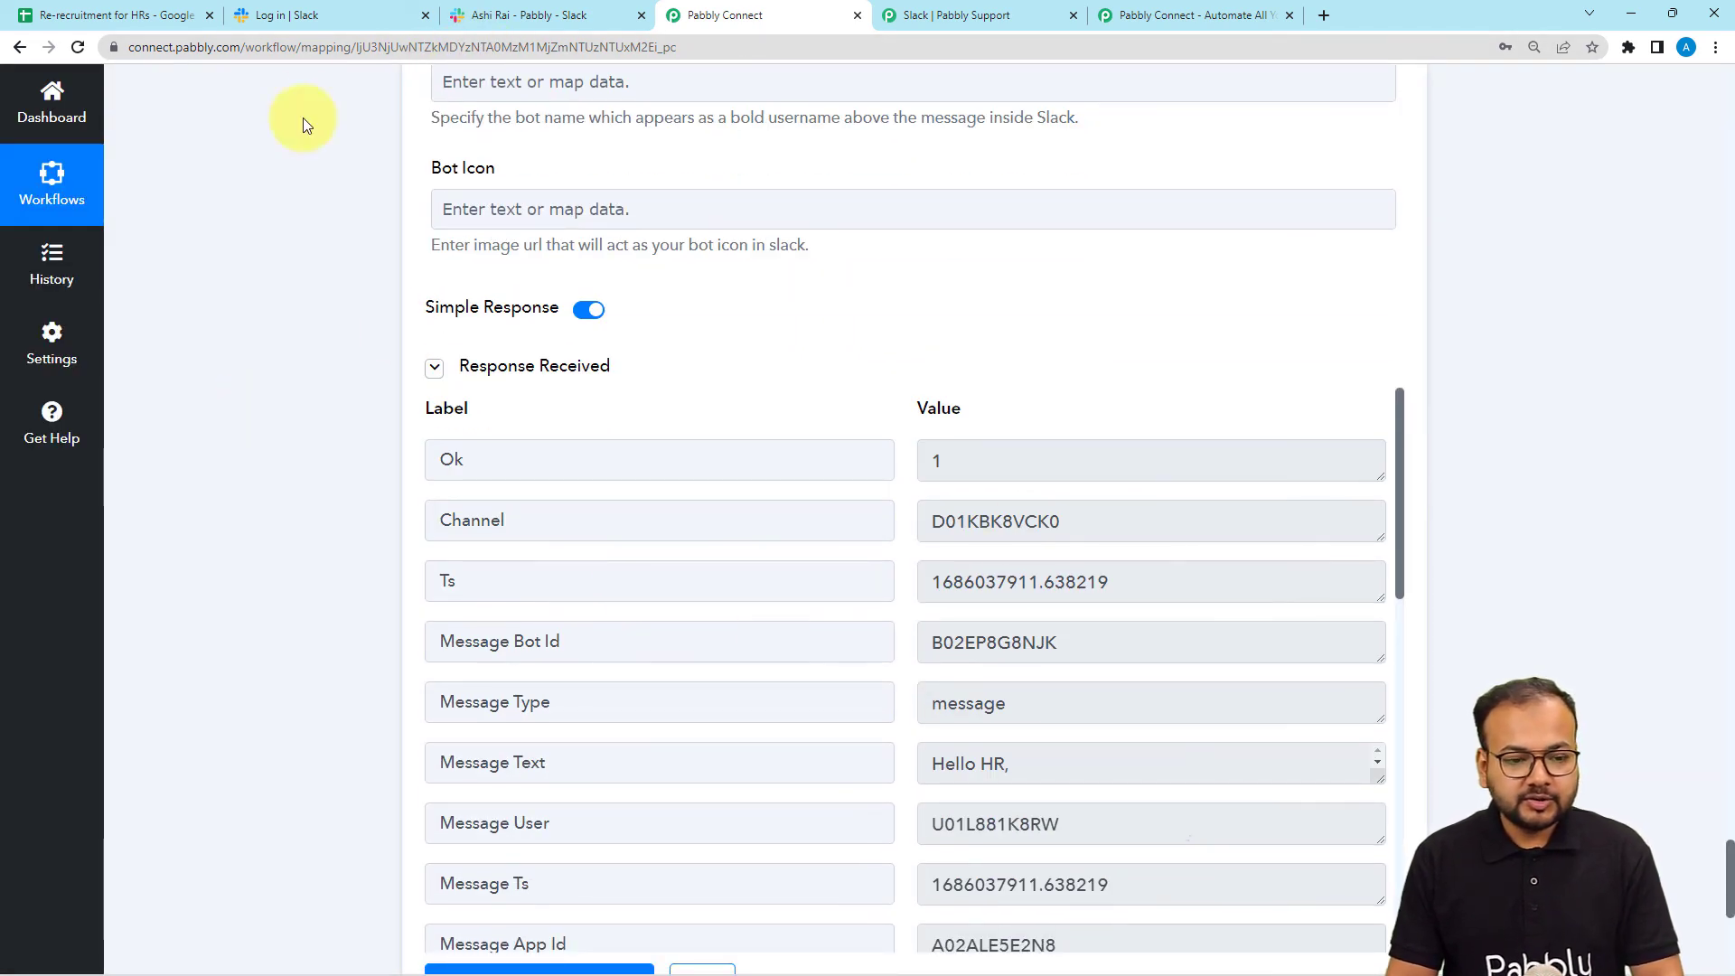
click(542, 16)
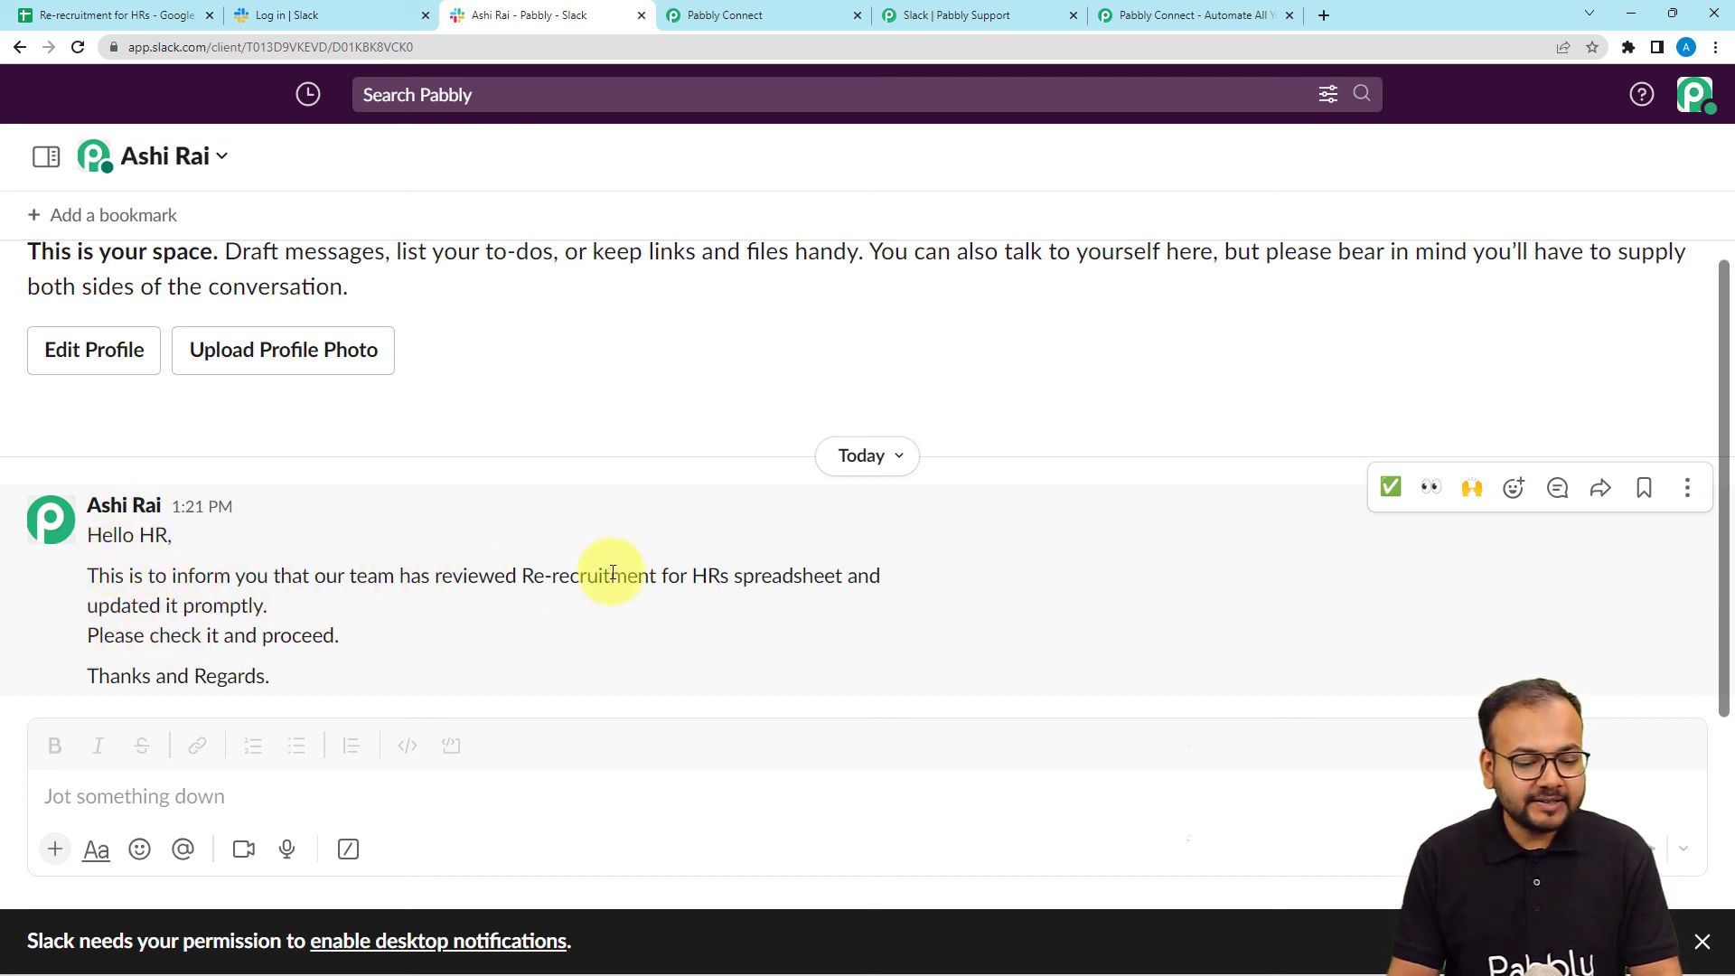
Verify the Slack message names 'Re-recruitment for HRs' and includes the check-and-proceed line.
click(714, 17)
scroll(348, 342, up, 4)
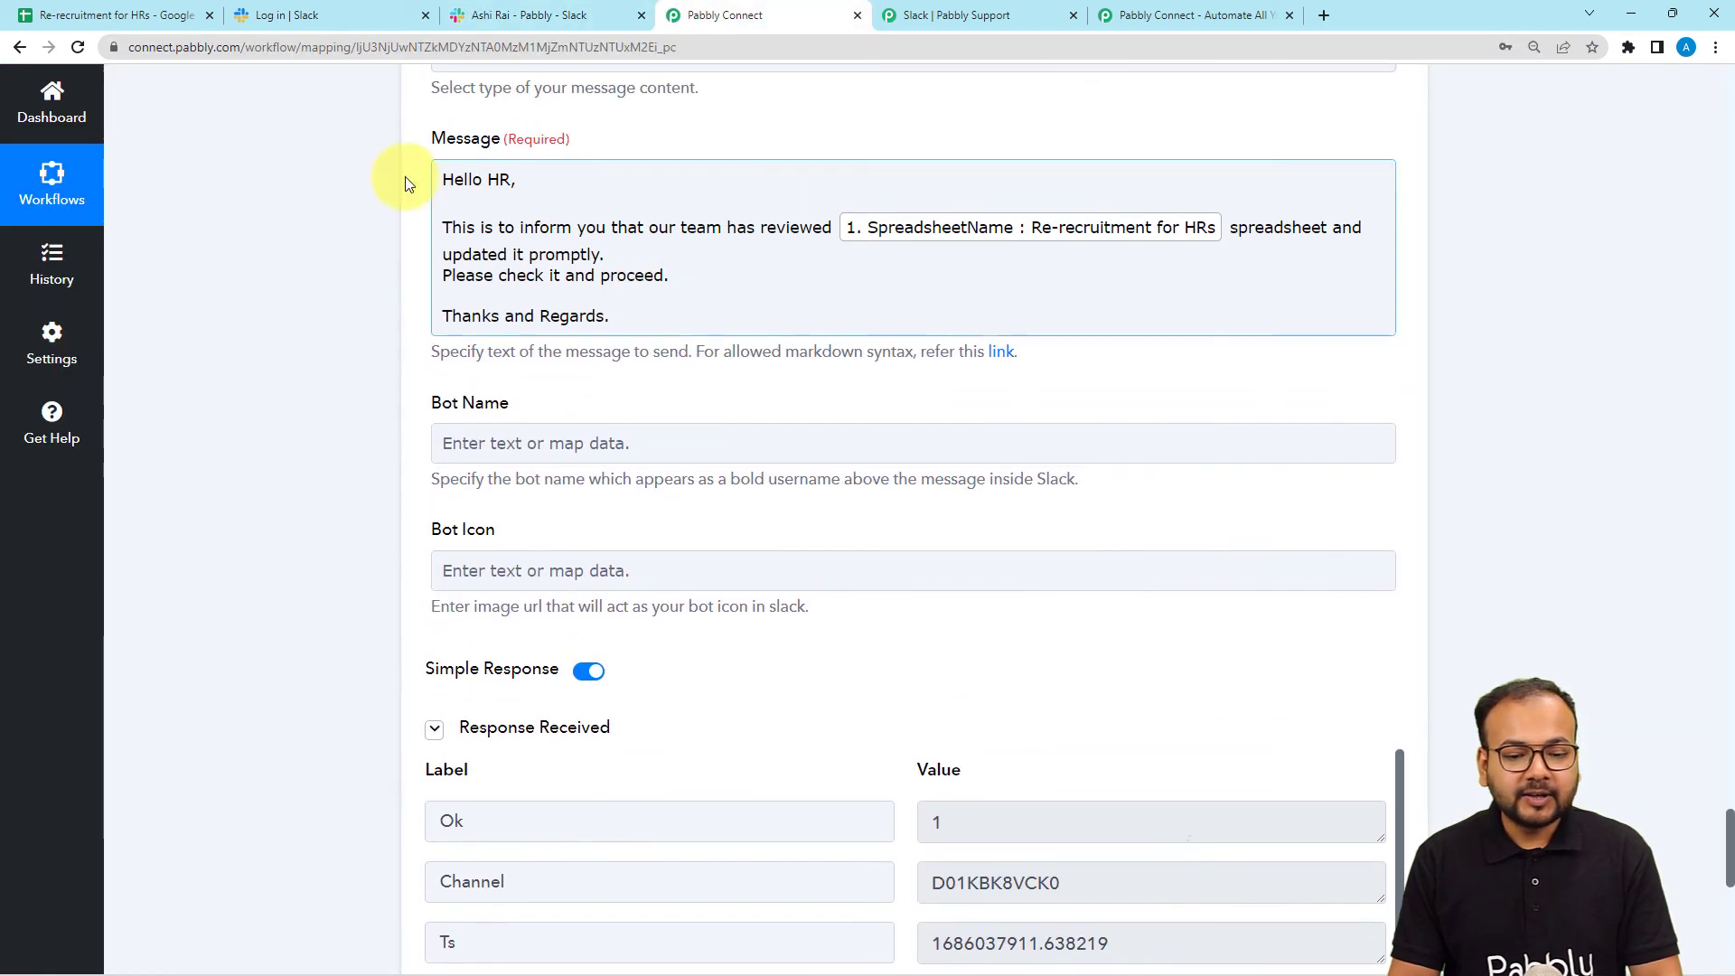
click(479, 13)
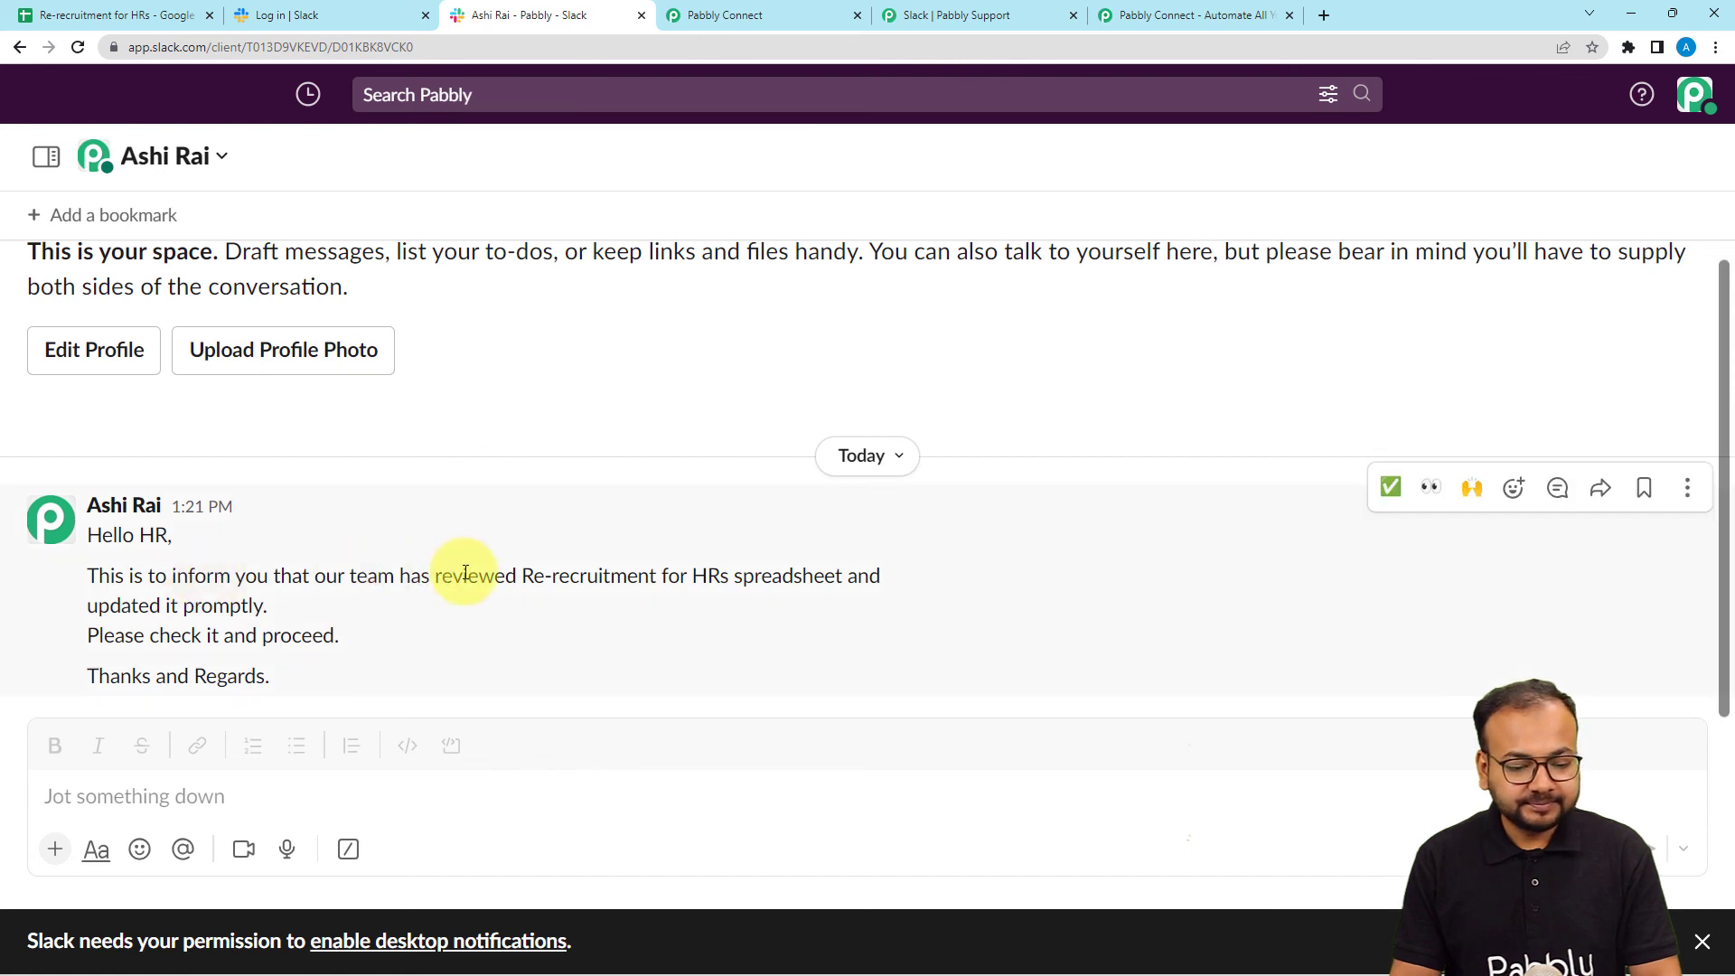
drag(519, 575, 783, 589)
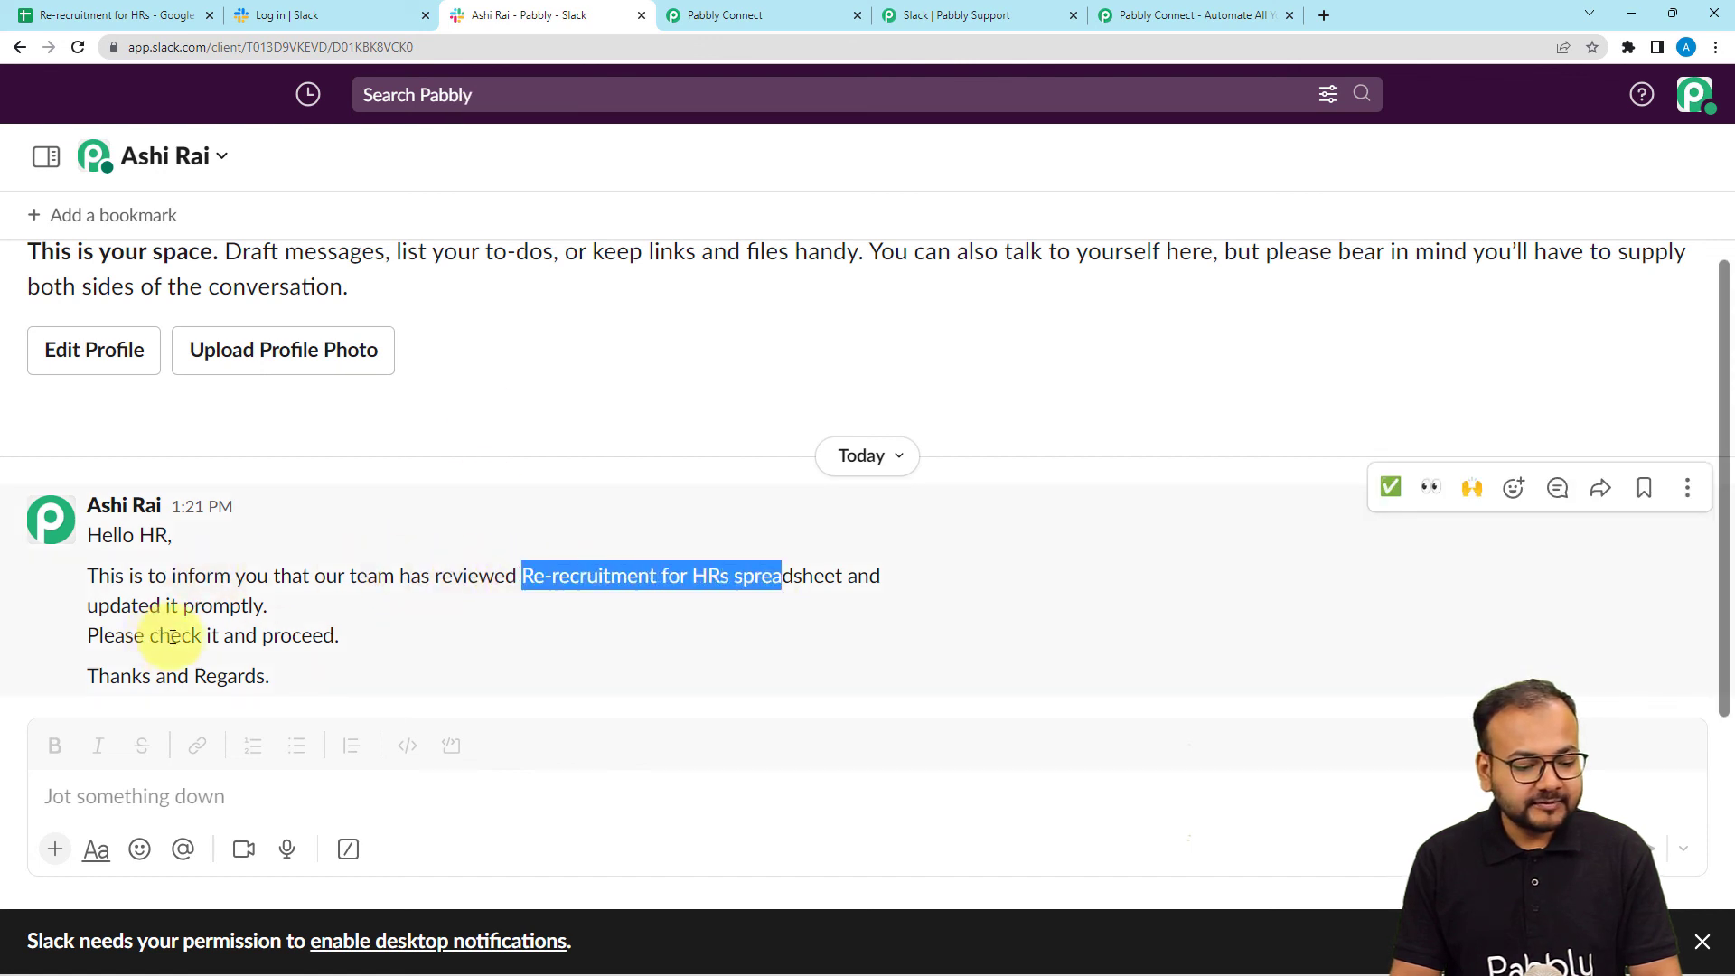
drag(172, 638, 322, 660)
click(728, 14)
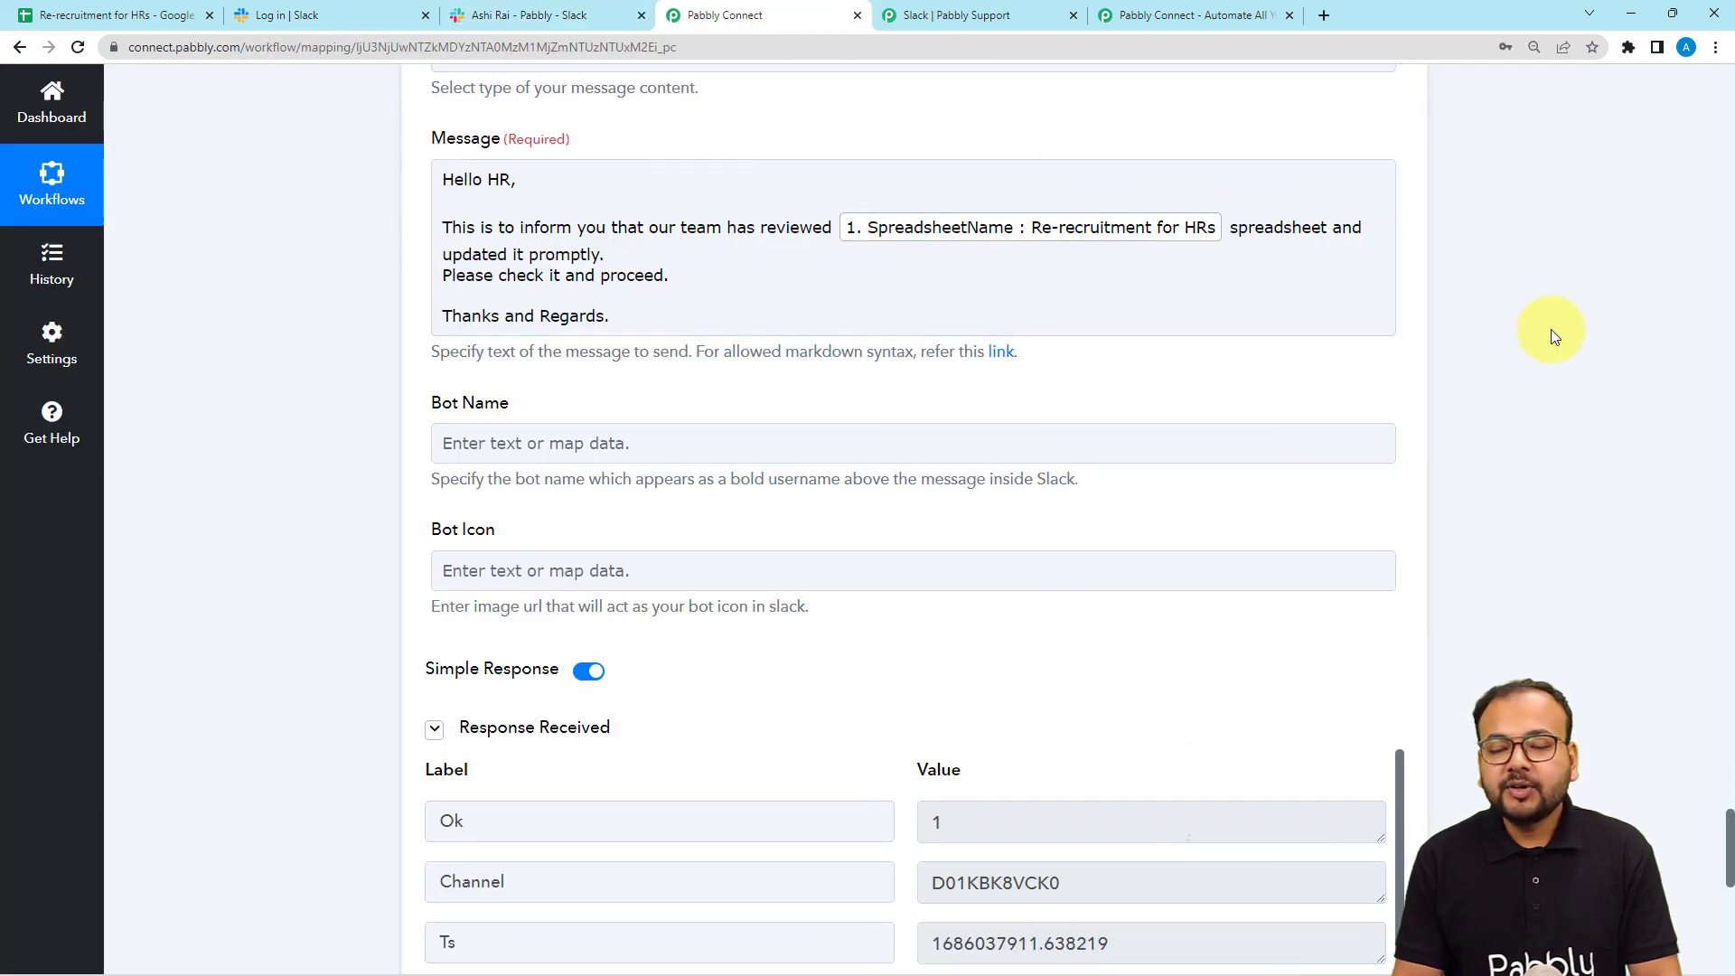
Collapse step 6 and the Google Sheets trigger, then switch to the Re-recruitment for HRs spreadsheet.
scroll(1570, 354, up, 4)
scroll(1570, 354, up, 3)
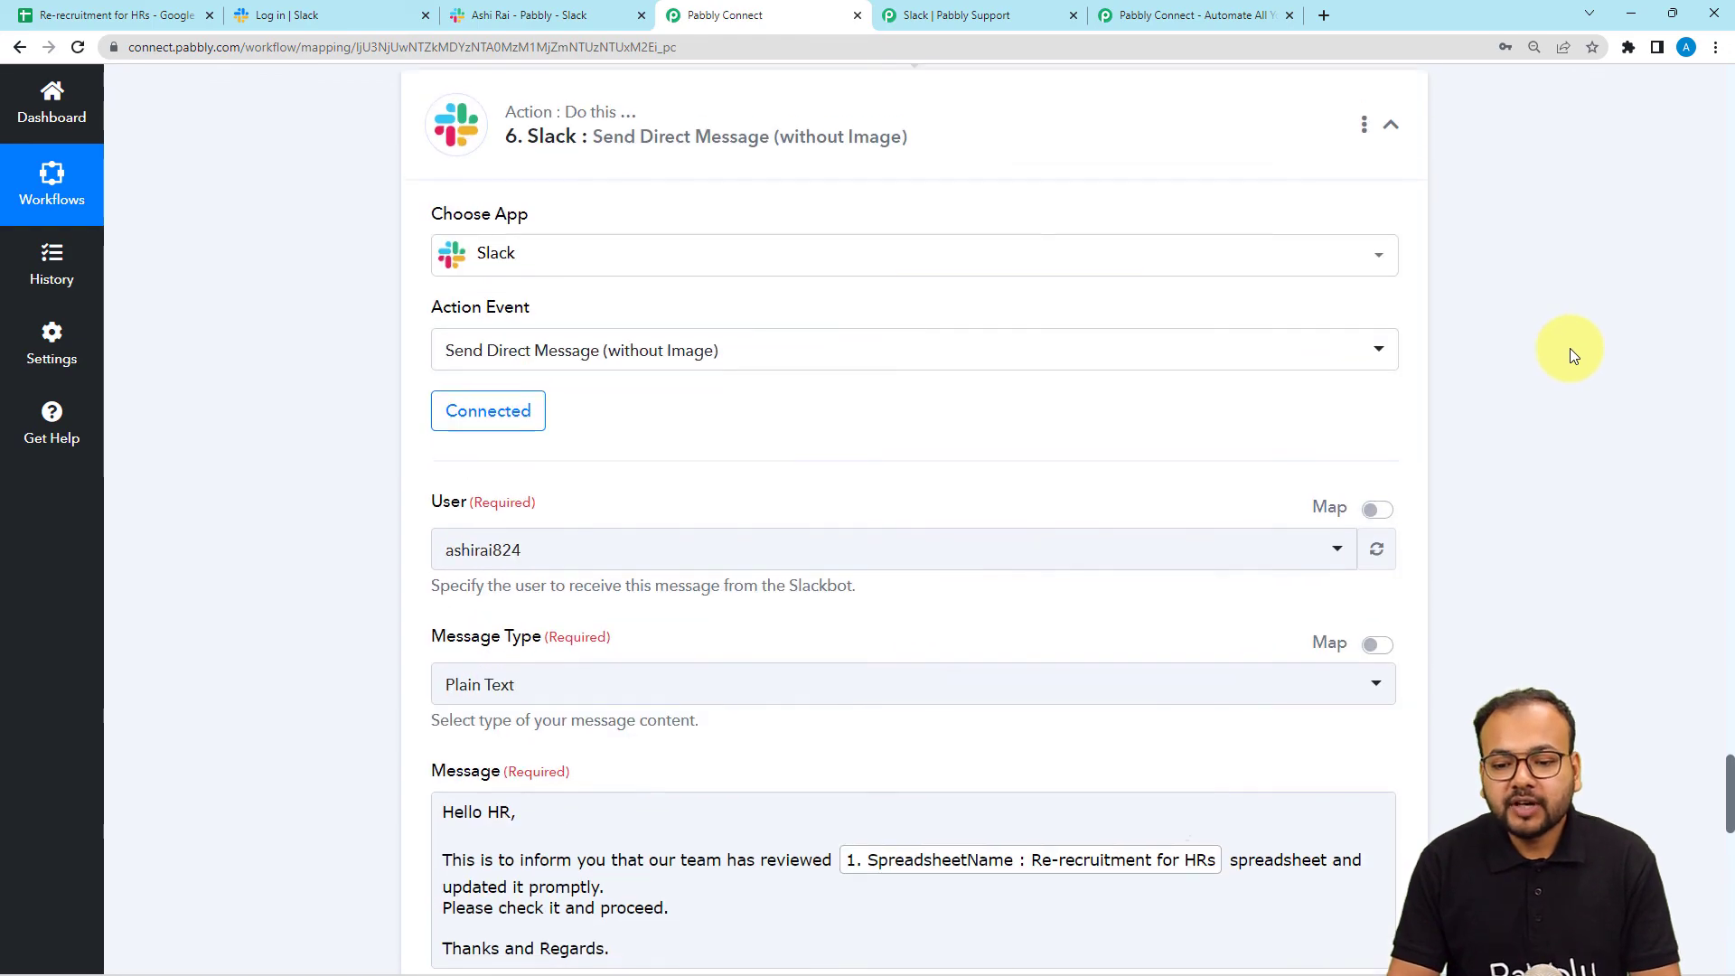
click(1391, 123)
scroll(1720, 89, up, 20)
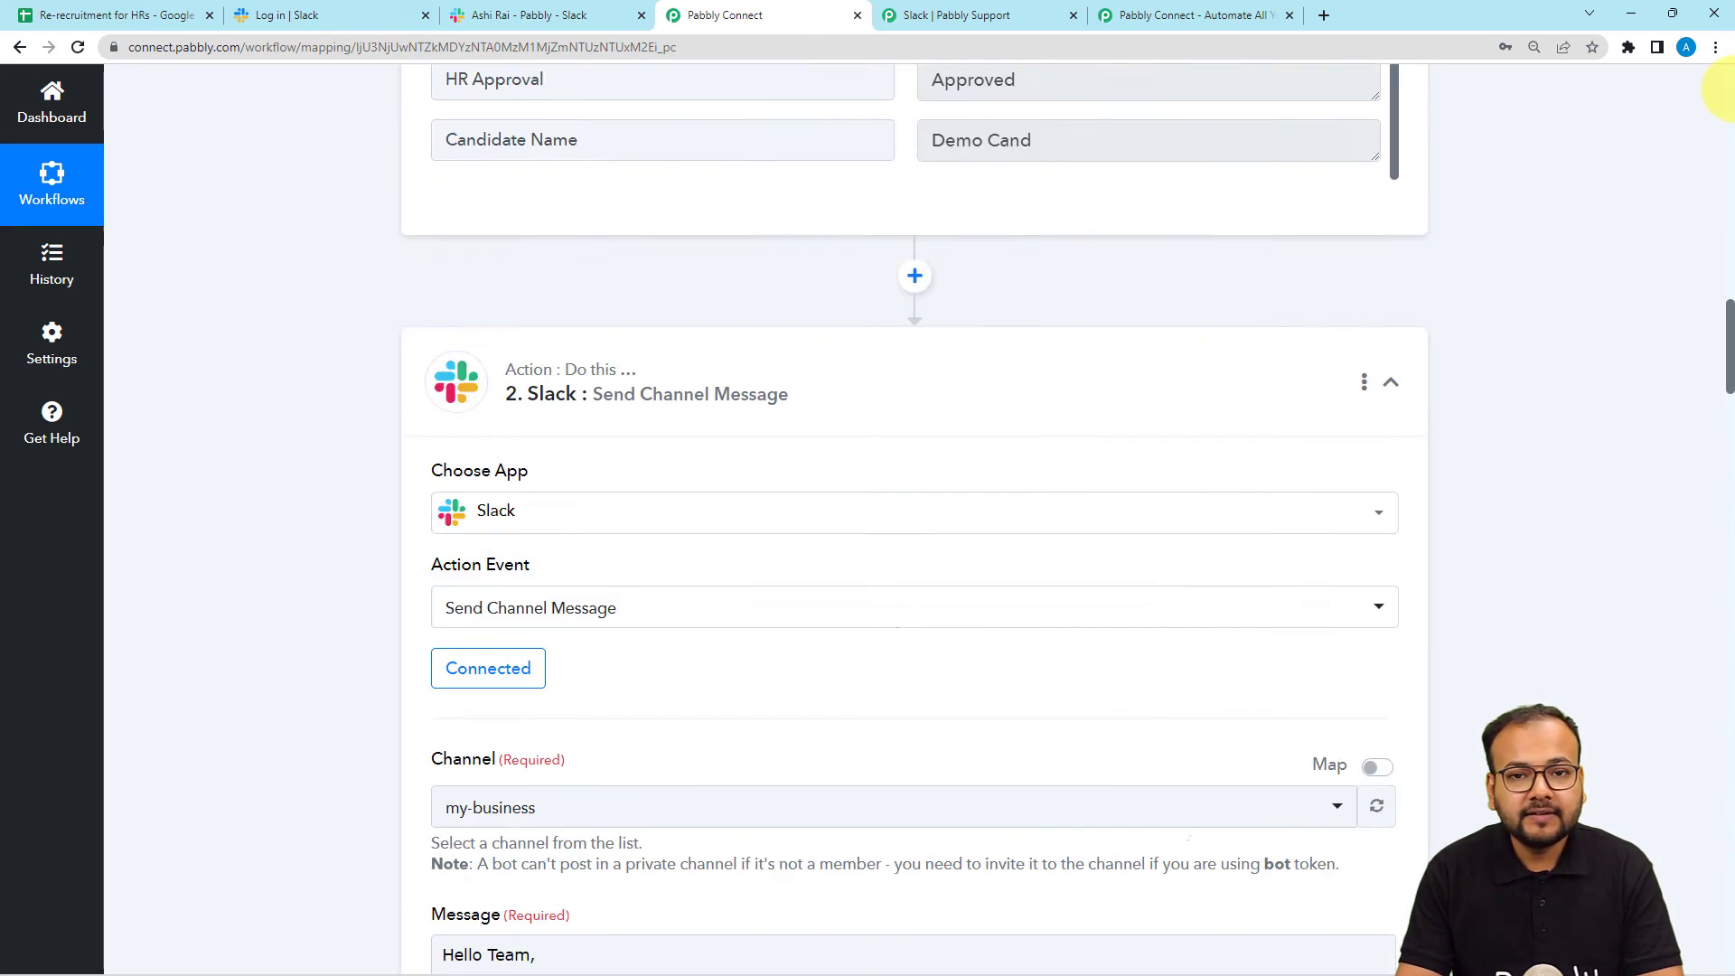
click(1392, 387)
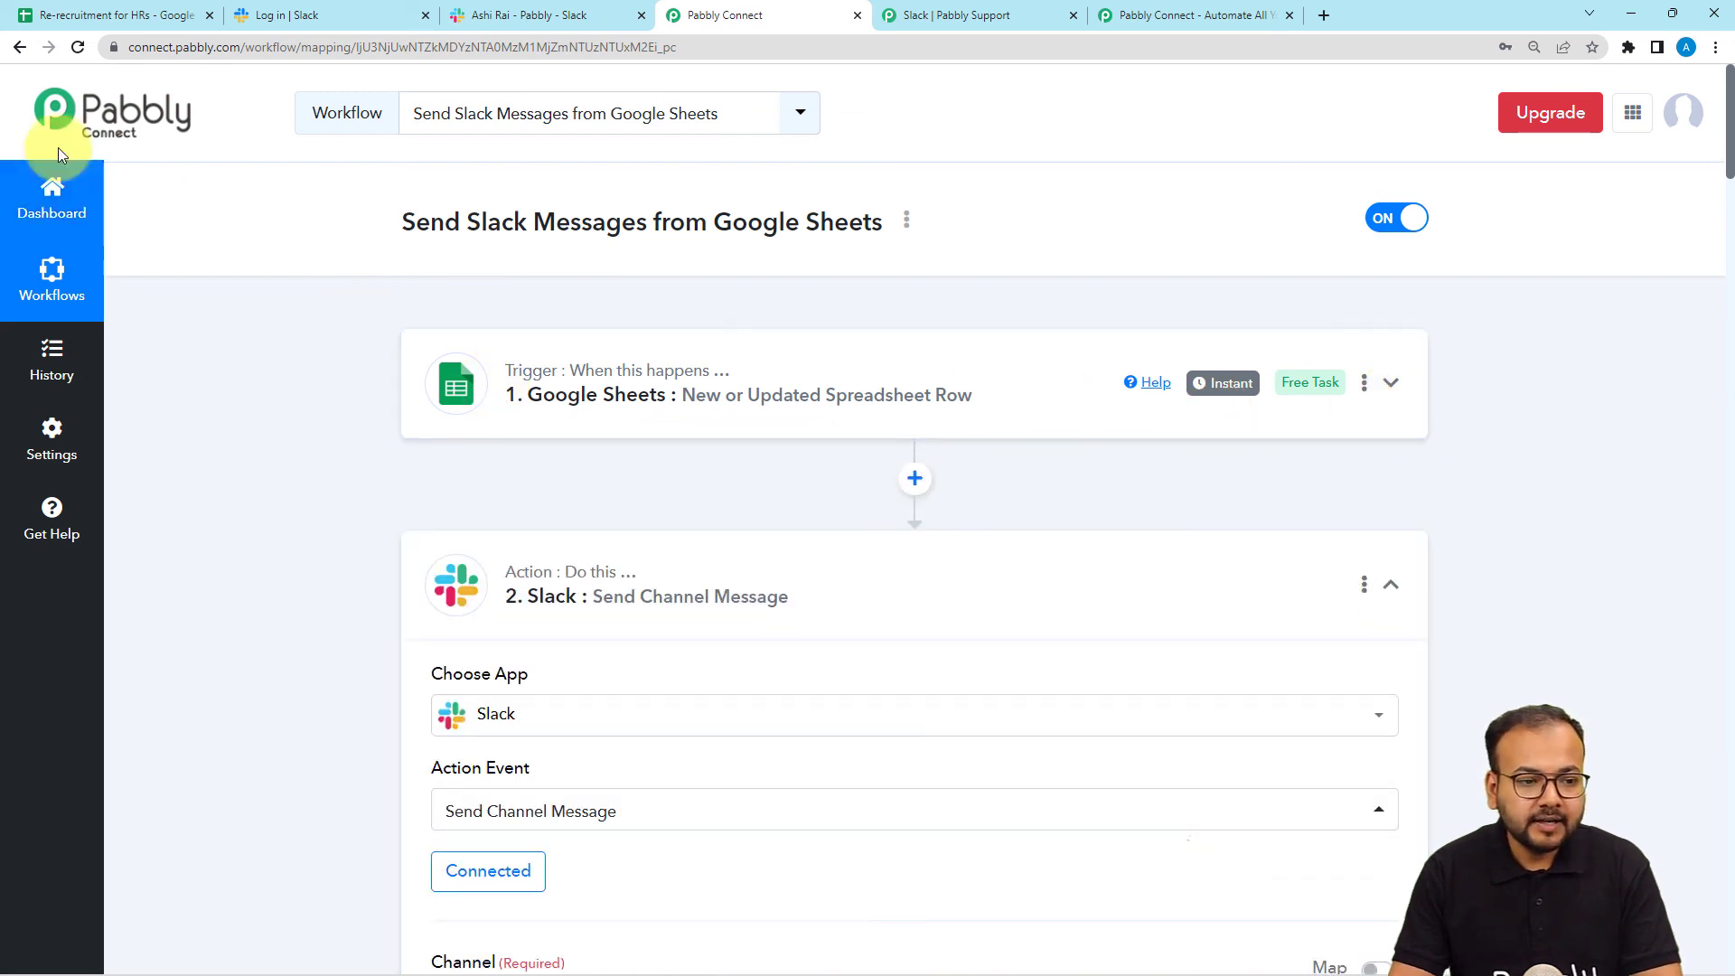
click(104, 15)
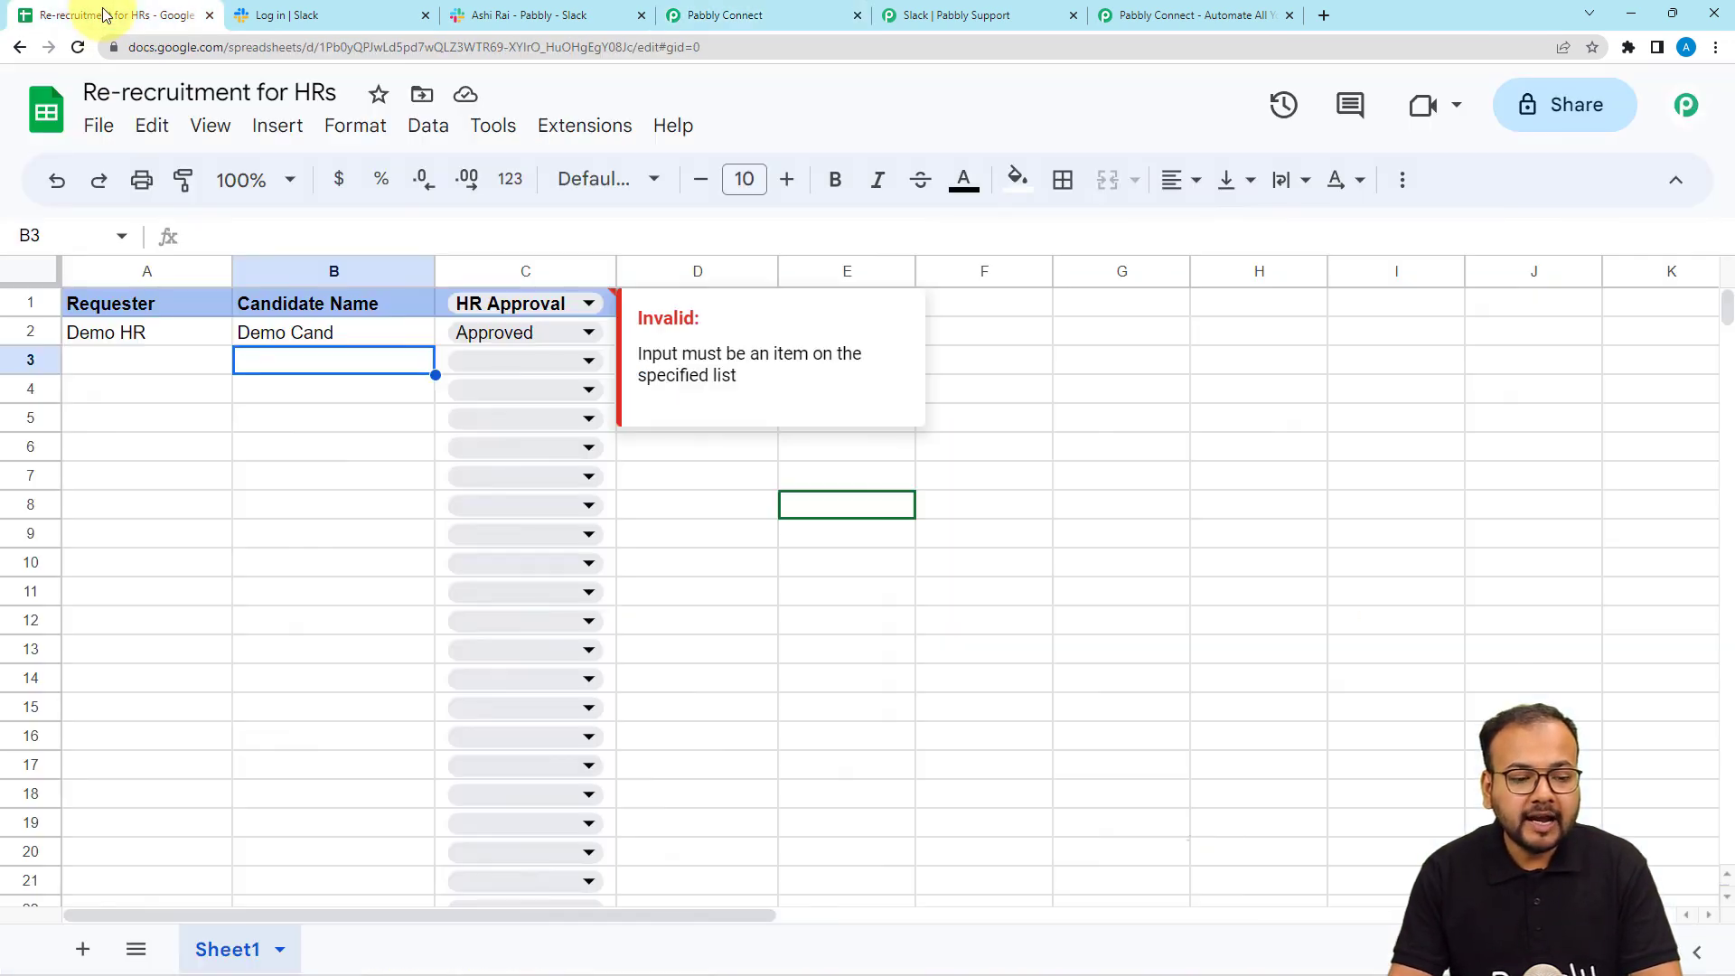
Select cell B5, then return to the 'Send Slack Messages from Google Sheets' workflow.
click(241, 419)
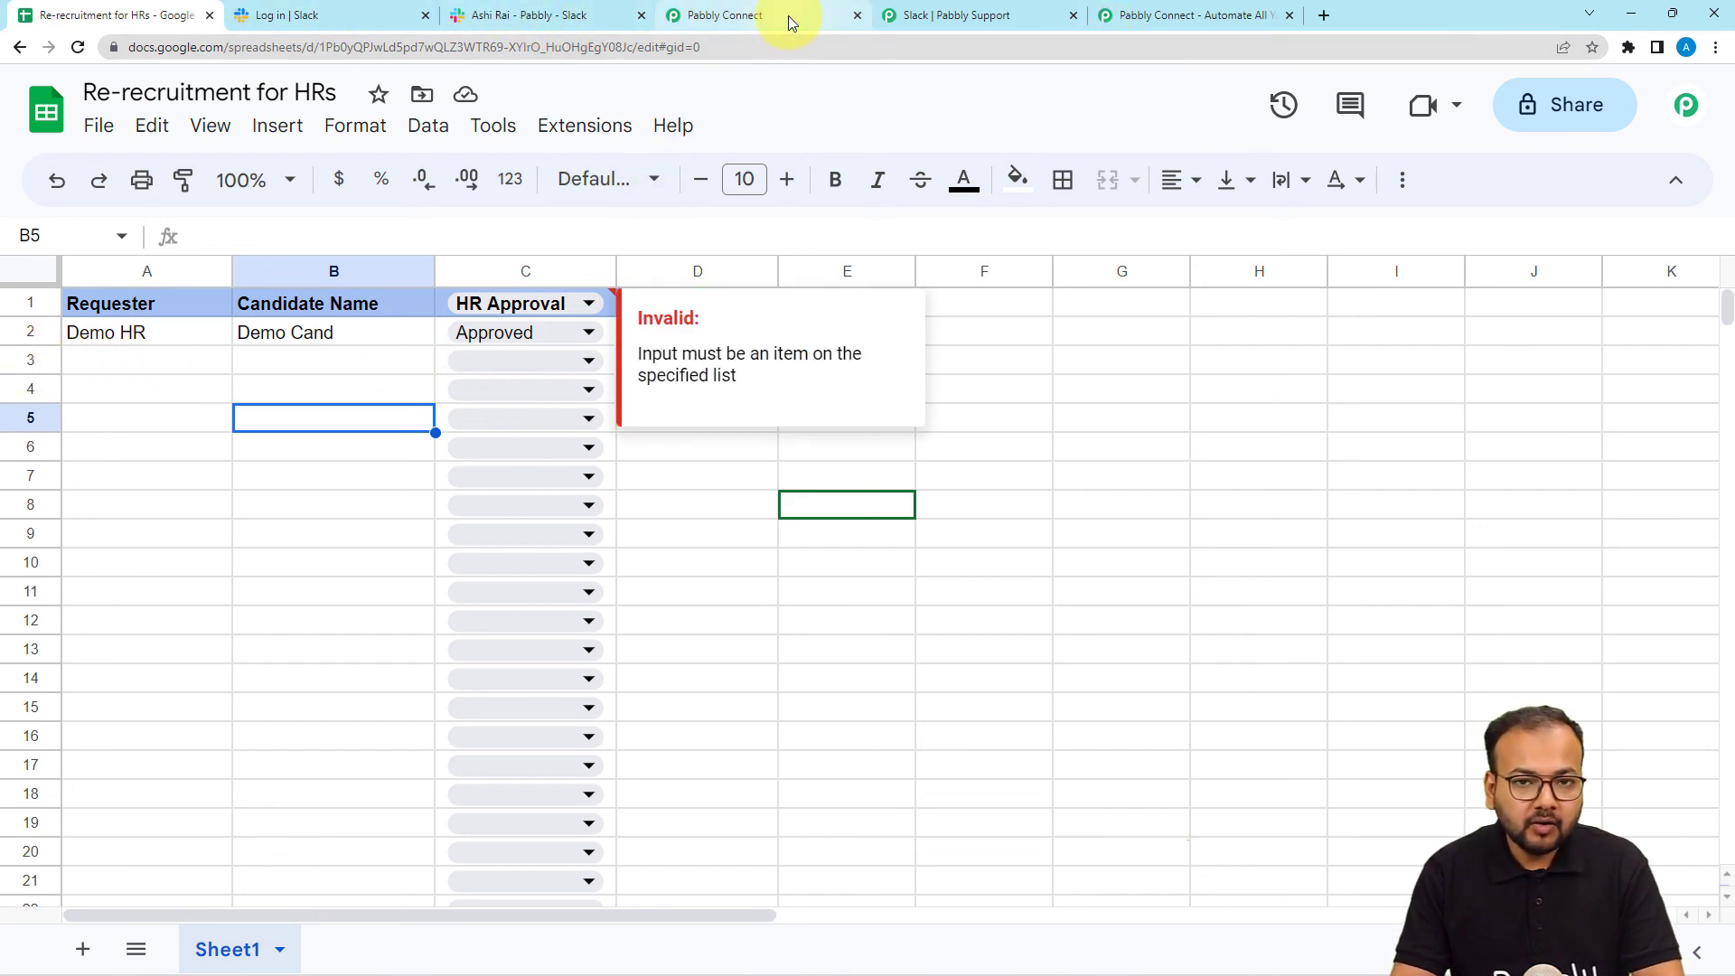
click(734, 25)
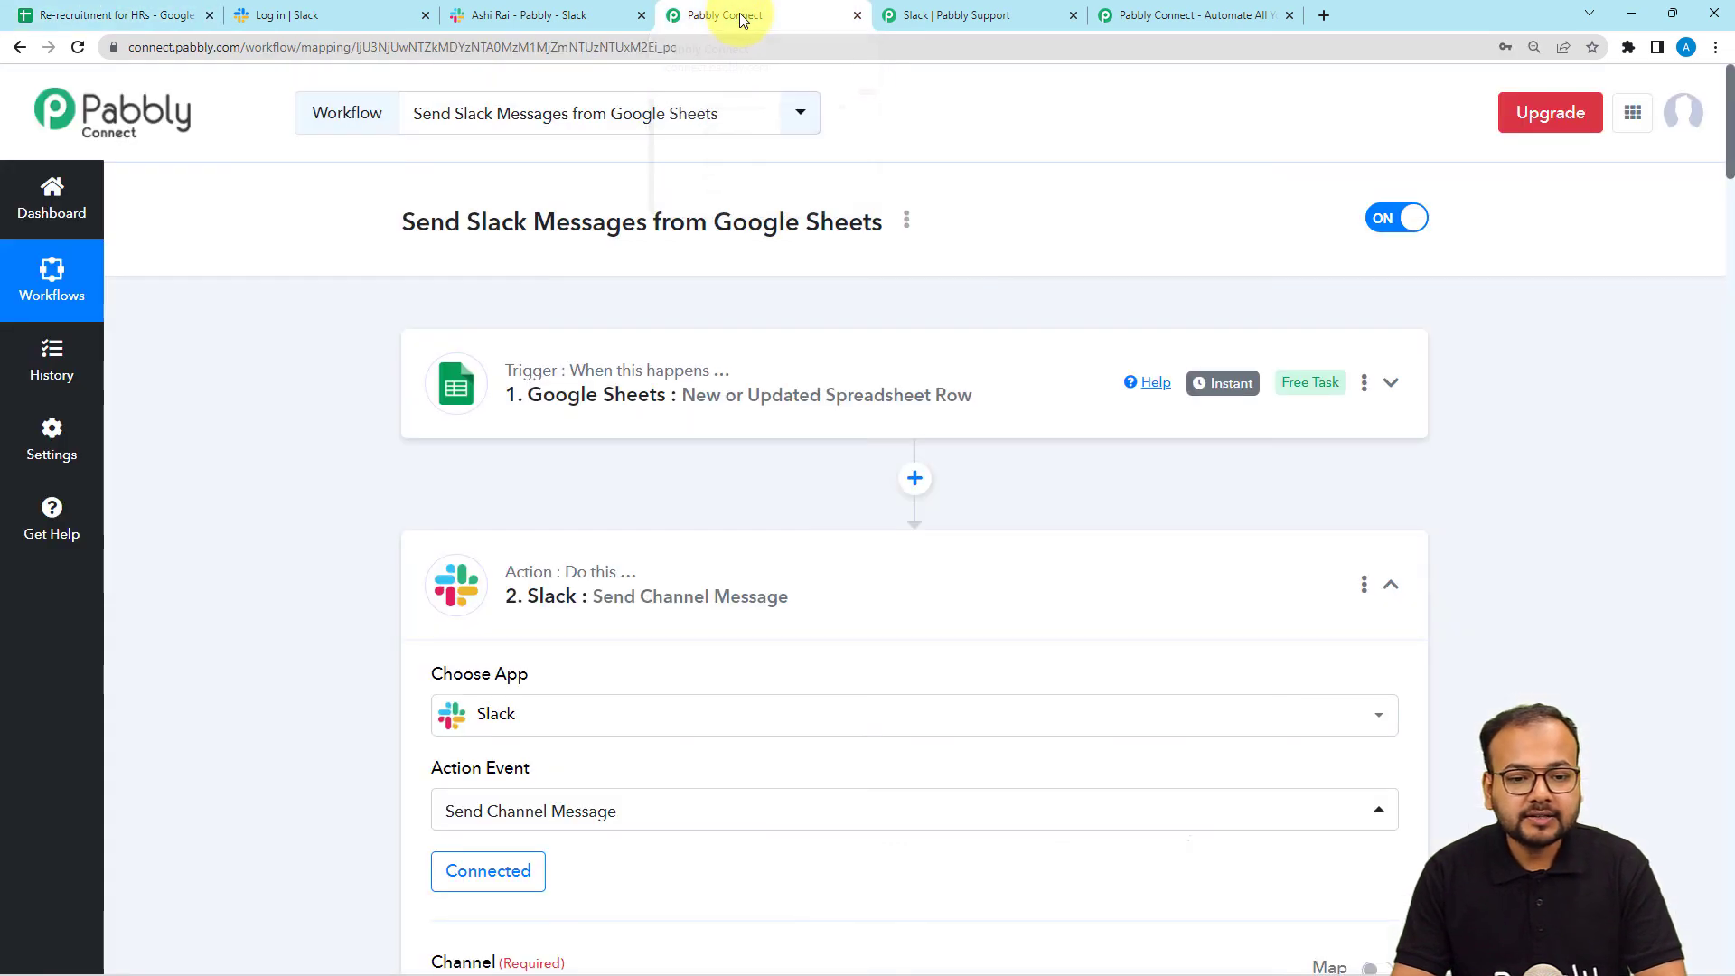